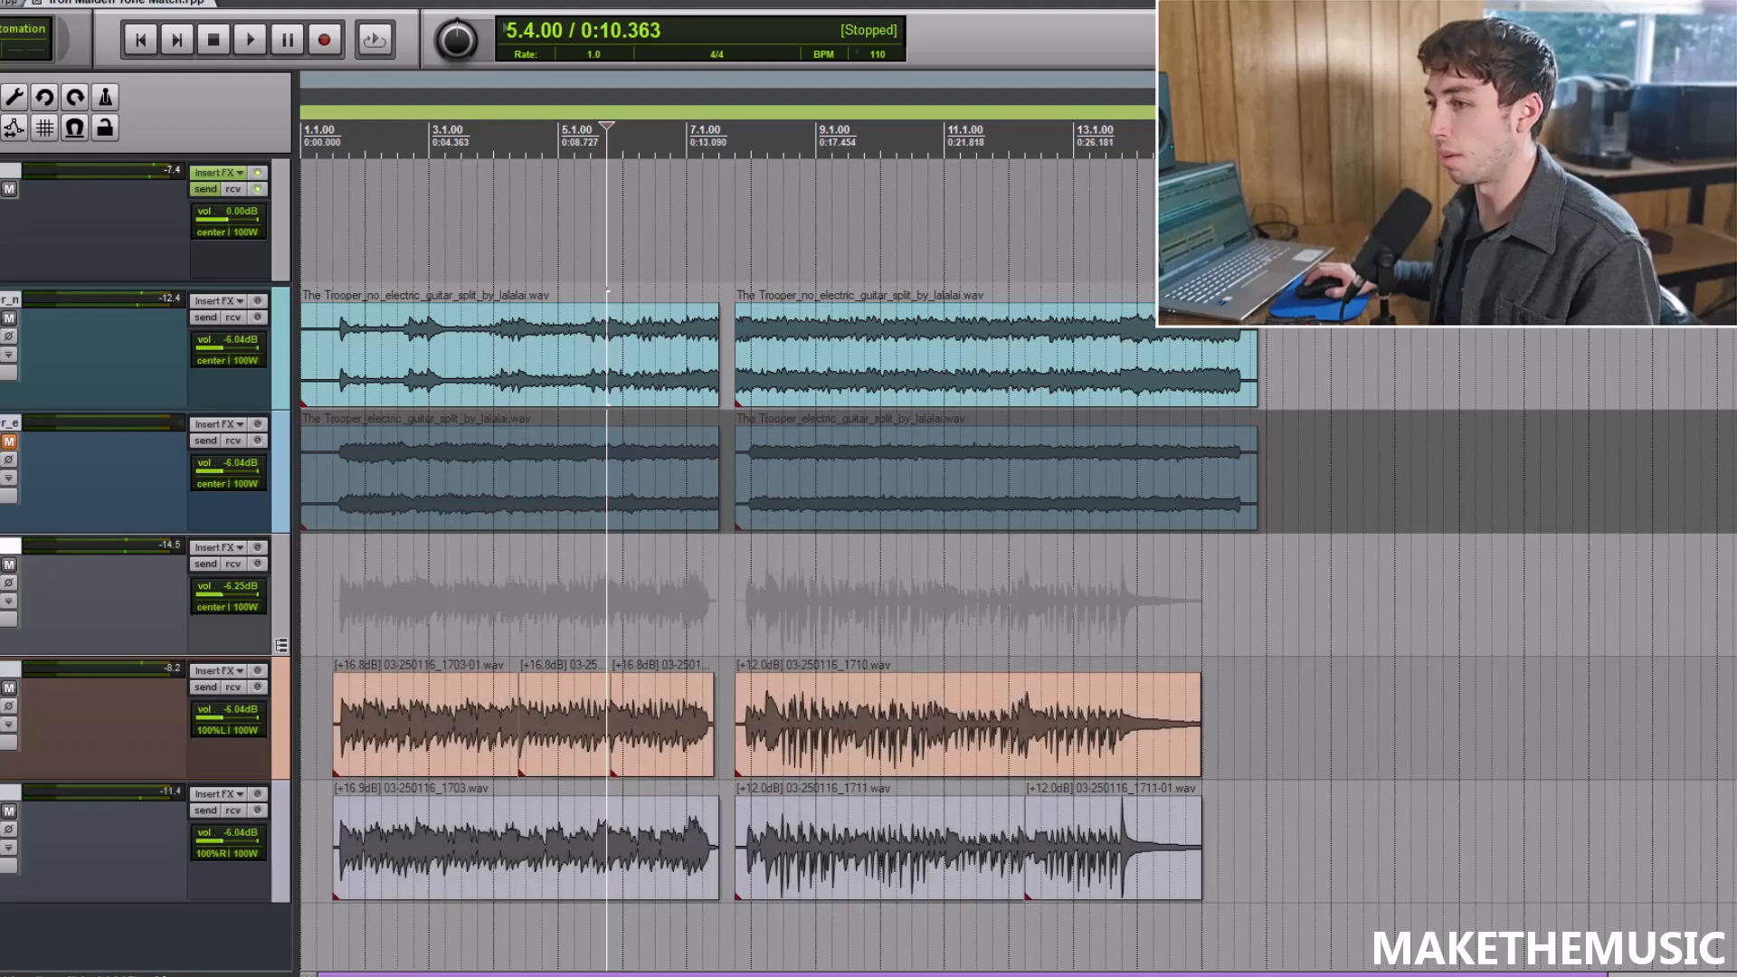
# Step: Solo the guitar folder track, play its untreated guitars, and return the edit cursor to 1.3.00
pyautogui.click(1, 579)
pyautogui.press('space')
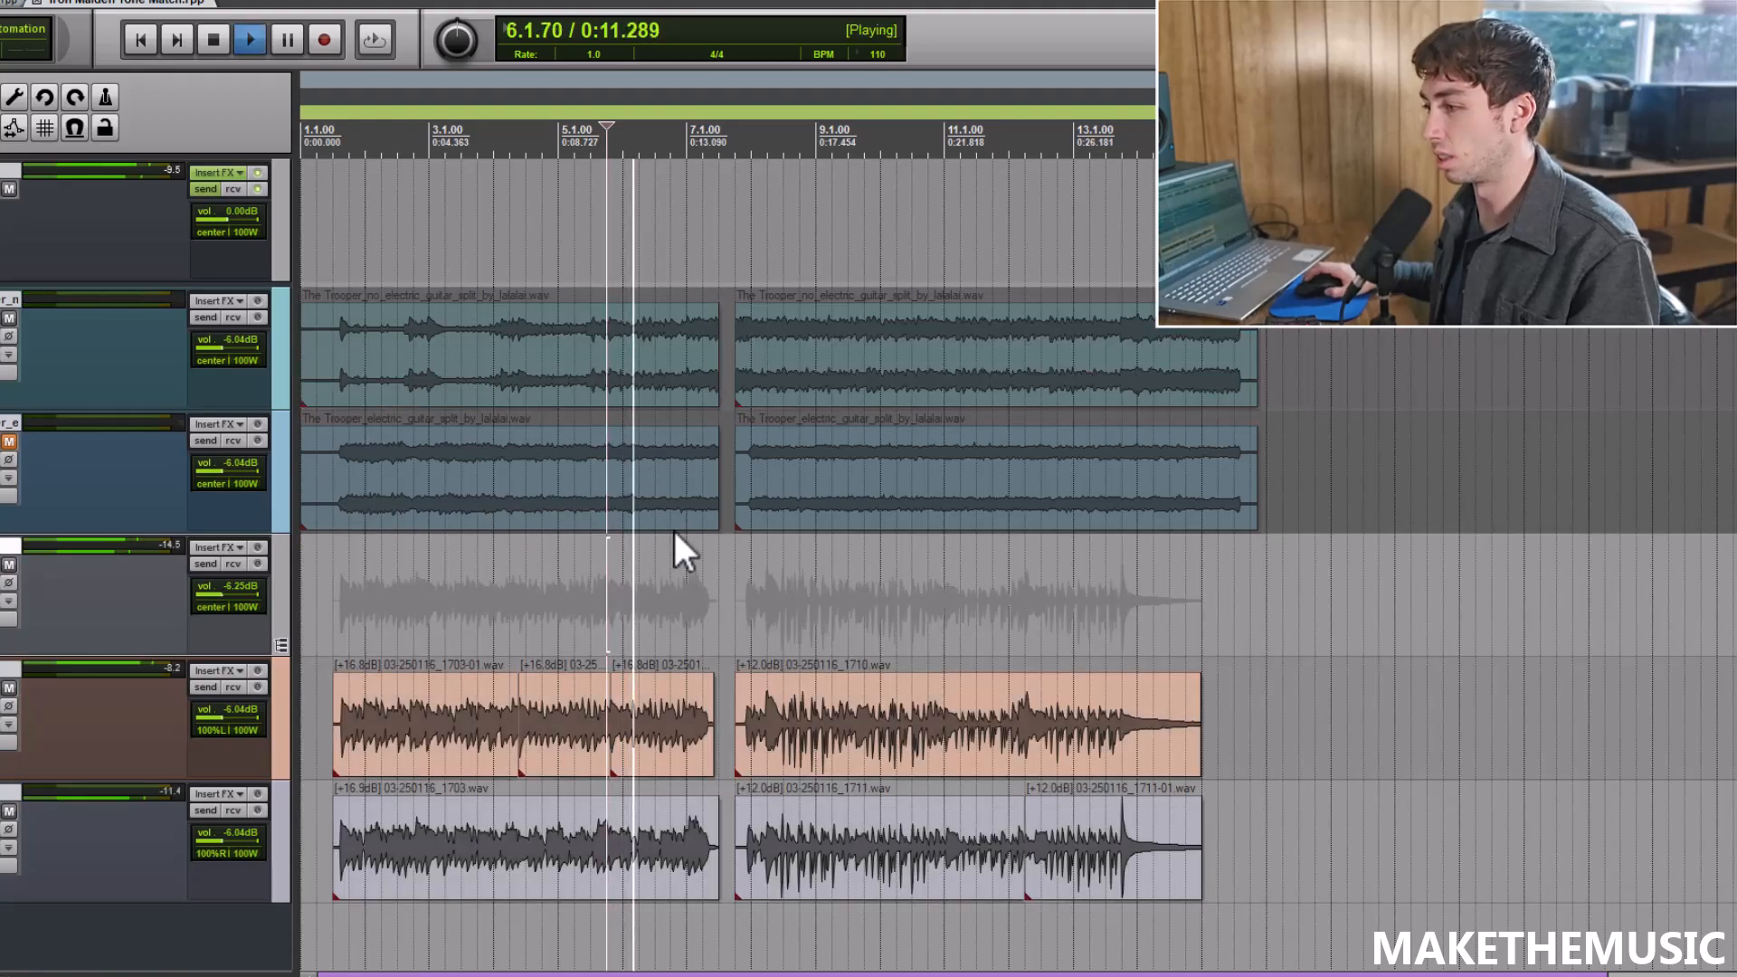
pyautogui.press('space')
pyautogui.click(331, 642)
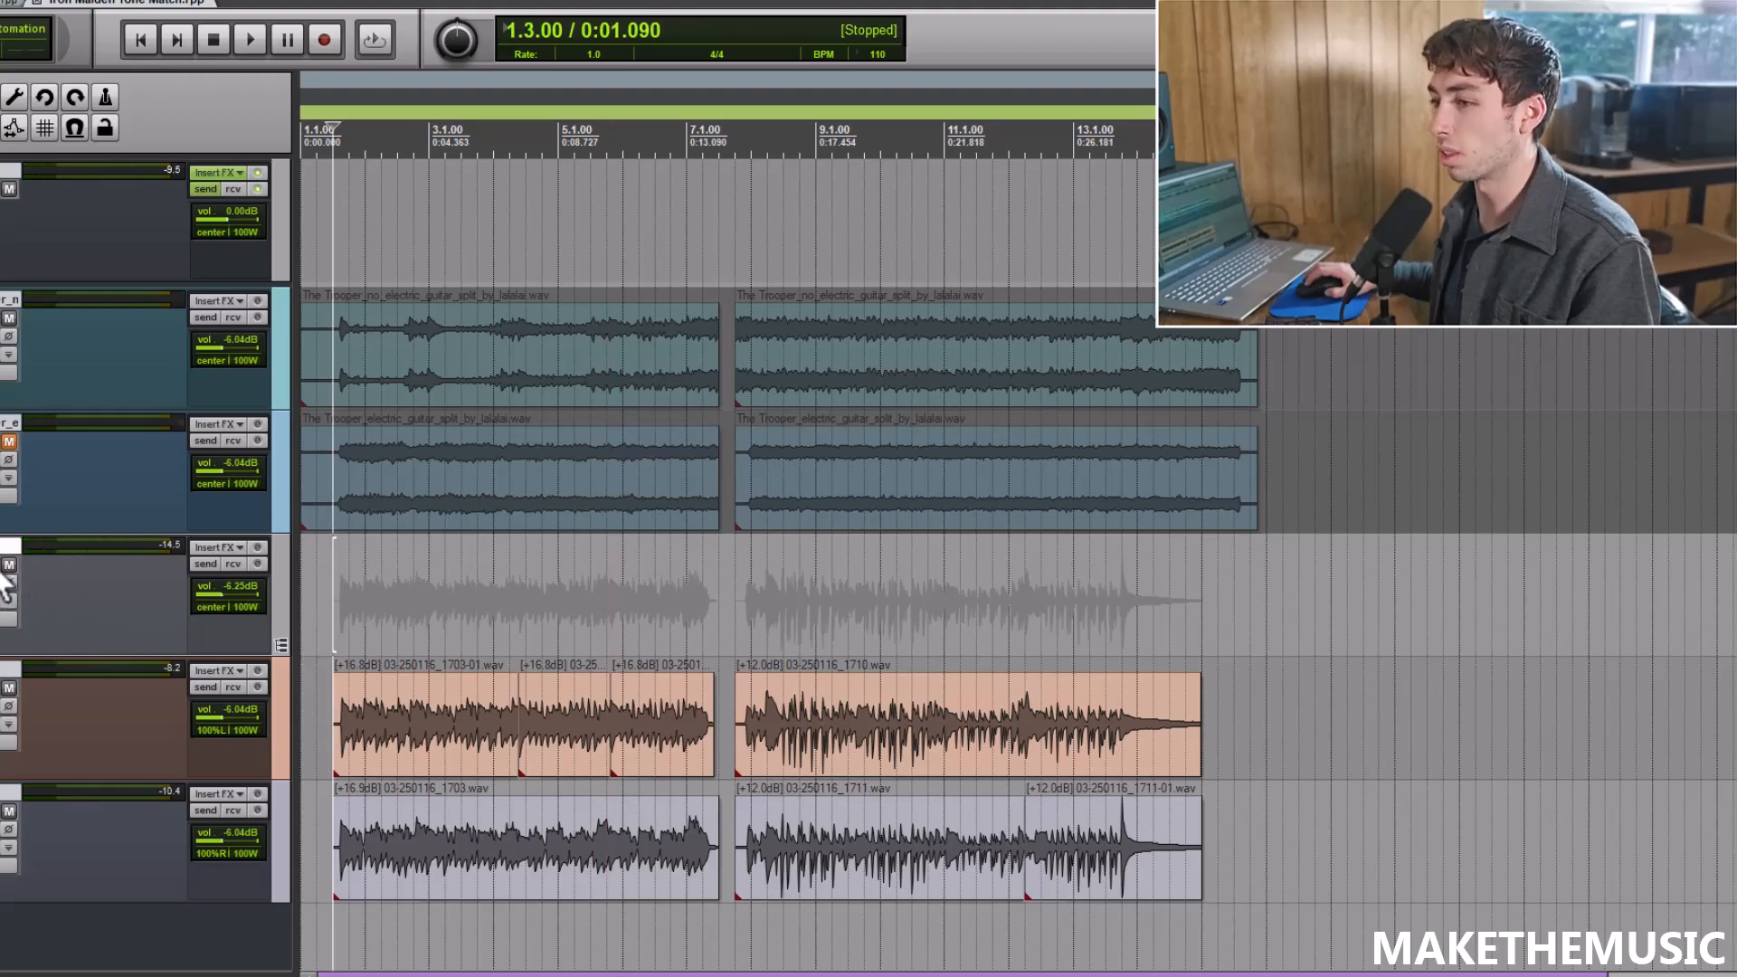
pyautogui.click(3, 580)
# Step: Search the effects for "over" and add VST: TH-U Slate (Overloud) to the guitar folder track
pyautogui.click(222, 547)
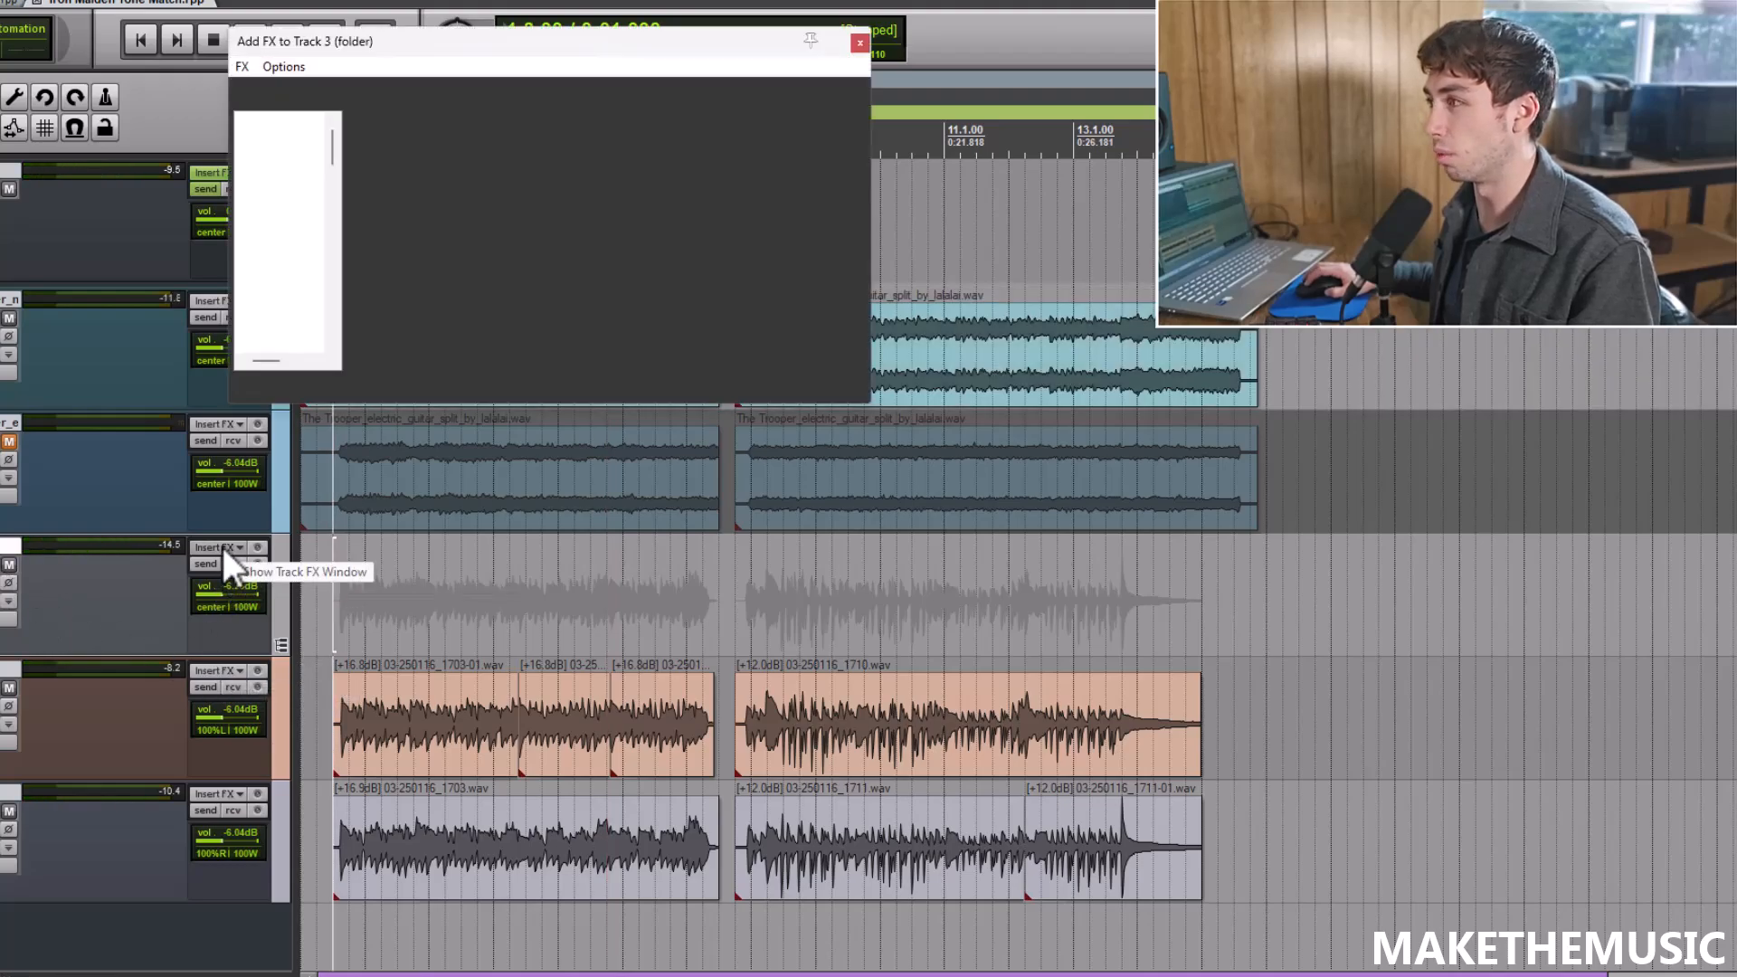
pyautogui.write('over')
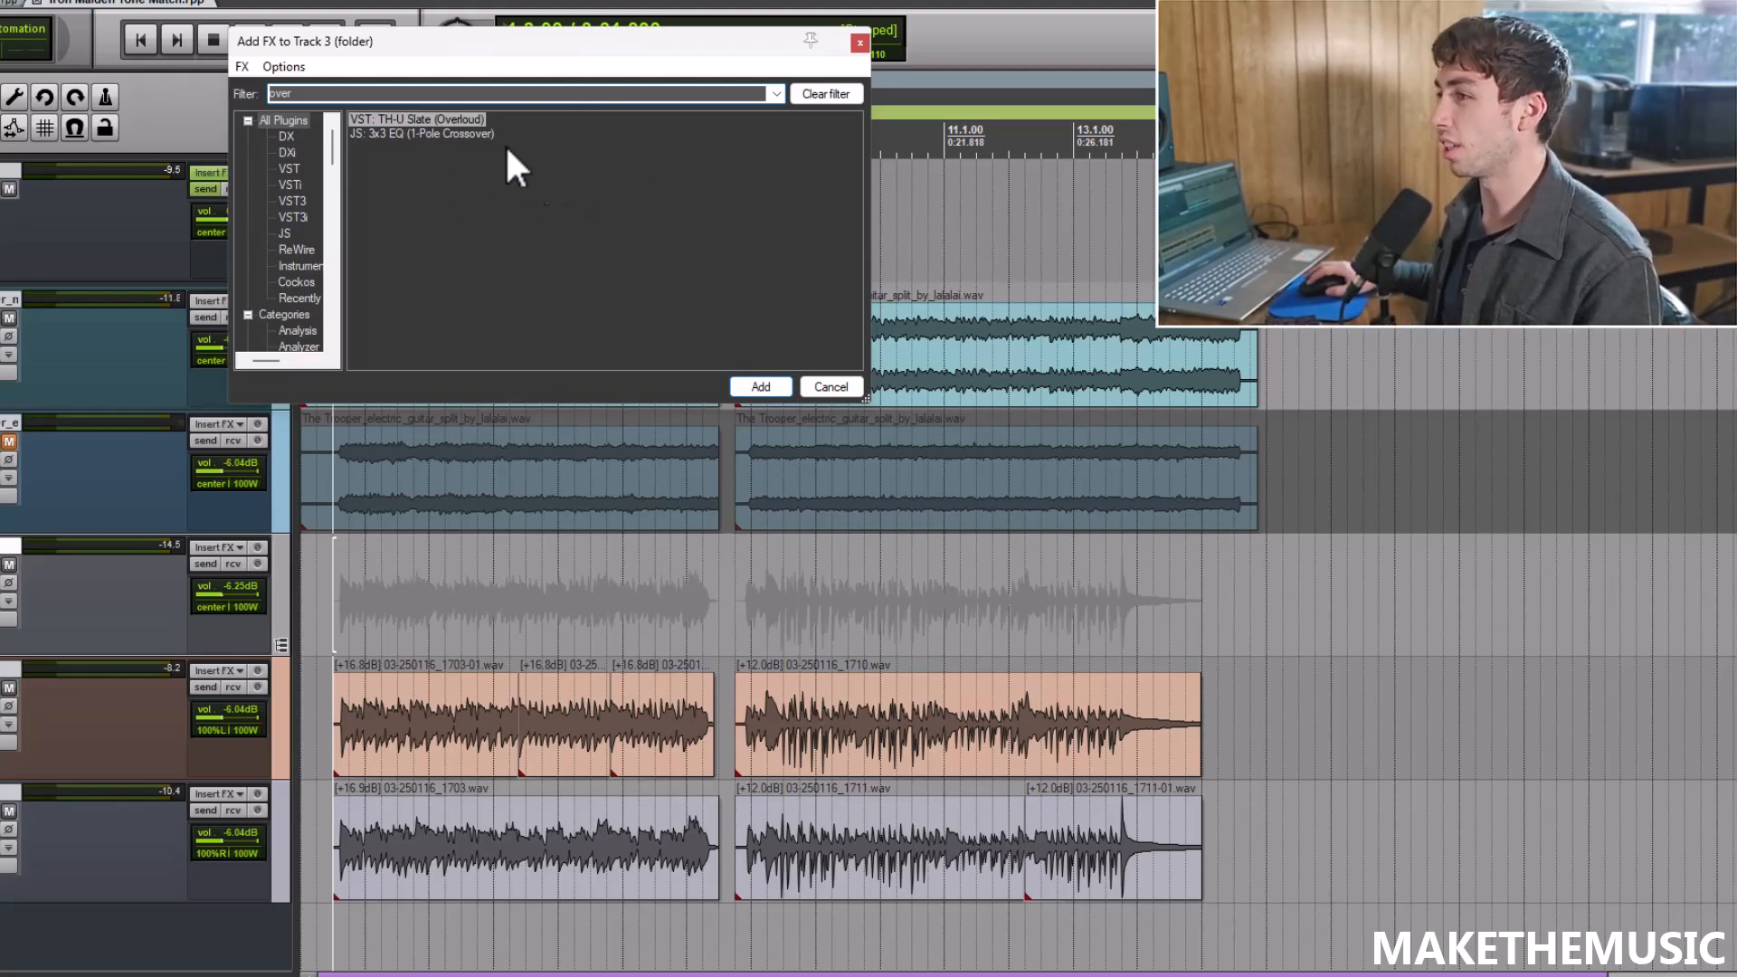
pyautogui.press('Return')
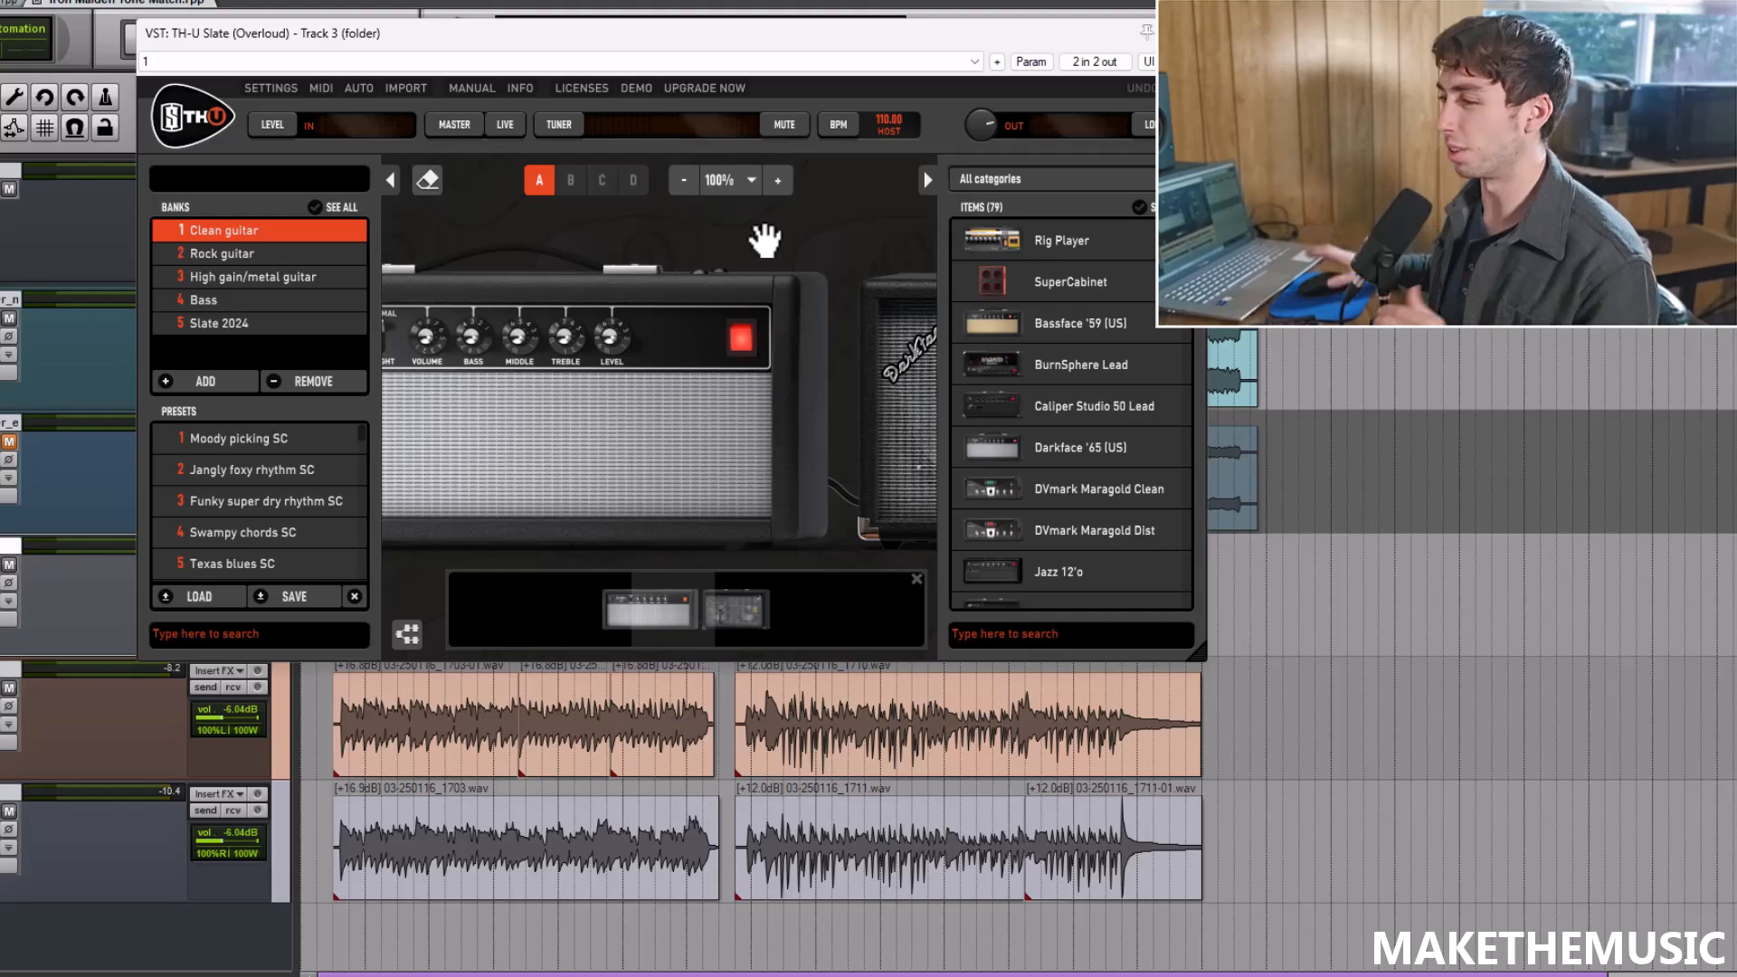
# Step: Load the Classic crunchy rhythm HB preset from the Rock guitar bank
pyautogui.click(305, 256)
pyautogui.click(279, 443)
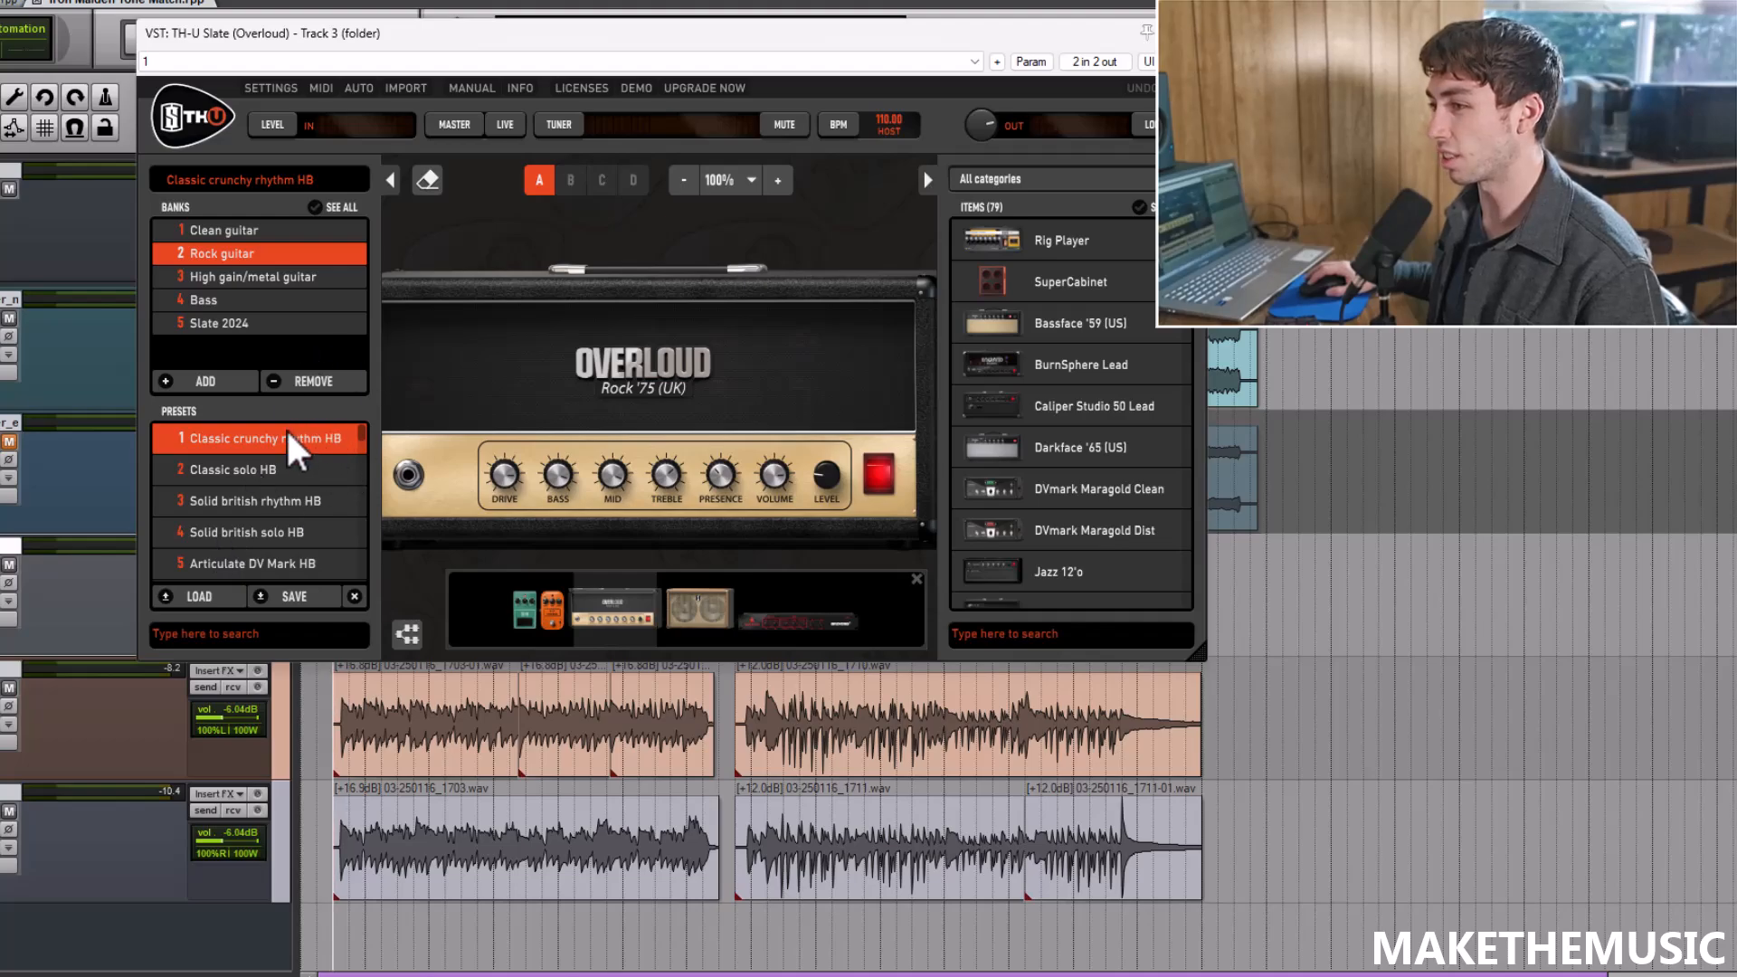
pyautogui.moveTo(522, 247)
pyautogui.mouseDown()
pyautogui.moveTo(581, 245)
pyautogui.moveTo(526, 245)
pyautogui.mouseUp()
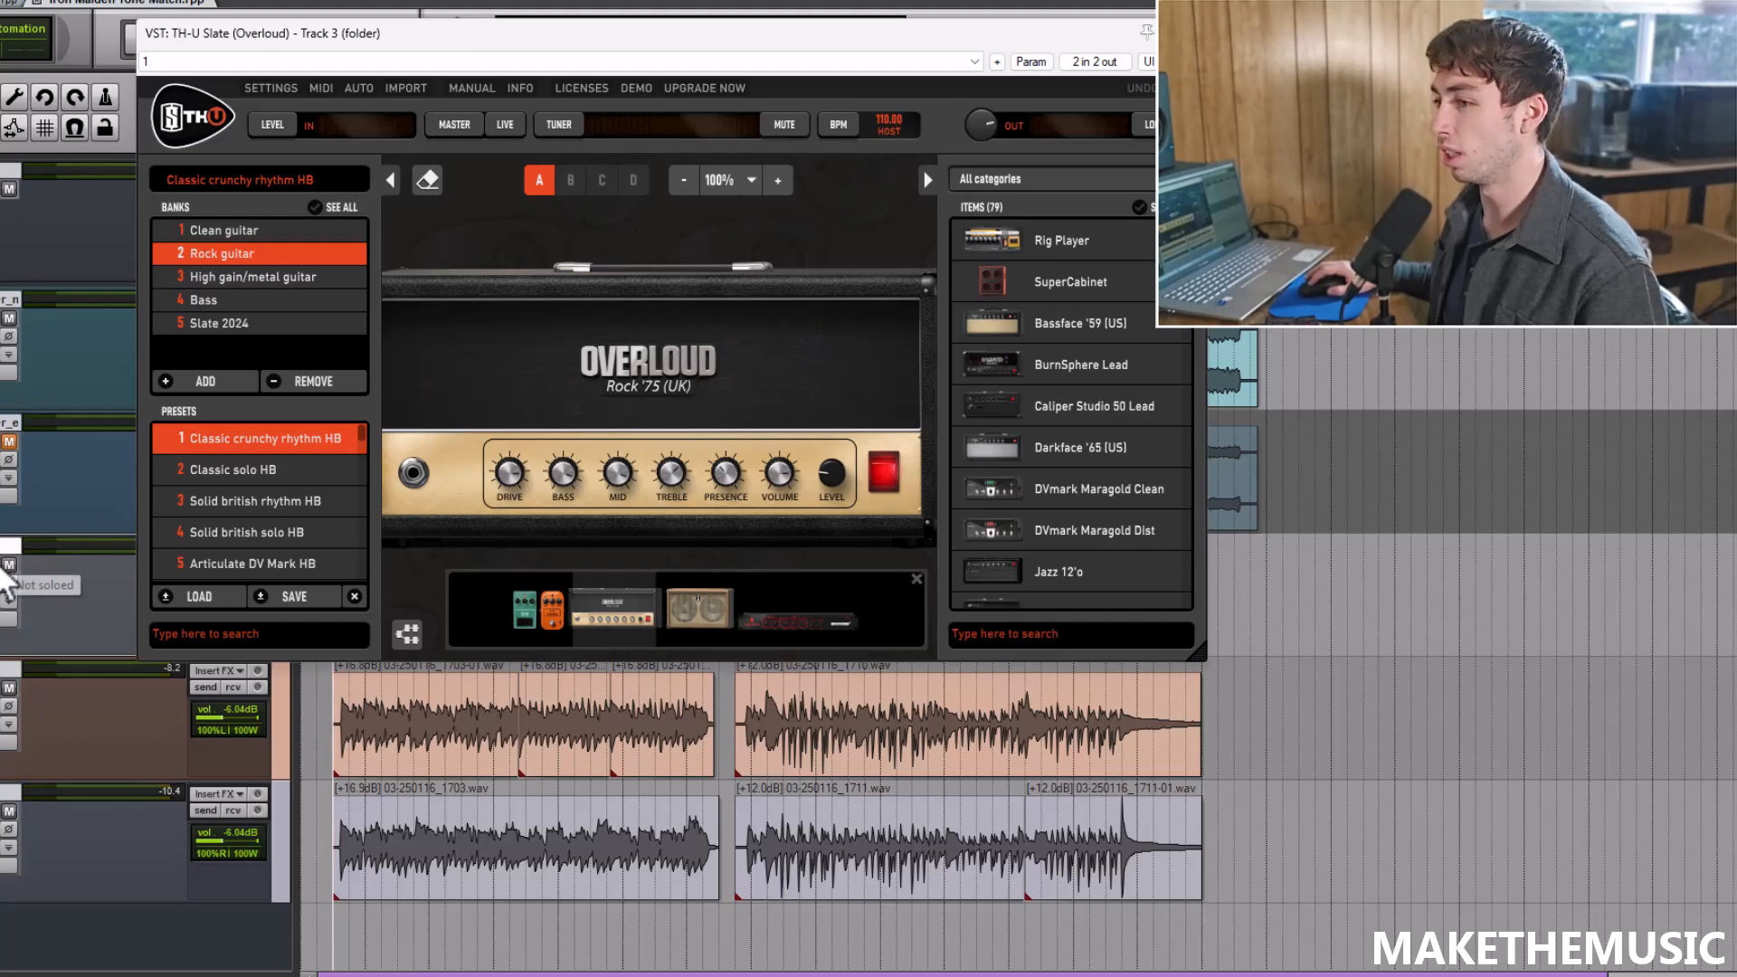
# Step: Solo the guitar folder track and listen to the preset from 1.3.00
pyautogui.click(0, 562)
pyautogui.scroll(1, 644, 872)
pyautogui.scroll(-1, 642, 868)
pyautogui.press('space')
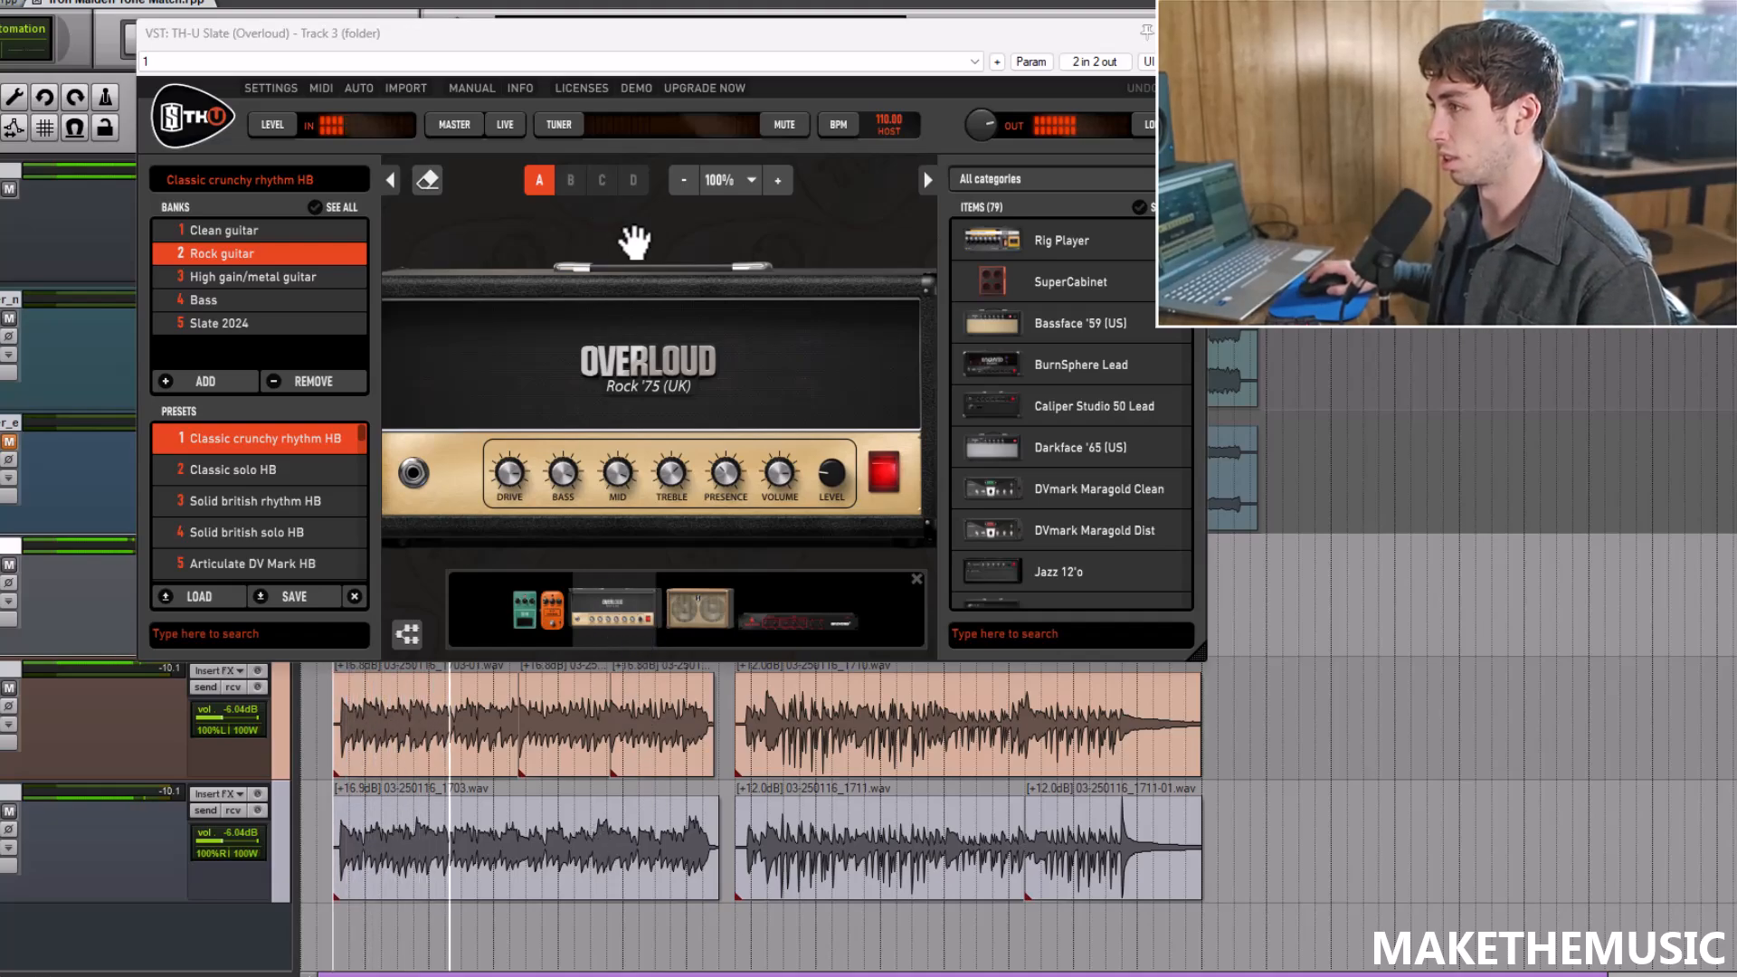
pyautogui.moveTo(615, 37); pyautogui.dragTo(721, 53)
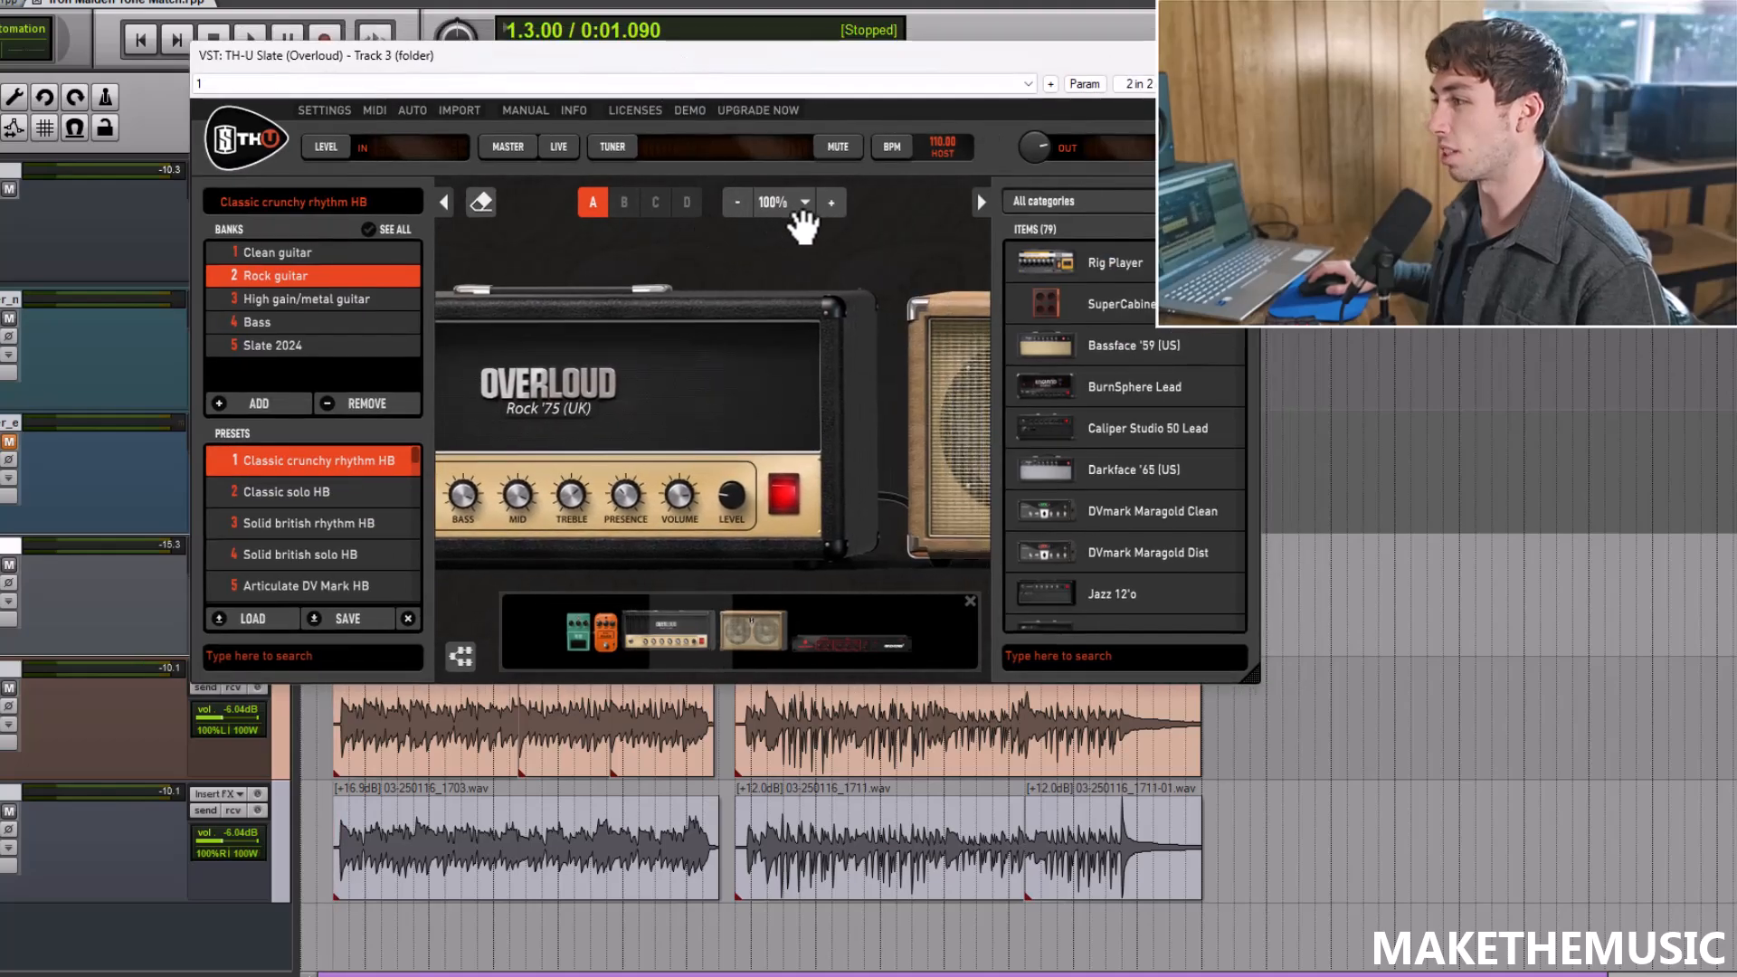
# Step: Remove the orange phaser pedal in front of the amp from the rig
pyautogui.moveTo(802, 226); pyautogui.dragTo(945, 237)
pyautogui.moveTo(714, 241); pyautogui.dragTo(905, 240)
pyautogui.moveTo(655, 259); pyautogui.dragTo(708, 257)
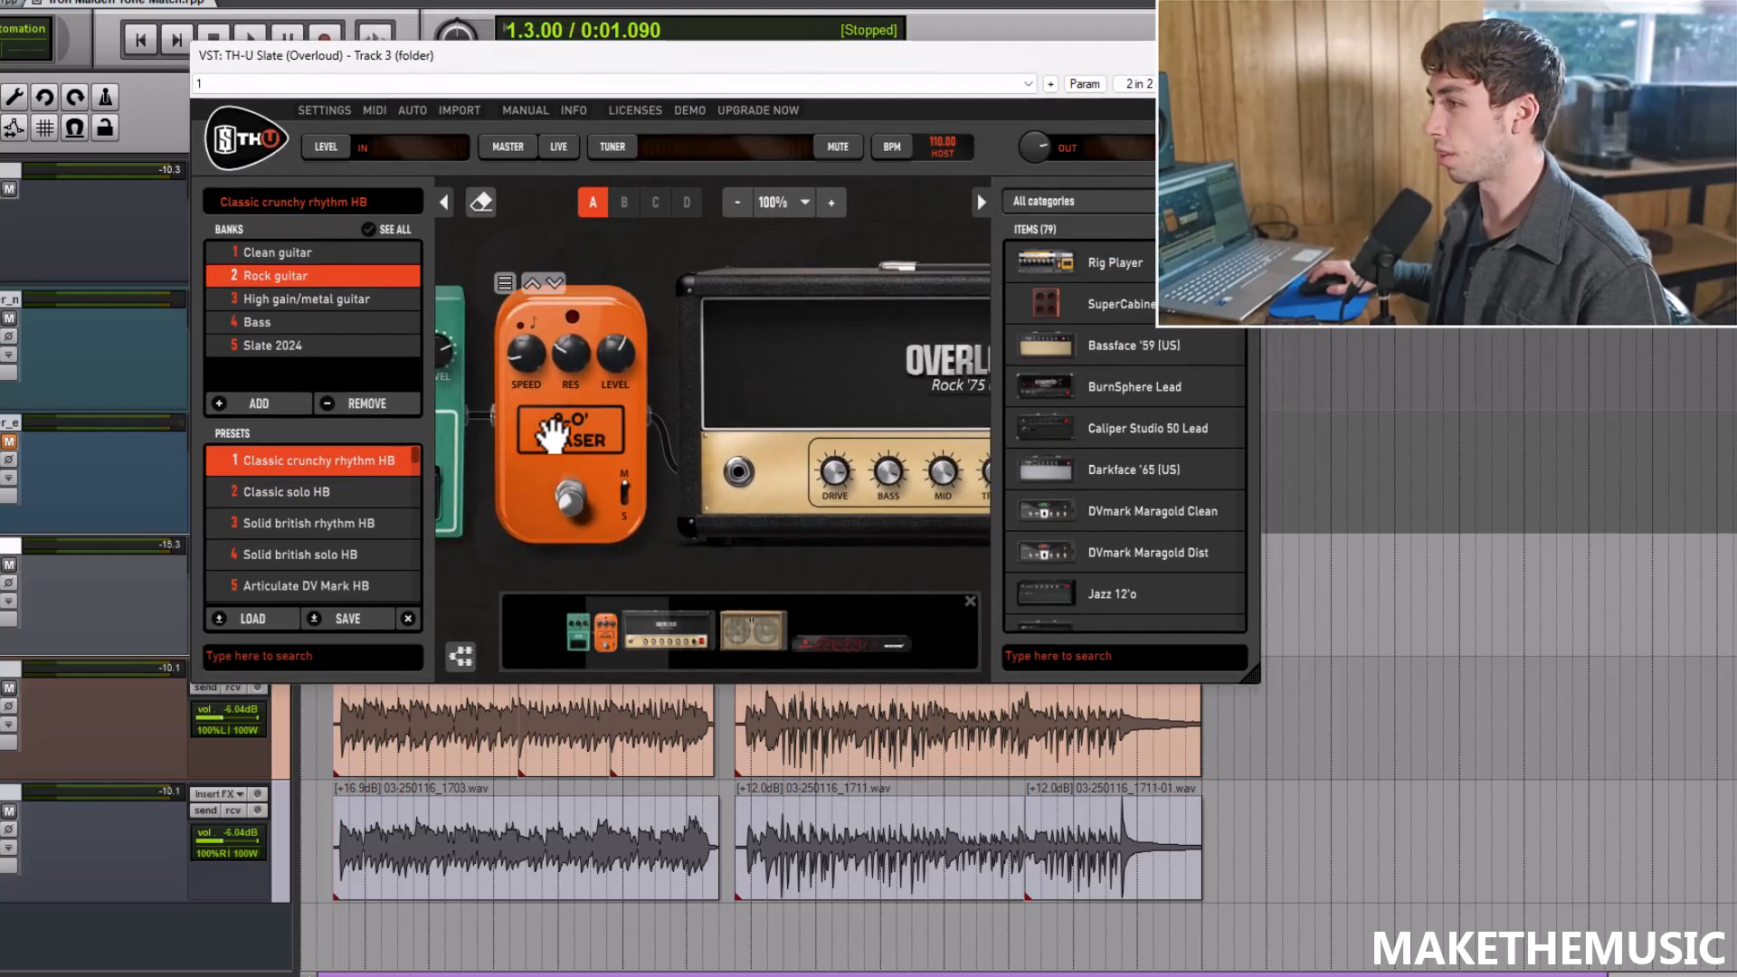
pyautogui.rightClick(580, 413)
pyautogui.click(656, 590)
# Step: Set the rig display zoom to 75% and enlarge the plugin window to show more of the signal chain
pyautogui.moveTo(909, 241); pyautogui.dragTo(830, 249)
pyautogui.click(803, 201)
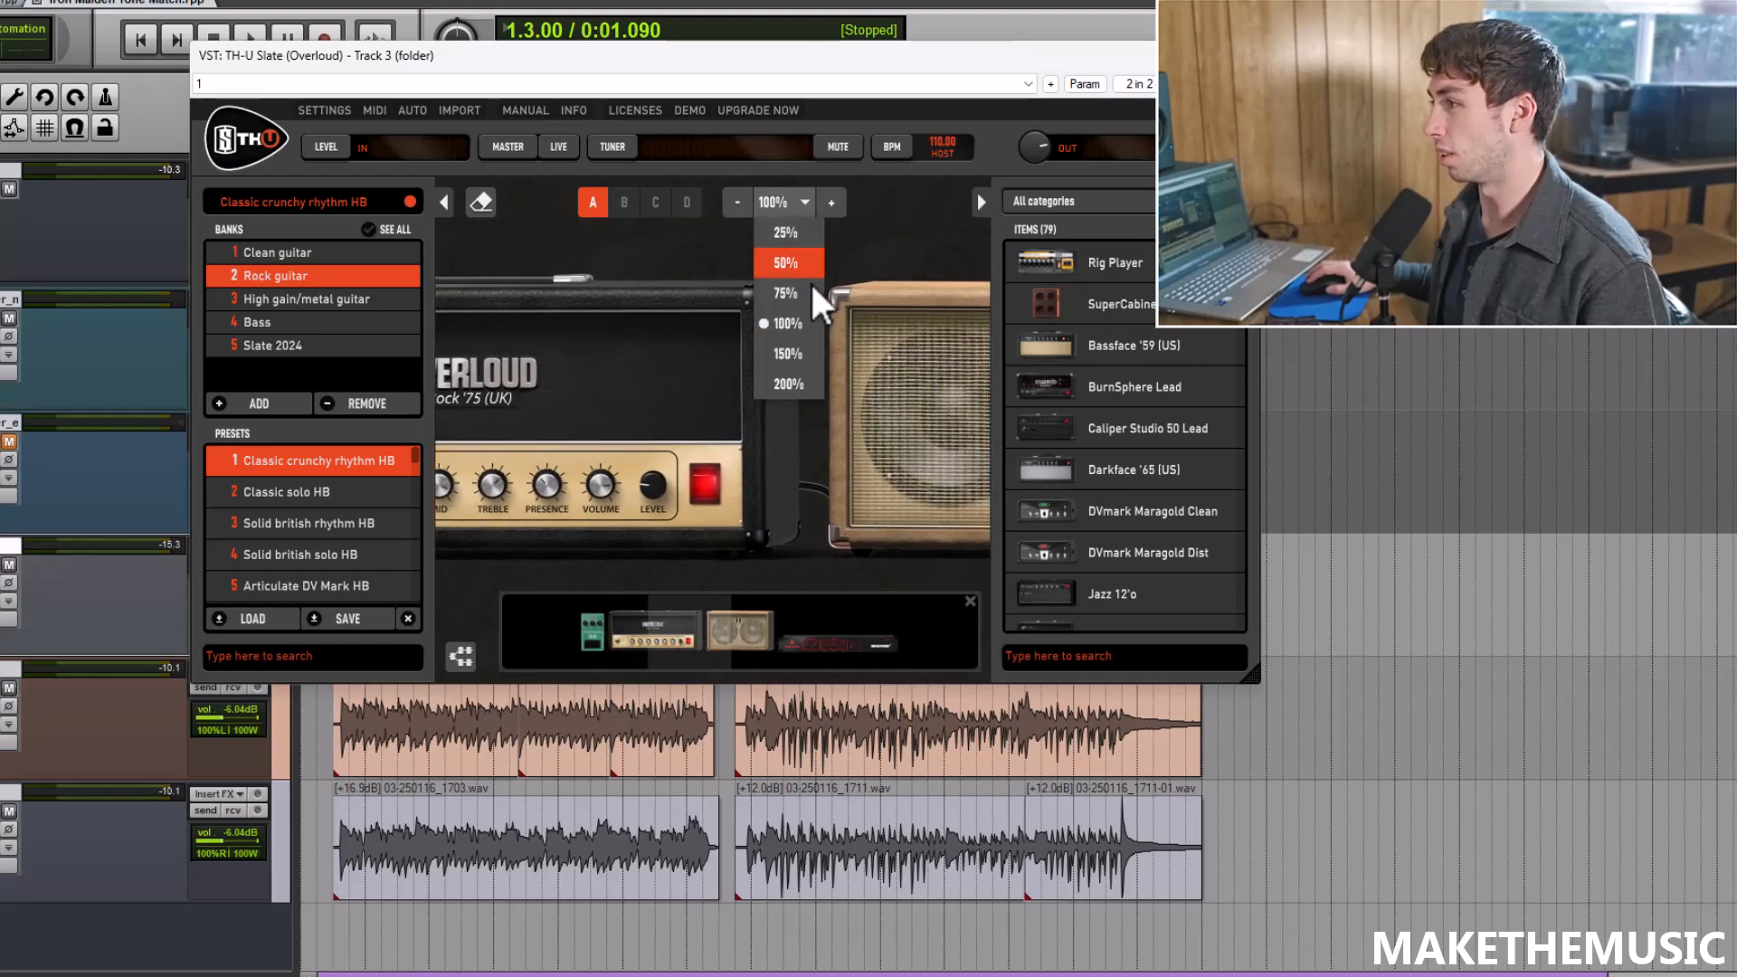
pyautogui.click(807, 291)
pyautogui.moveTo(1084, 58); pyautogui.dragTo(1070, 41)
pyautogui.moveTo(1246, 667); pyautogui.dragTo(1530, 828)
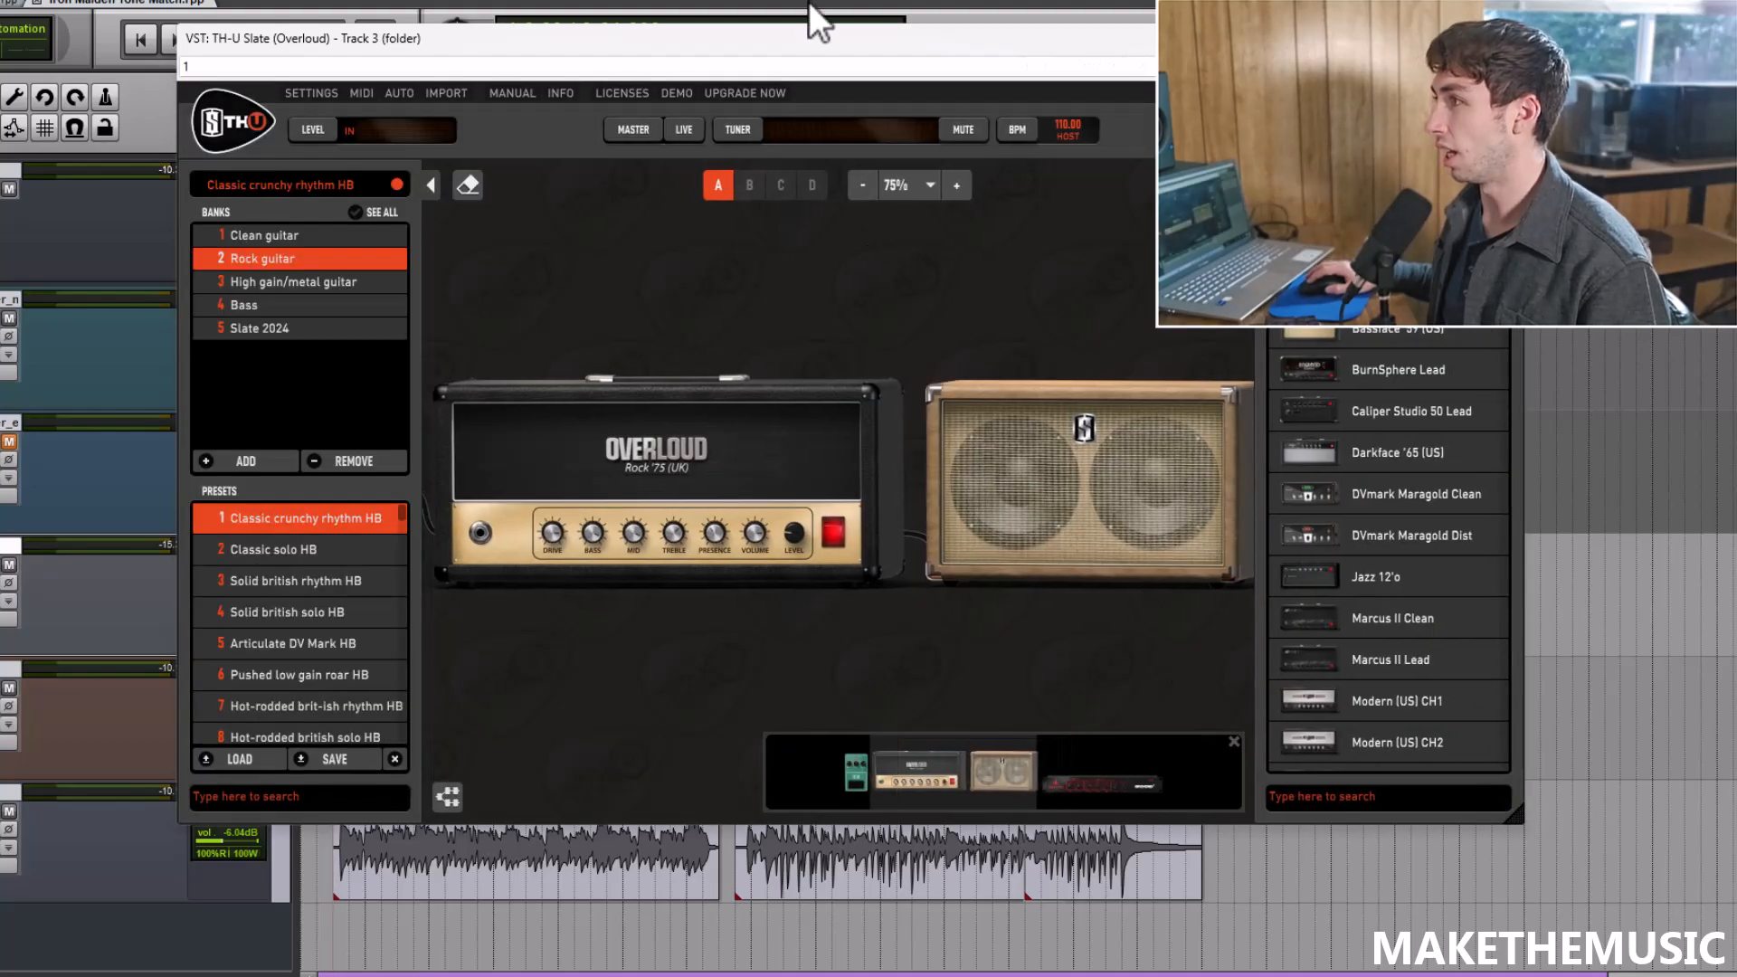
pyautogui.moveTo(811, 39); pyautogui.dragTo(769, 29)
# Step: Check the impulse response and filter settings of the rig's cabinet
pyautogui.moveTo(1021, 317); pyautogui.dragTo(796, 304)
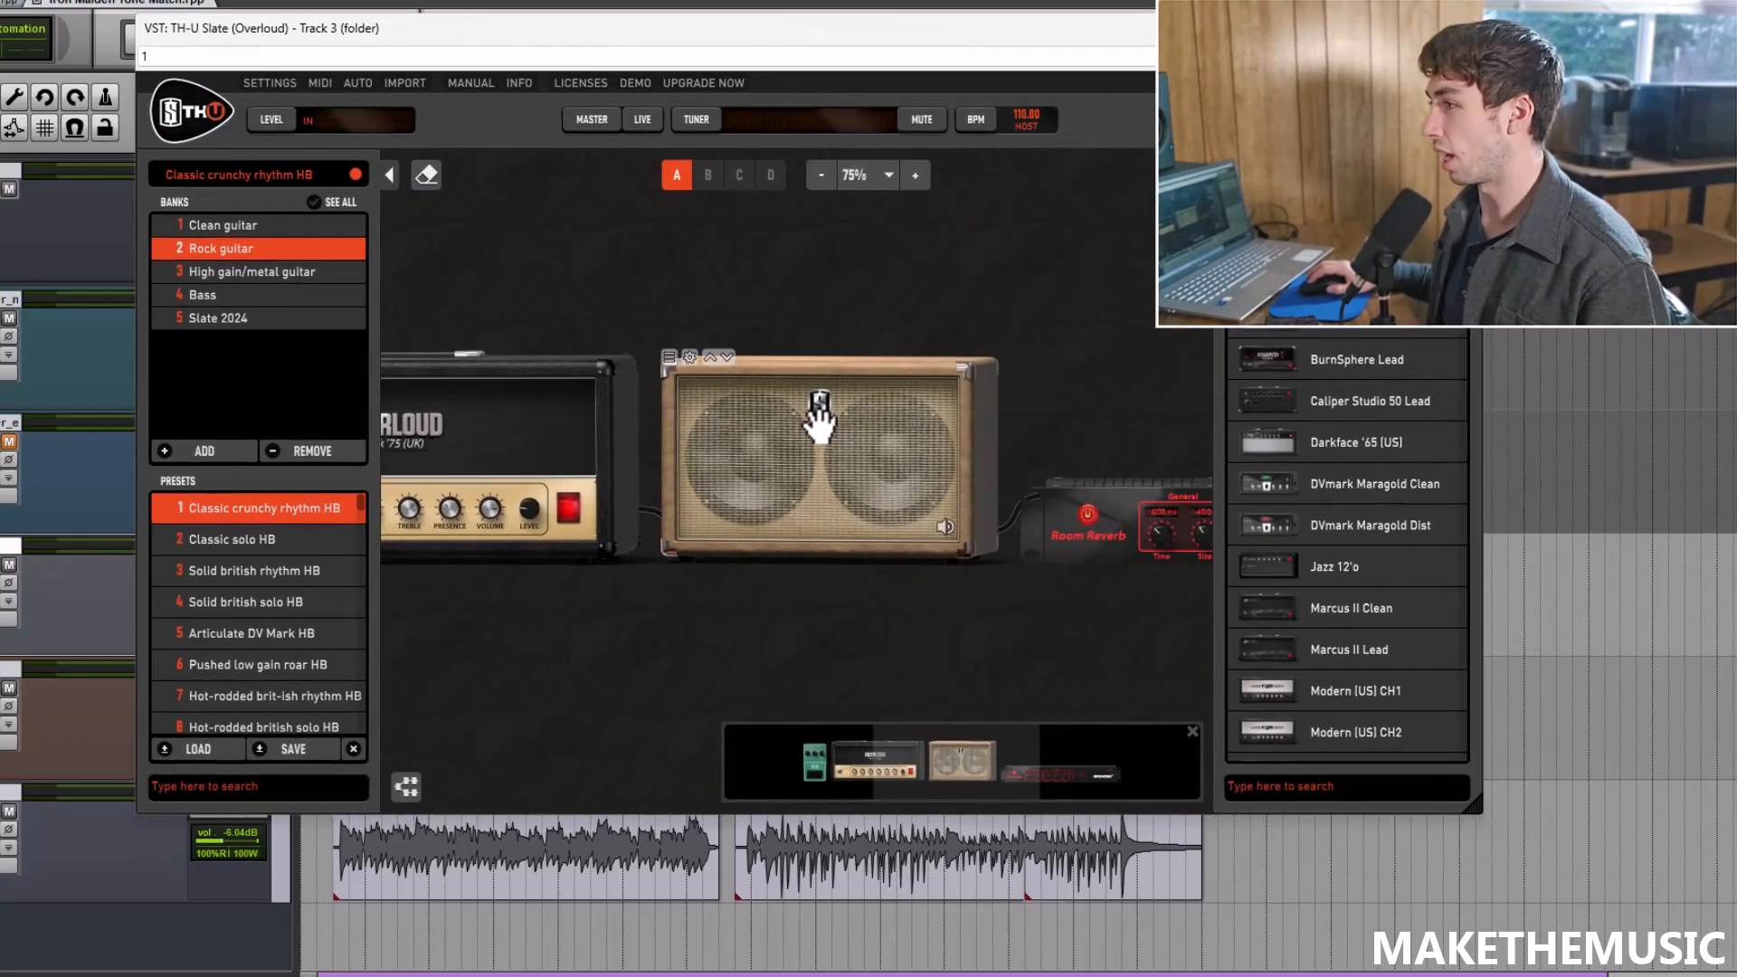
pyautogui.click(690, 358)
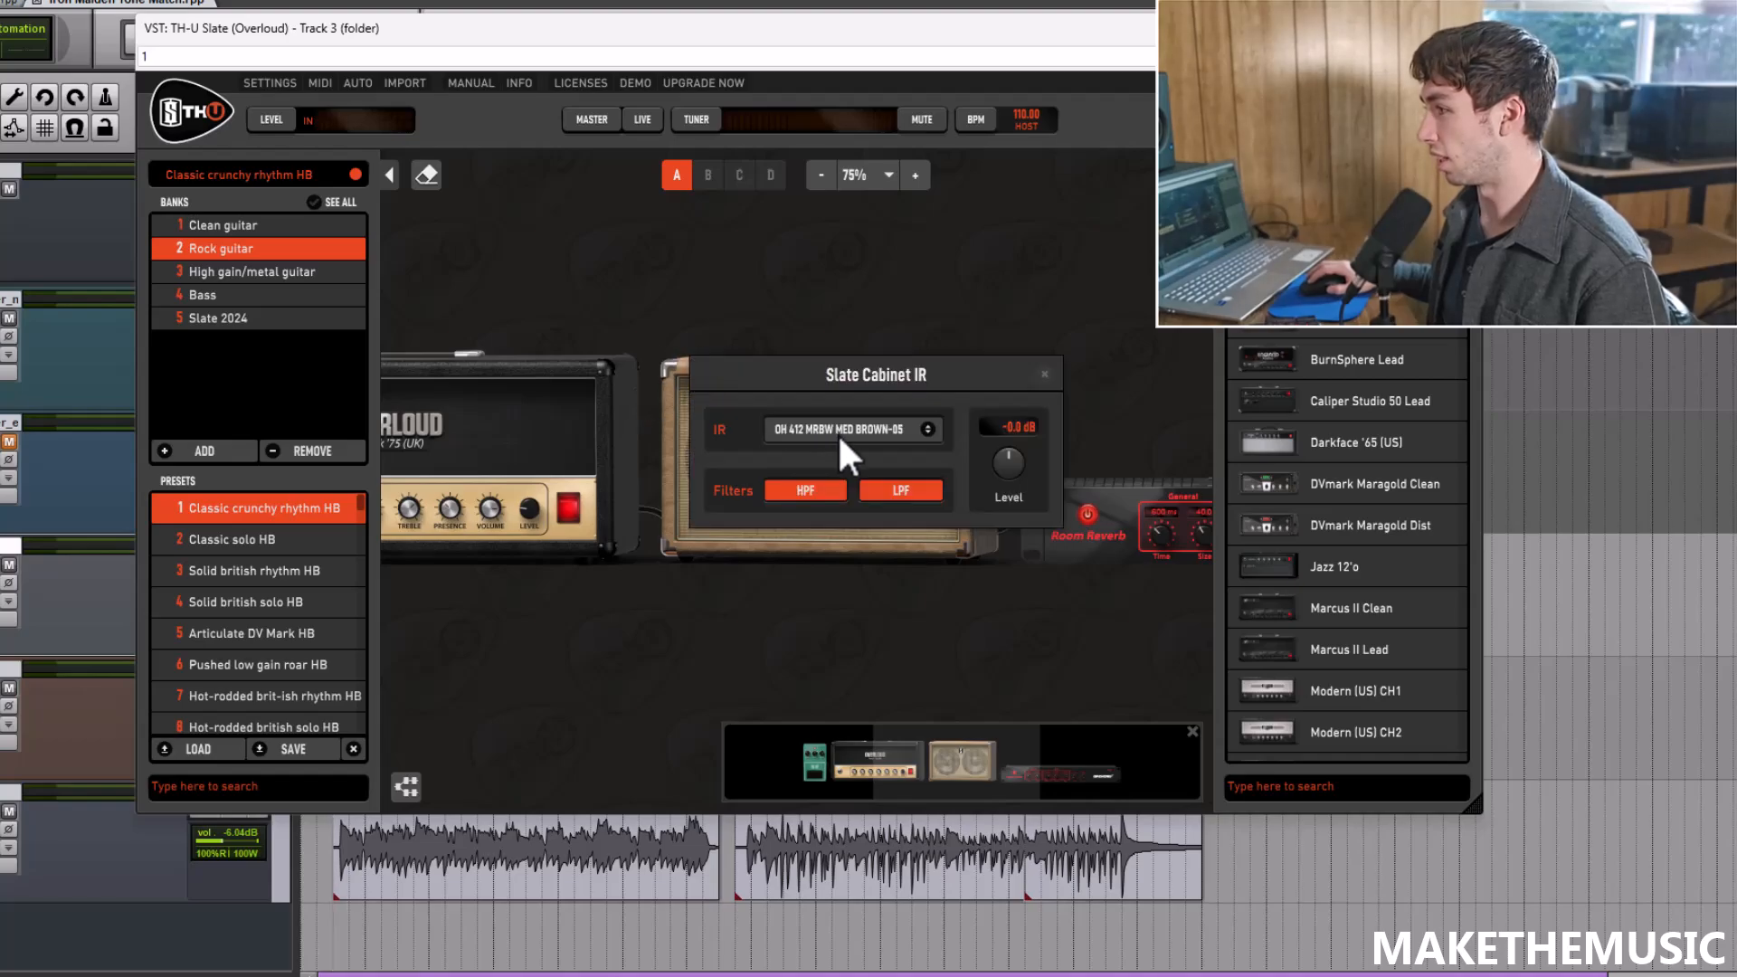
pyautogui.click(1045, 372)
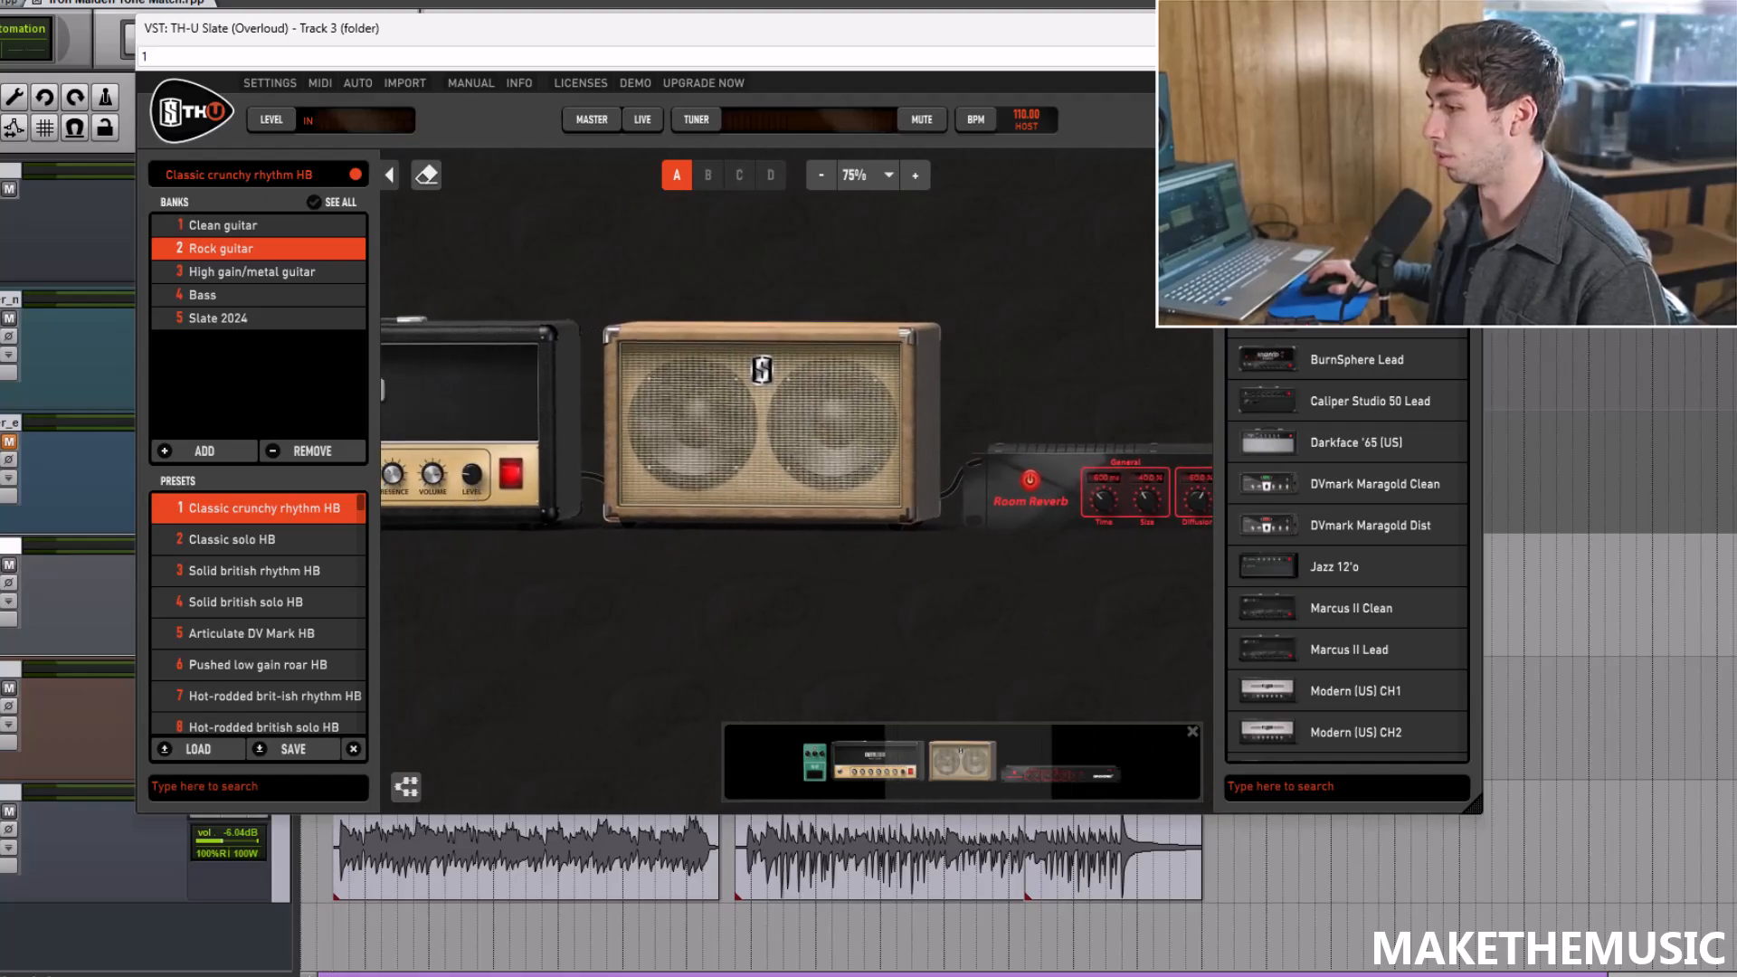
# Step: Set the edit cursor to 8.1.00 and play the second guitar section through the rig
pyautogui.click(747, 948)
pyautogui.press('space')
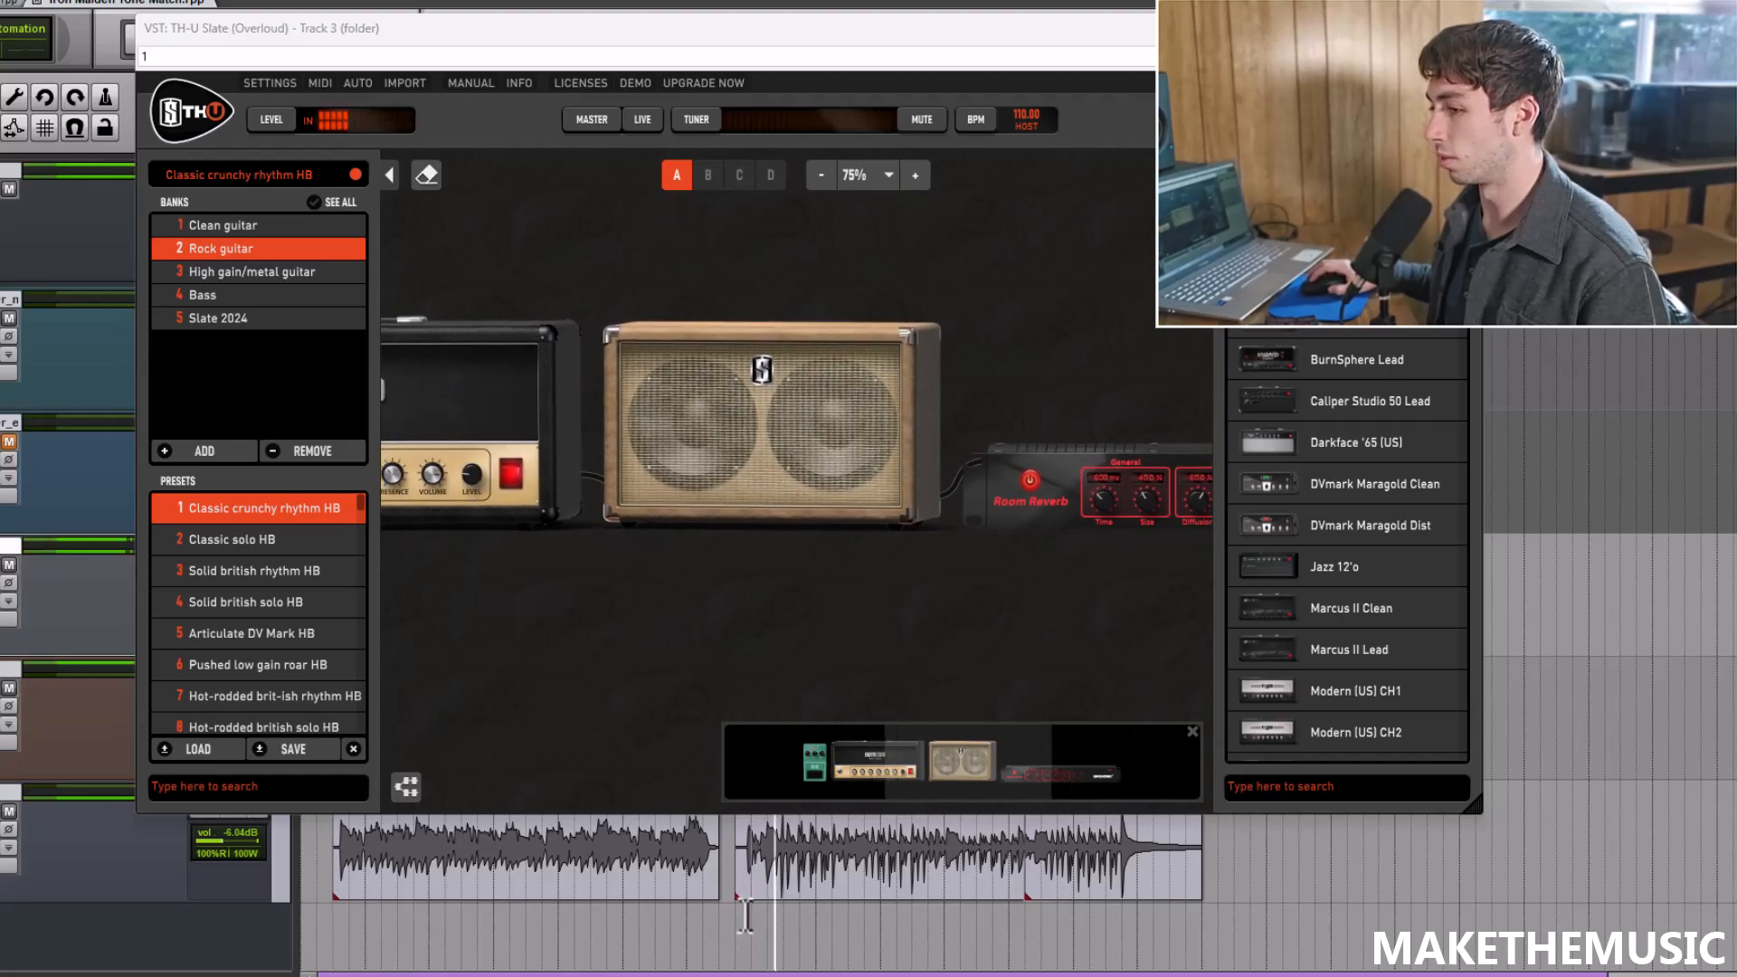
pyautogui.moveTo(682, 32); pyautogui.dragTo(812, 118)
pyautogui.press('space')
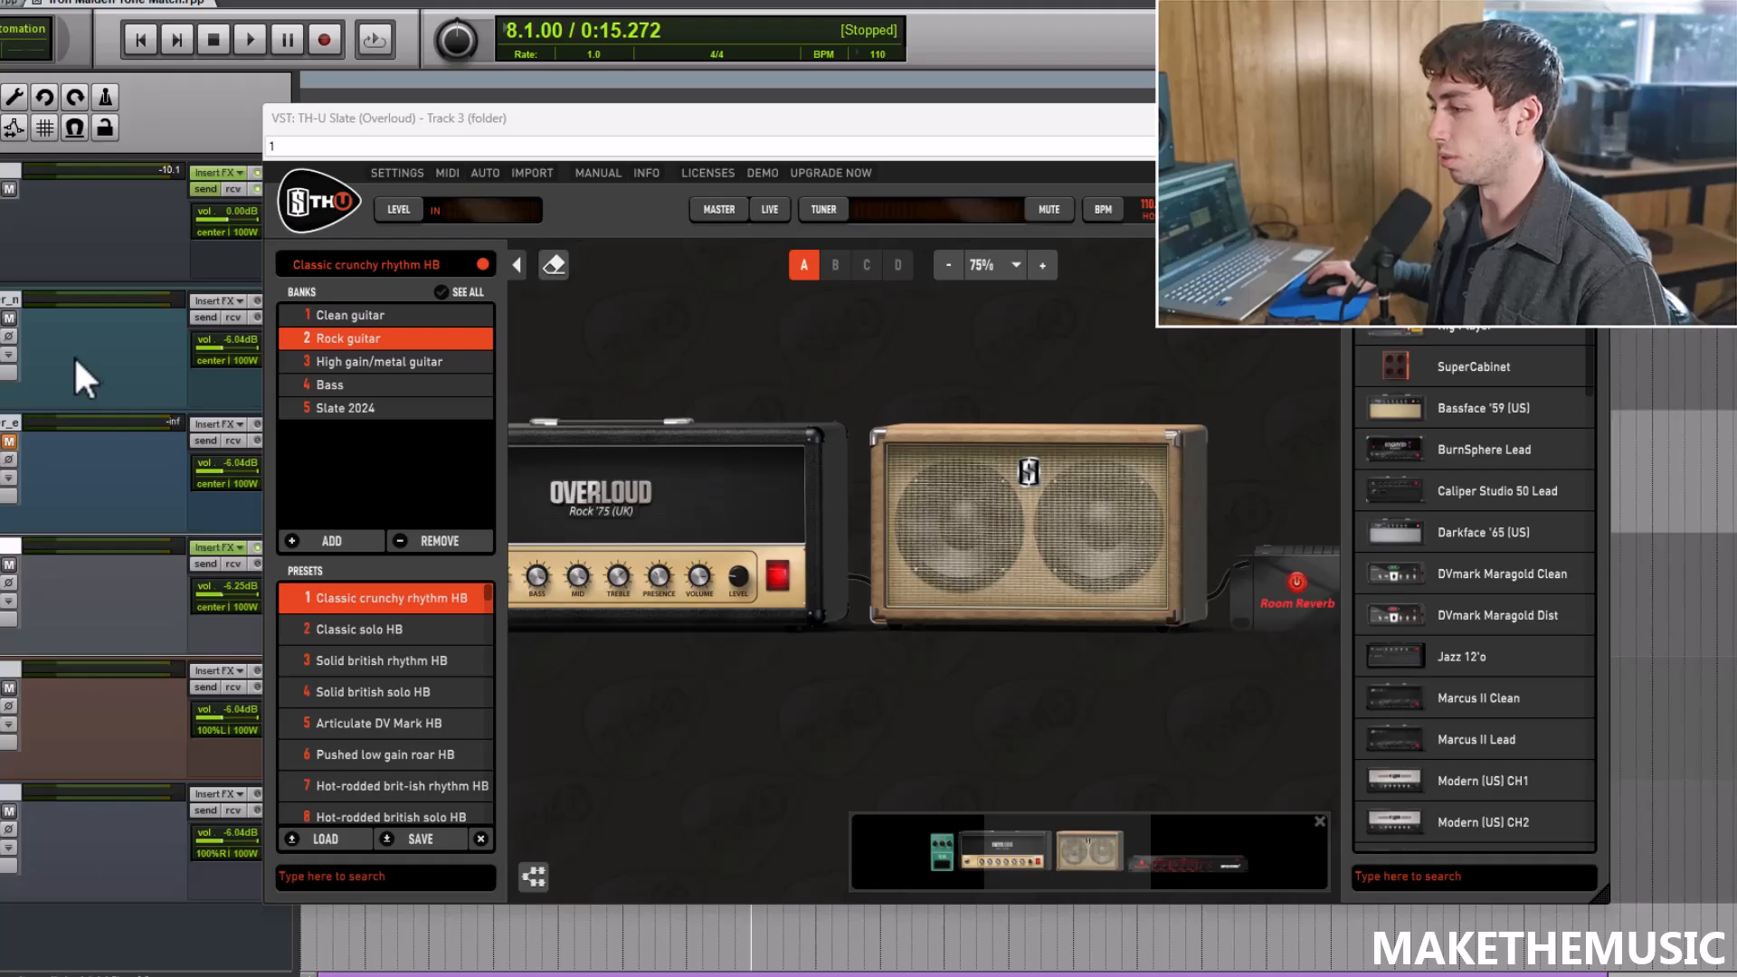
# Step: Compare the original electric guitar stem with the processed guitars from 8.1.00
pyautogui.press('space')
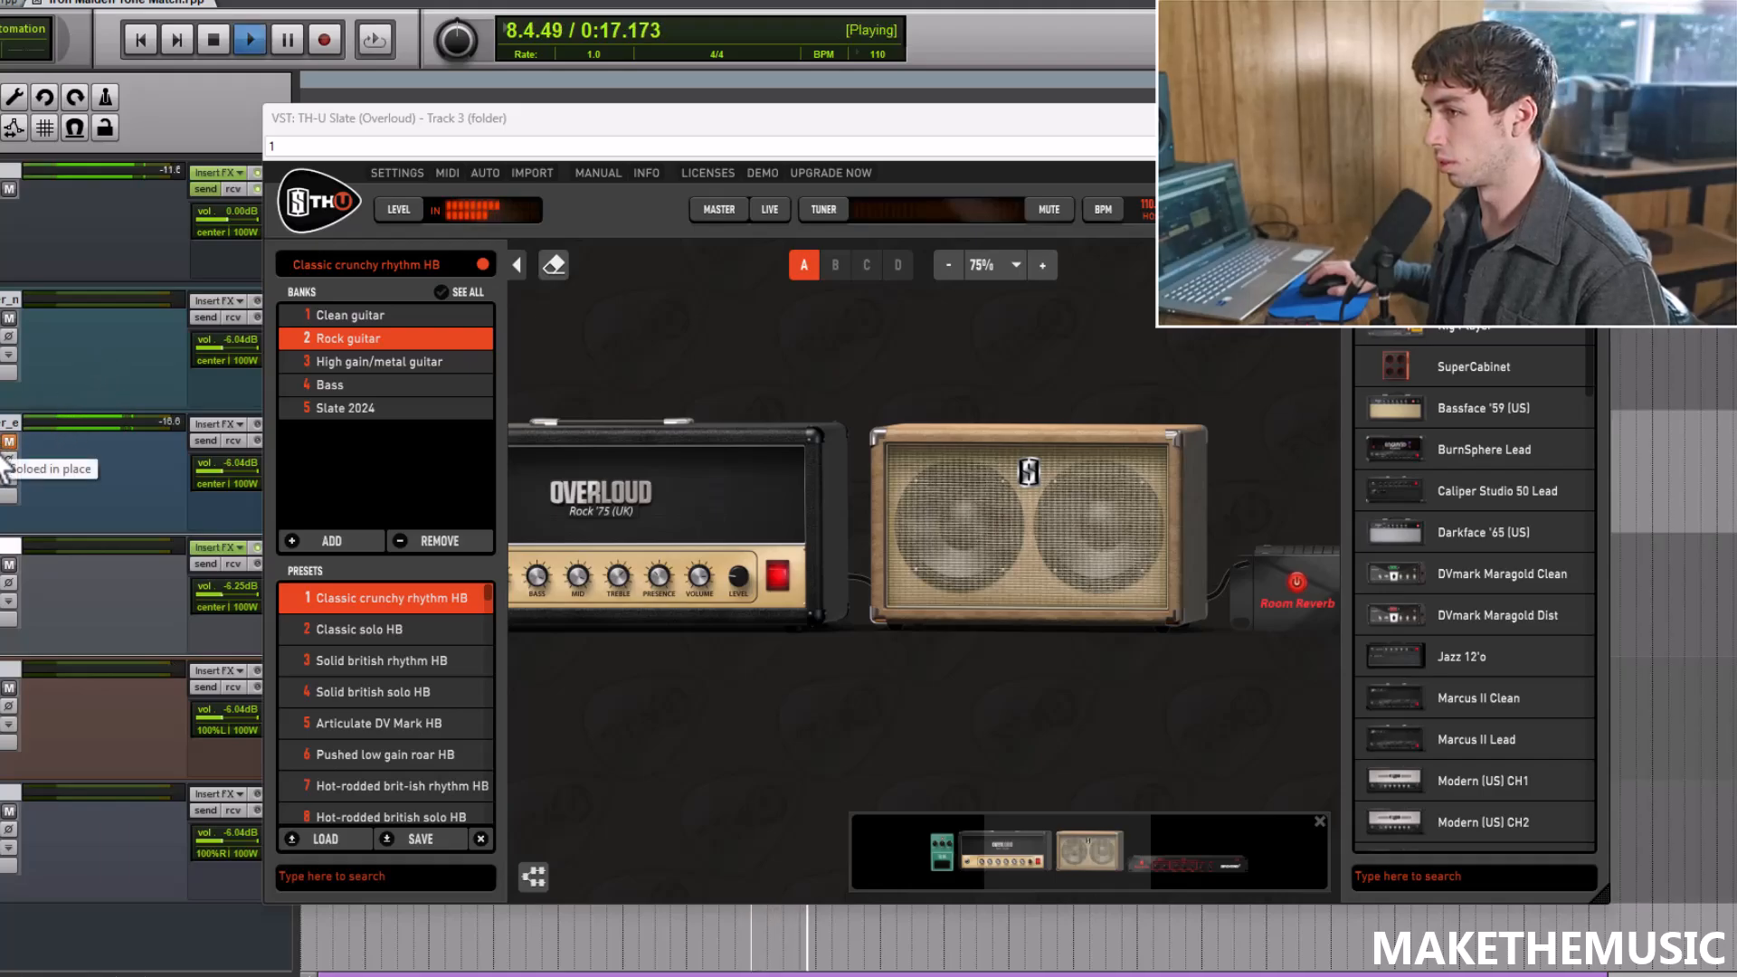
pyautogui.press('space')
pyautogui.press('space')
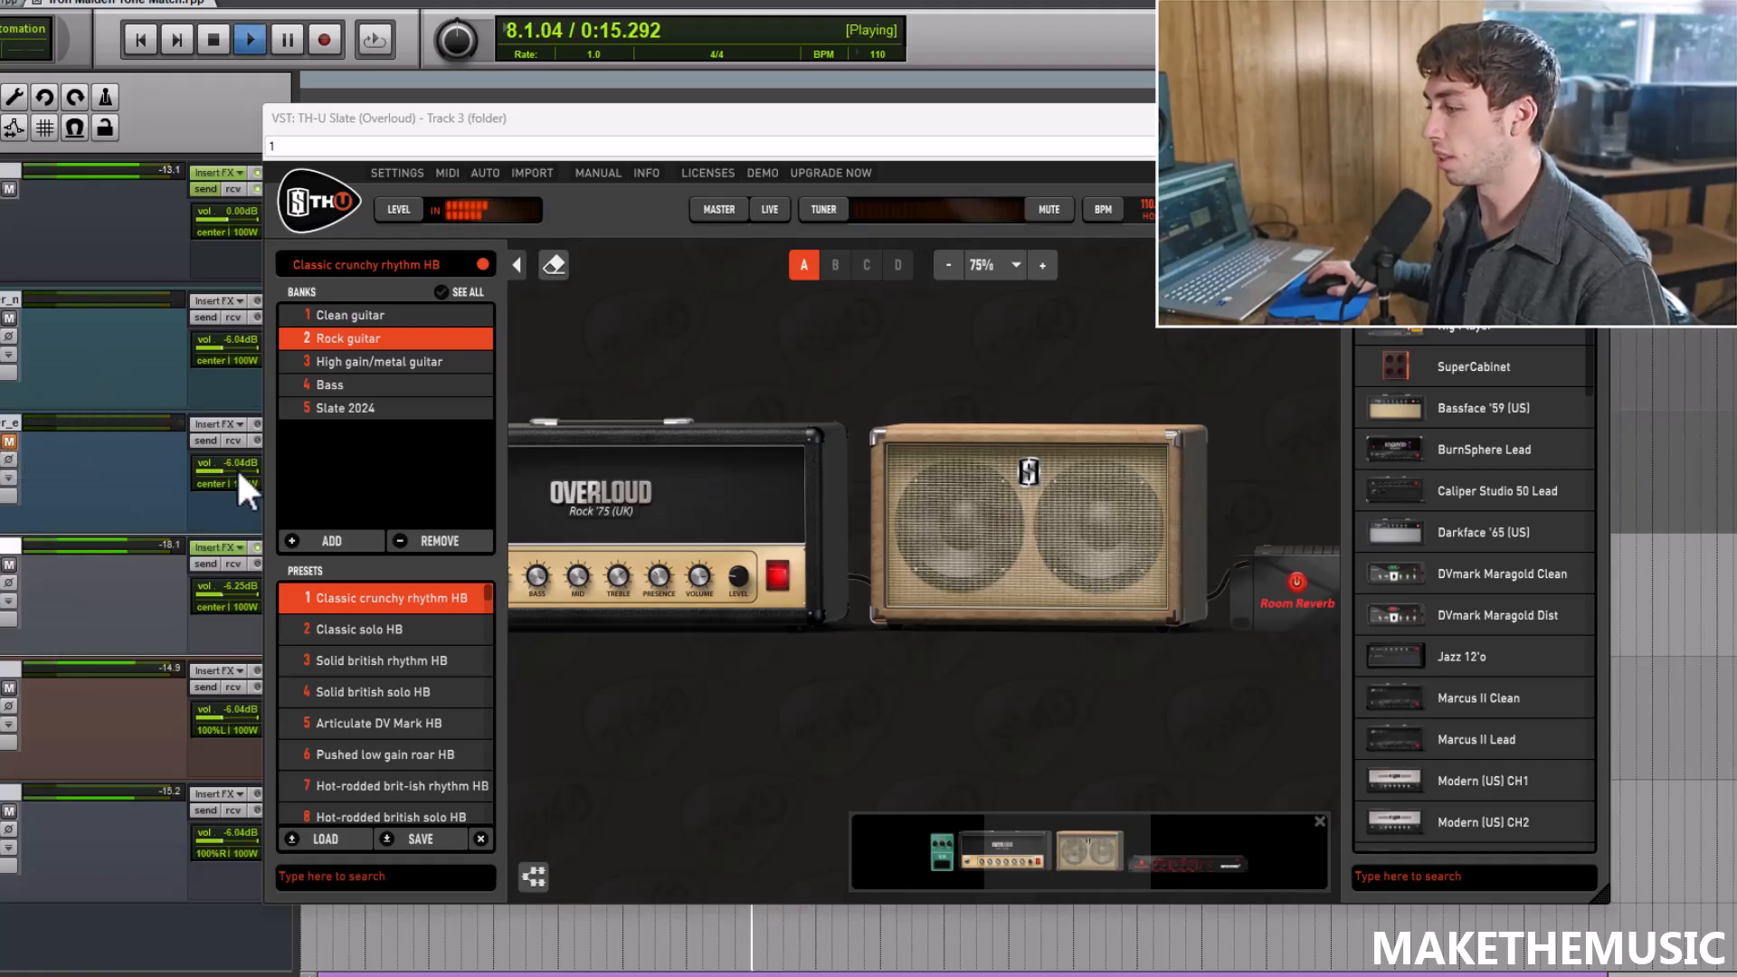
pyautogui.press('space')
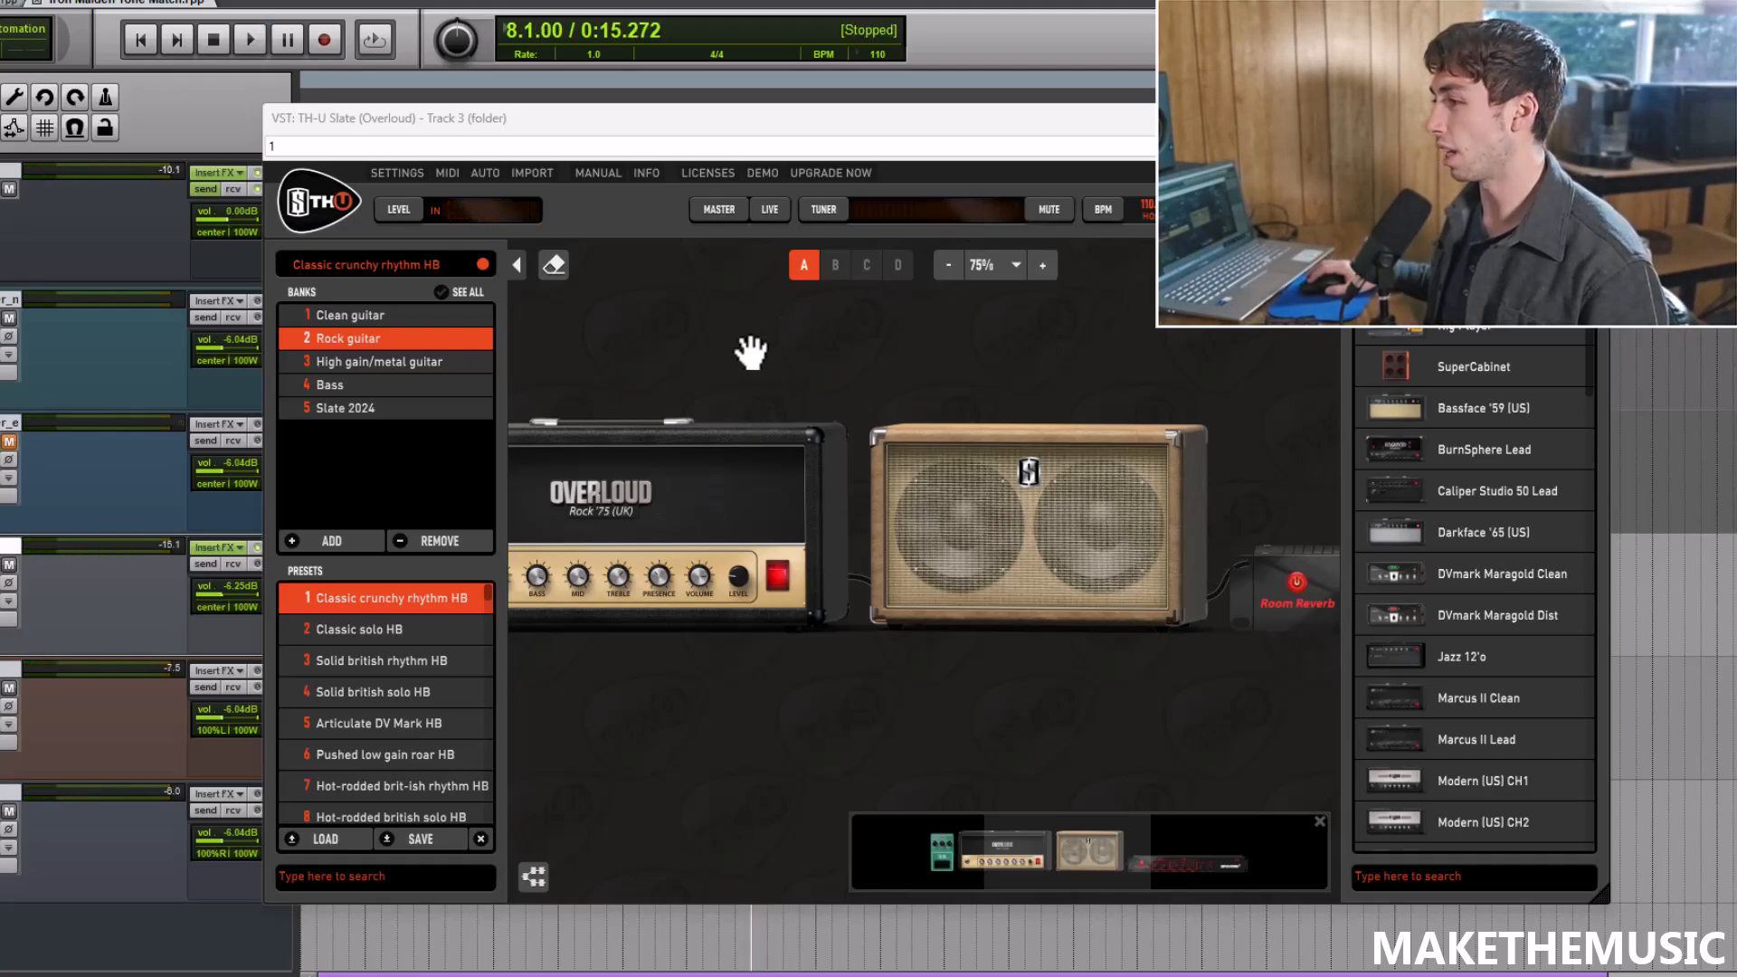
# Step: Replace the Rock '75 (UK) amp with Rock 900 (UK) CH. B and listen to the guitars
pyautogui.moveTo(751, 352); pyautogui.dragTo(870, 342)
pyautogui.rightClick(743, 492)
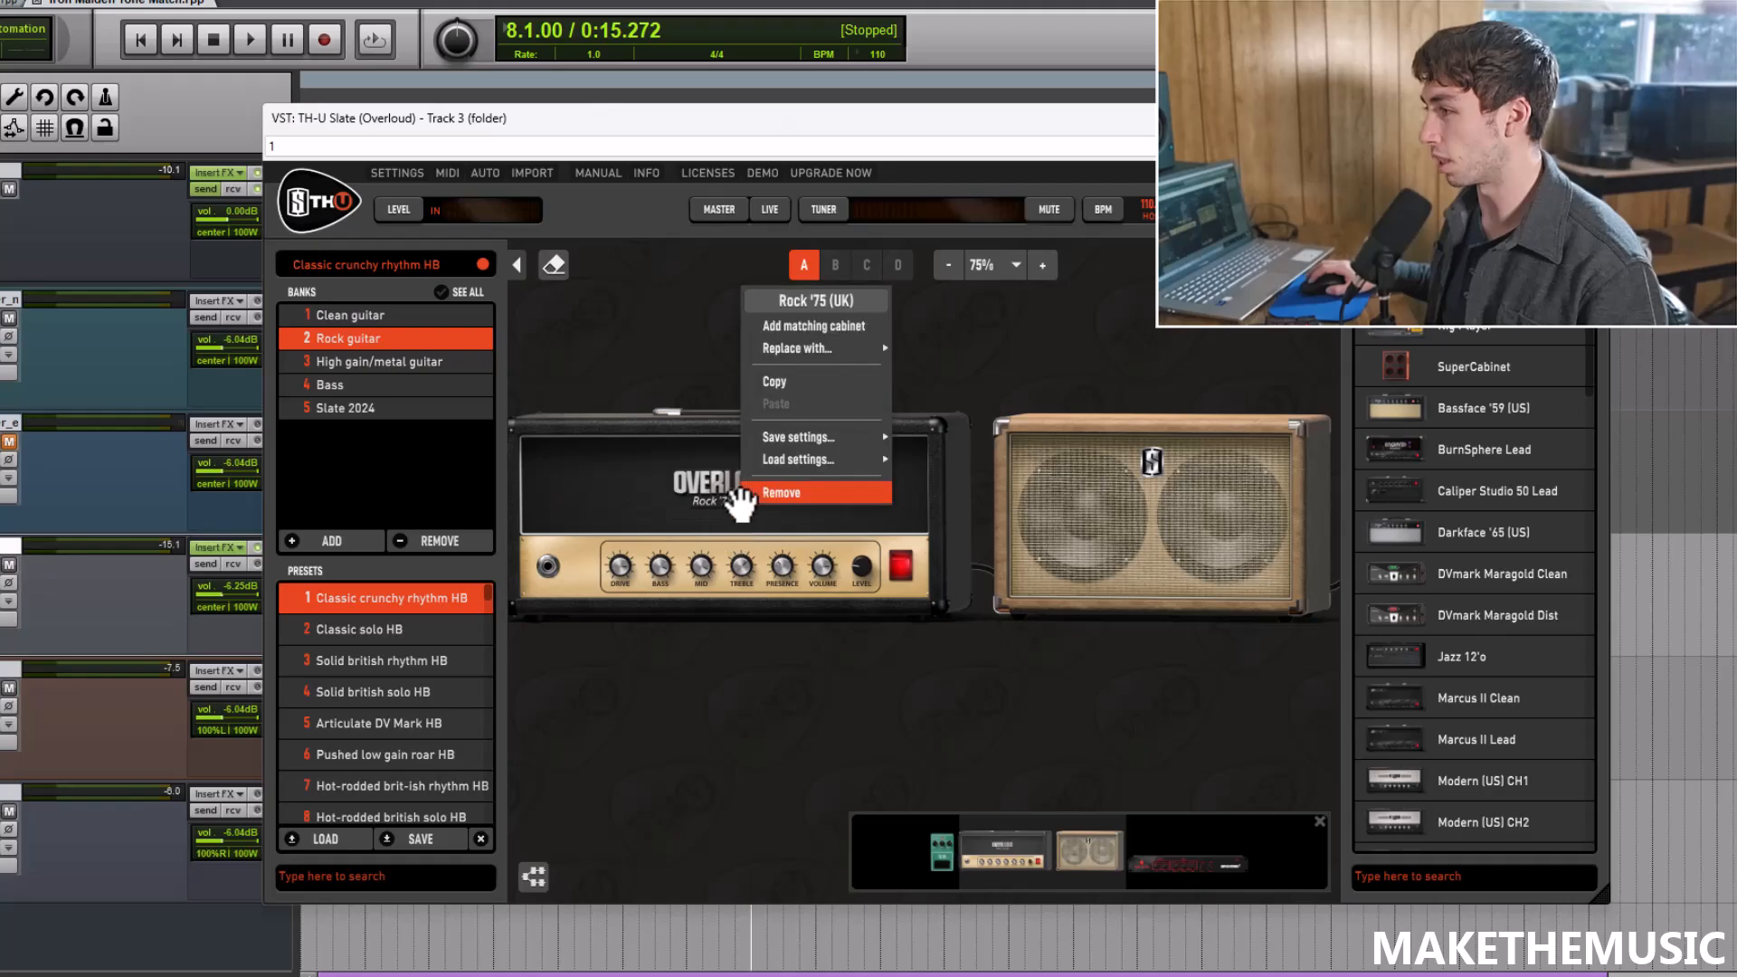
pyautogui.moveTo(828, 347)
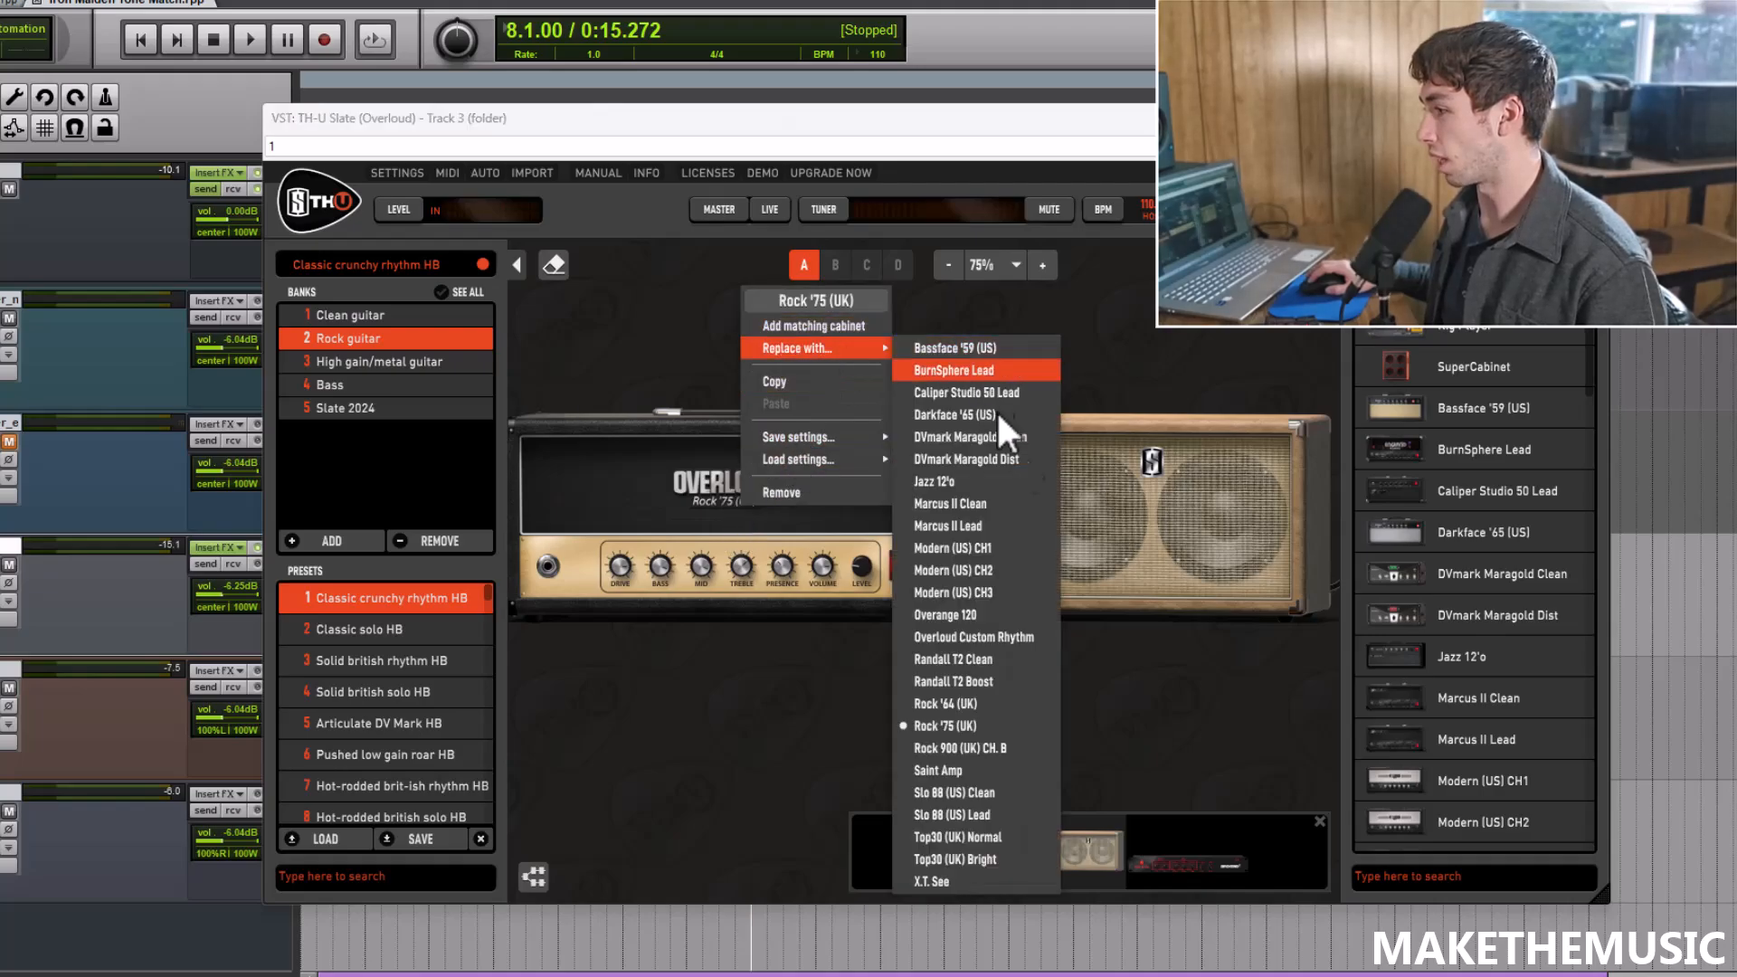
pyautogui.click(1015, 747)
pyautogui.press('space')
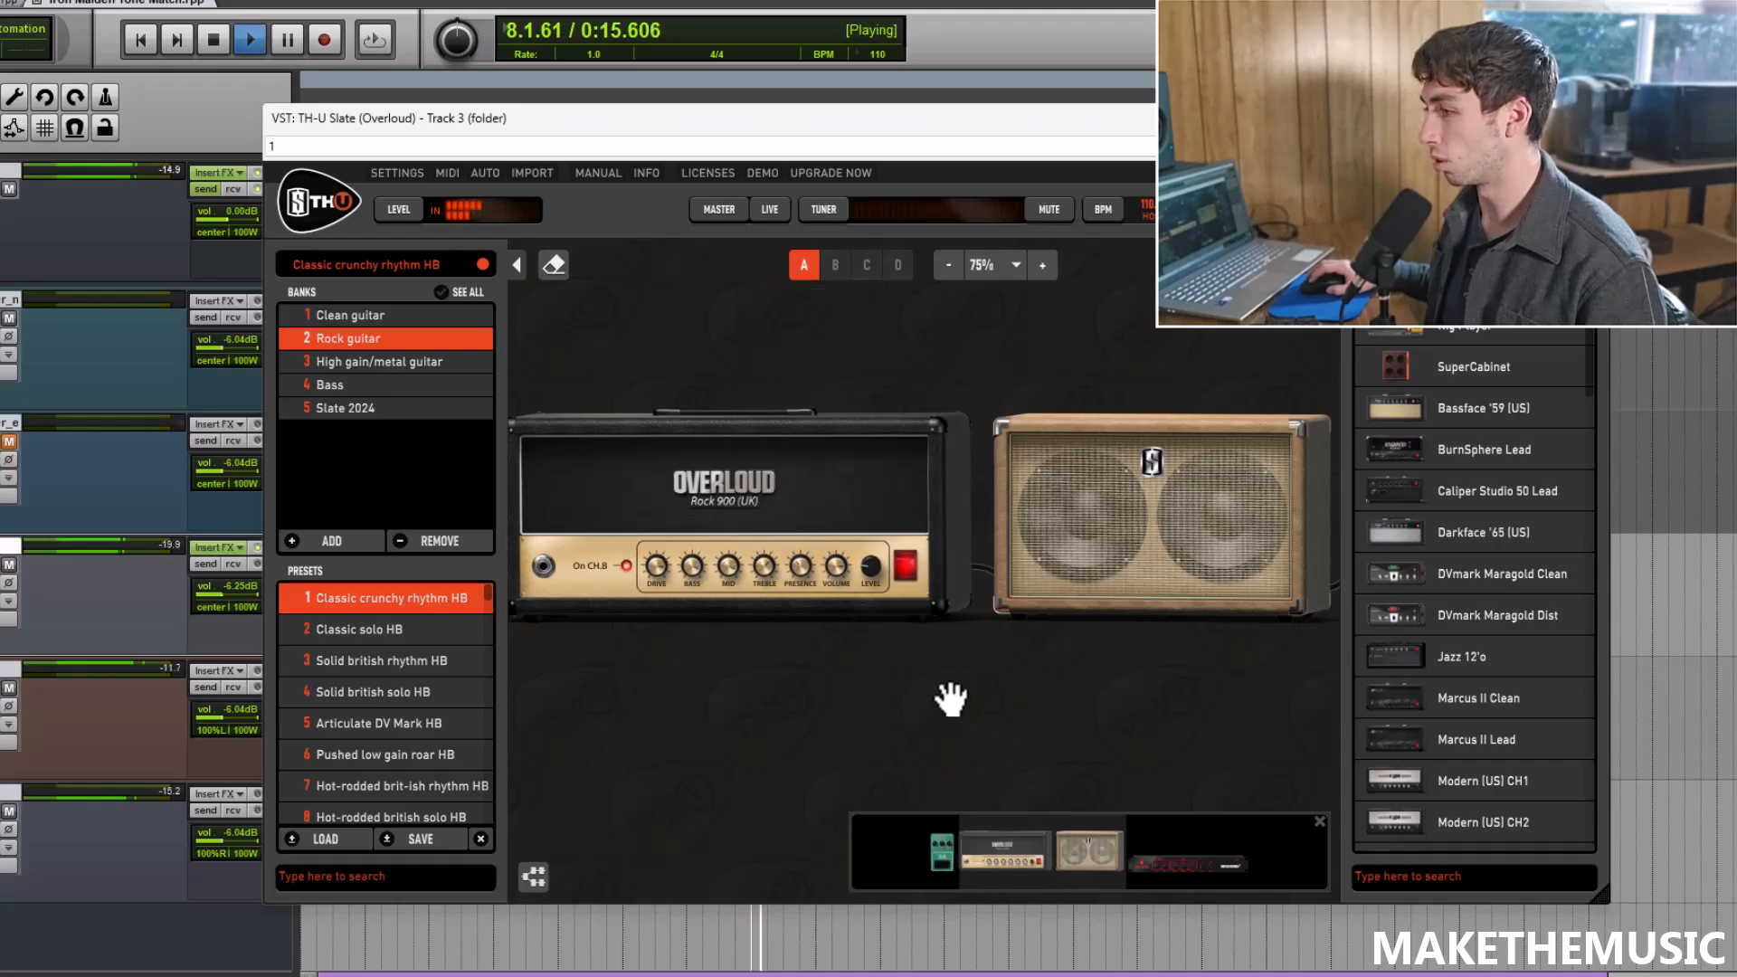
pyautogui.press('space')
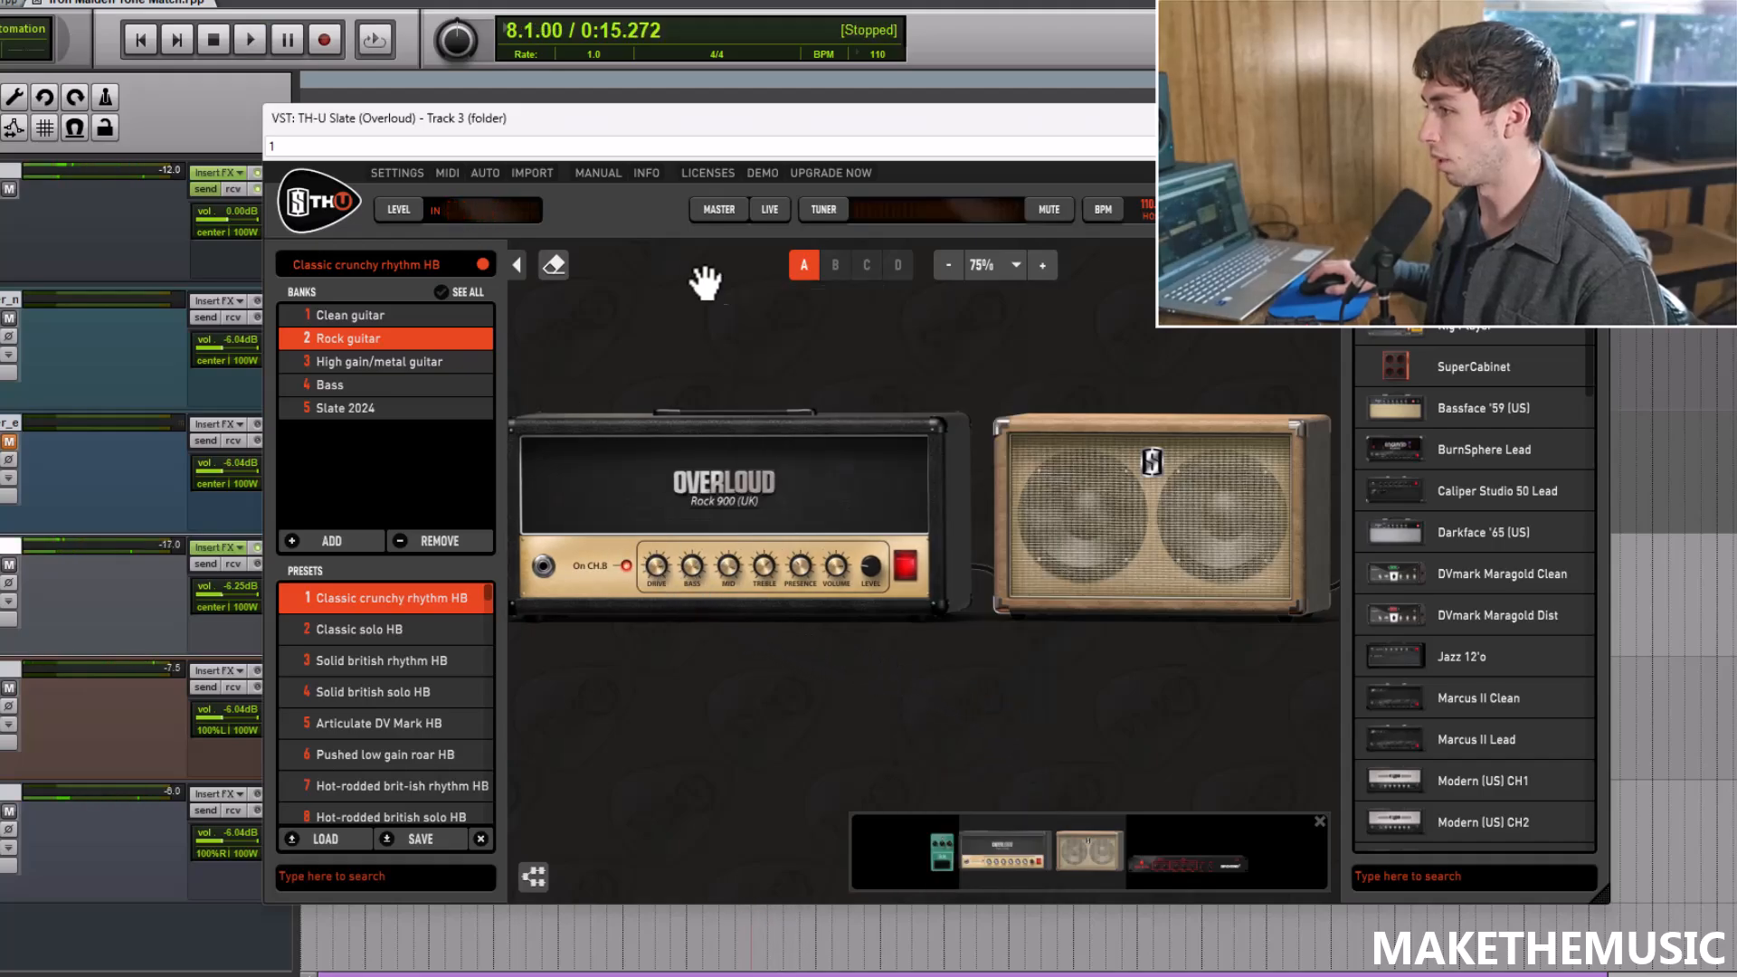
# Step: Check the knob settings of the green Tube Nine pedal in front of the amp
pyautogui.moveTo(521, 409); pyautogui.dragTo(842, 424)
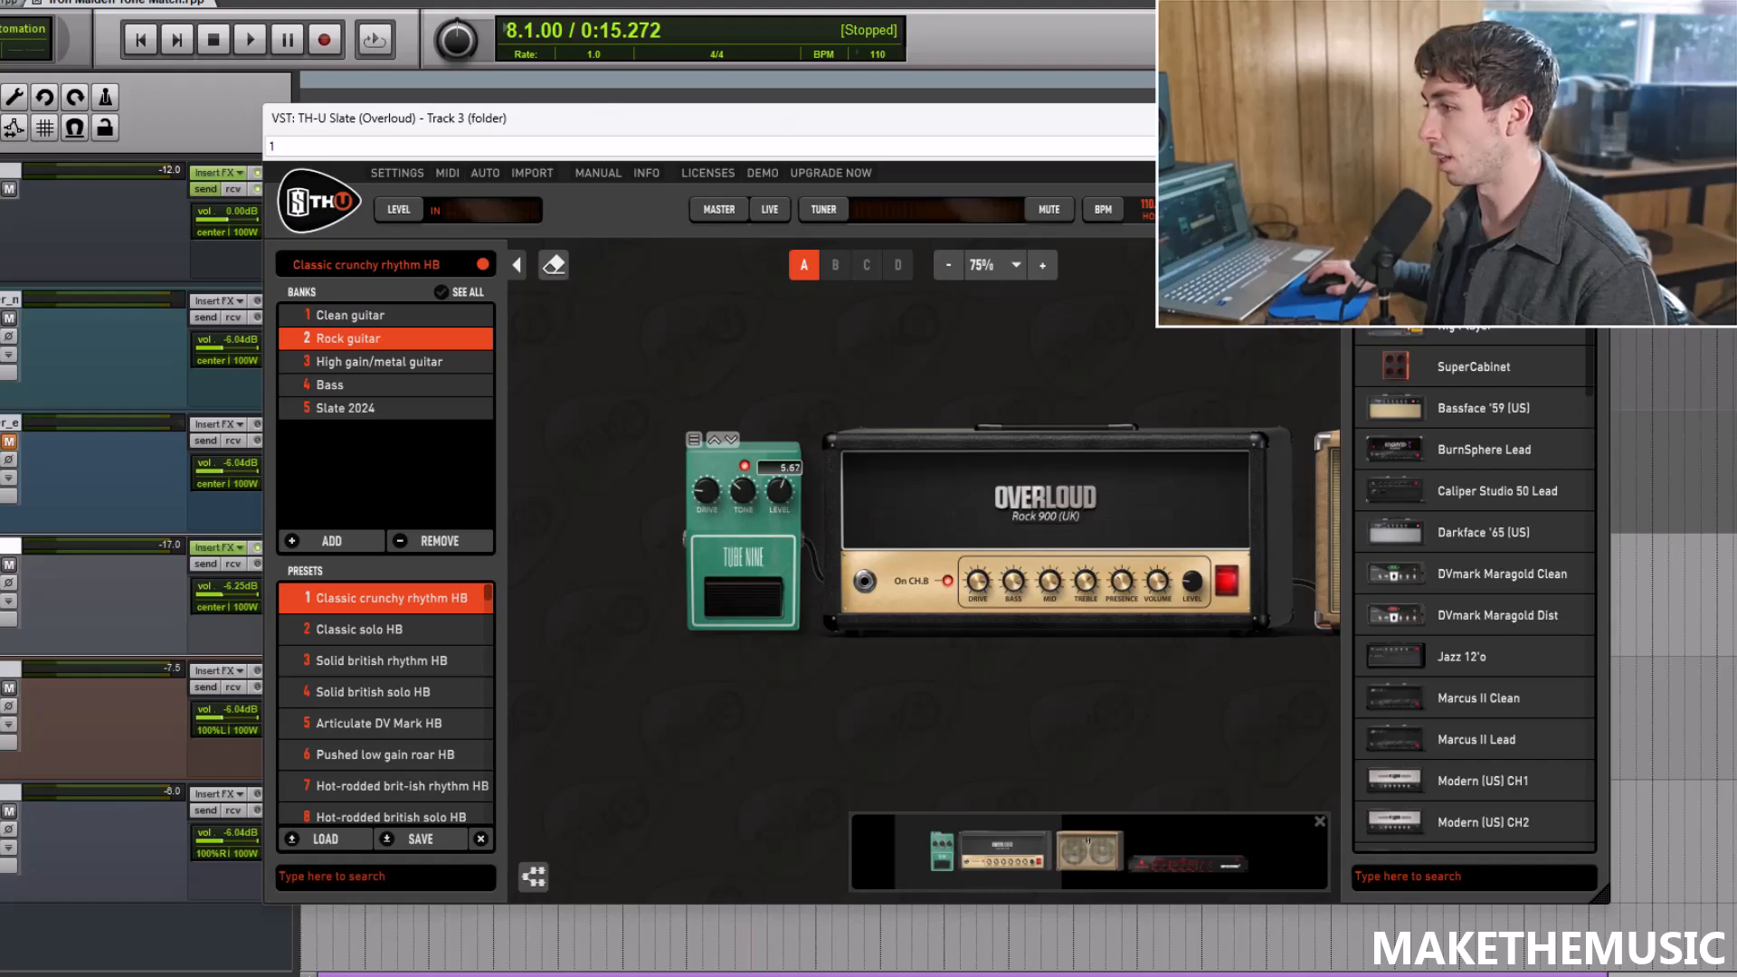
pyautogui.moveTo(888, 371); pyautogui.dragTo(717, 337)
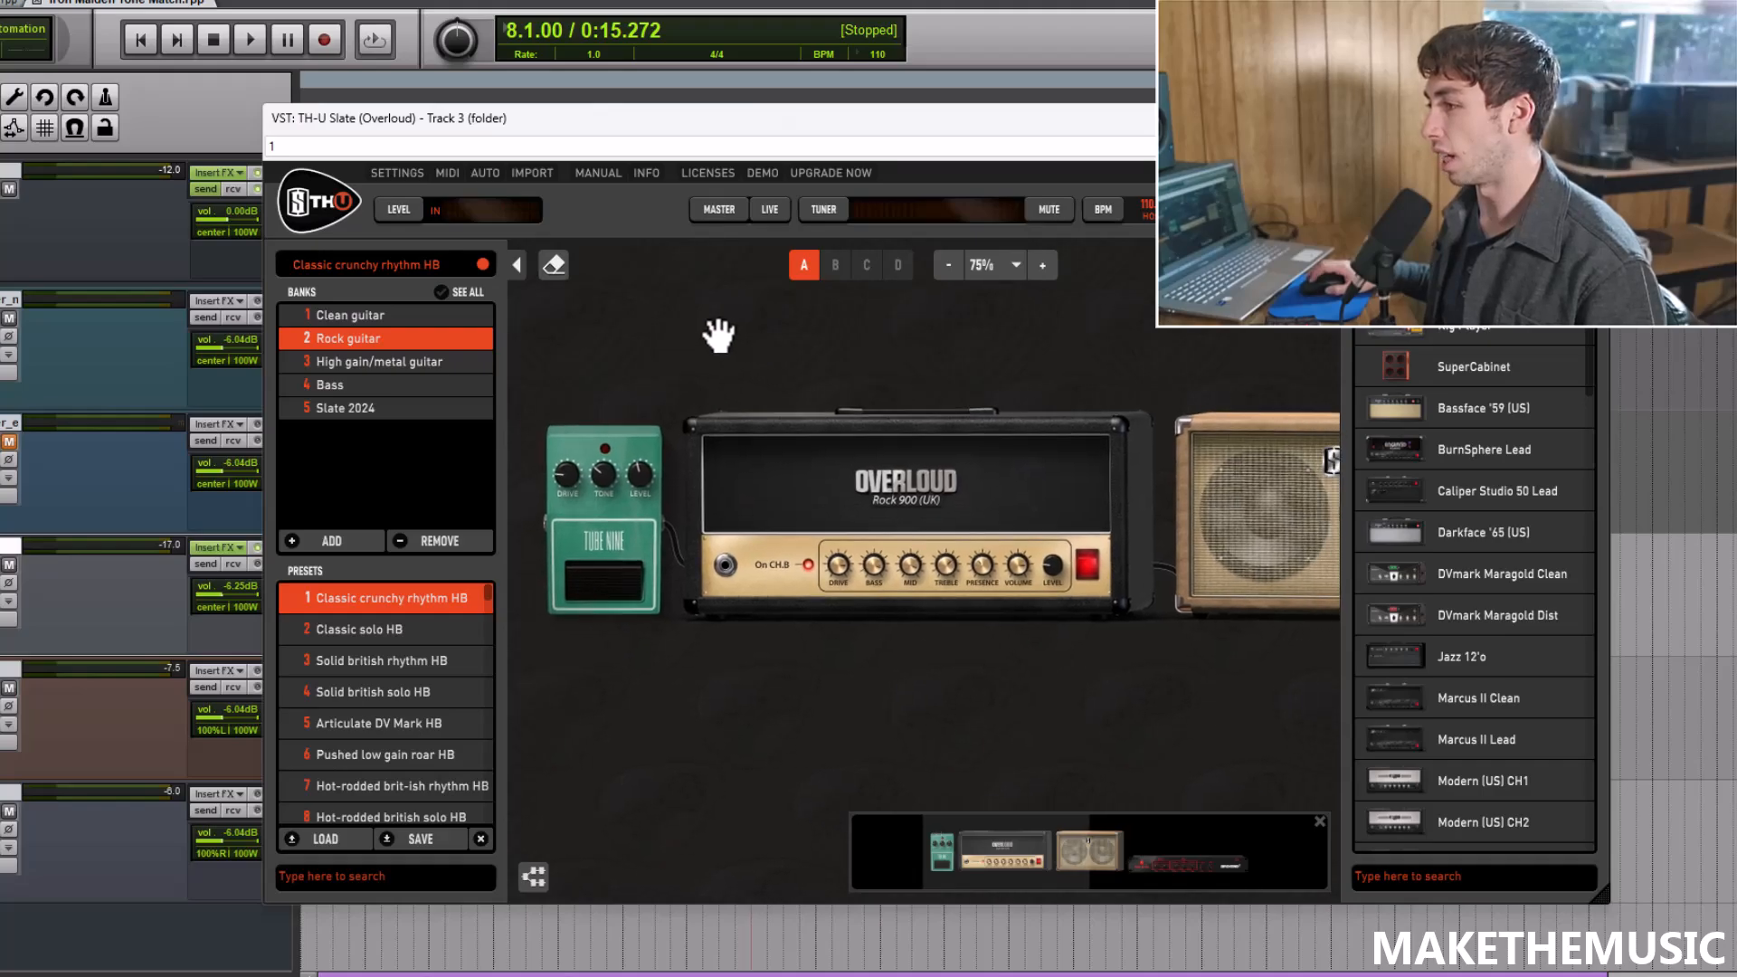
pyautogui.moveTo(893, 325); pyautogui.dragTo(825, 338)
# Step: Set the Rock 900 amp's drive to about 8.51 while the guitars play from 8.1.00
pyautogui.press('space')
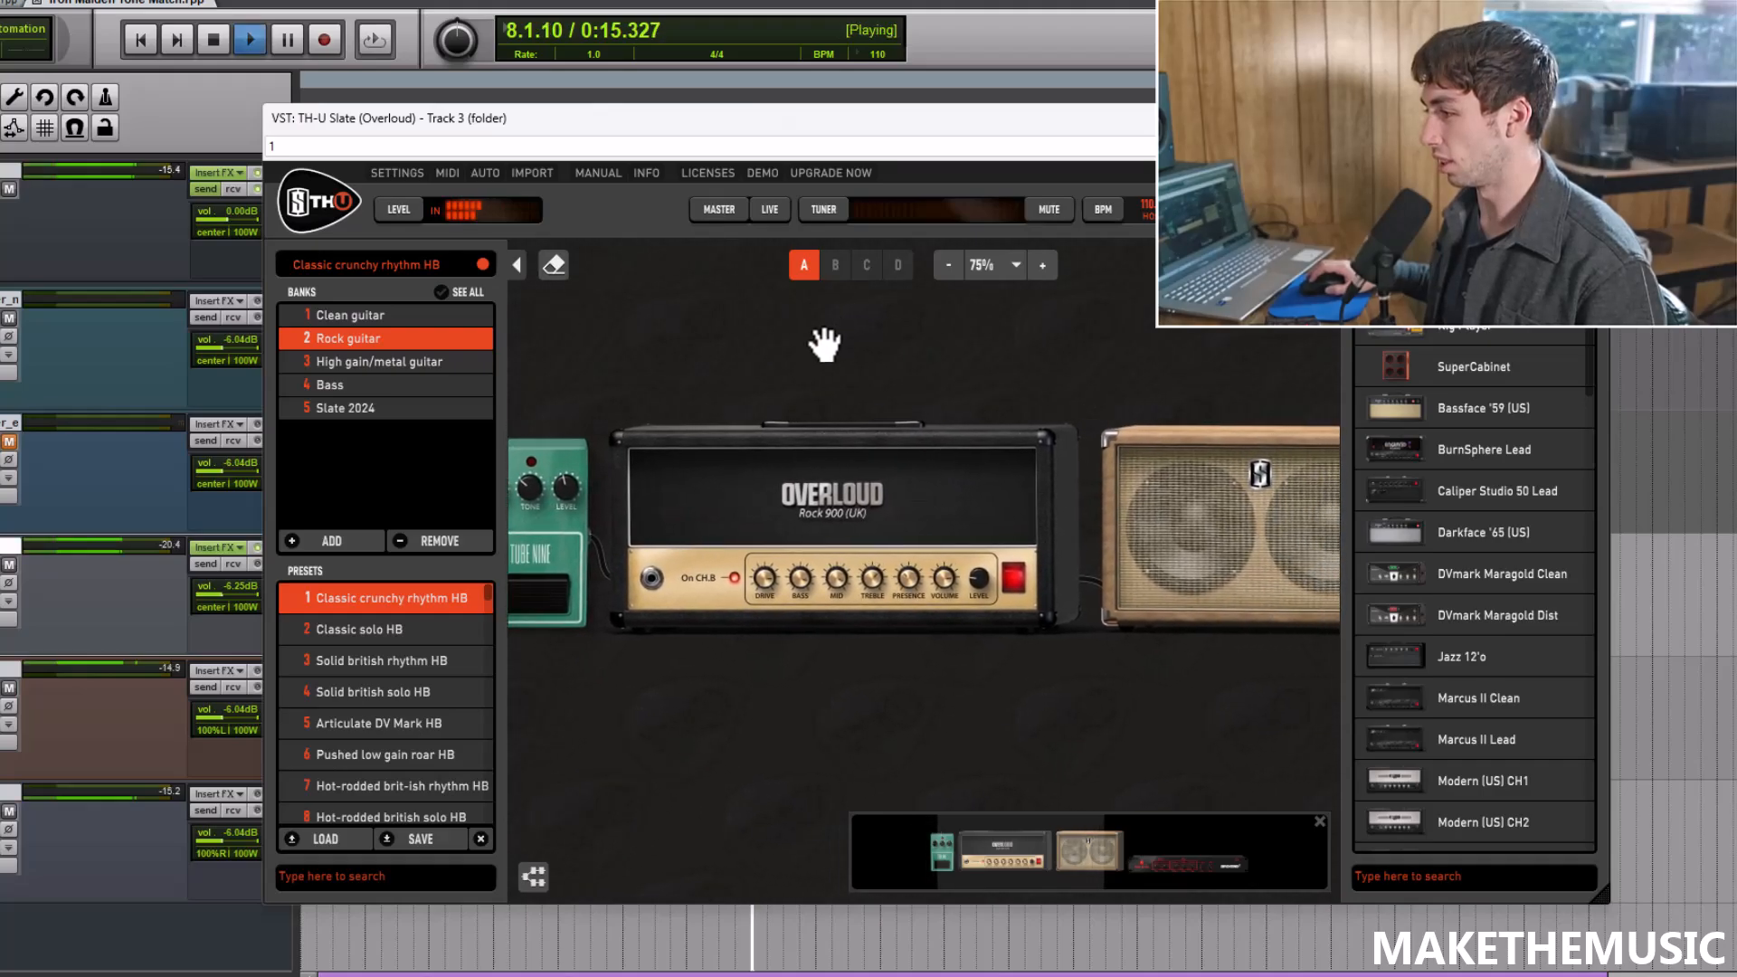
pyautogui.moveTo(770, 583); pyautogui.dragTo(771, 579)
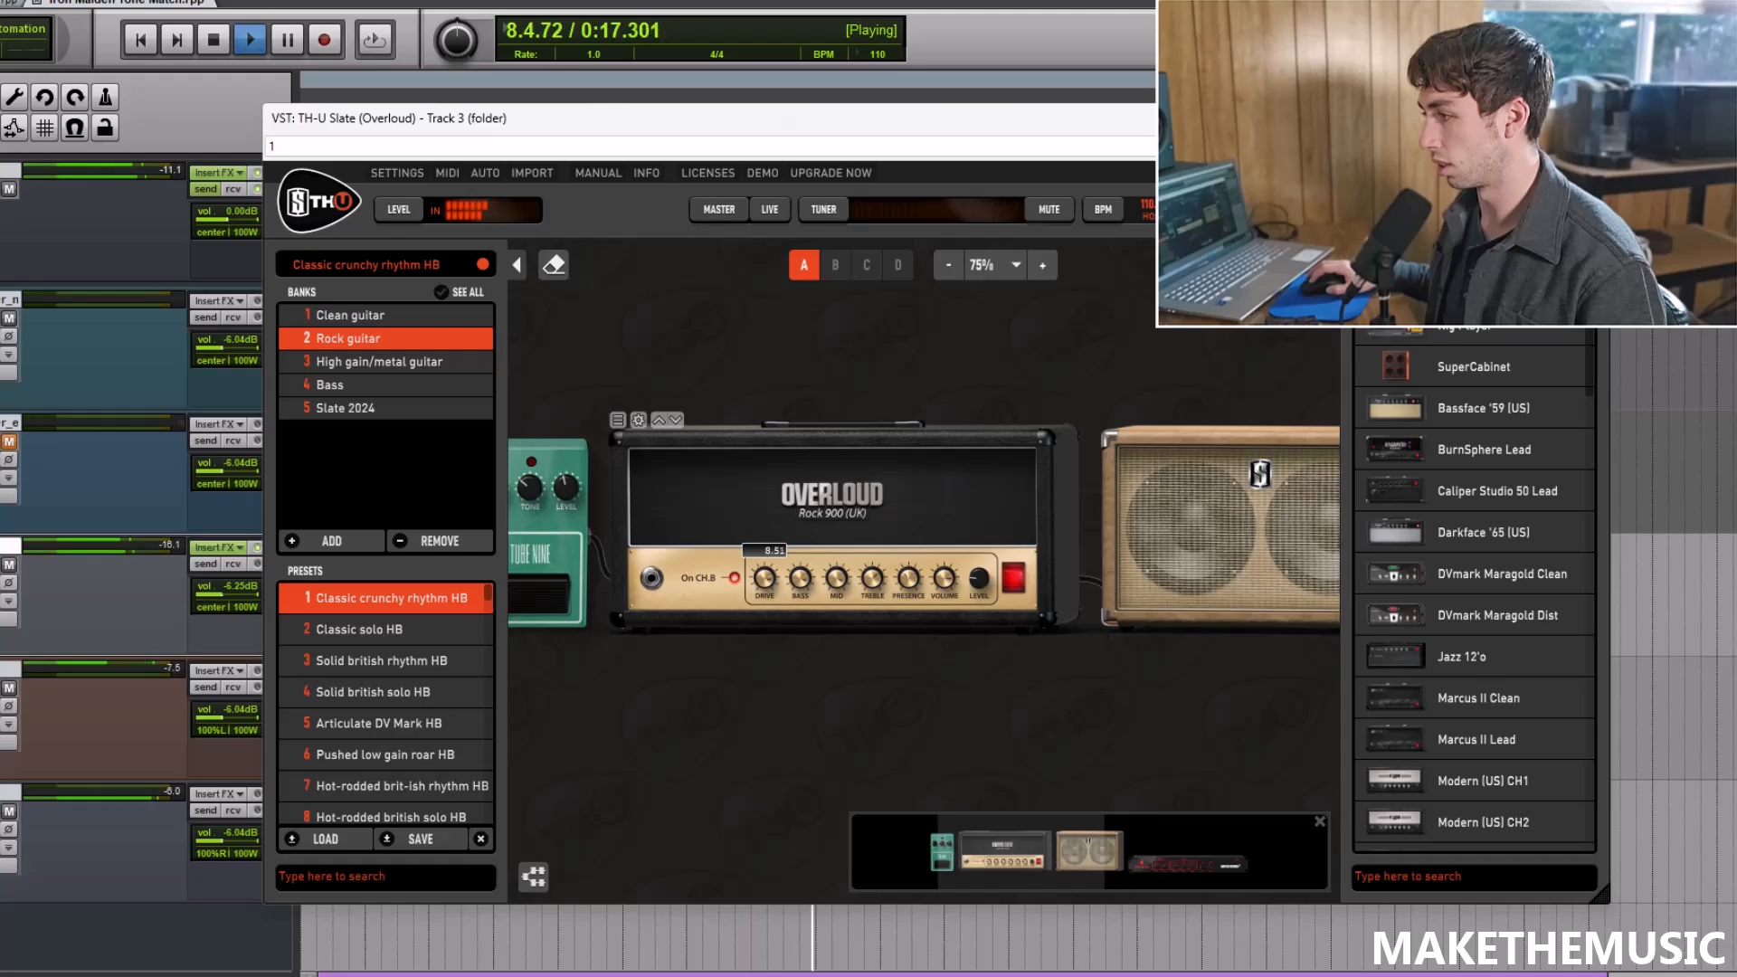
pyautogui.moveTo(880, 372); pyautogui.dragTo(811, 387)
pyautogui.press('space')
# Step: Play the guitars again and adjust the amp's bass and treble, setting the treble to about 2.81
pyautogui.moveTo(733, 592)
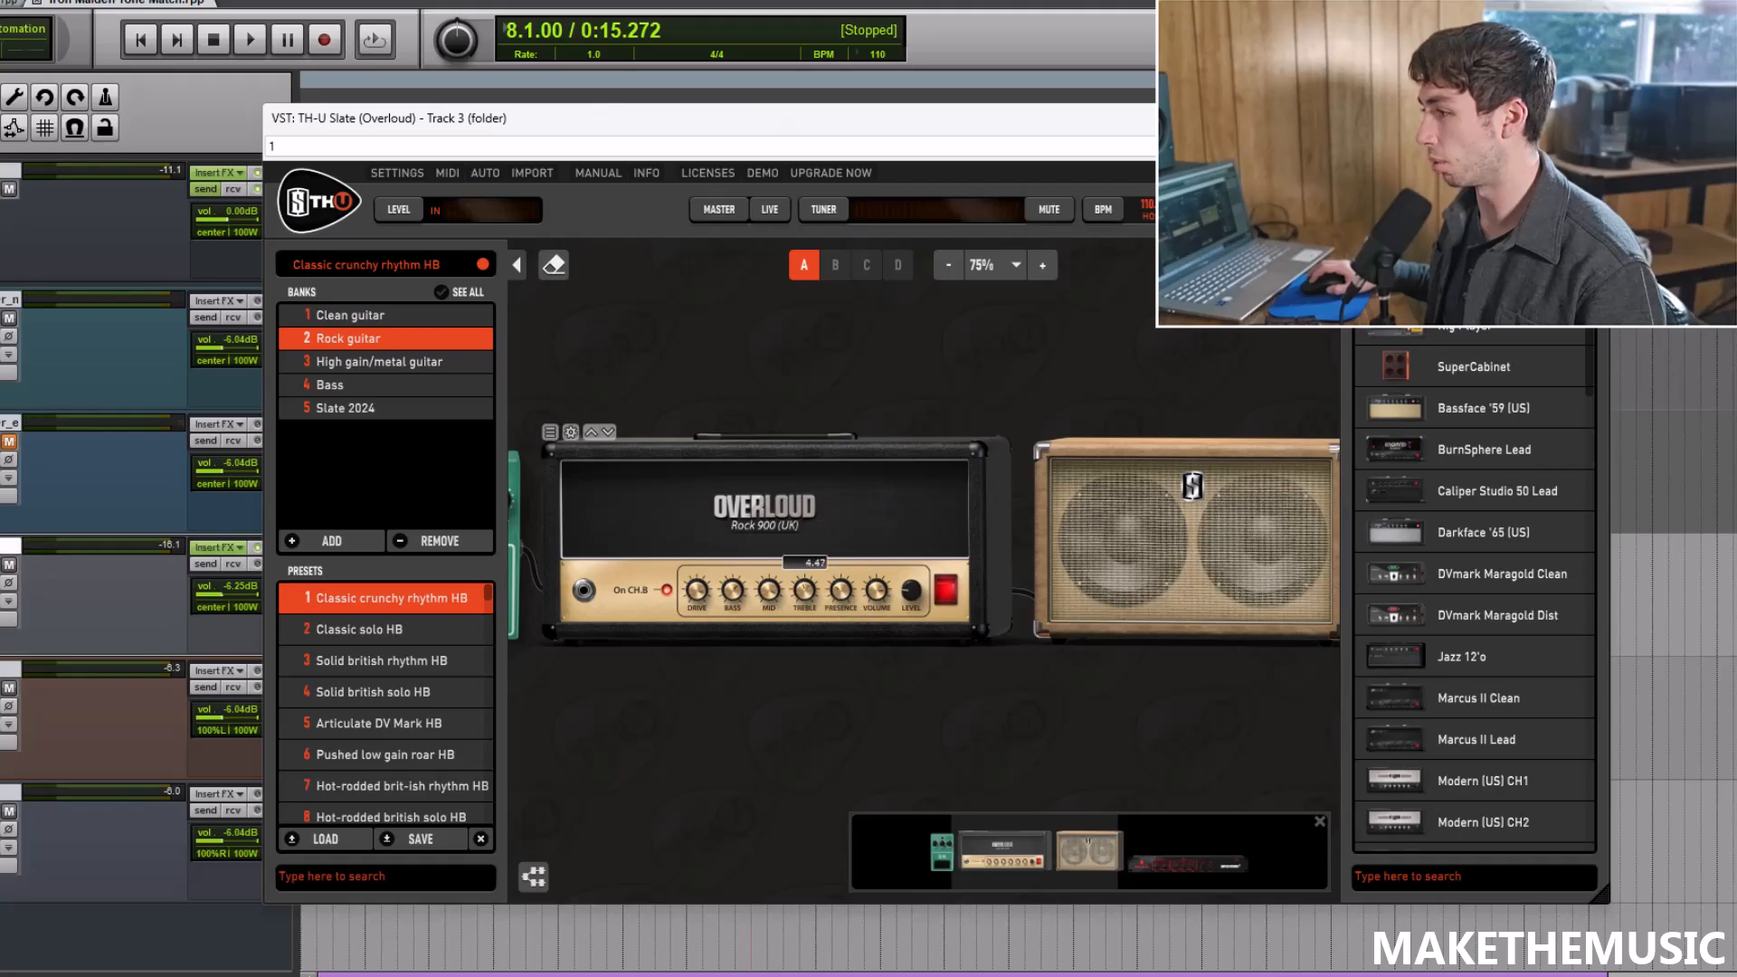
pyautogui.press('space')
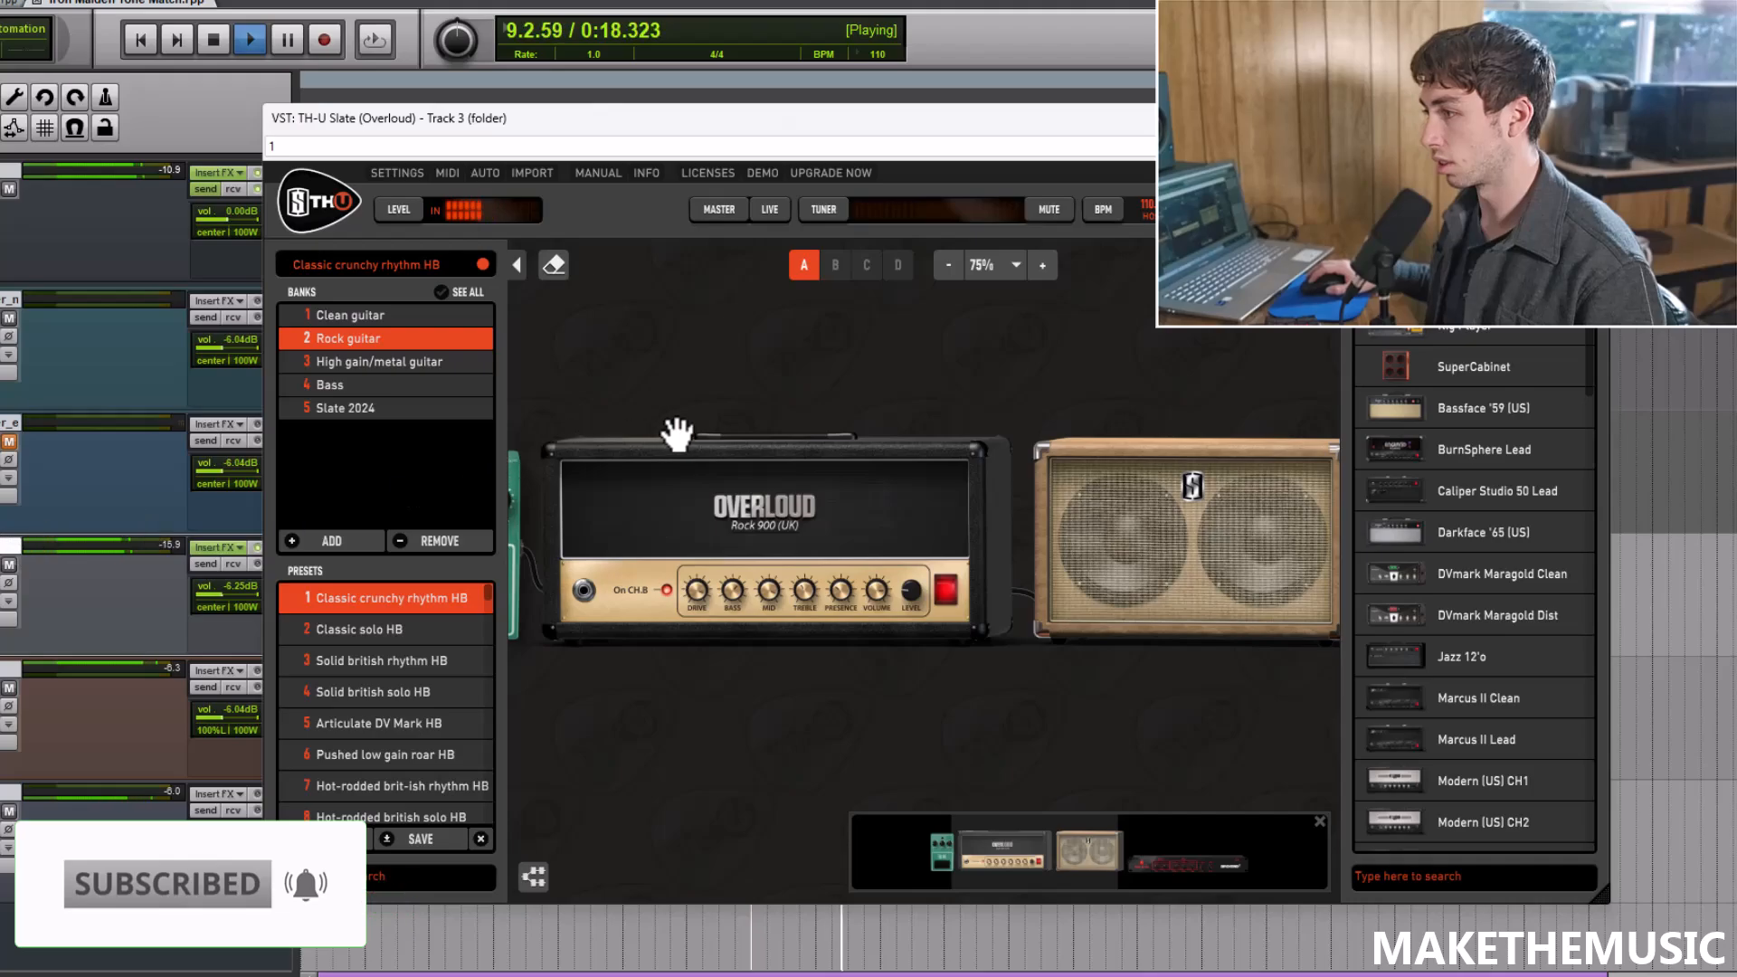
pyautogui.press('space')
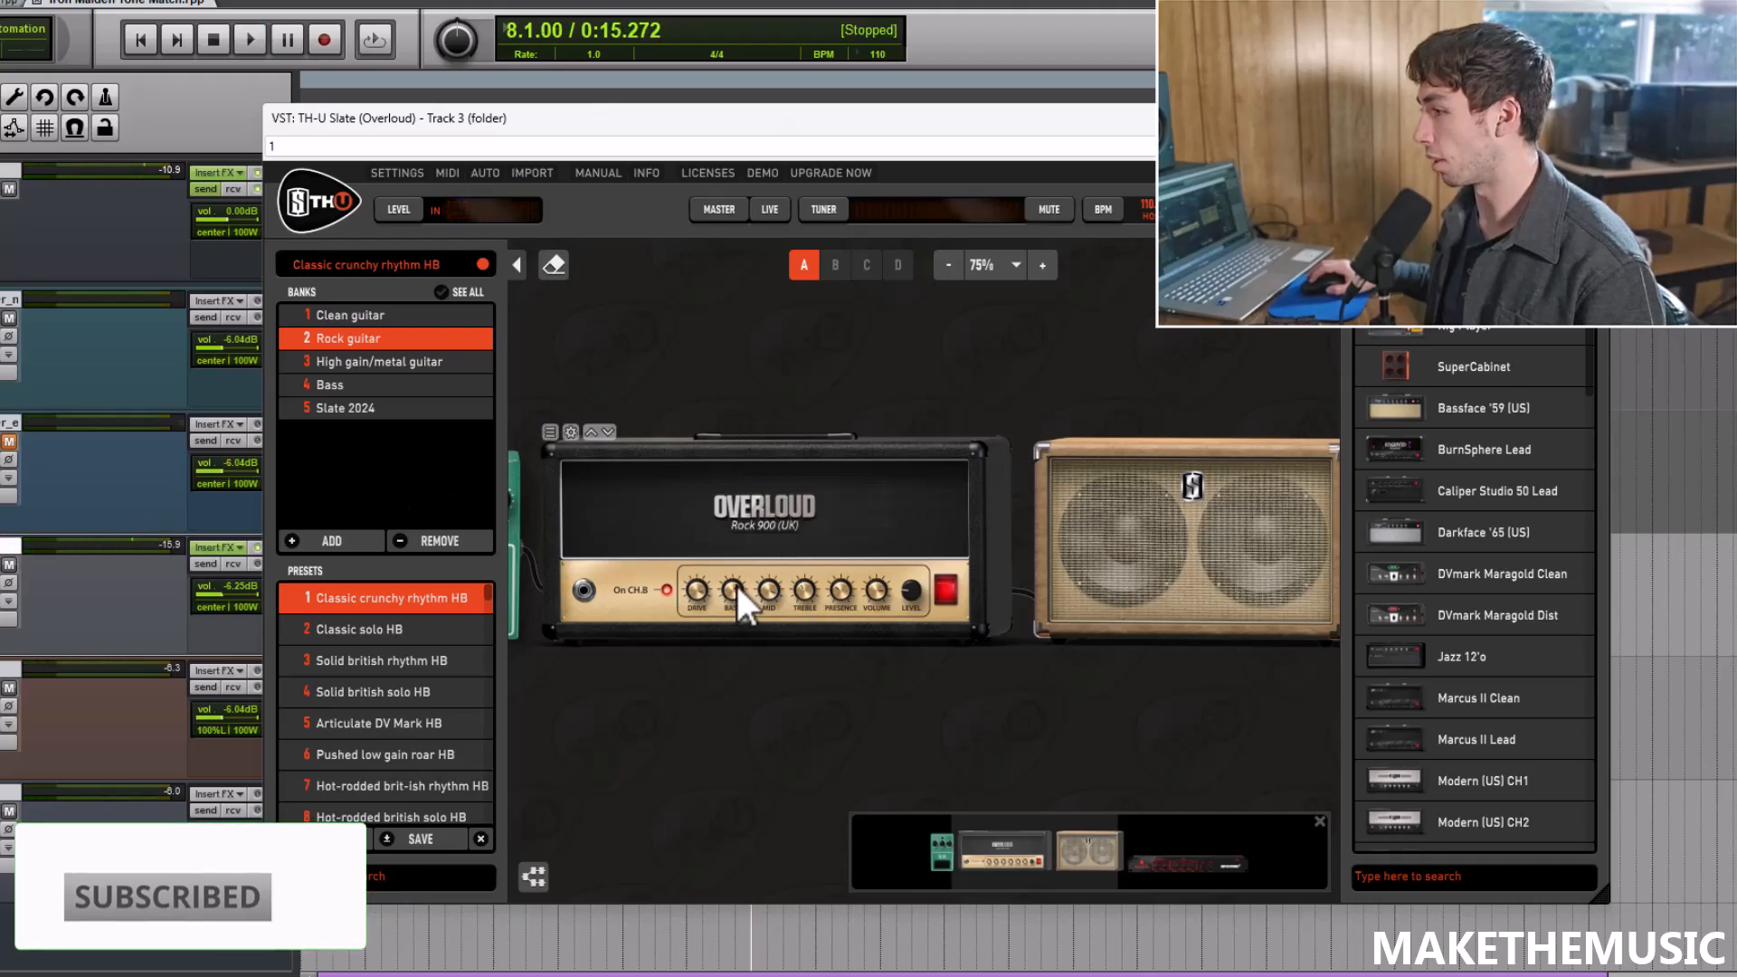
pyautogui.moveTo(734, 590); pyautogui.dragTo(735, 586)
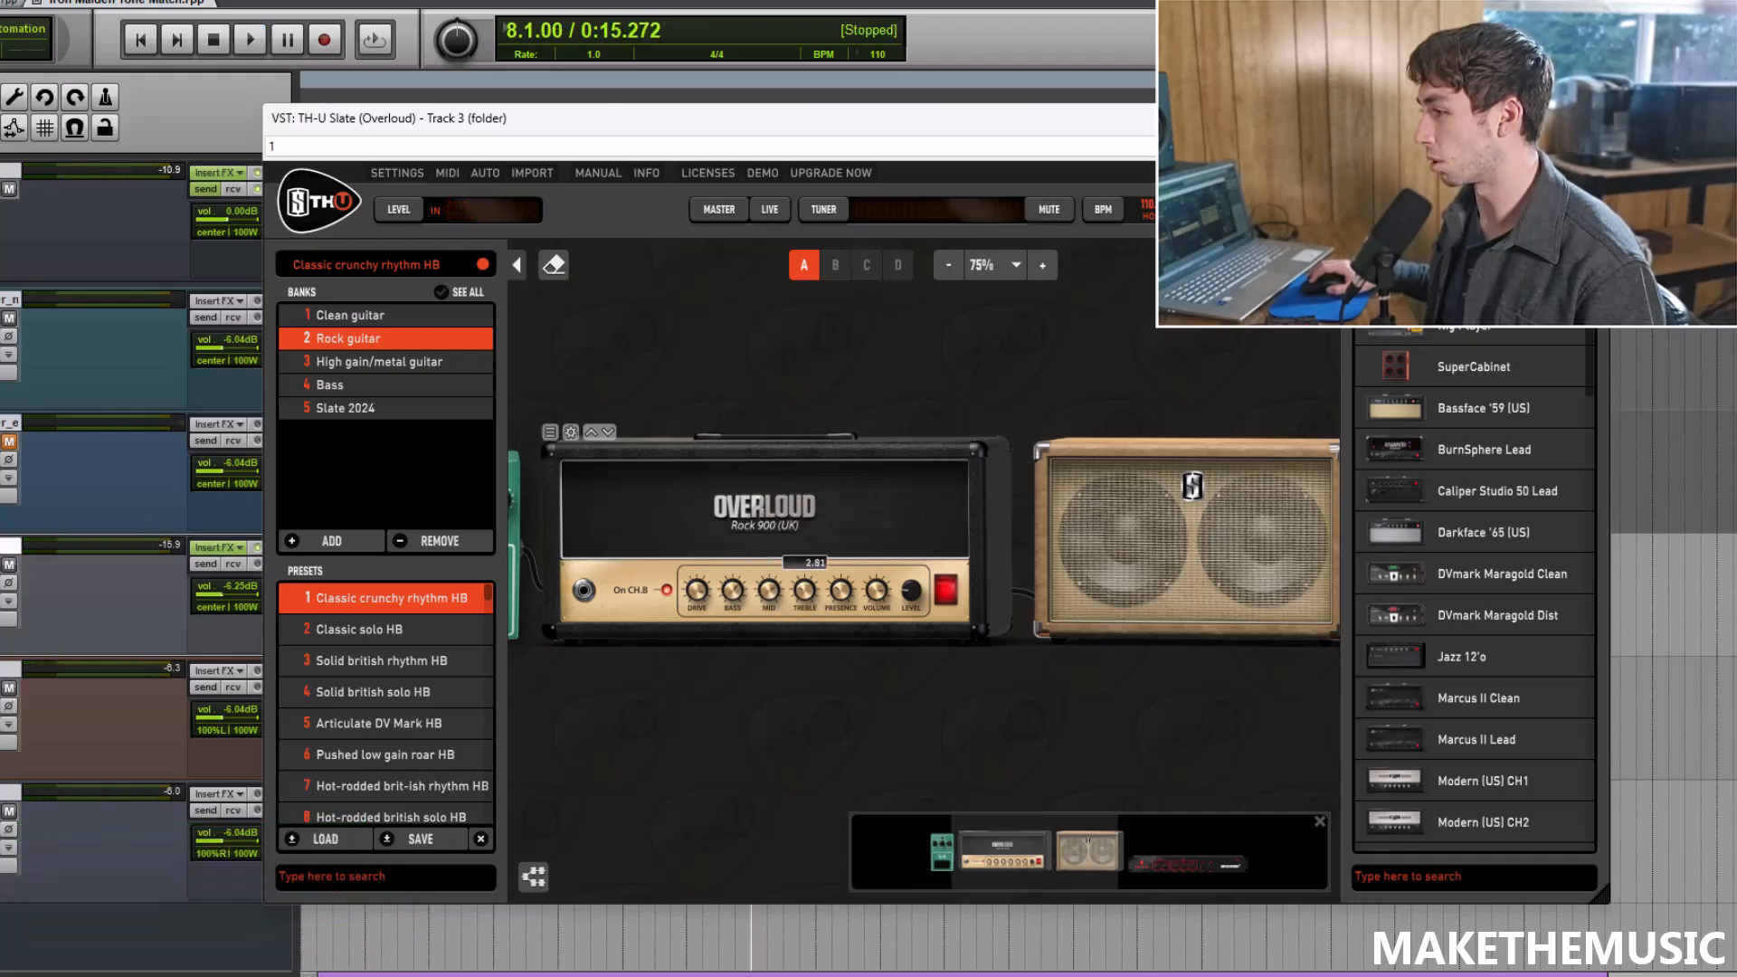
# Step: Compare the processed guitars in the backing mix with the soloed original electric guitar stem from 8.1.00
pyautogui.click(0, 559)
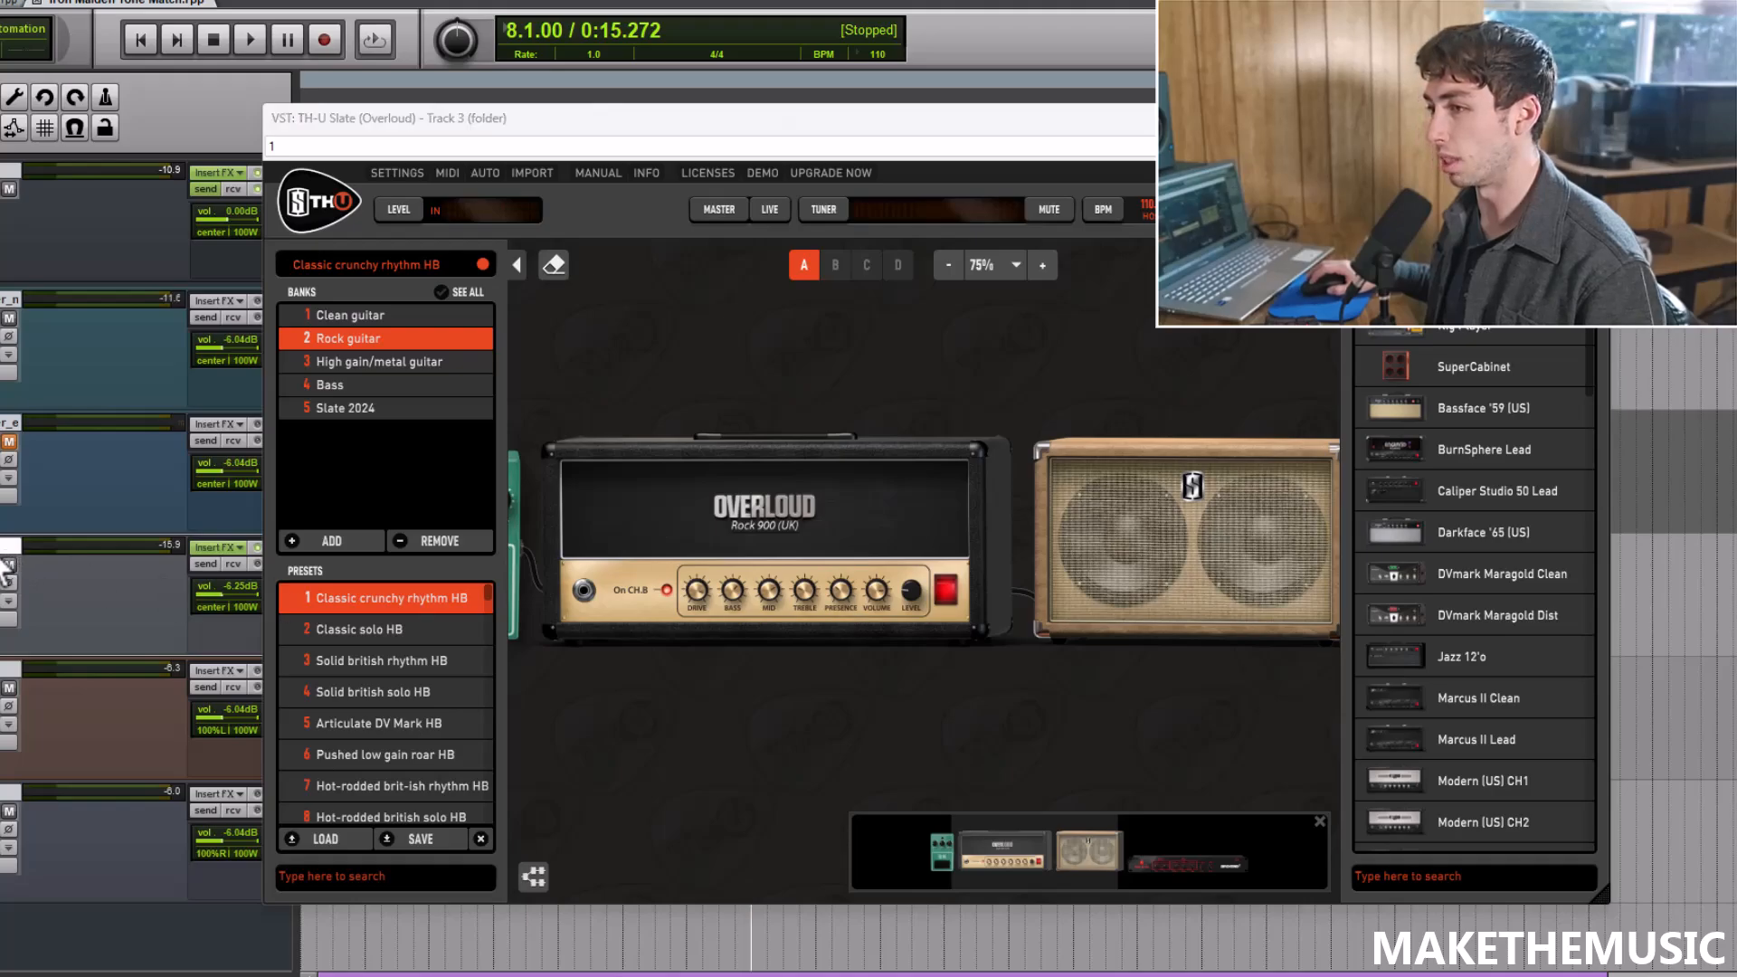
pyautogui.click(0, 452)
pyautogui.press('space')
pyautogui.press('space')
pyautogui.click(0, 452)
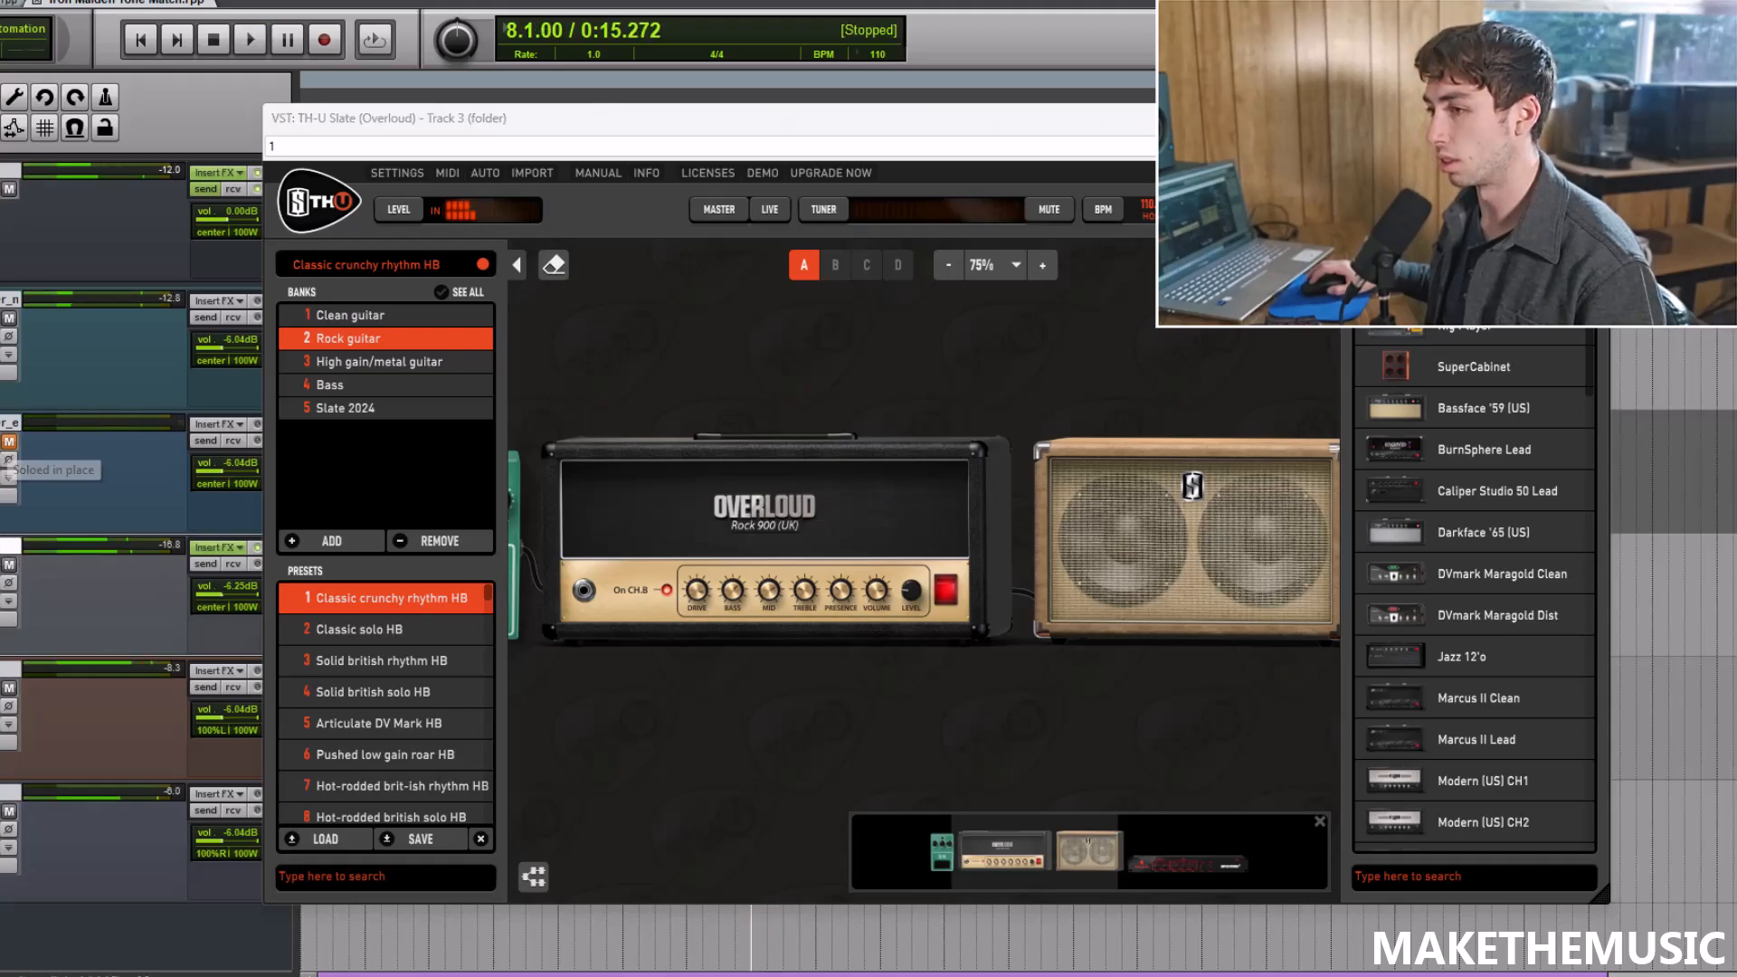
pyautogui.press('space')
pyautogui.press('space')
pyautogui.moveTo(989, 360); pyautogui.dragTo(771, 376)
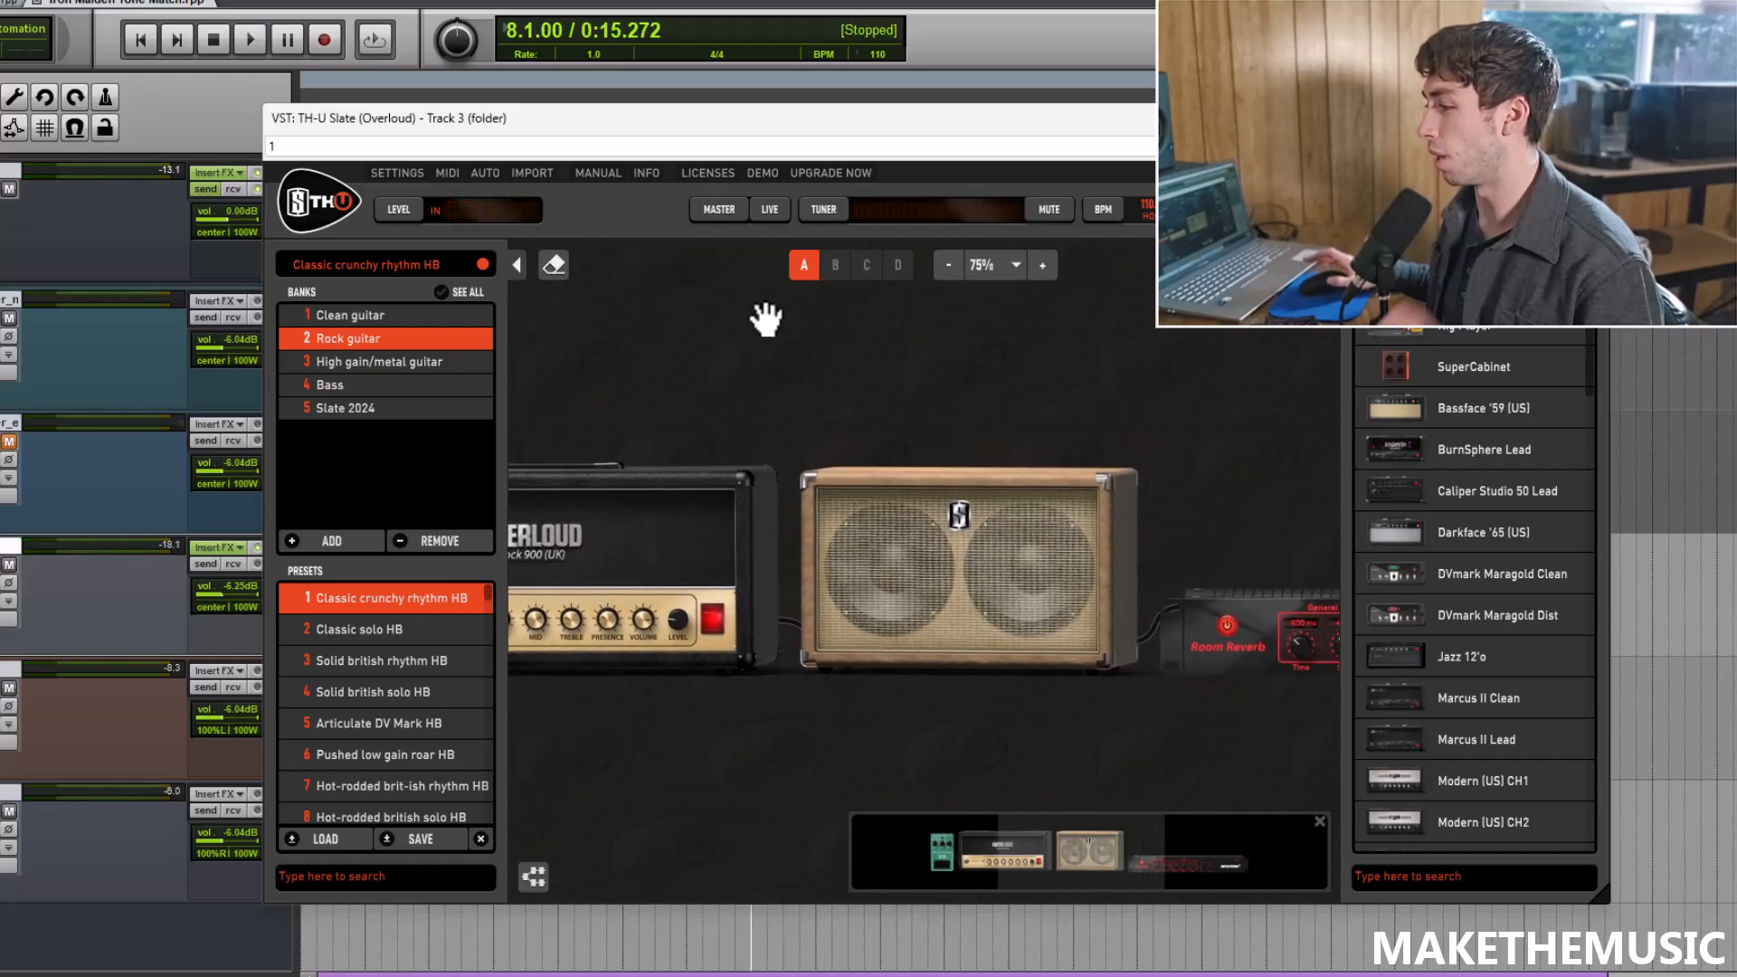
# Step: Replace the Slate Cabinet IR with the 4x12 Green (UK) cabinet and audition the guitars from 8.1.00
pyautogui.rightClick(951, 517)
pyautogui.moveTo(888, 500)
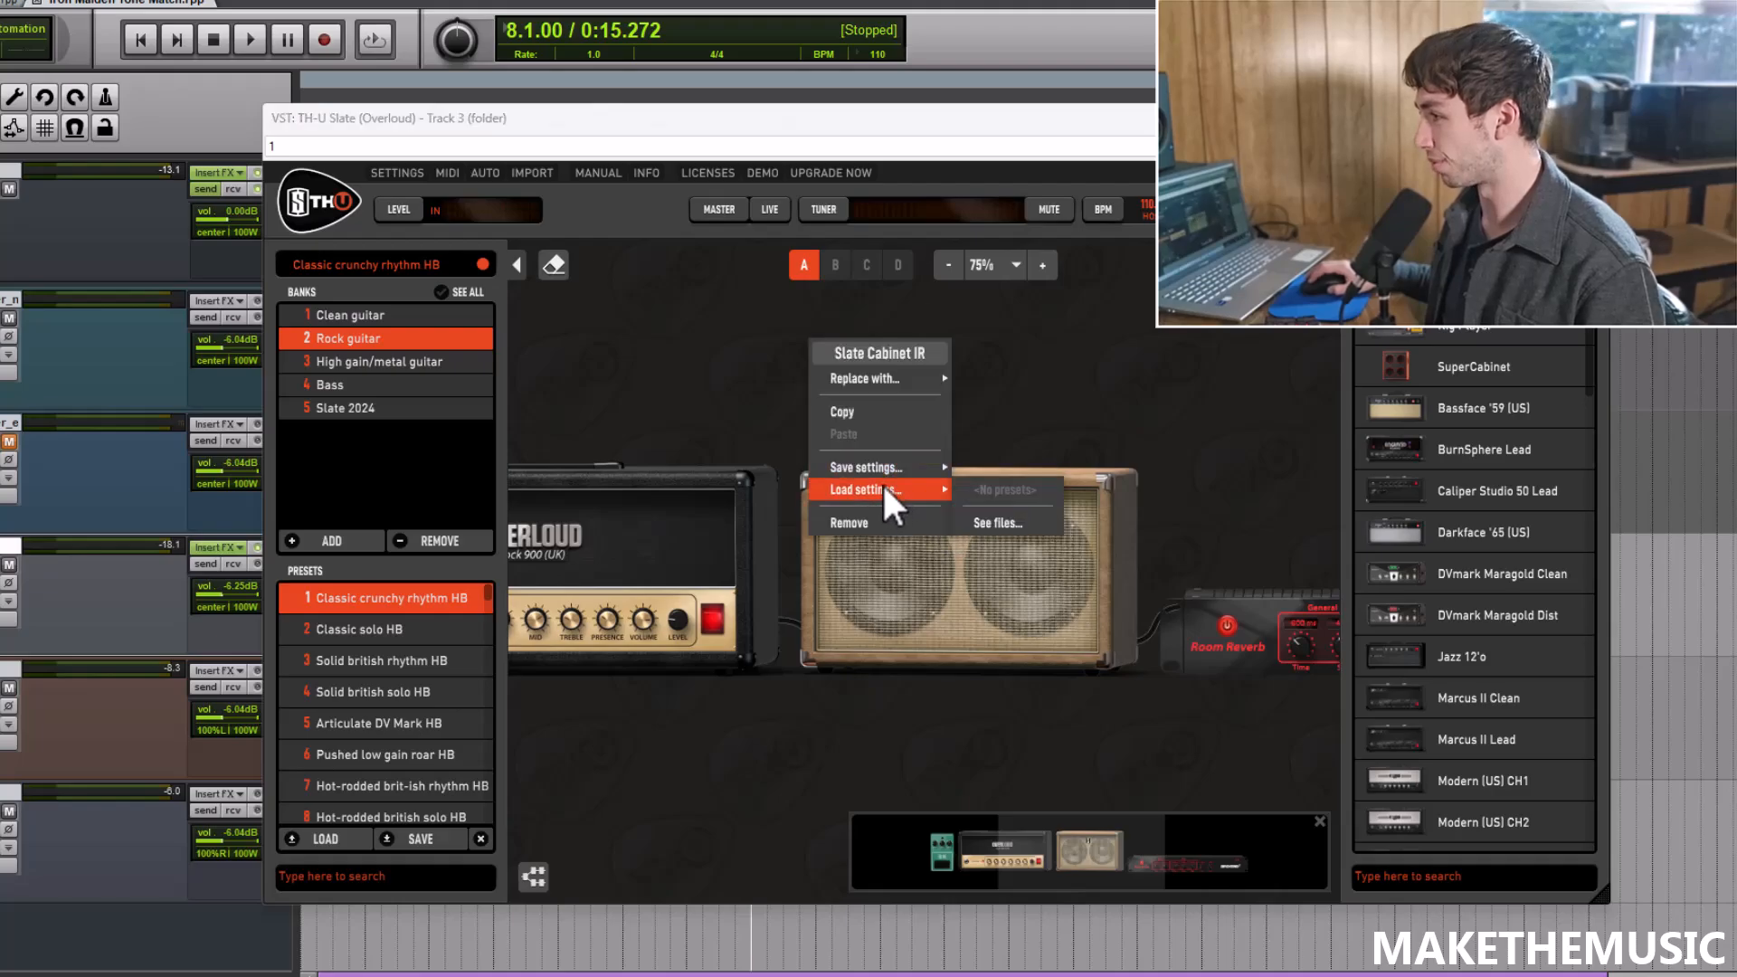
pyautogui.moveTo(909, 384)
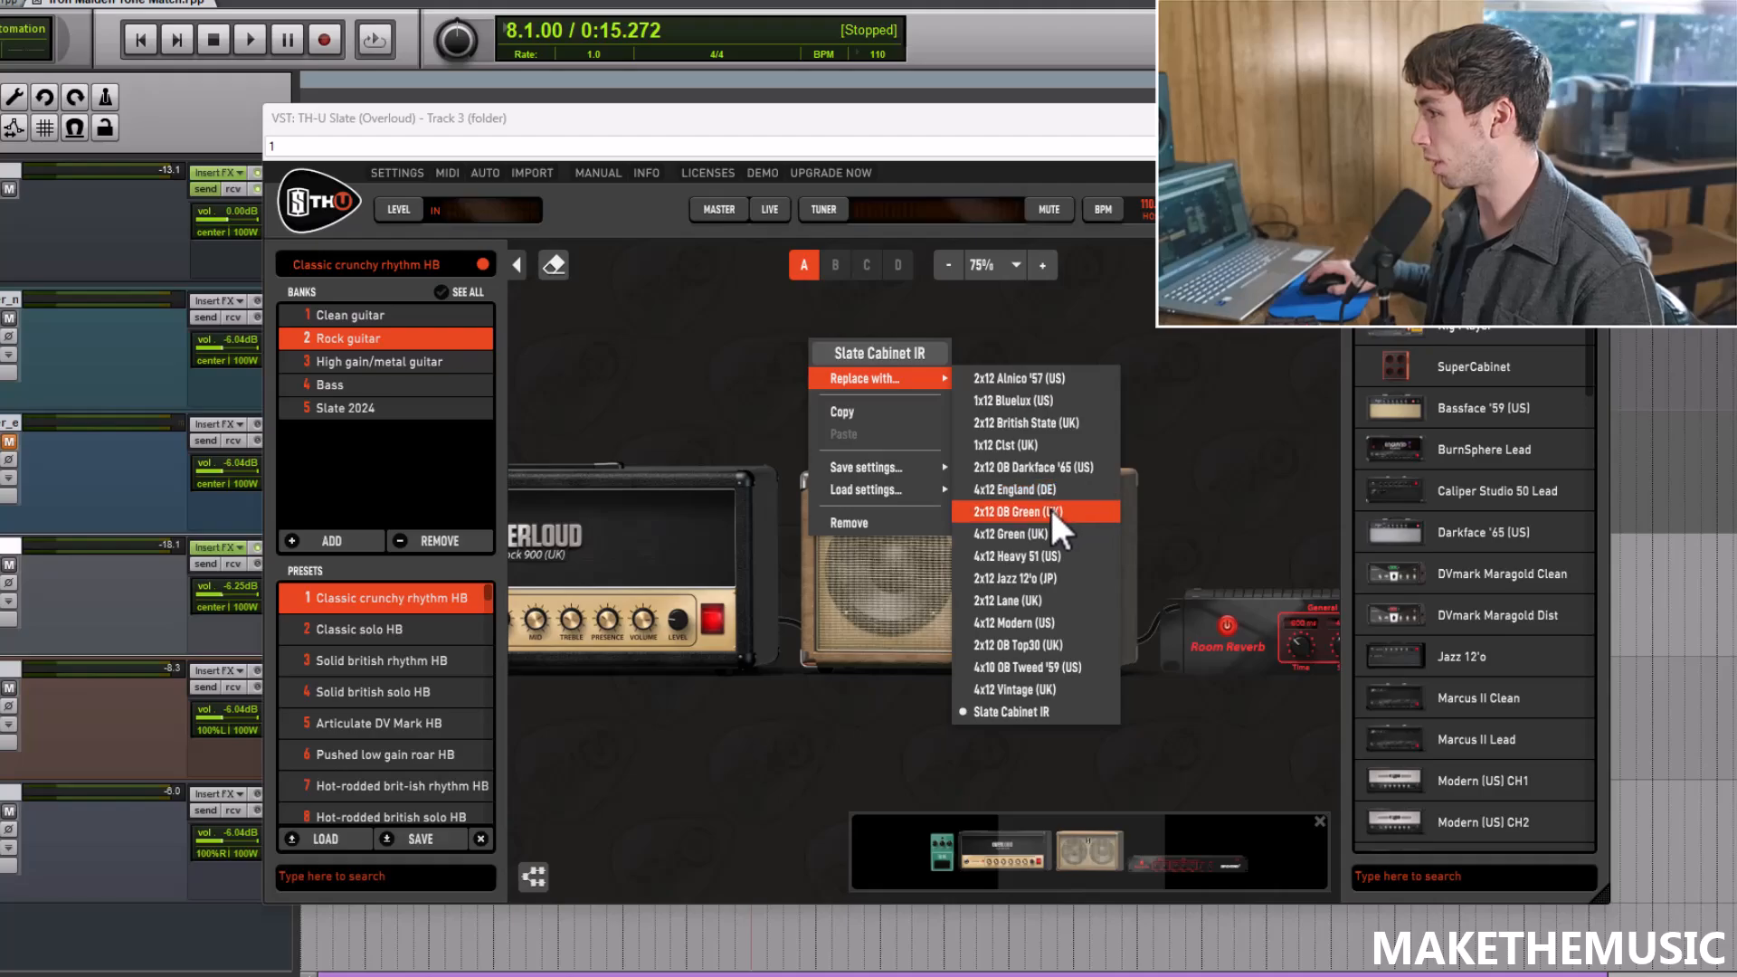
pyautogui.click(1047, 534)
pyautogui.press('space')
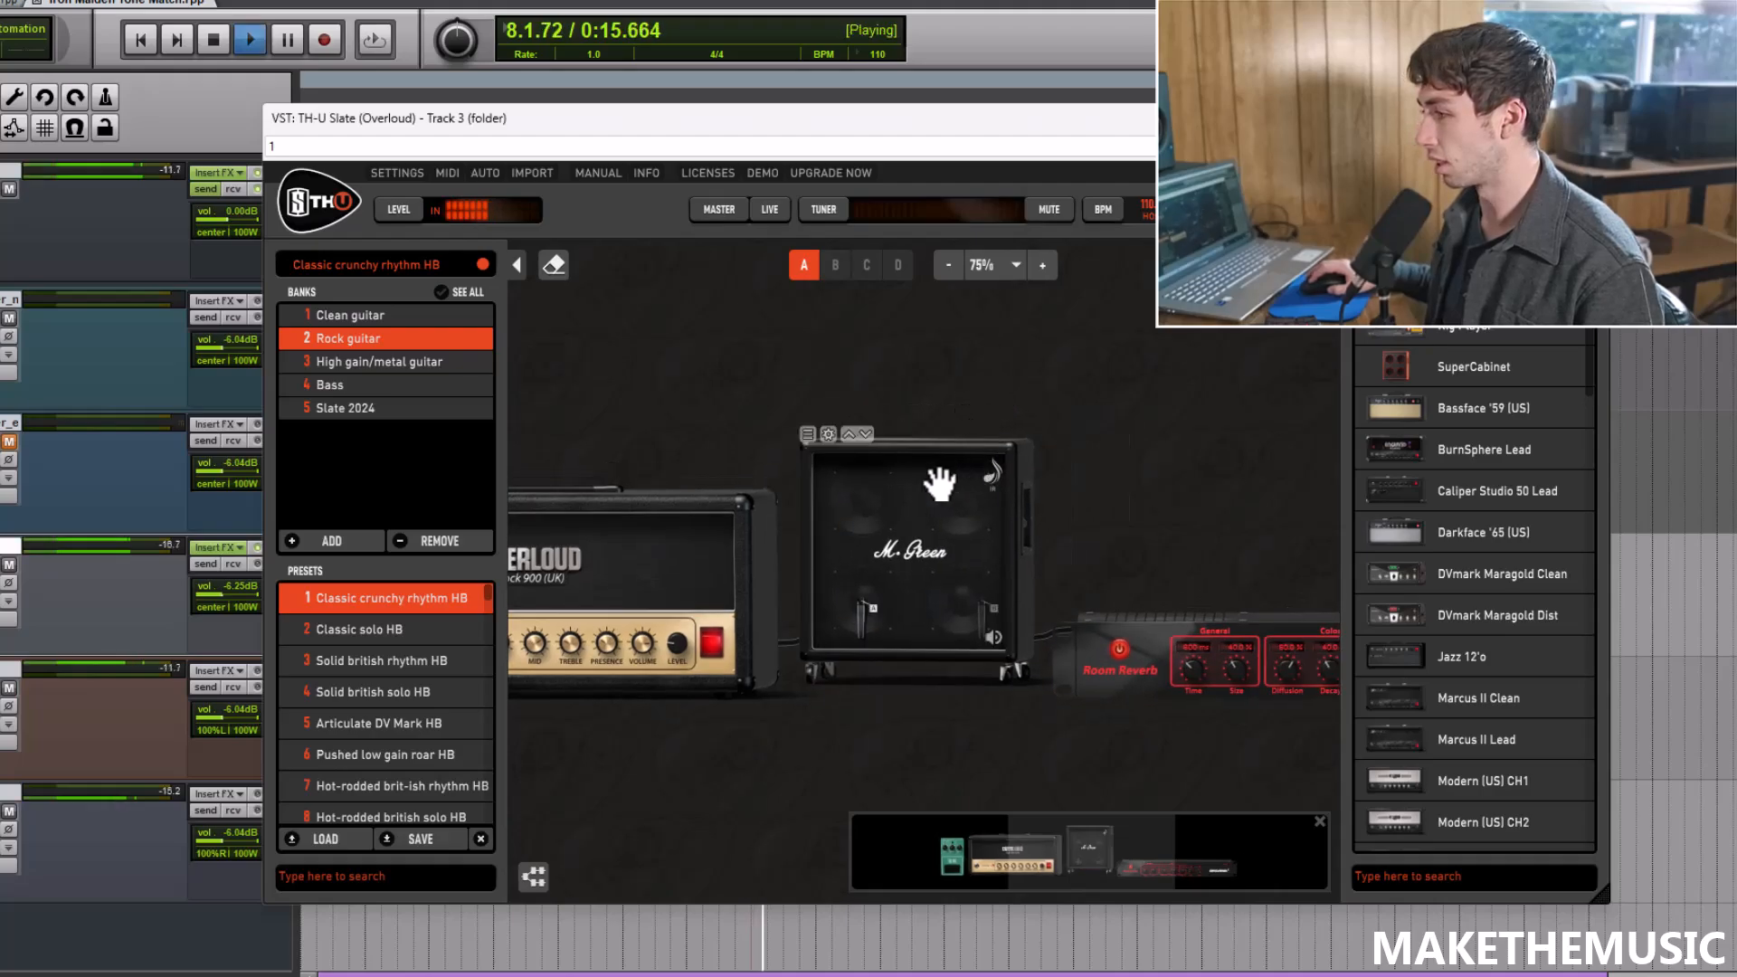
pyautogui.press('space')
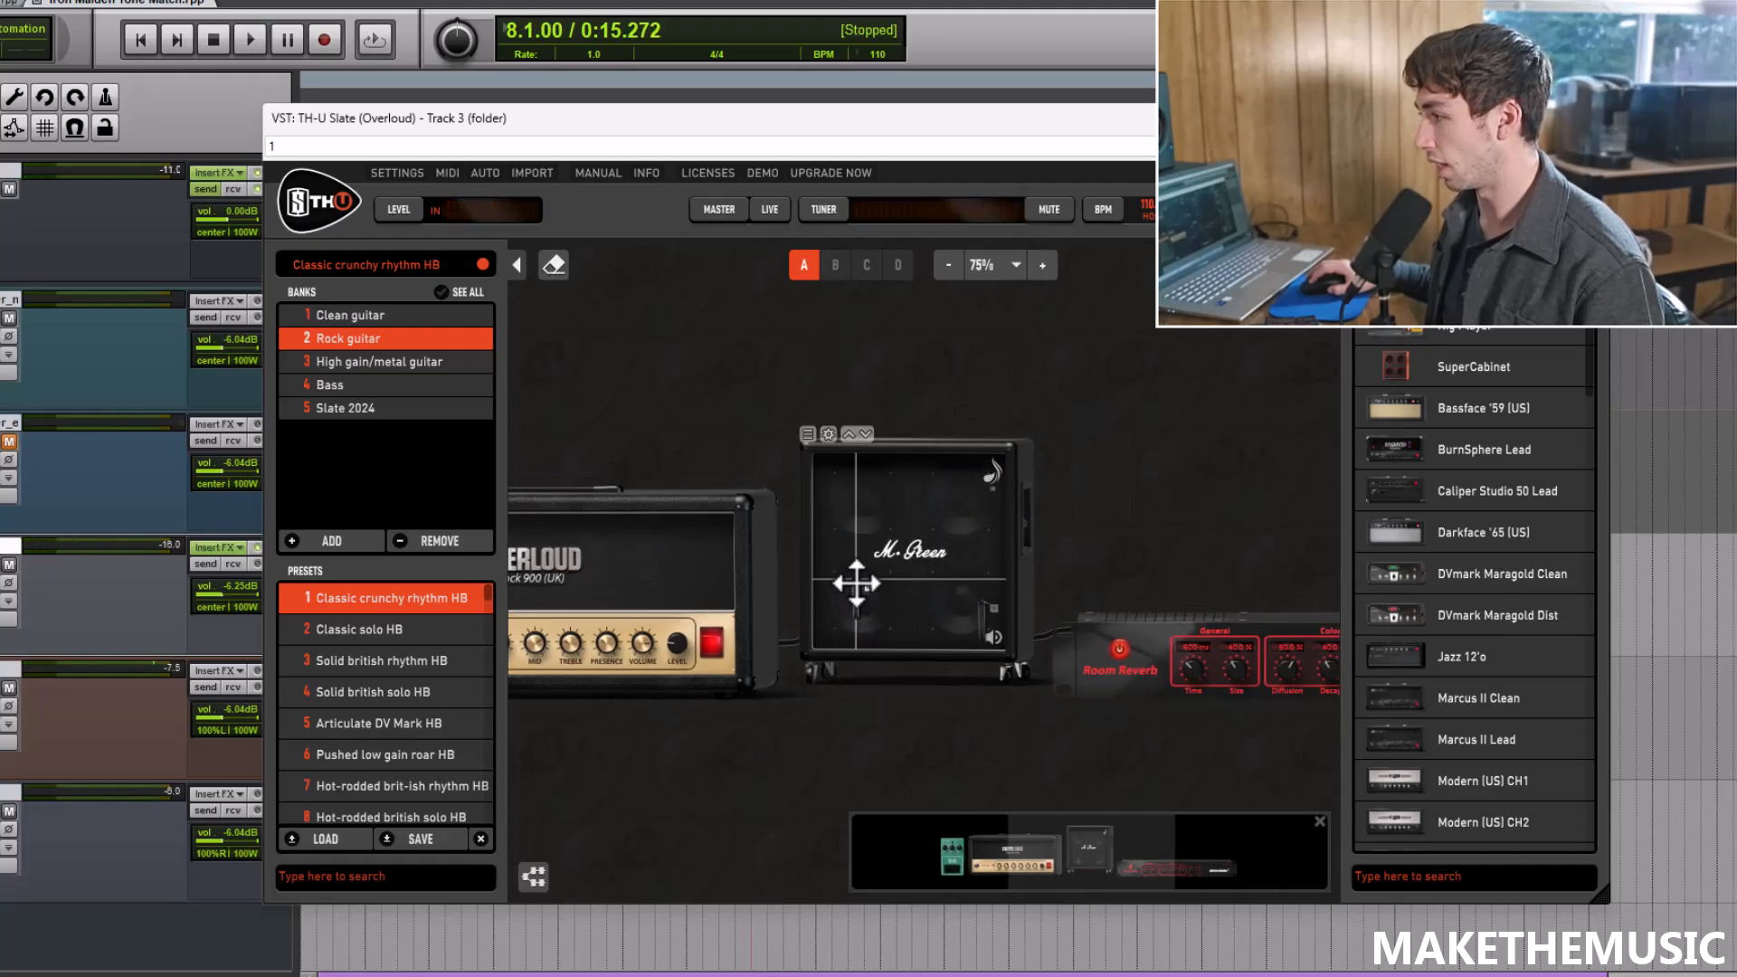
# Step: Reposition the microphone on the 4x12 Green (UK) cabinet between playbacks, ending near the cabinet's left edge
pyautogui.moveTo(863, 590)
pyautogui.mouseDown()
pyautogui.moveTo(845, 551)
pyautogui.moveTo(861, 492)
pyautogui.moveTo(845, 601)
pyautogui.moveTo(872, 640)
pyautogui.moveTo(869, 621)
pyautogui.mouseUp()
pyautogui.press('space')
pyautogui.press('space')
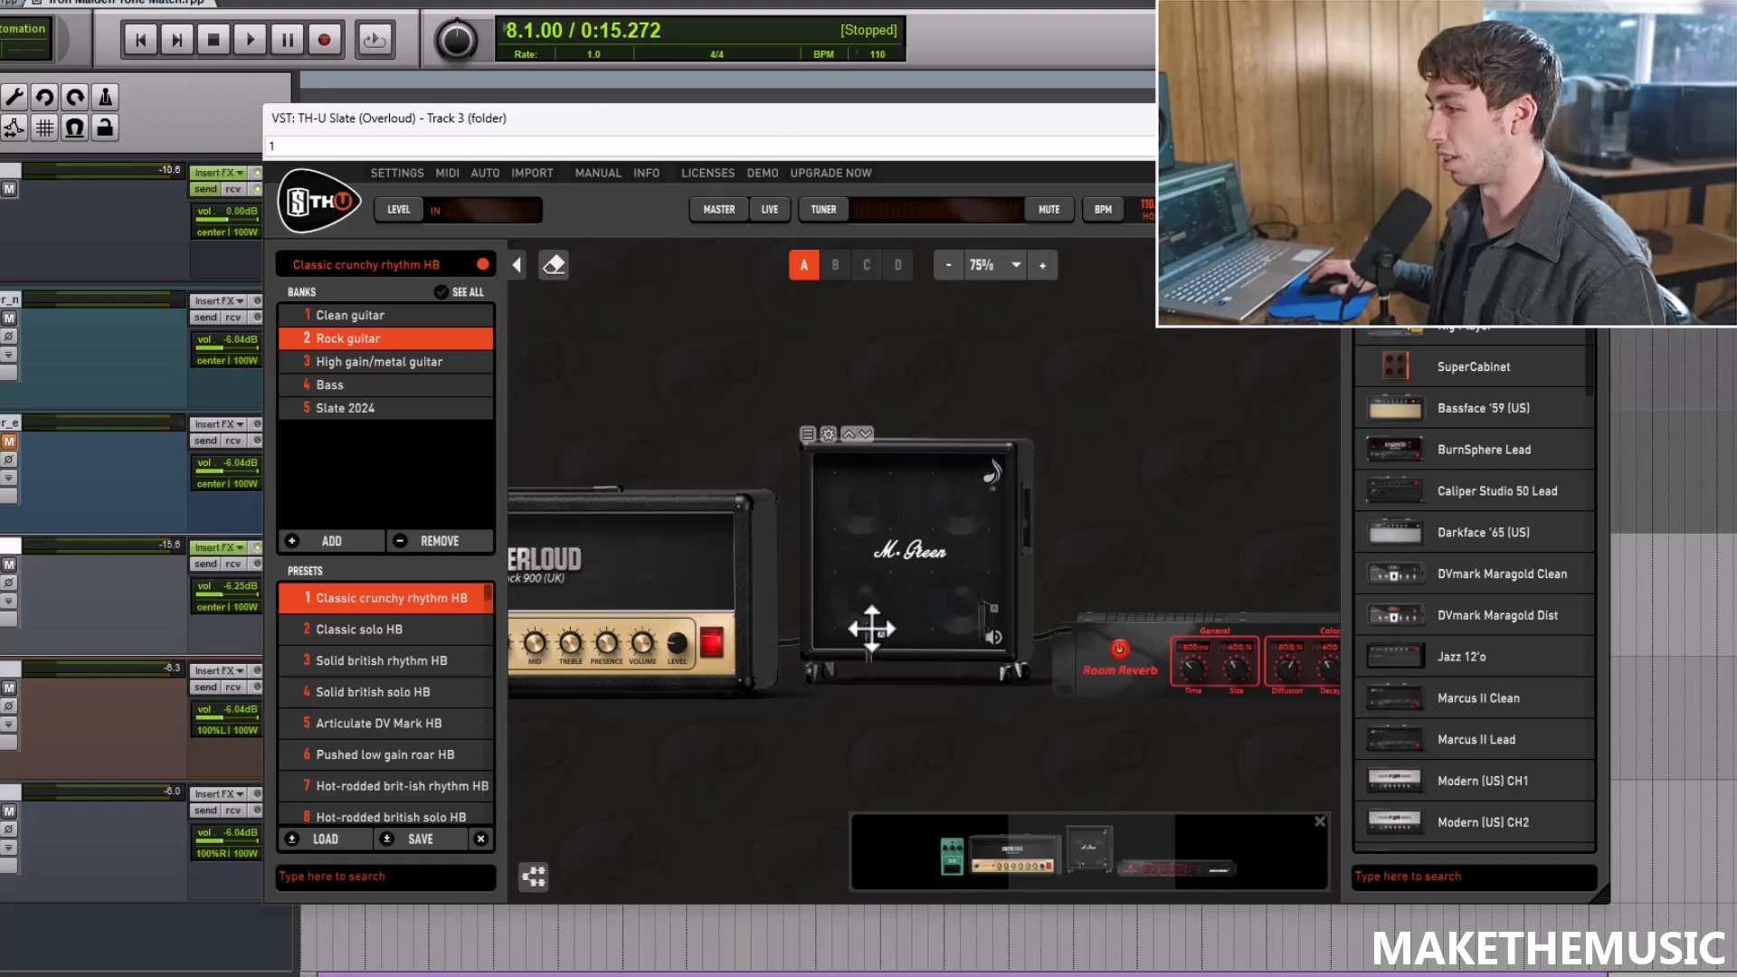
pyautogui.moveTo(869, 627); pyautogui.dragTo(830, 575)
pyautogui.press('space')
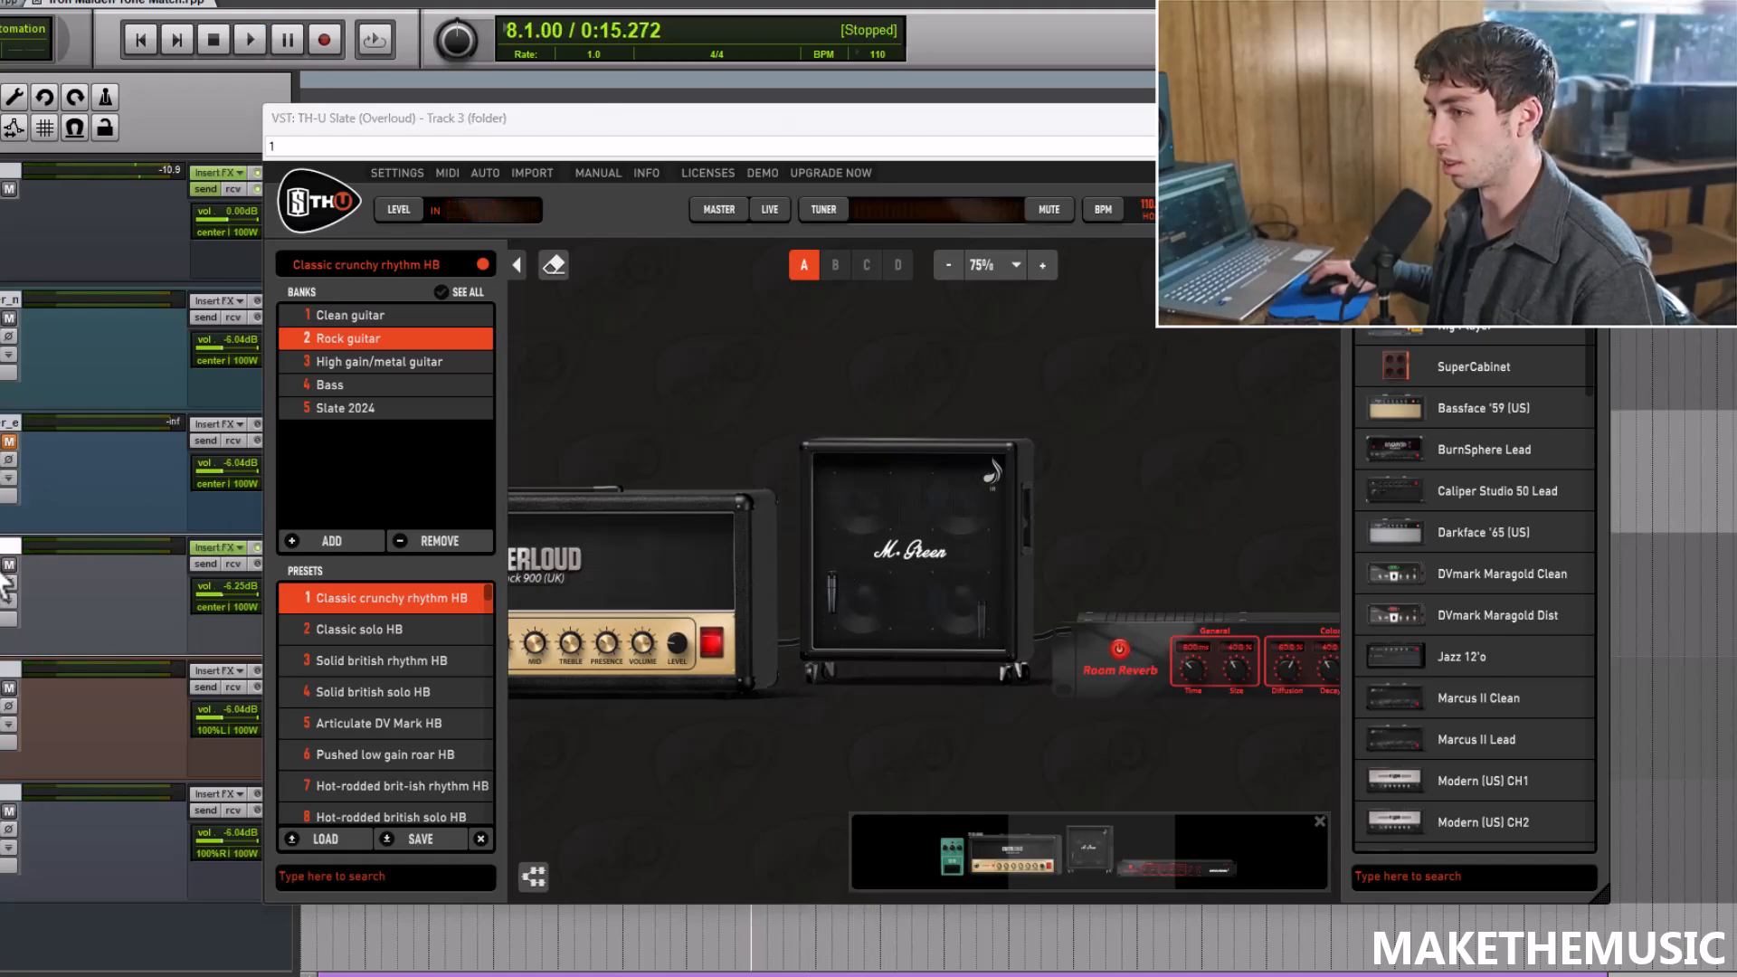
pyautogui.press('space')
pyautogui.press('space')
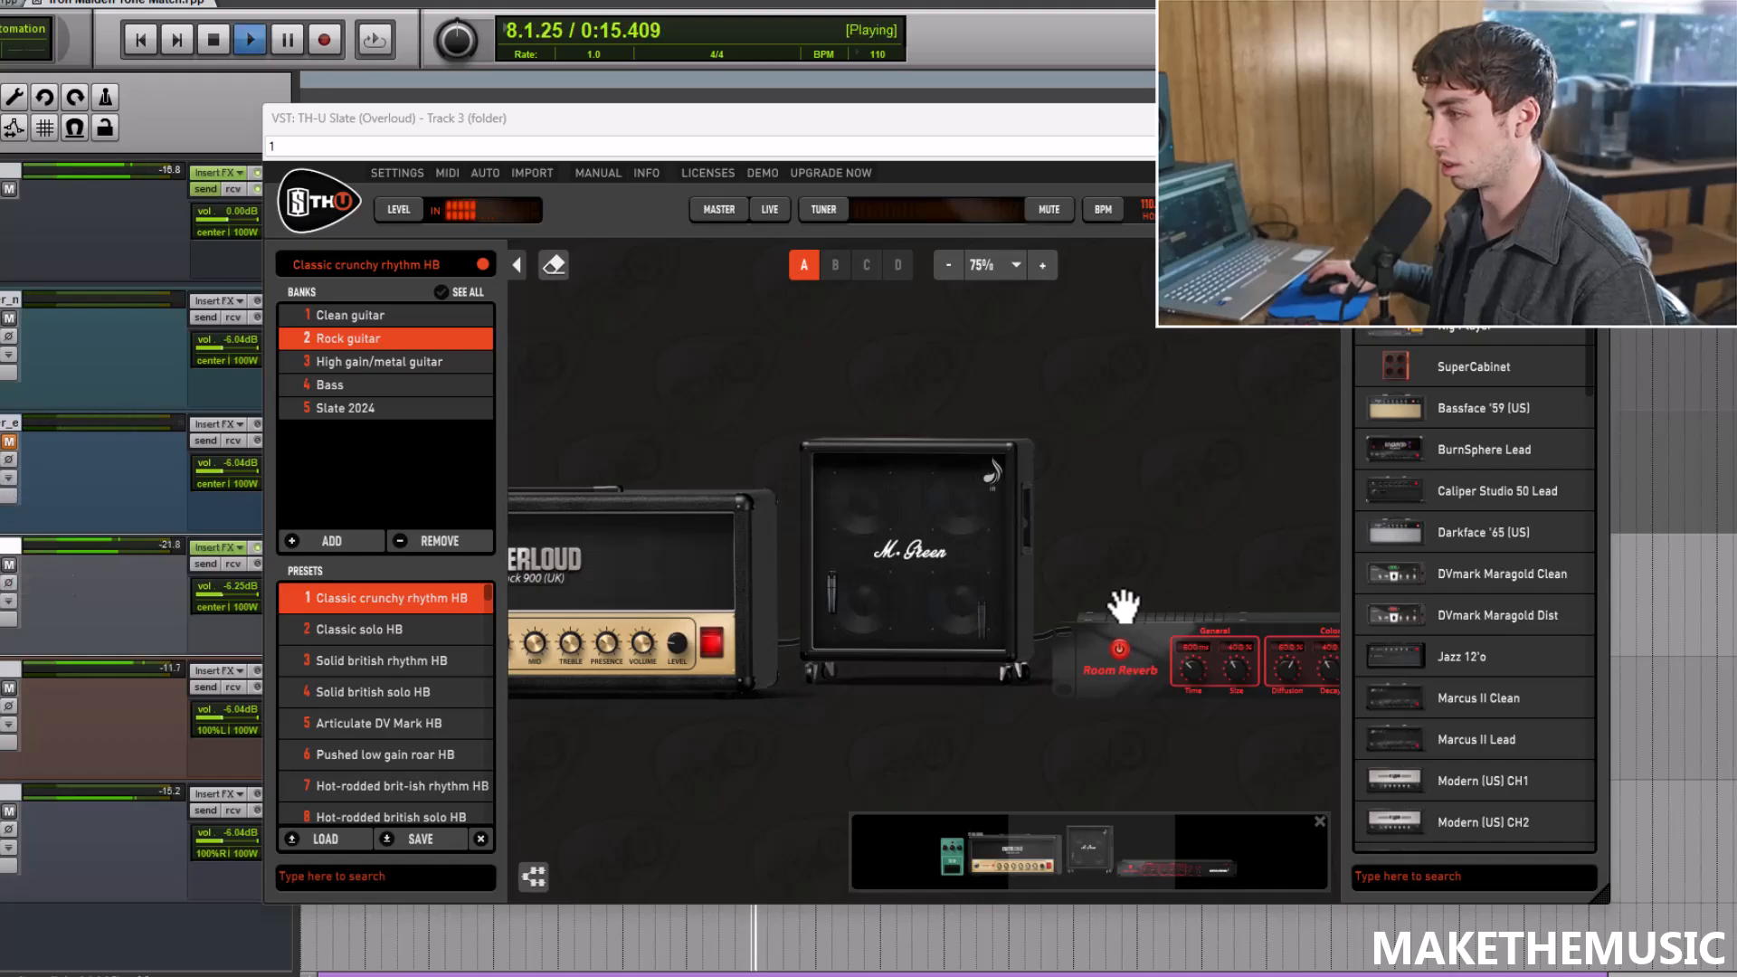
pyautogui.moveTo(826, 589)
pyautogui.moveTo(848, 589); pyautogui.dragTo(839, 588)
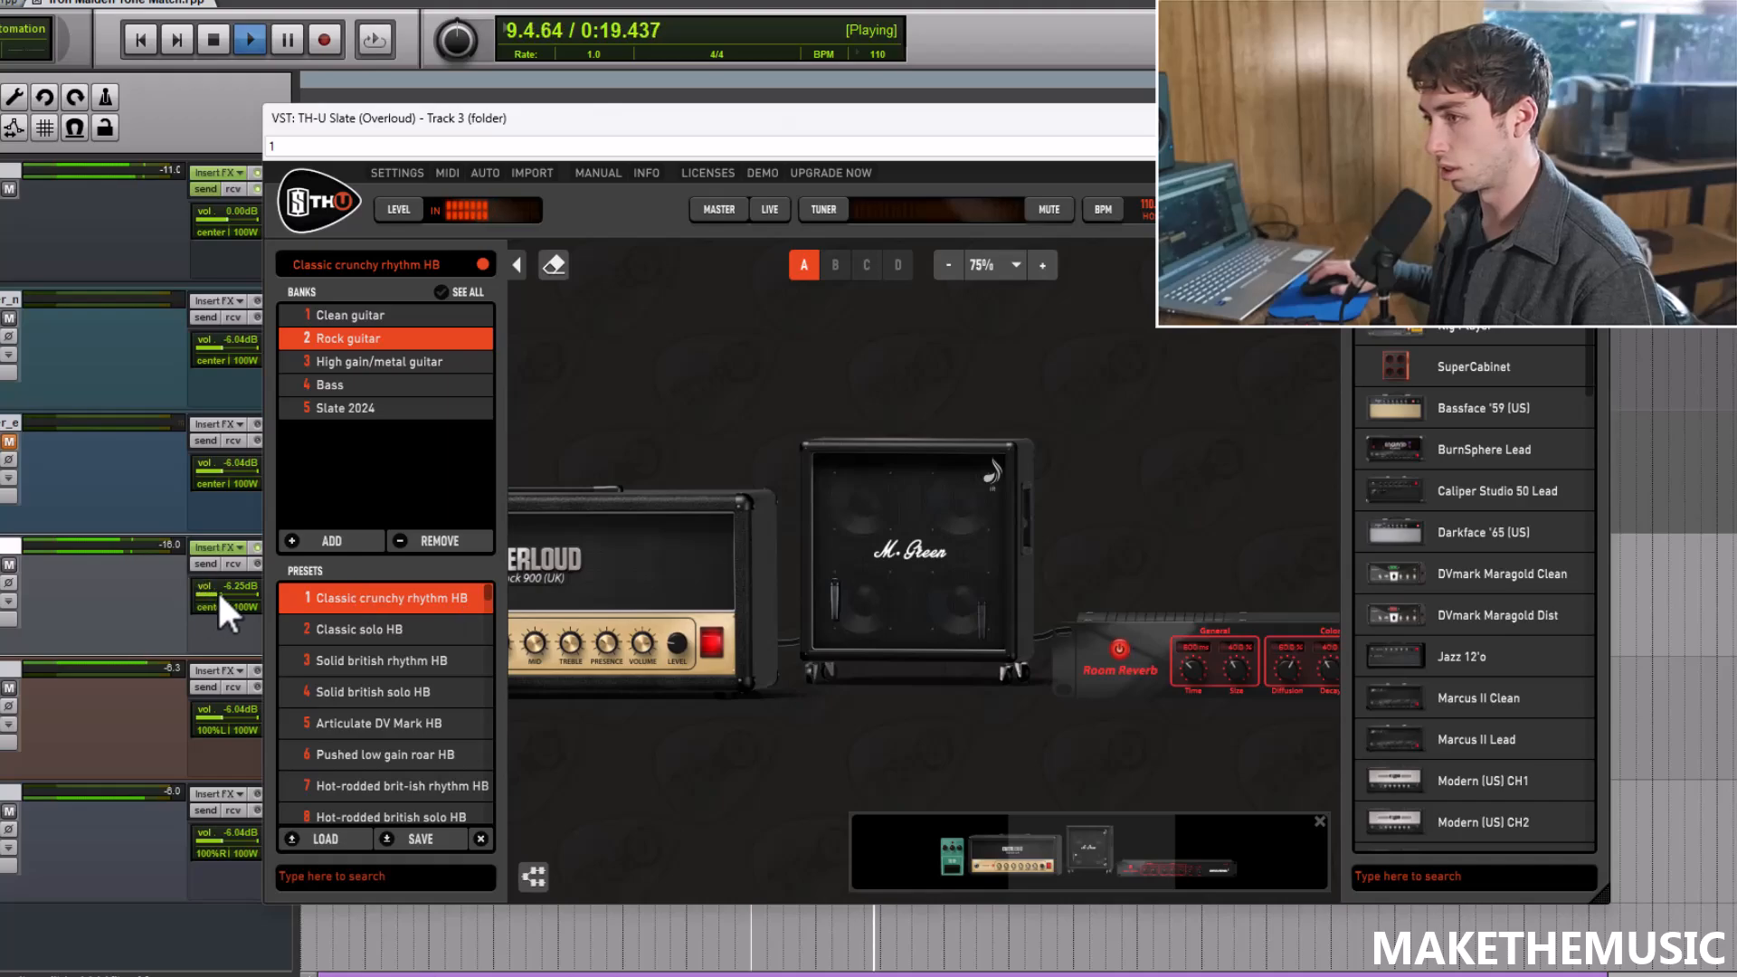
# Step: Raise the guitar folder track's volume to -3.04 dB and audition the guitars with the Tube Nine pedal bypassed and engaged
pyautogui.moveTo(219, 596); pyautogui.dragTo(231, 597)
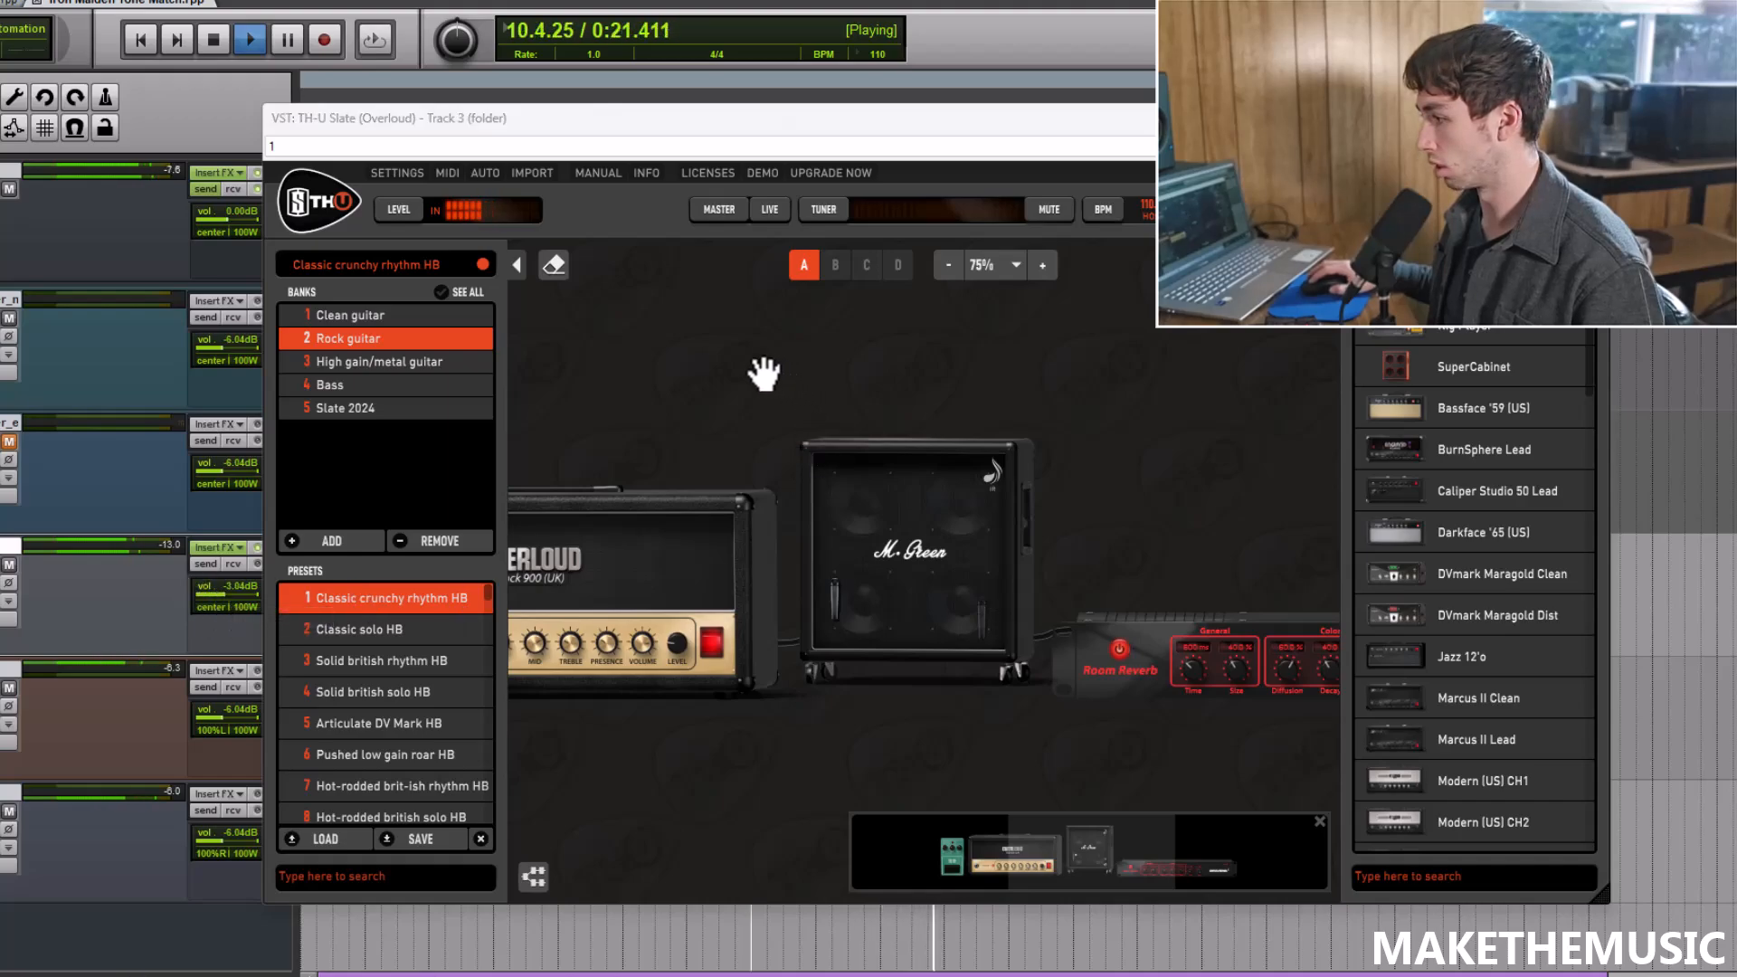
pyautogui.moveTo(768, 376); pyautogui.dragTo(1027, 368)
pyautogui.moveTo(789, 378); pyautogui.dragTo(899, 376)
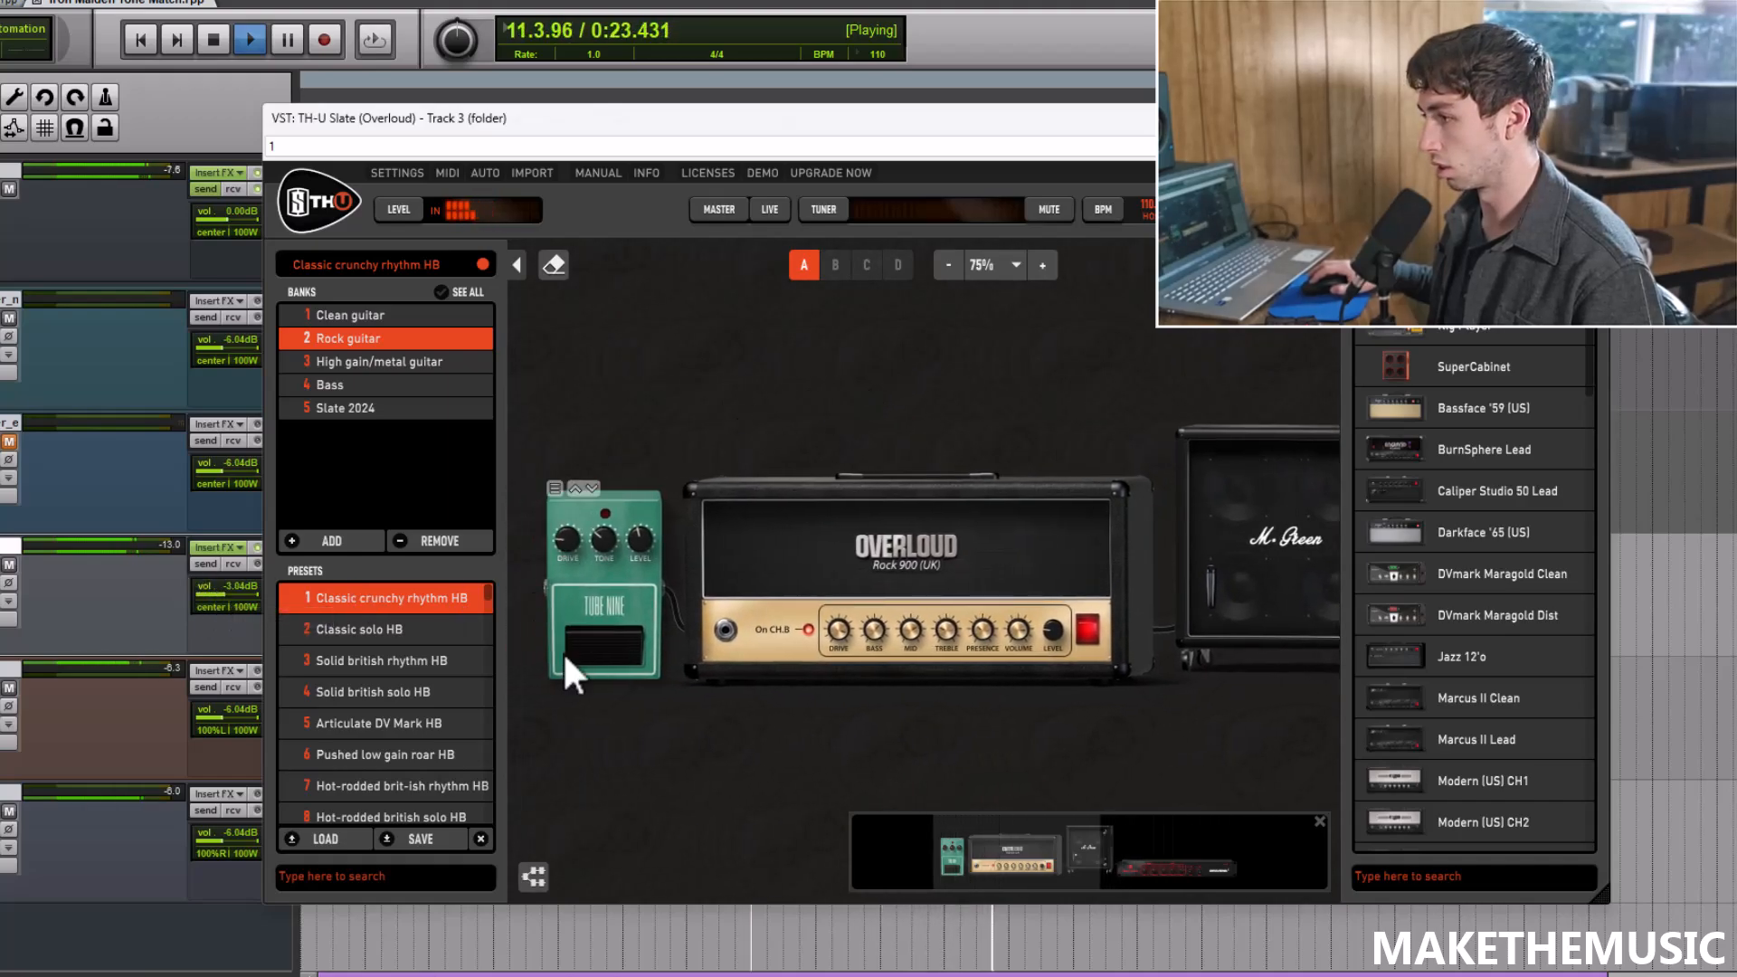
pyautogui.moveTo(568, 540)
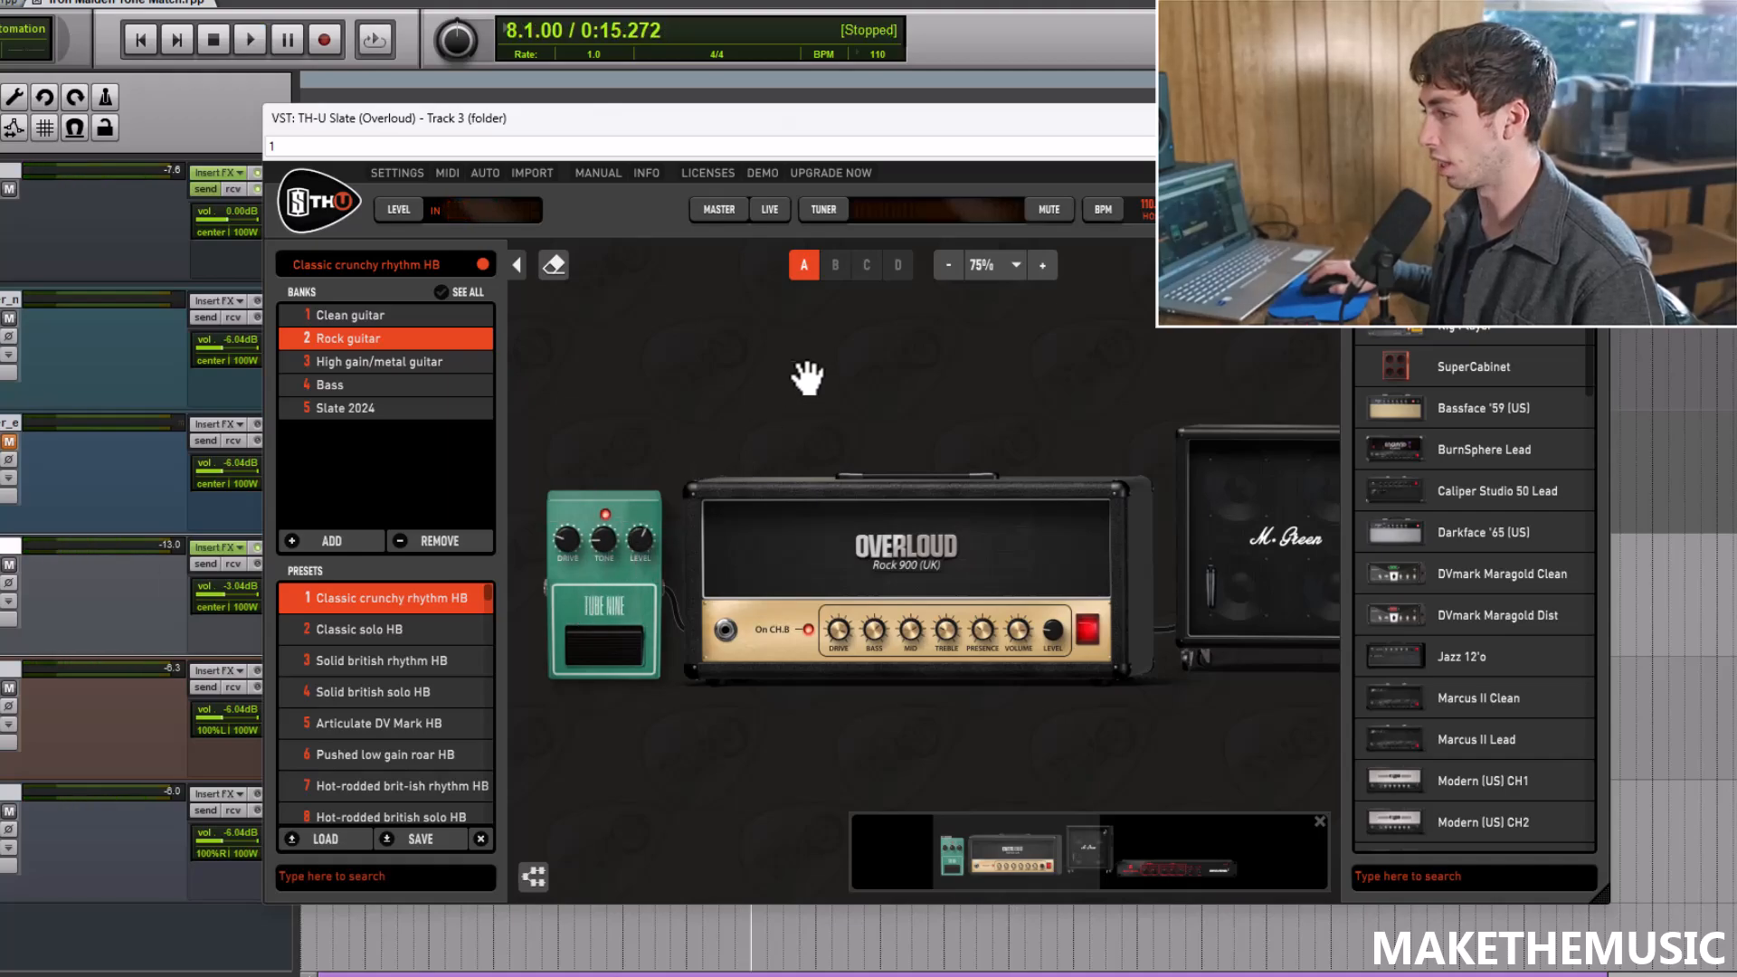
pyautogui.press('space')
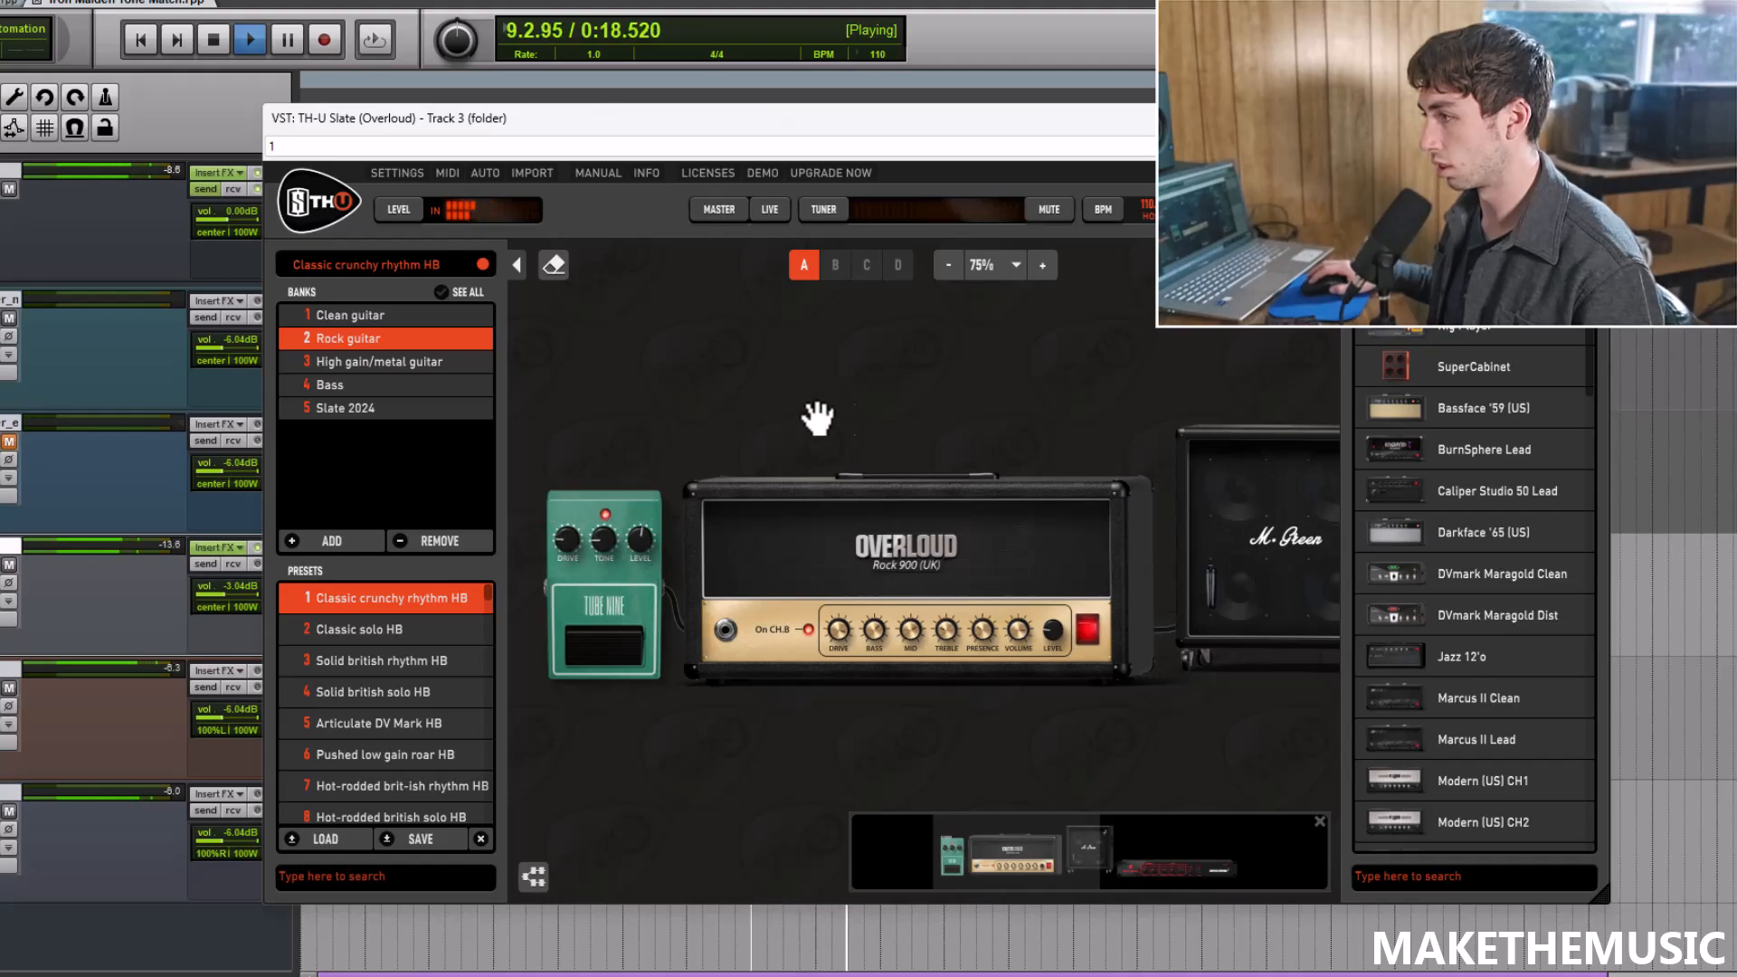
# Step: Alternate solo between the processed guitars and the original electric guitar stem, comparing their tones from 8.1.00
pyautogui.moveTo(957, 417); pyautogui.dragTo(771, 426)
pyautogui.moveTo(1037, 380); pyautogui.dragTo(902, 372)
pyautogui.press('space')
pyautogui.click(2, 564)
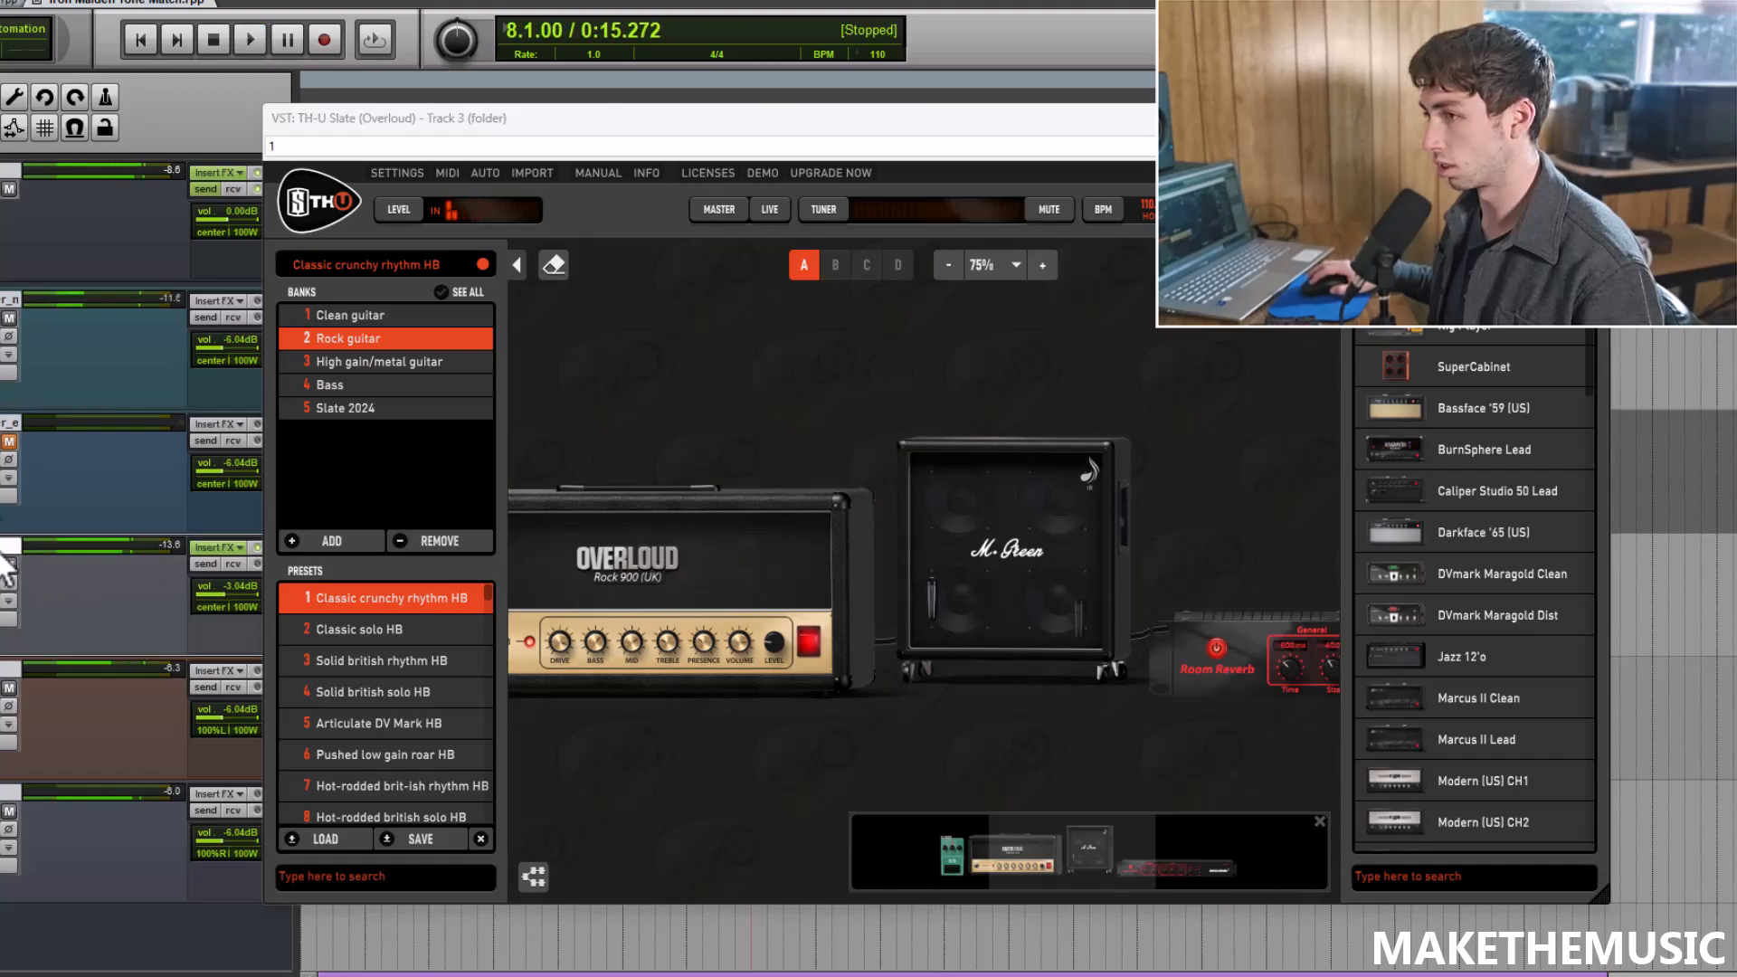
pyautogui.click(2, 442)
pyautogui.press('space')
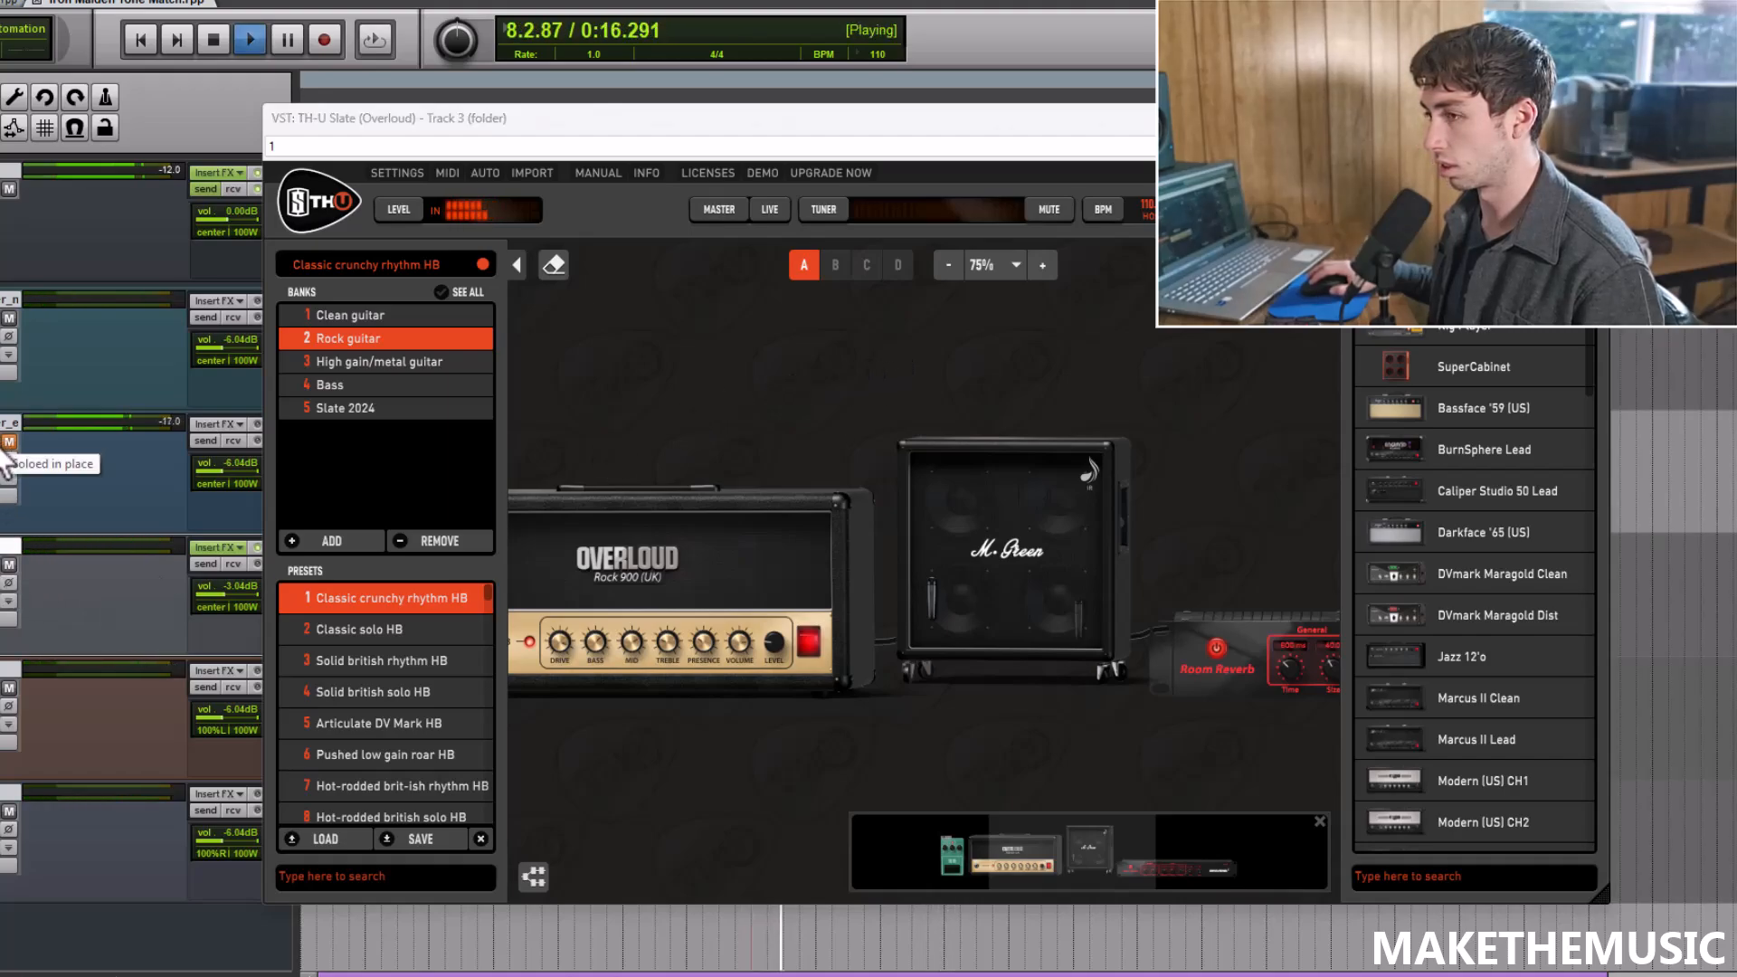
pyautogui.click(4, 444)
pyautogui.press('space')
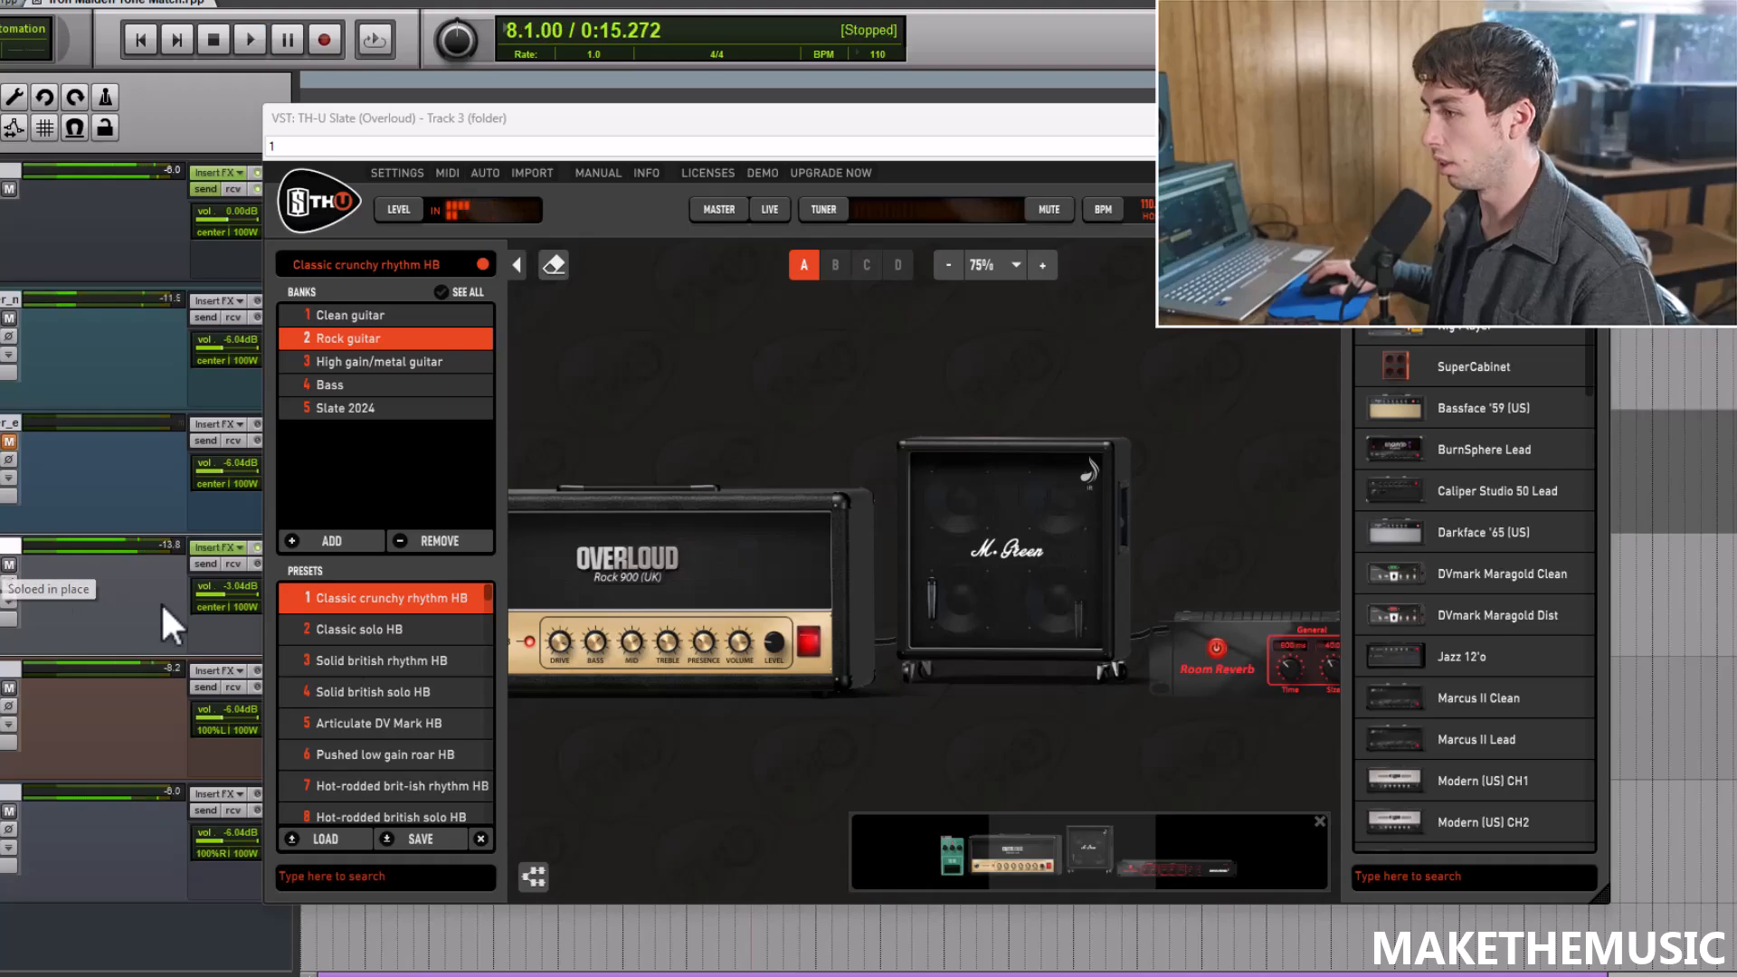
pyautogui.press('space')
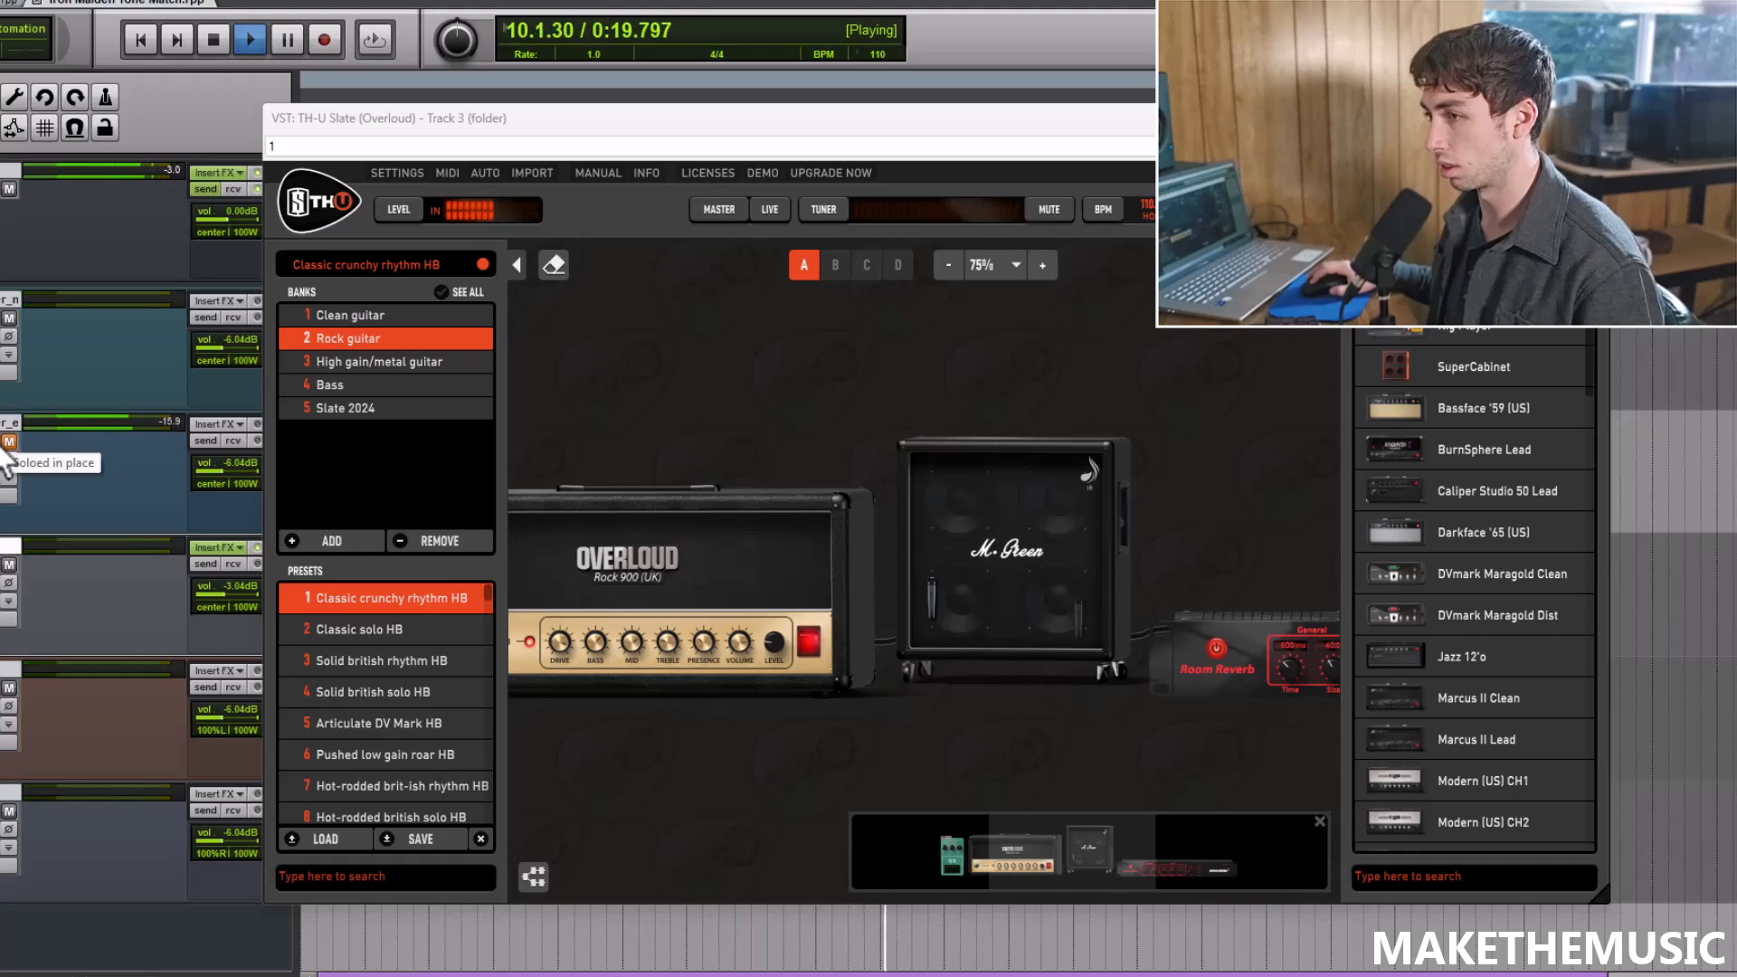
pyautogui.press('space')
pyautogui.press('space')
pyautogui.press('space')
pyautogui.click(2, 568)
# Step: Try the 4x12 Modern (US) cabinet in place of the 4x12 Green (UK) and audition the guitars
pyautogui.moveTo(768, 415); pyautogui.dragTo(889, 401)
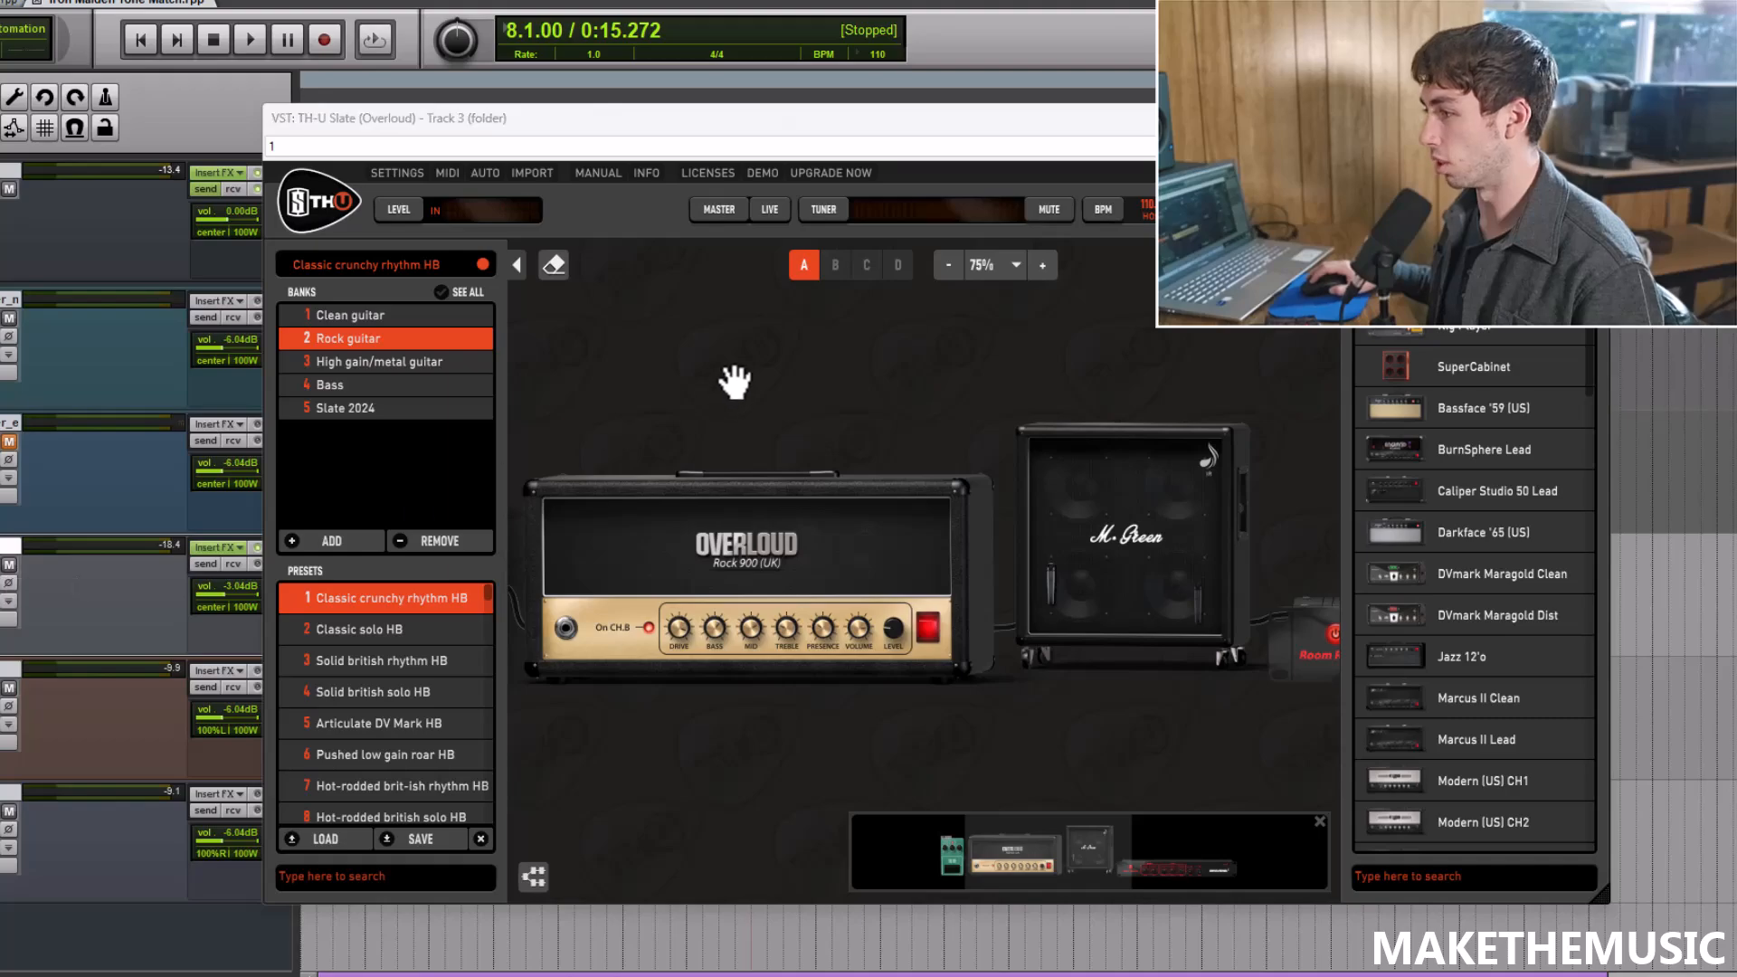
pyautogui.rightClick(850, 539)
pyautogui.click(1196, 349)
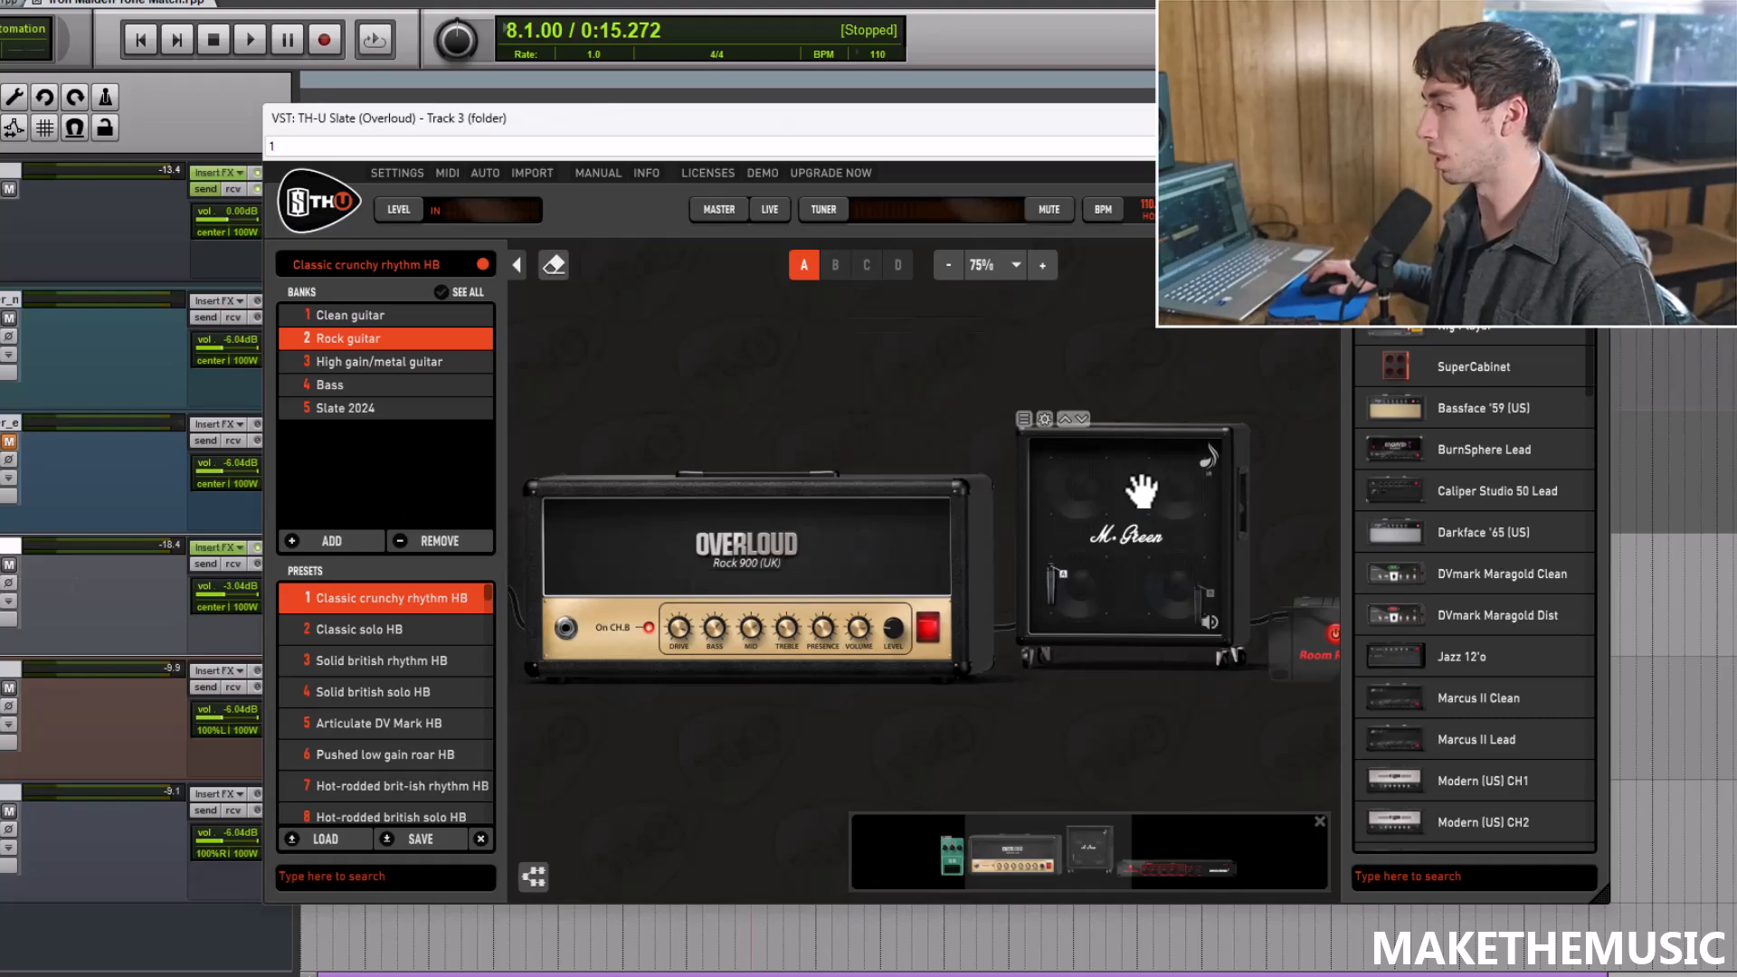
pyautogui.rightClick(1141, 487)
pyautogui.moveTo(1082, 524)
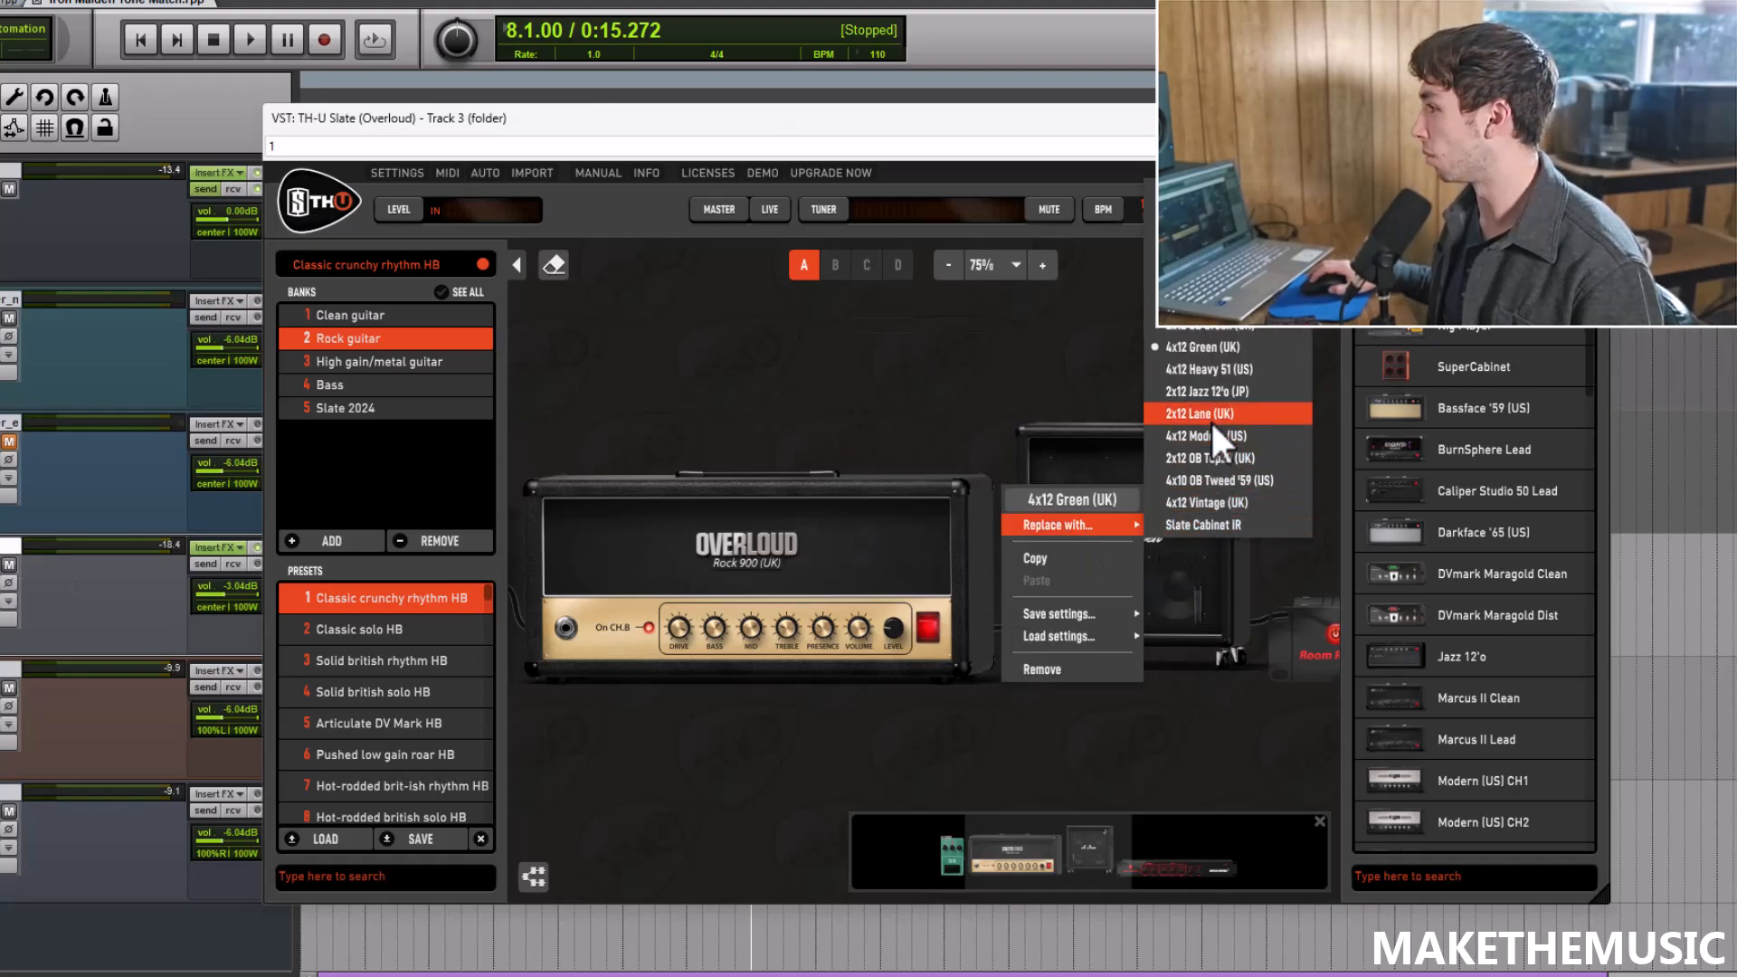
pyautogui.click(1235, 436)
pyautogui.press('space')
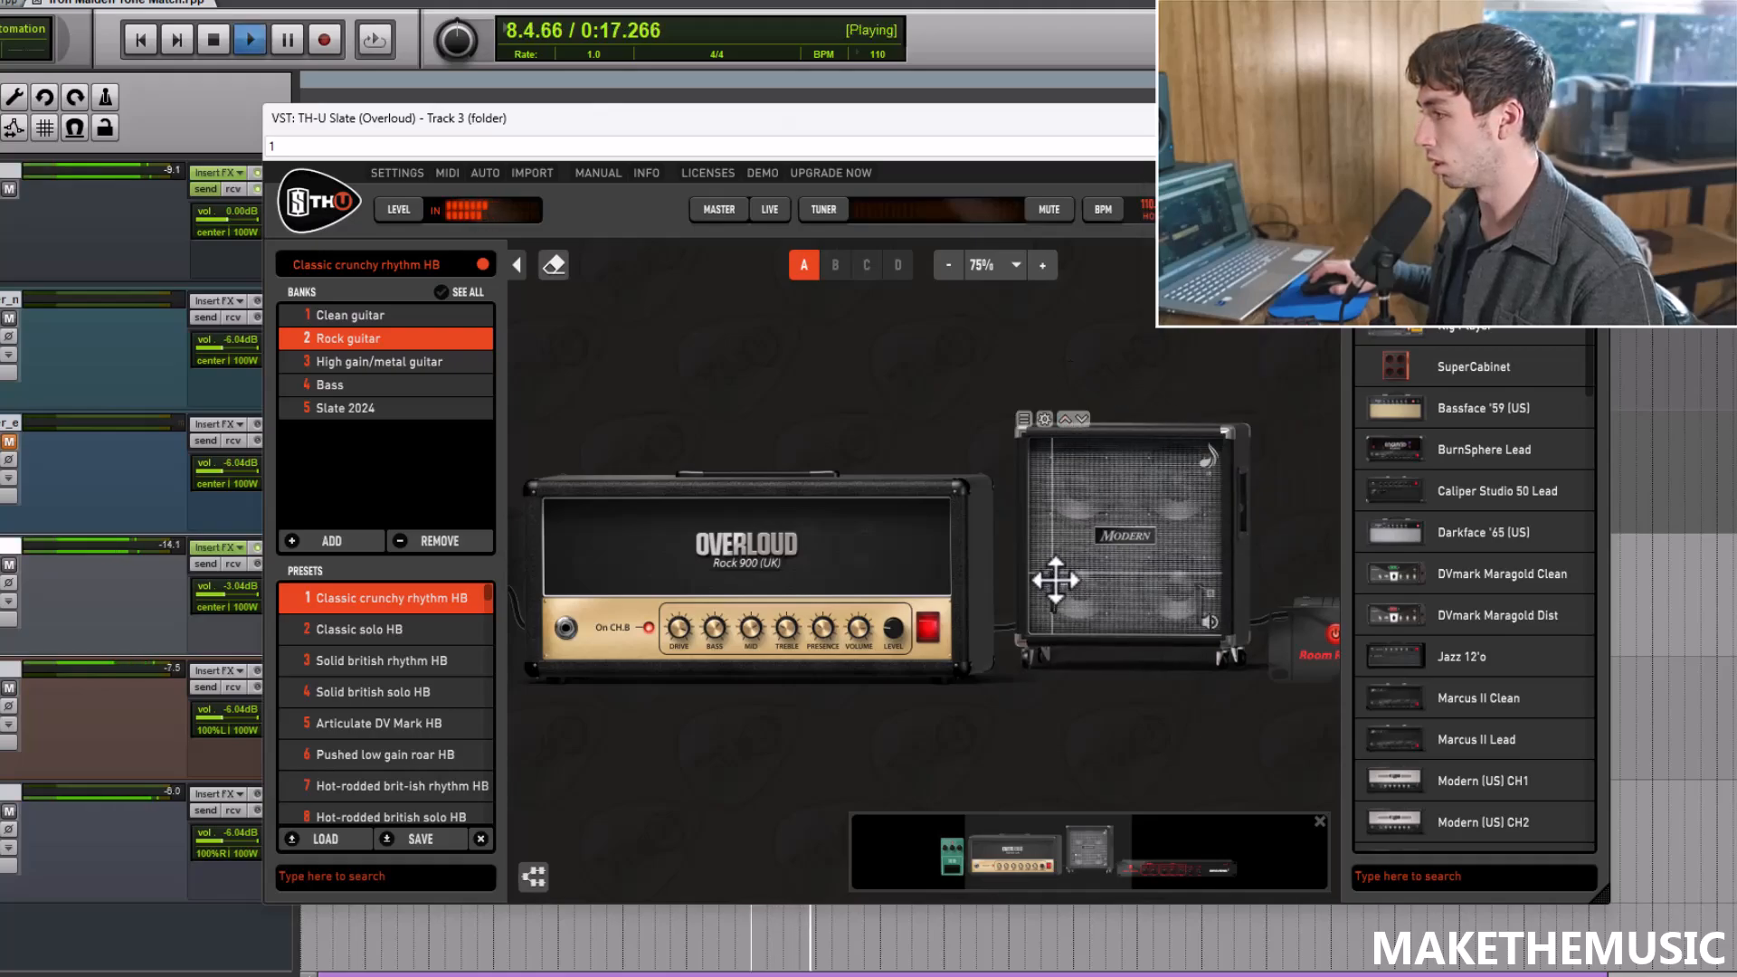
pyautogui.press('space')
# Step: Replace the 4x12 Modern (US) cabinet with the 4x12 Vintage (UK) and audition it
pyautogui.rightClick(1098, 476)
pyautogui.moveTo(1018, 512)
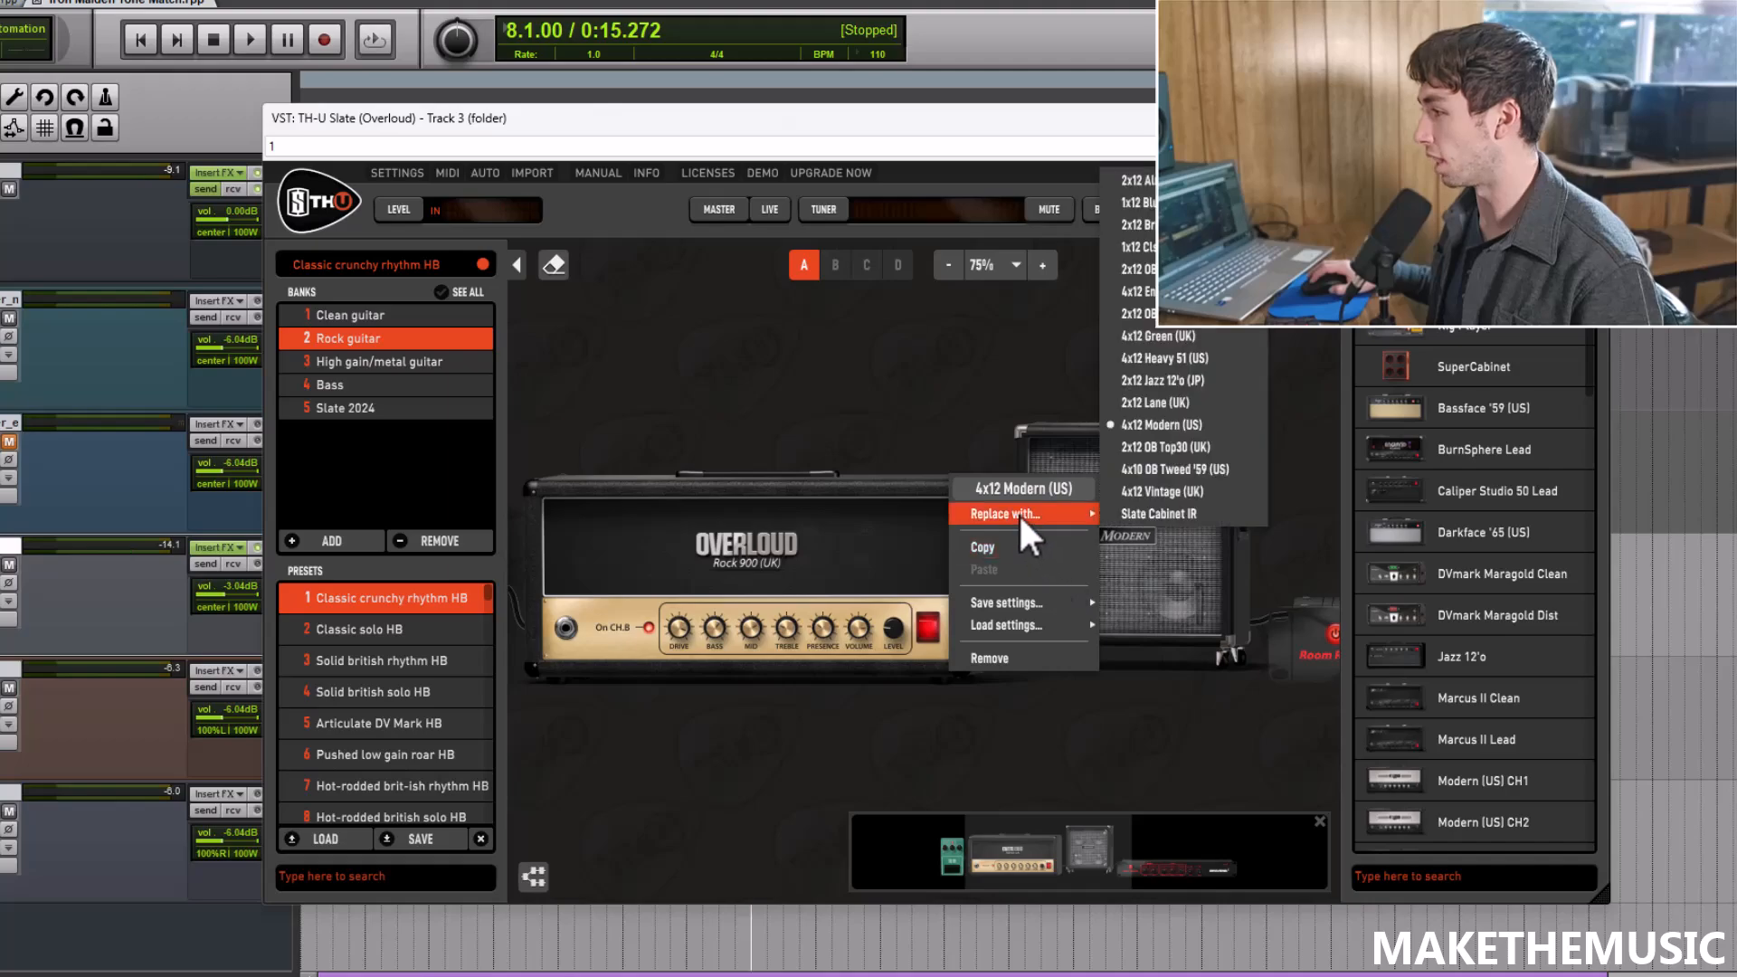
pyautogui.click(1185, 493)
pyautogui.press('space')
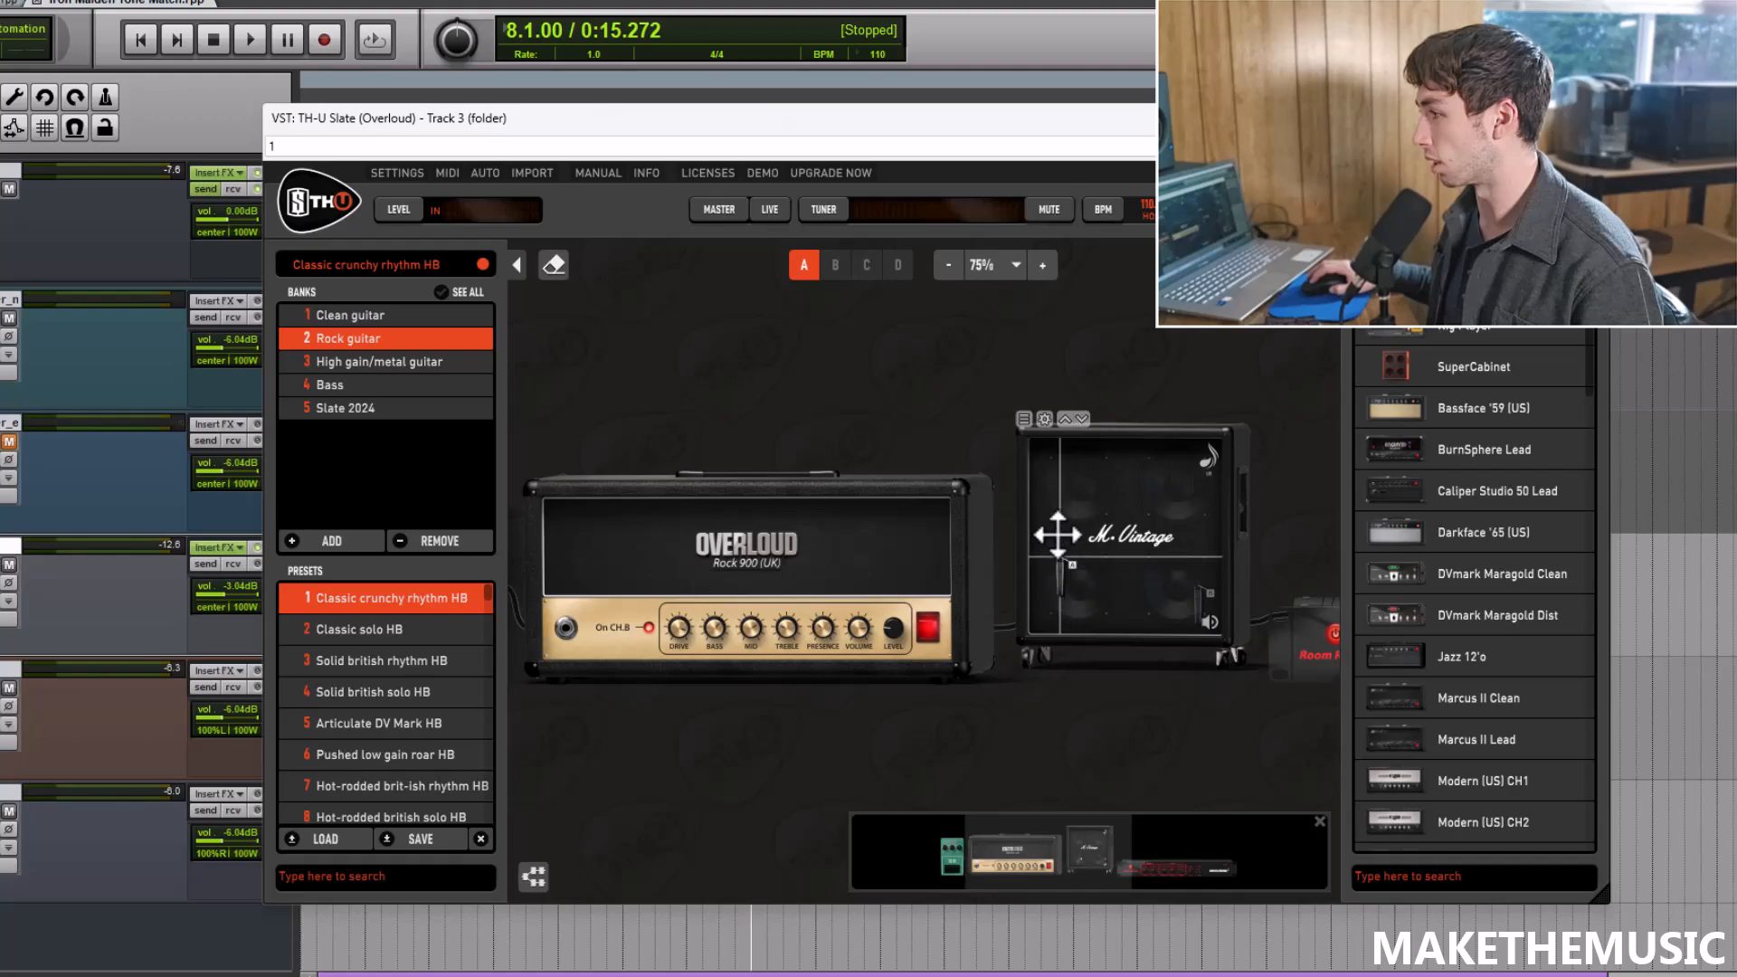
# Step: Play the guitars from 8.1.00 and move the 4x12 Vintage (UK) cabinet's microphone toward the lower middle of the speaker grille
pyautogui.press('space')
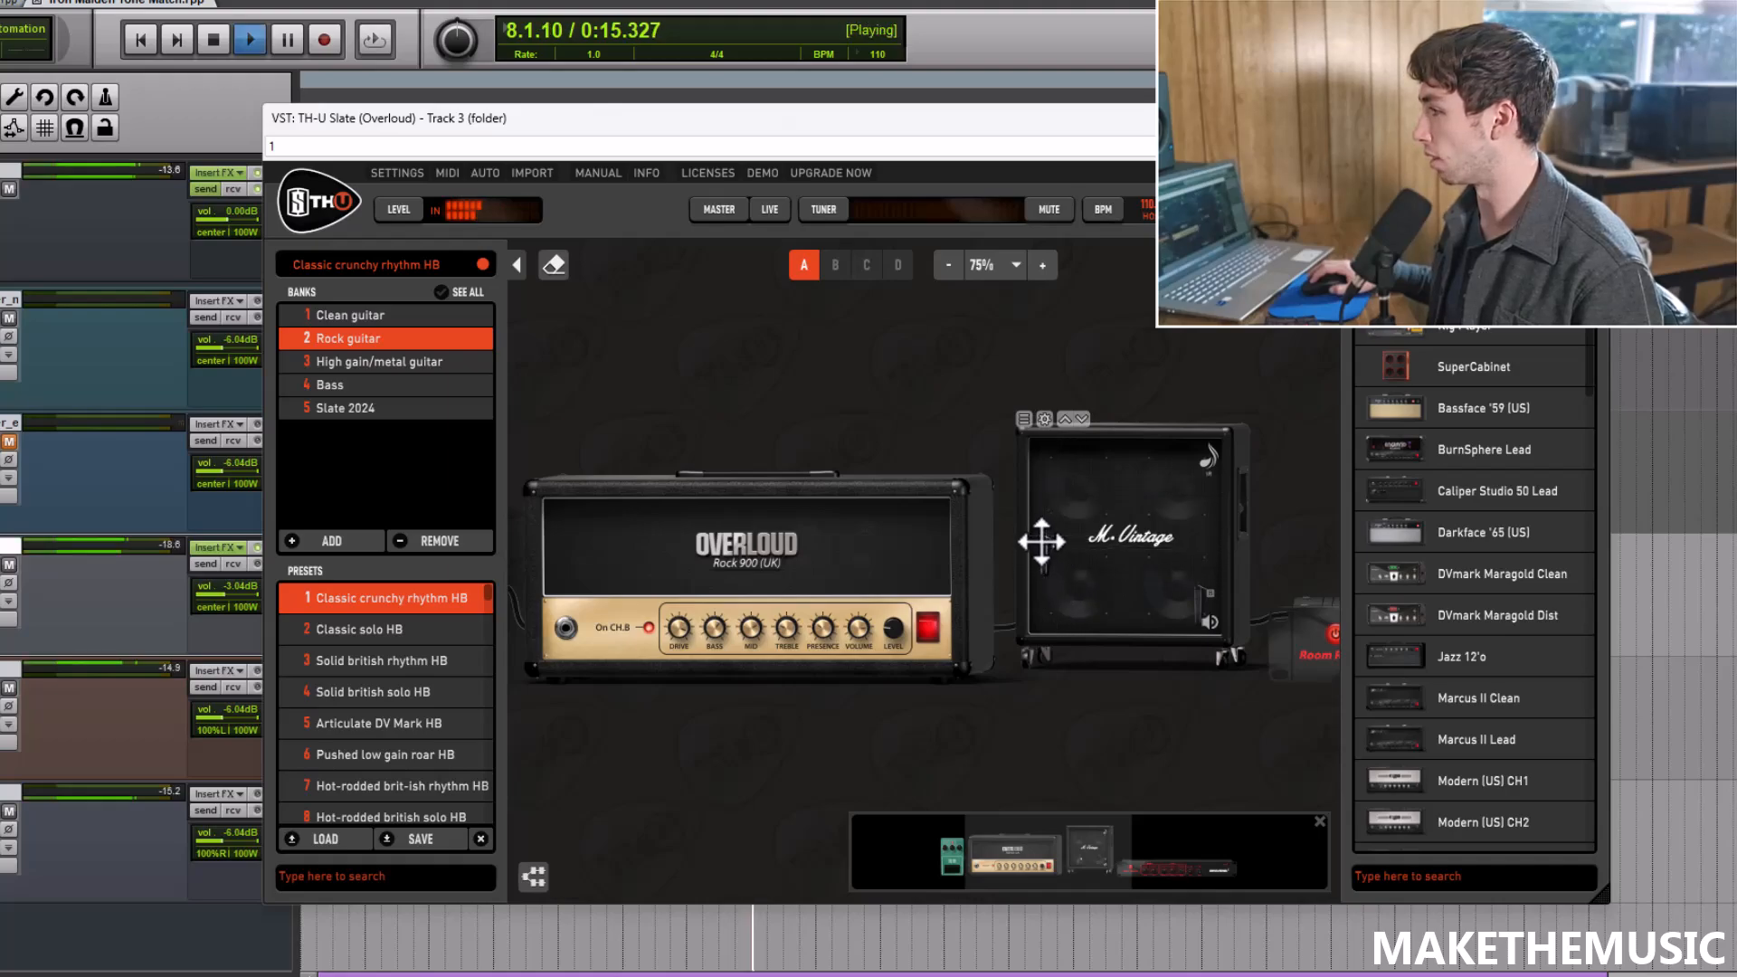
pyautogui.moveTo(1042, 538); pyautogui.dragTo(1122, 598)
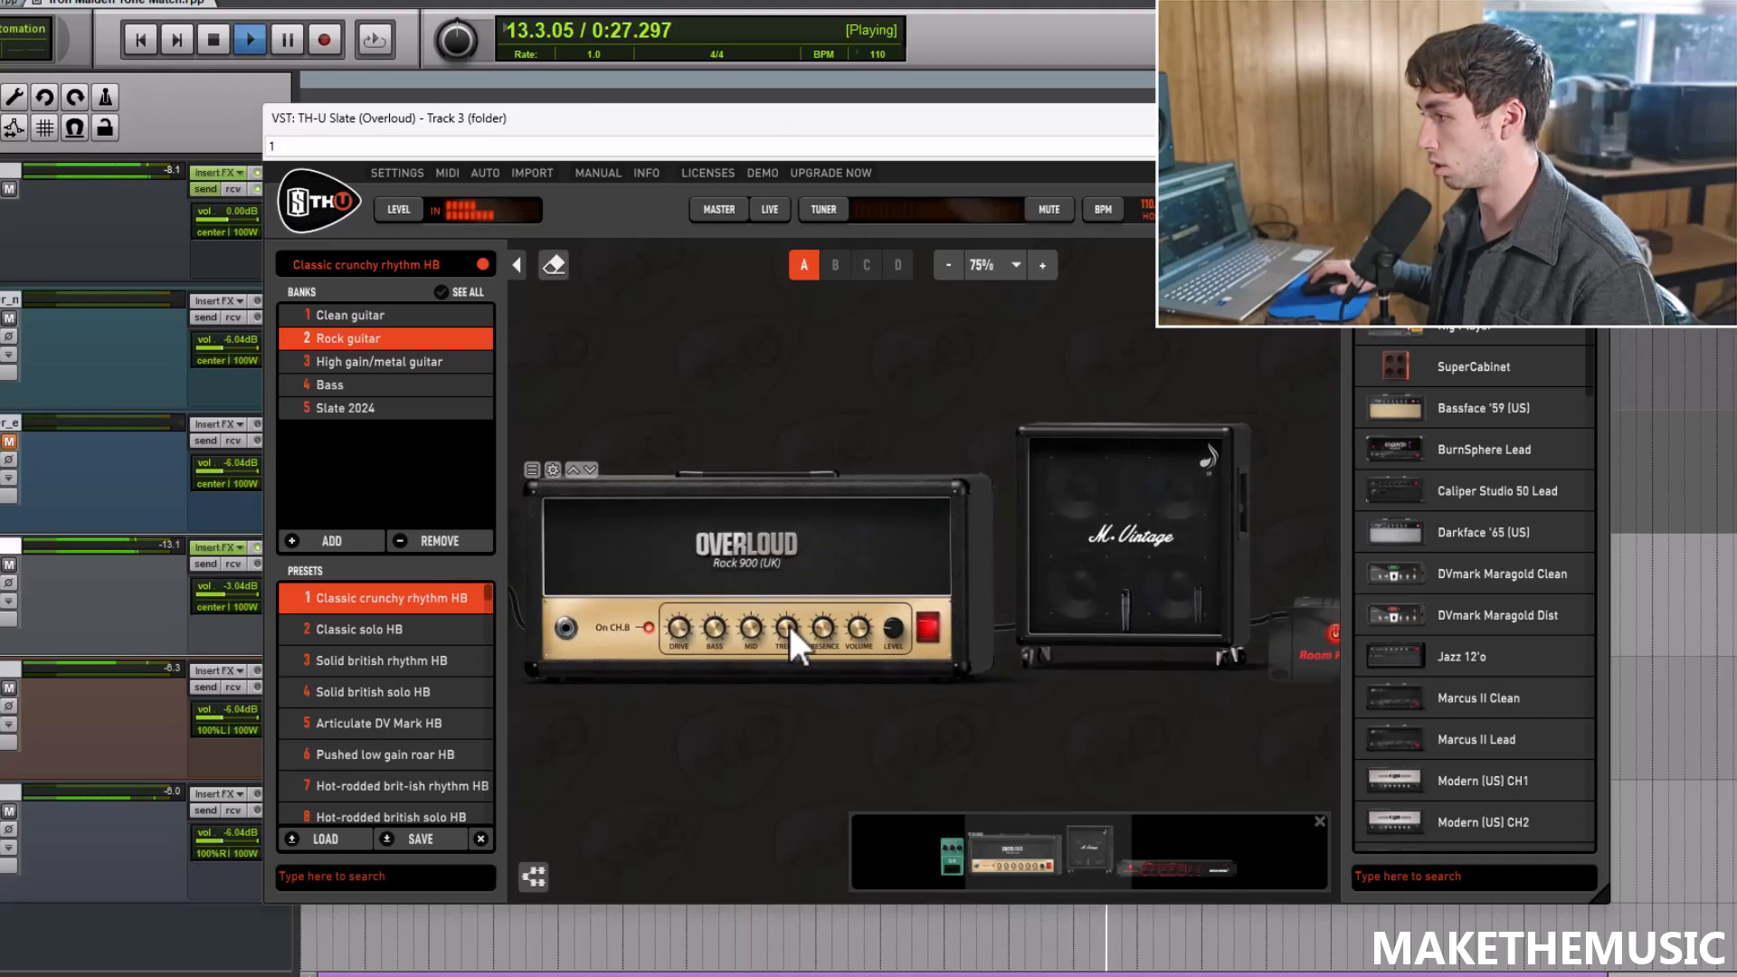
pyautogui.press('space')
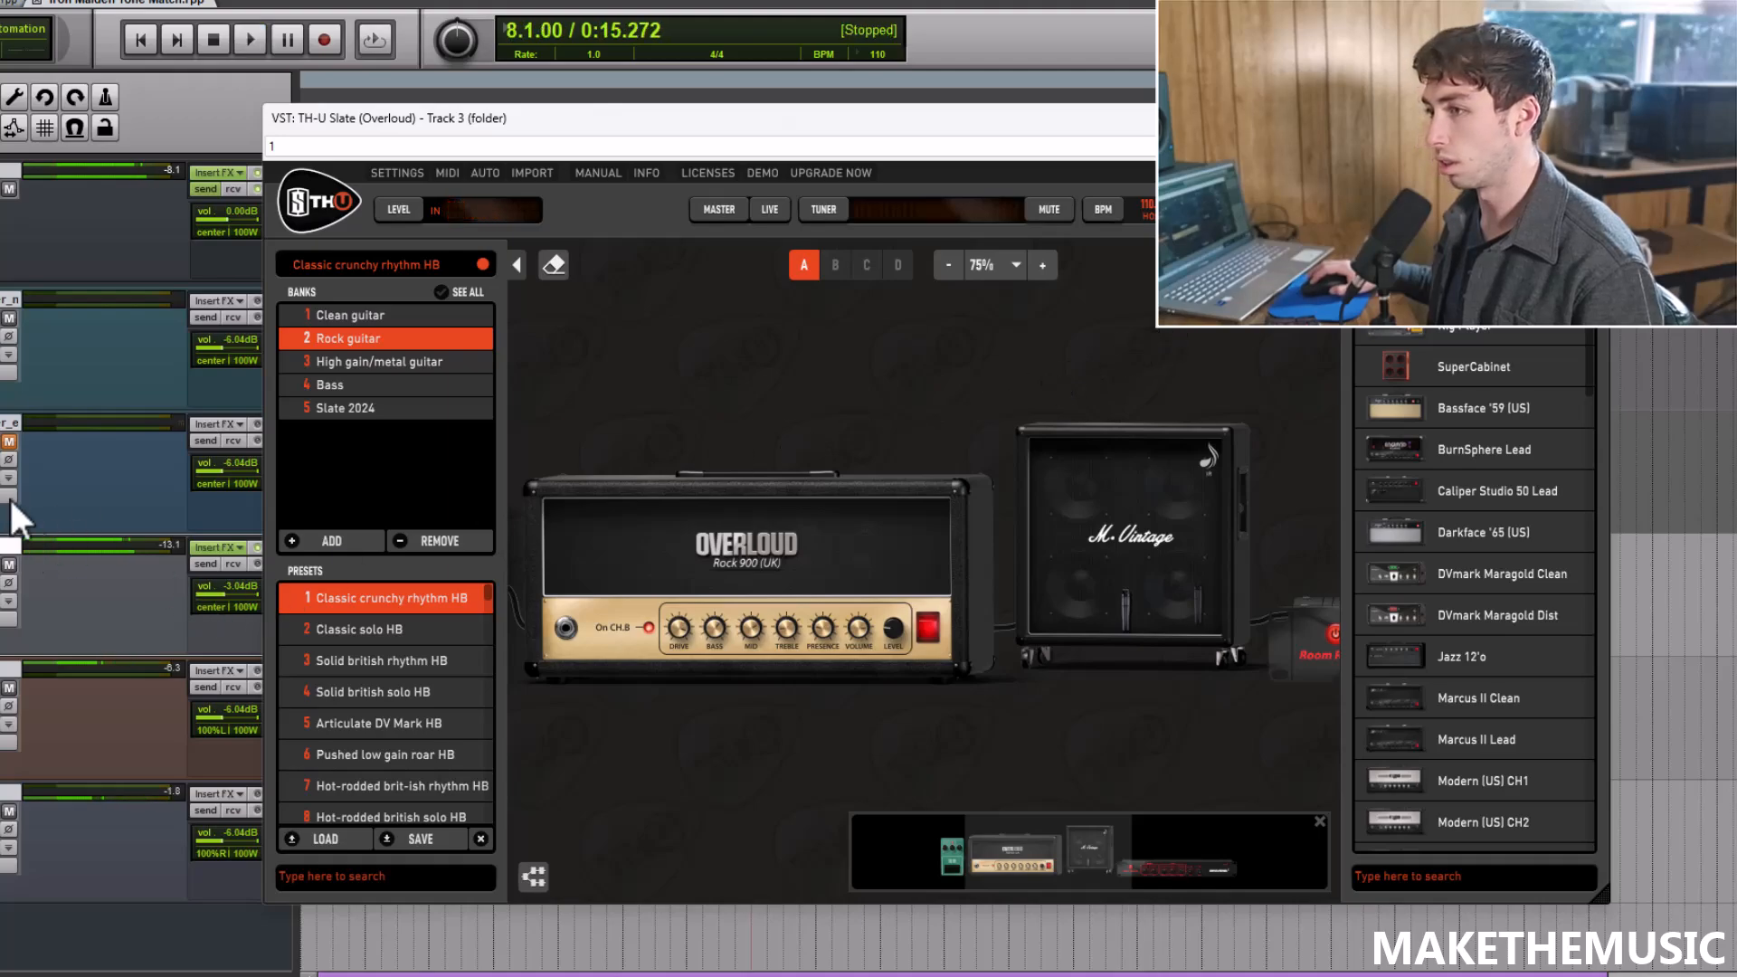
# Step: Compare the processed guitars with the original stem from 8.1.00 and, with the plug-in window moved off the early timeline, from about 3.1.00
pyautogui.press('space')
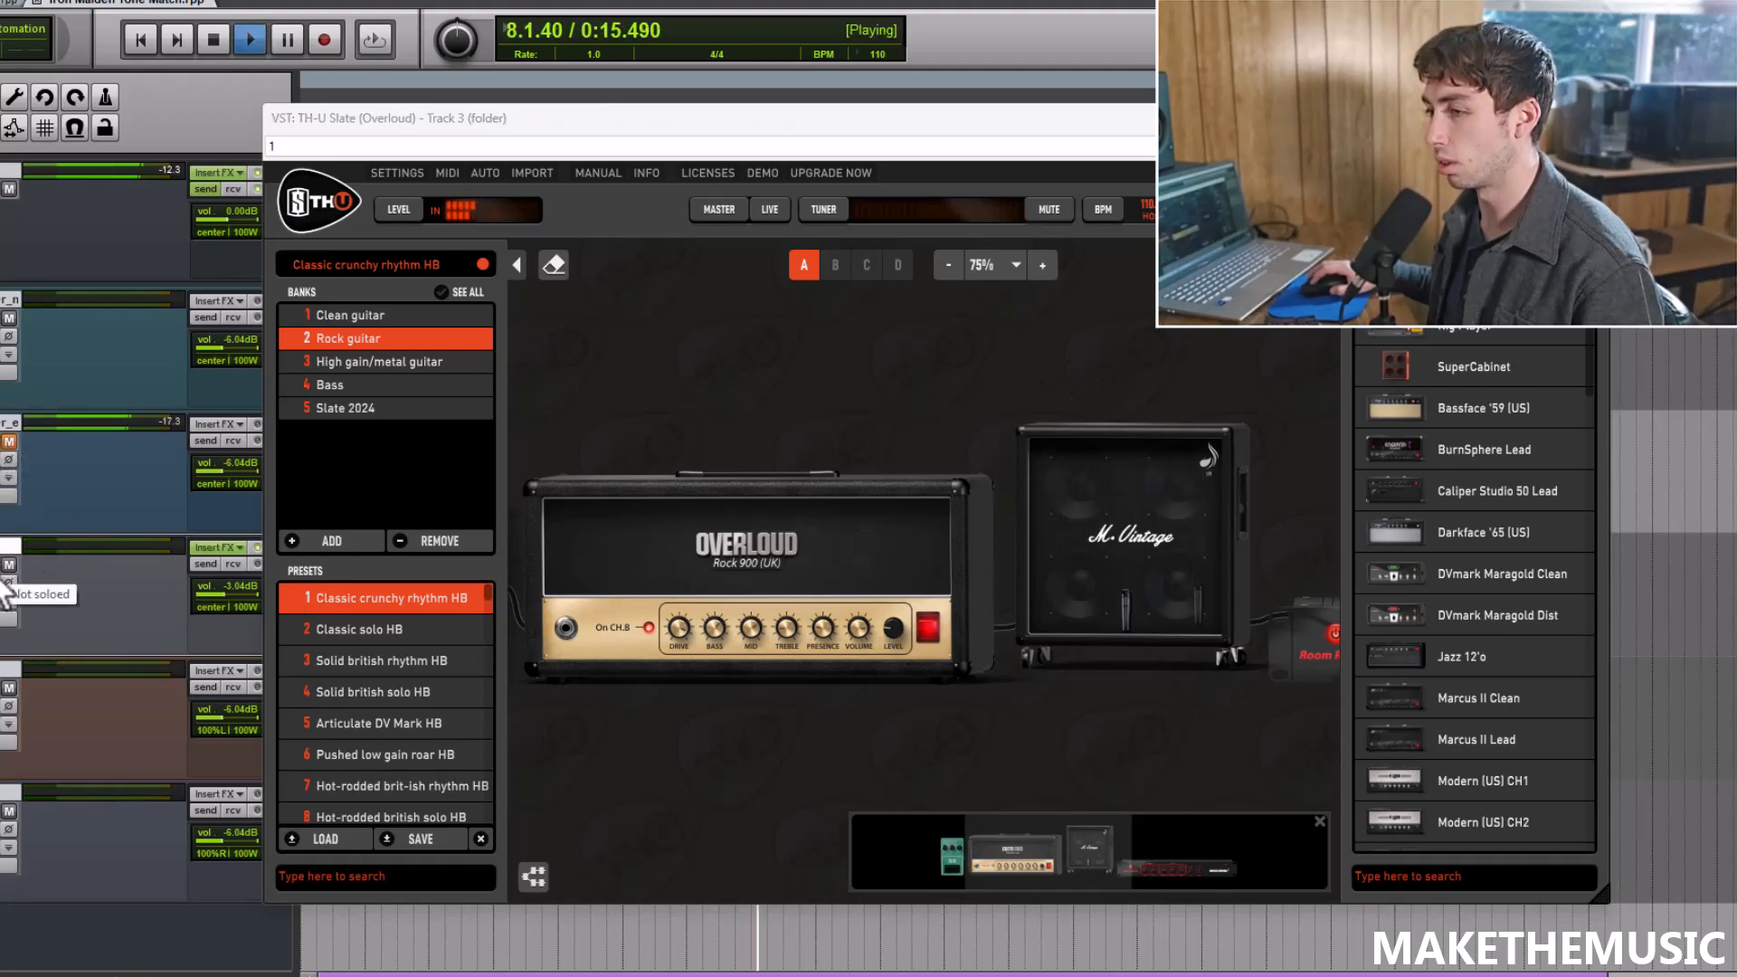
pyautogui.press('space')
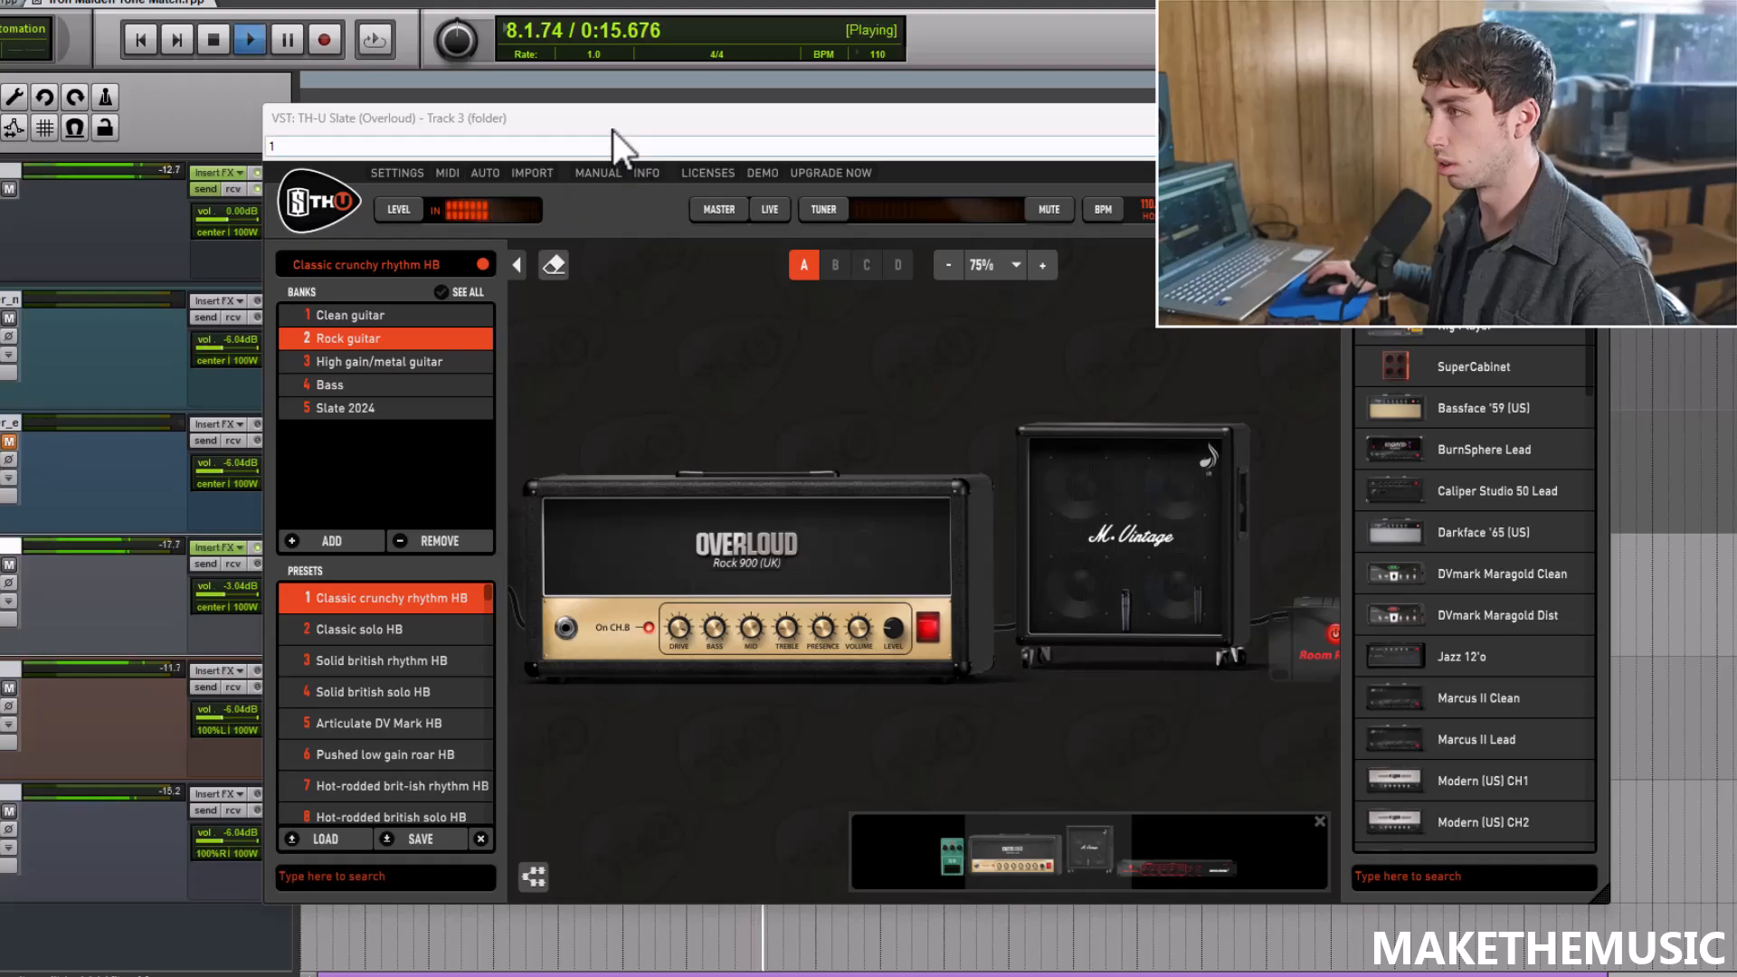
pyautogui.moveTo(623, 120); pyautogui.dragTo(928, 129)
pyautogui.click(428, 133)
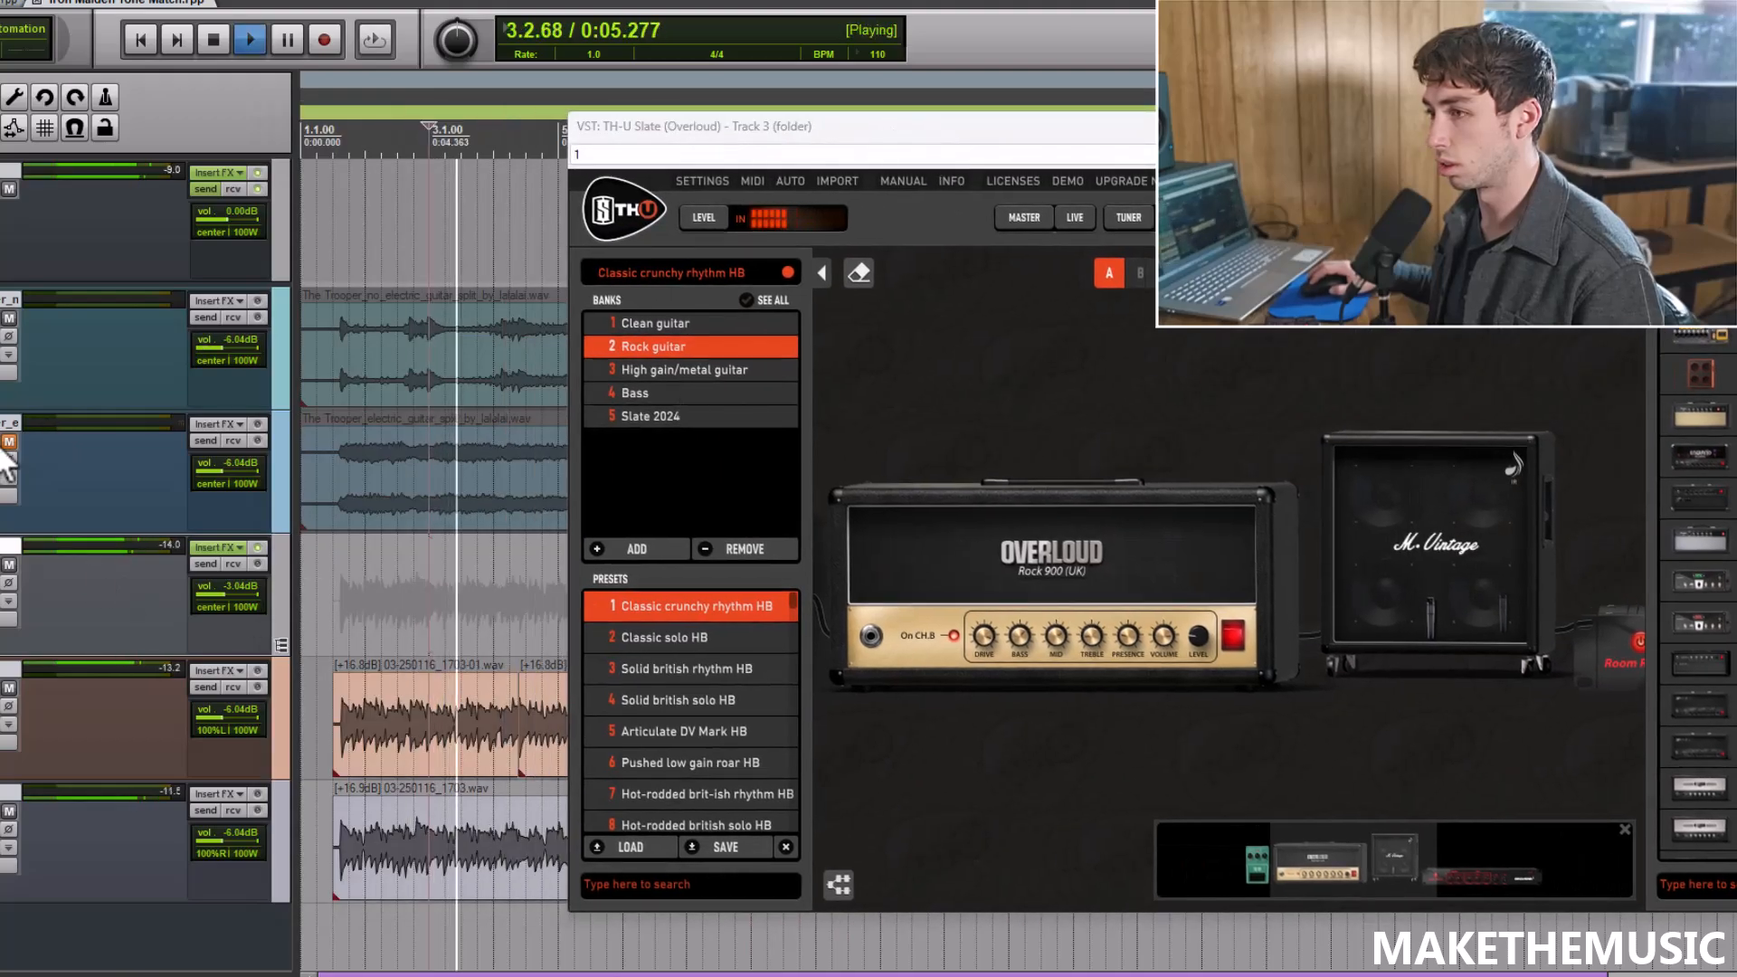
pyautogui.press('space')
pyautogui.press('space')
# Step: Place the playback start at 1.4.00 and compare the original guitar stem with the processed guitars from there
pyautogui.click(349, 602)
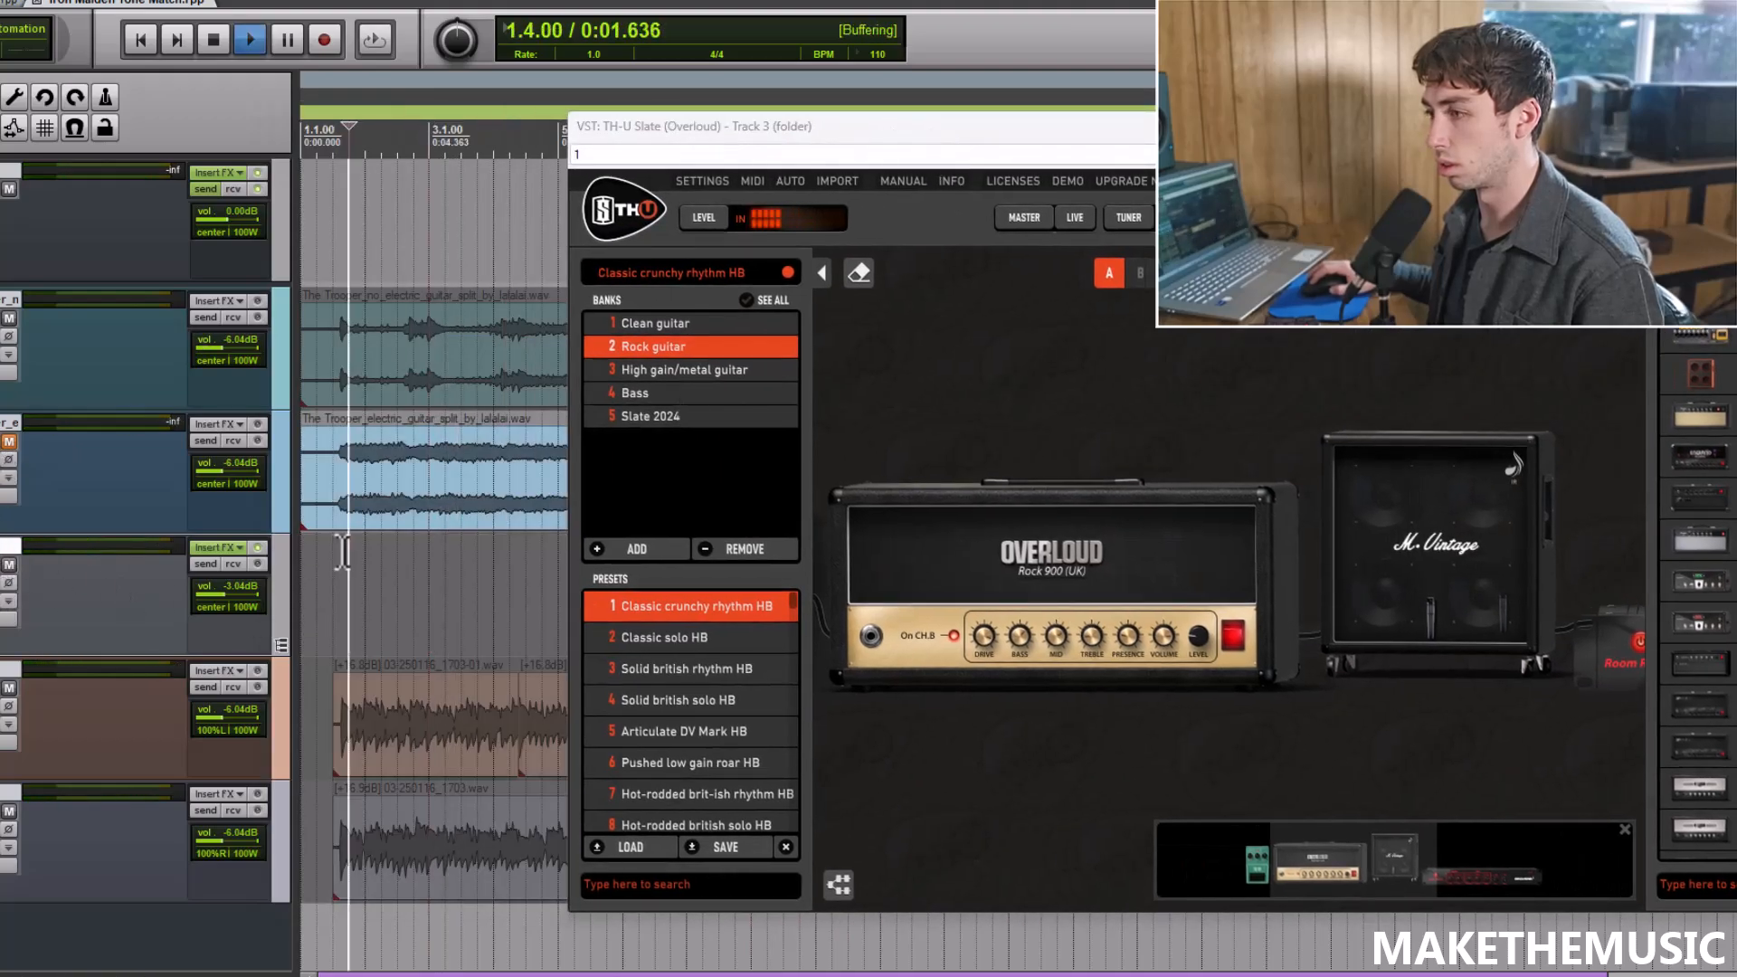
pyautogui.press('space')
pyautogui.click(2, 577)
pyautogui.click(3, 455)
pyautogui.press('space')
pyautogui.press('space')
# Step: Raise the Room Reverb's wet amount slightly while the guitars play from 1.4.00
pyautogui.moveTo(1296, 369); pyautogui.dragTo(995, 380)
pyautogui.moveTo(1396, 361); pyautogui.dragTo(1077, 399)
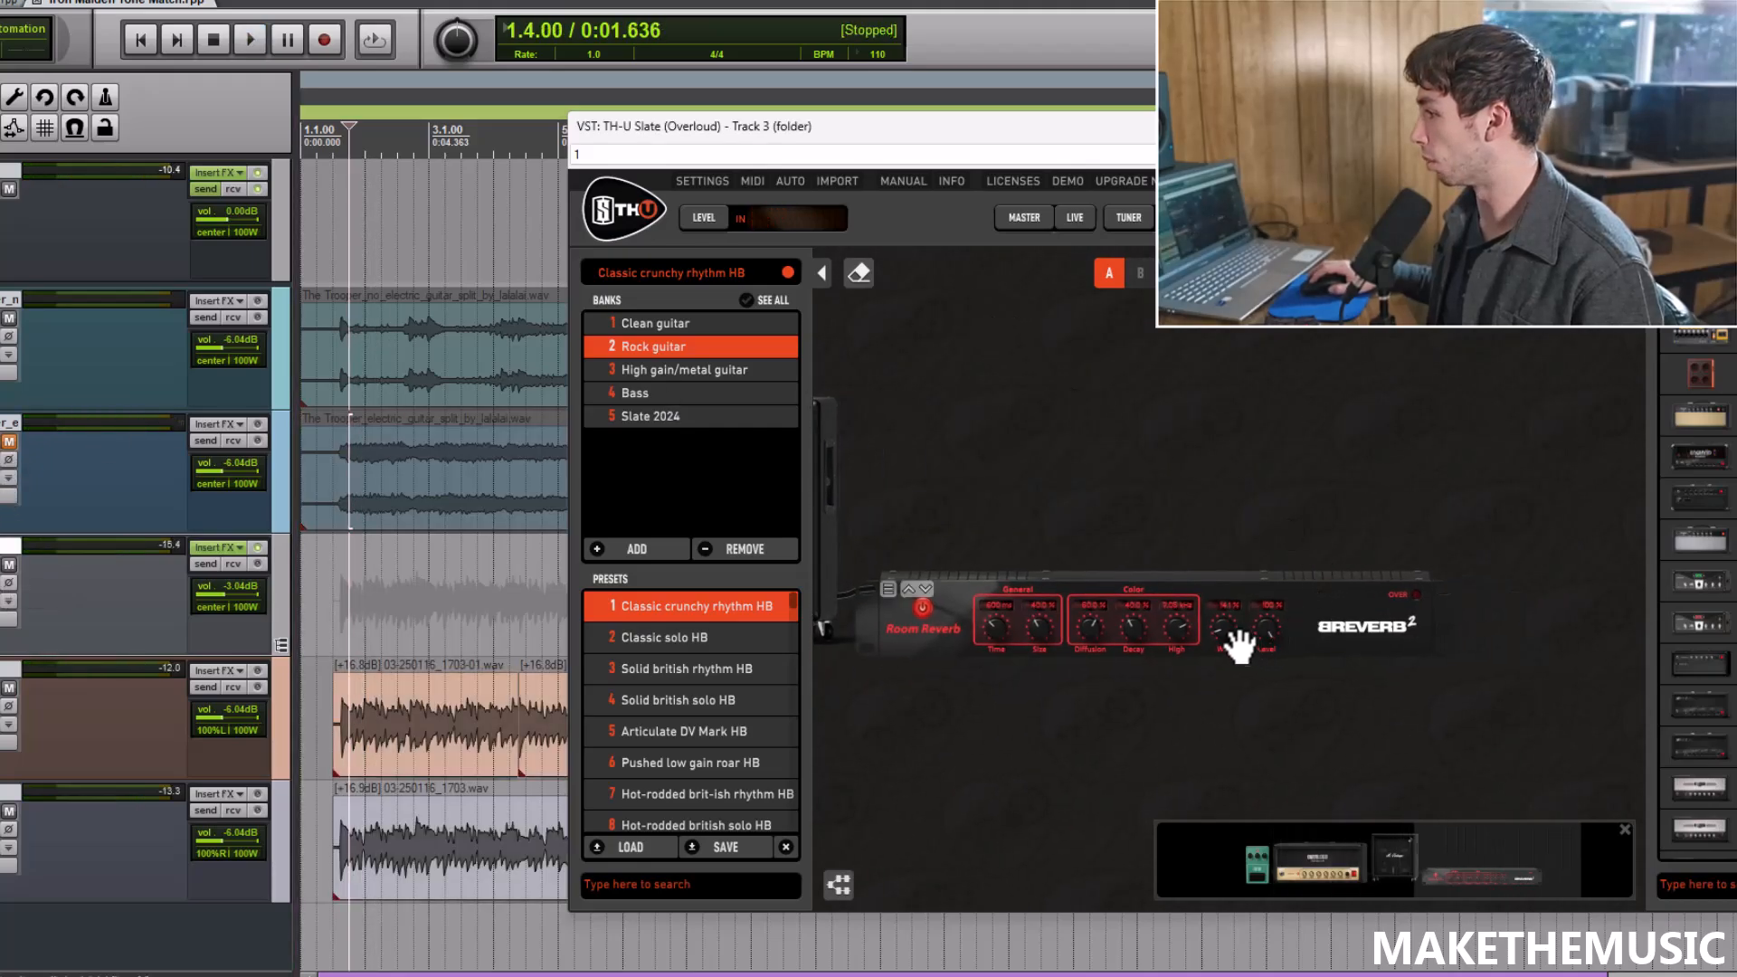
pyautogui.press('space')
pyautogui.moveTo(1221, 630); pyautogui.dragTo(1221, 621)
# Step: Adjust the Rock 900 amp's presence to about 0.587 and its bass to about 7.45 while auditioning the guitars
pyautogui.moveTo(1004, 492); pyautogui.dragTo(1195, 502)
pyautogui.moveTo(839, 709); pyautogui.dragTo(1184, 715)
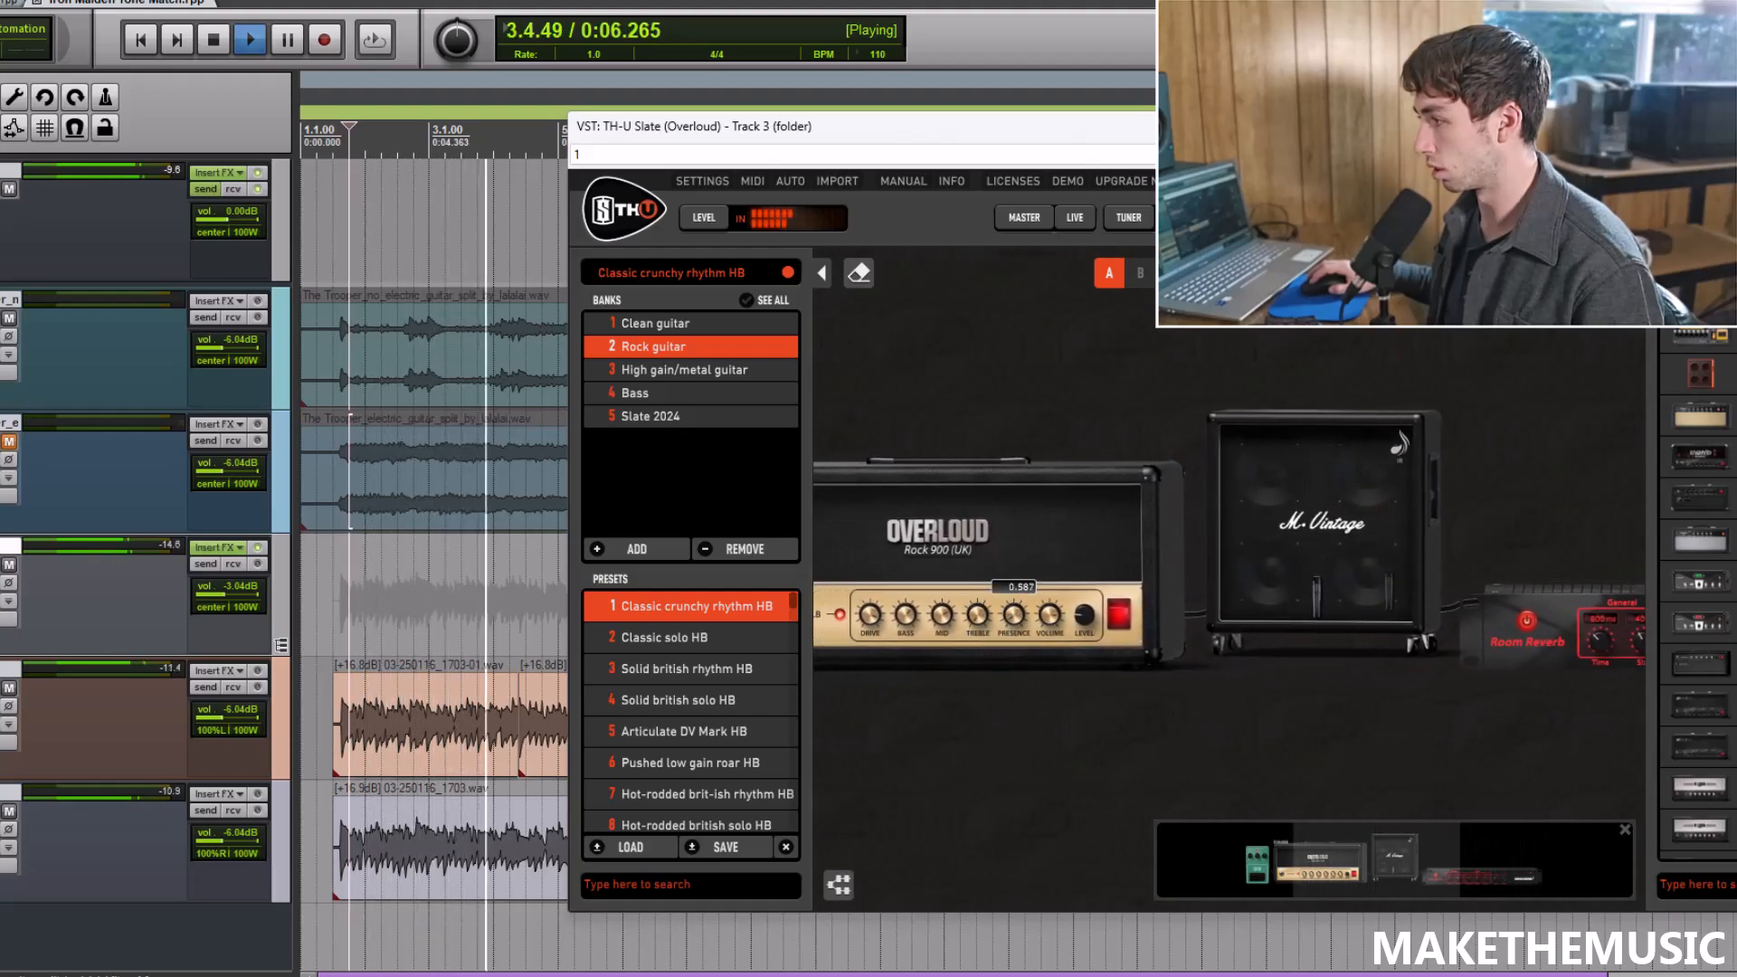
pyautogui.moveTo(977, 620)
pyautogui.press('space')
pyautogui.moveTo(981, 391); pyautogui.dragTo(1021, 374)
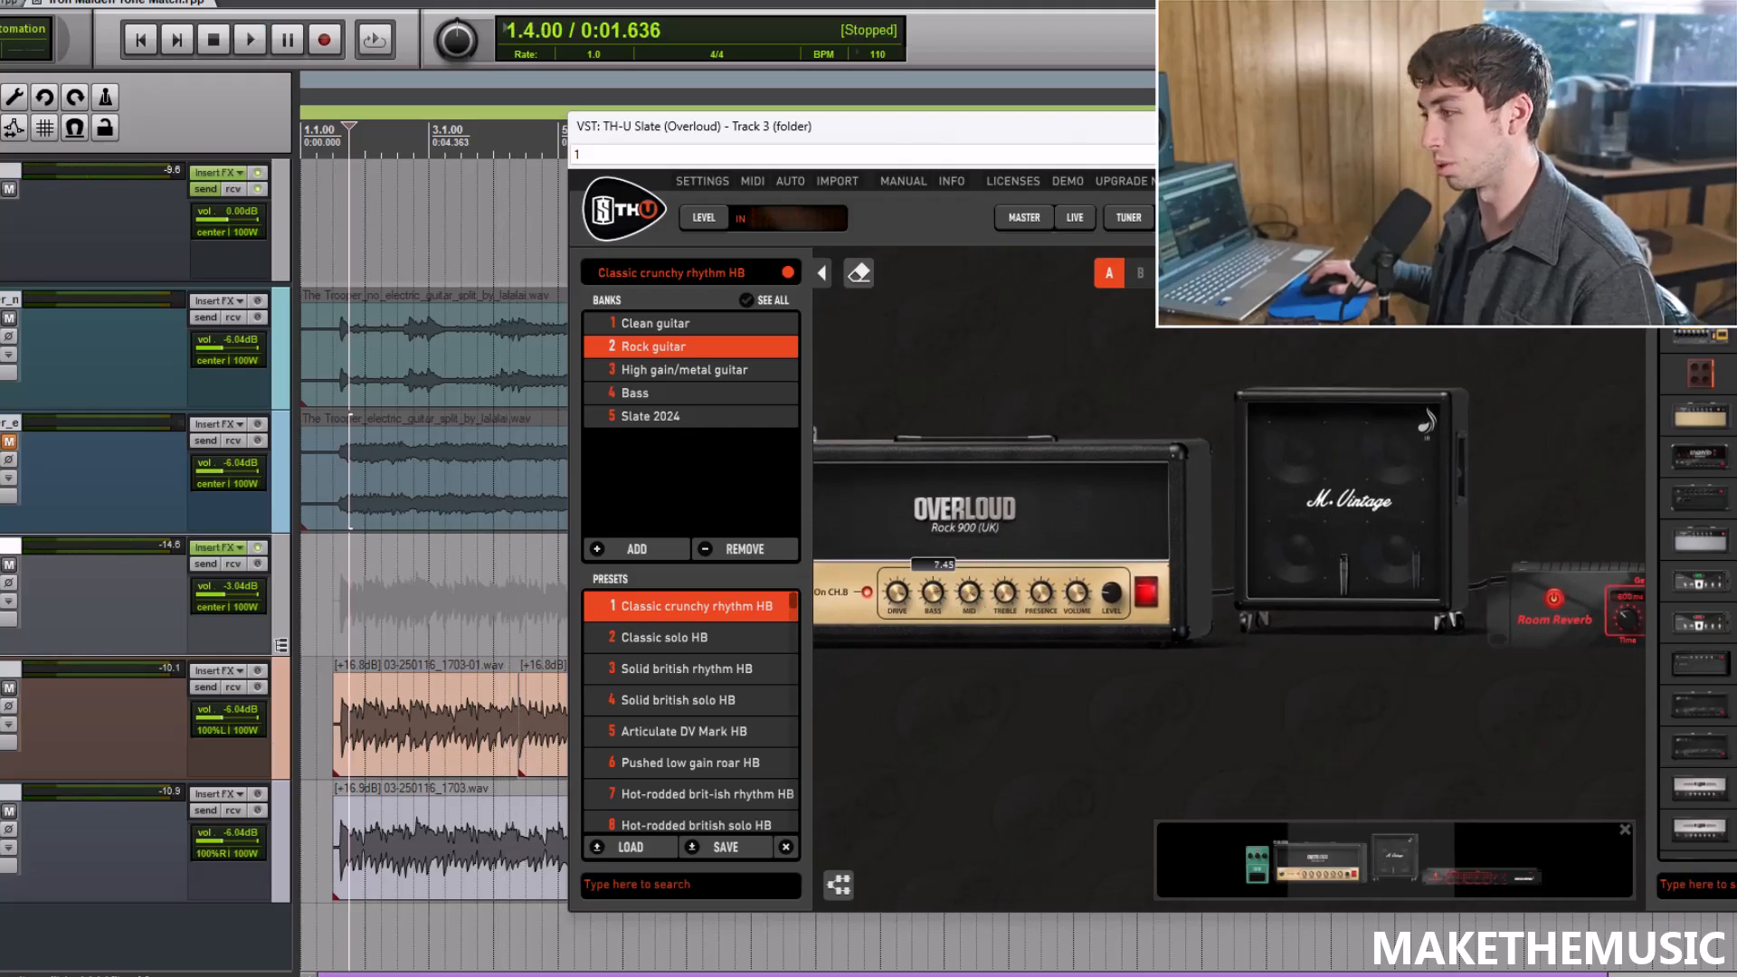
# Step: Replace the 4x12 Vintage (UK) cabinet with the 4x12 Heavy 51 (US) and audition the guitars through both
pyautogui.press('space')
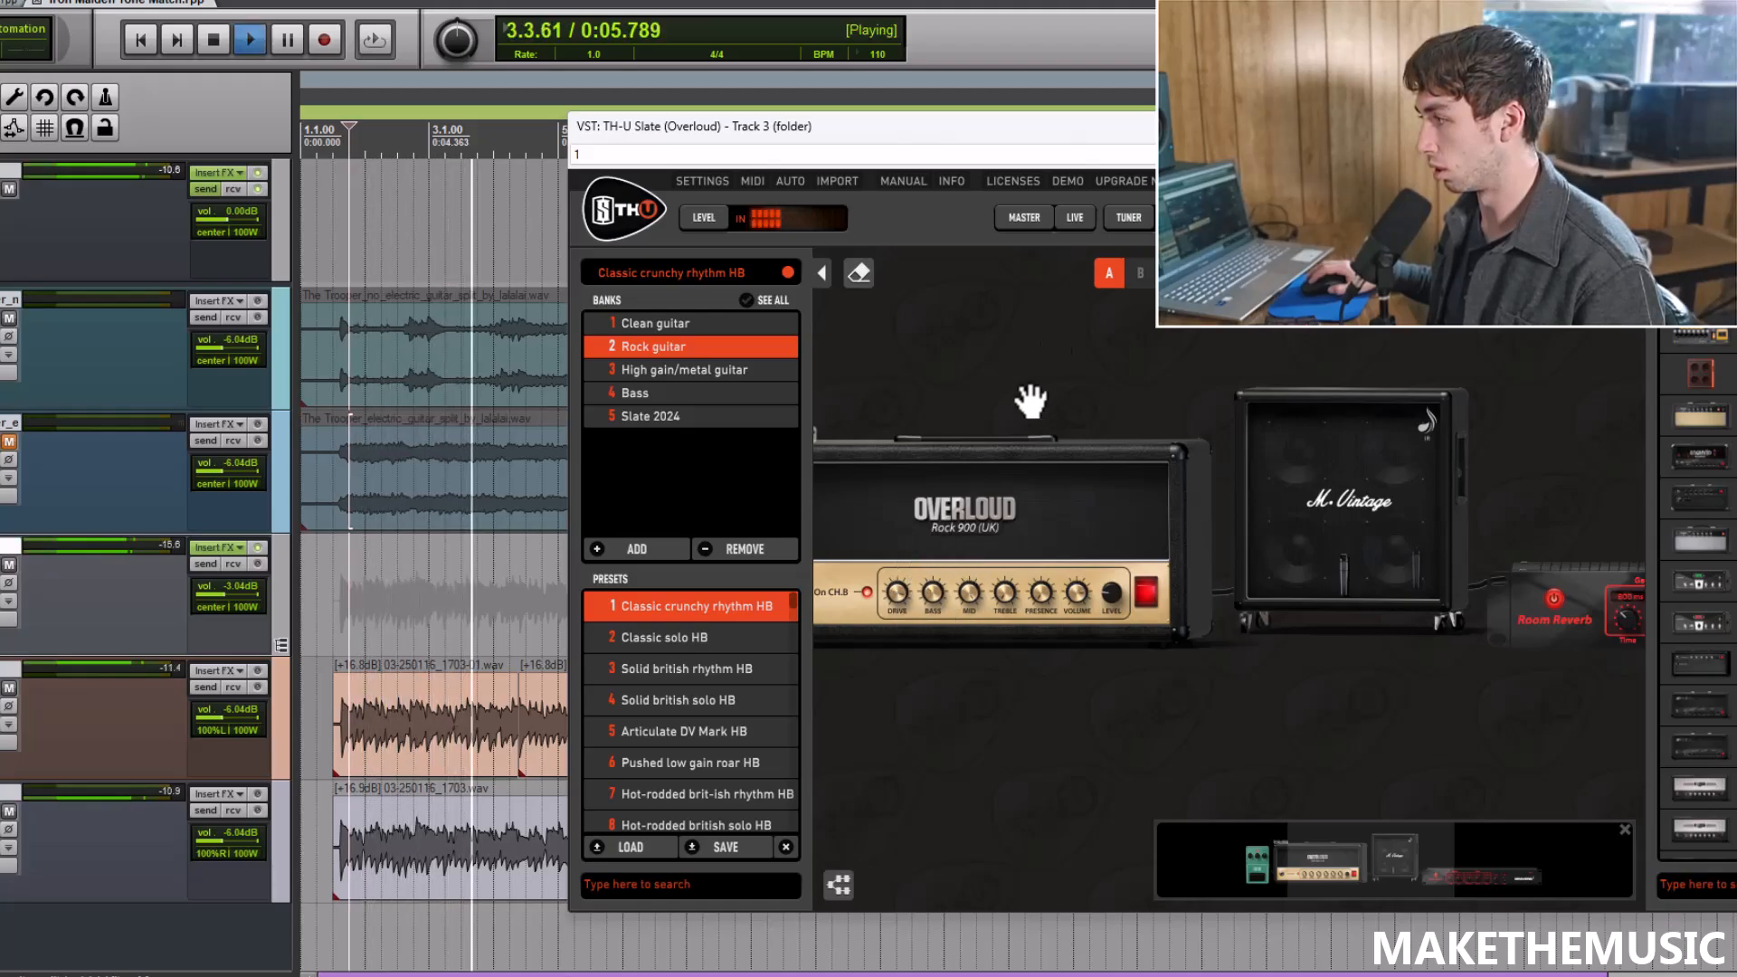
pyautogui.moveTo(1129, 344); pyautogui.dragTo(966, 344)
pyautogui.press('space')
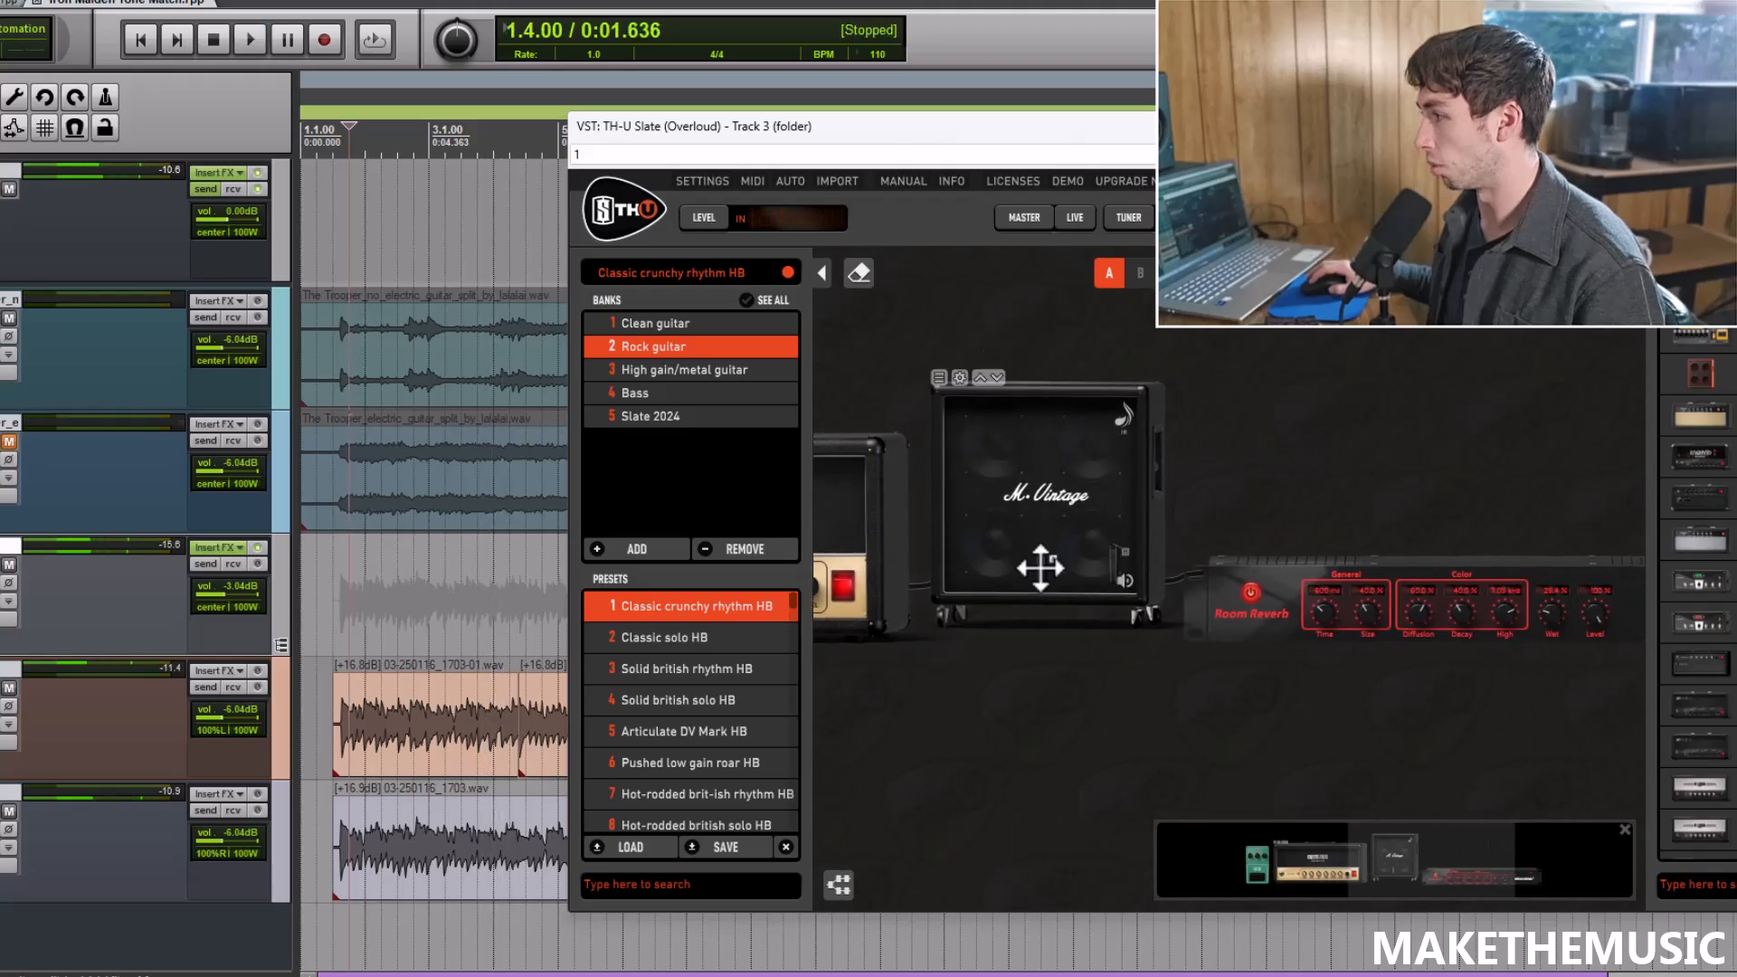
pyautogui.rightClick(1063, 507)
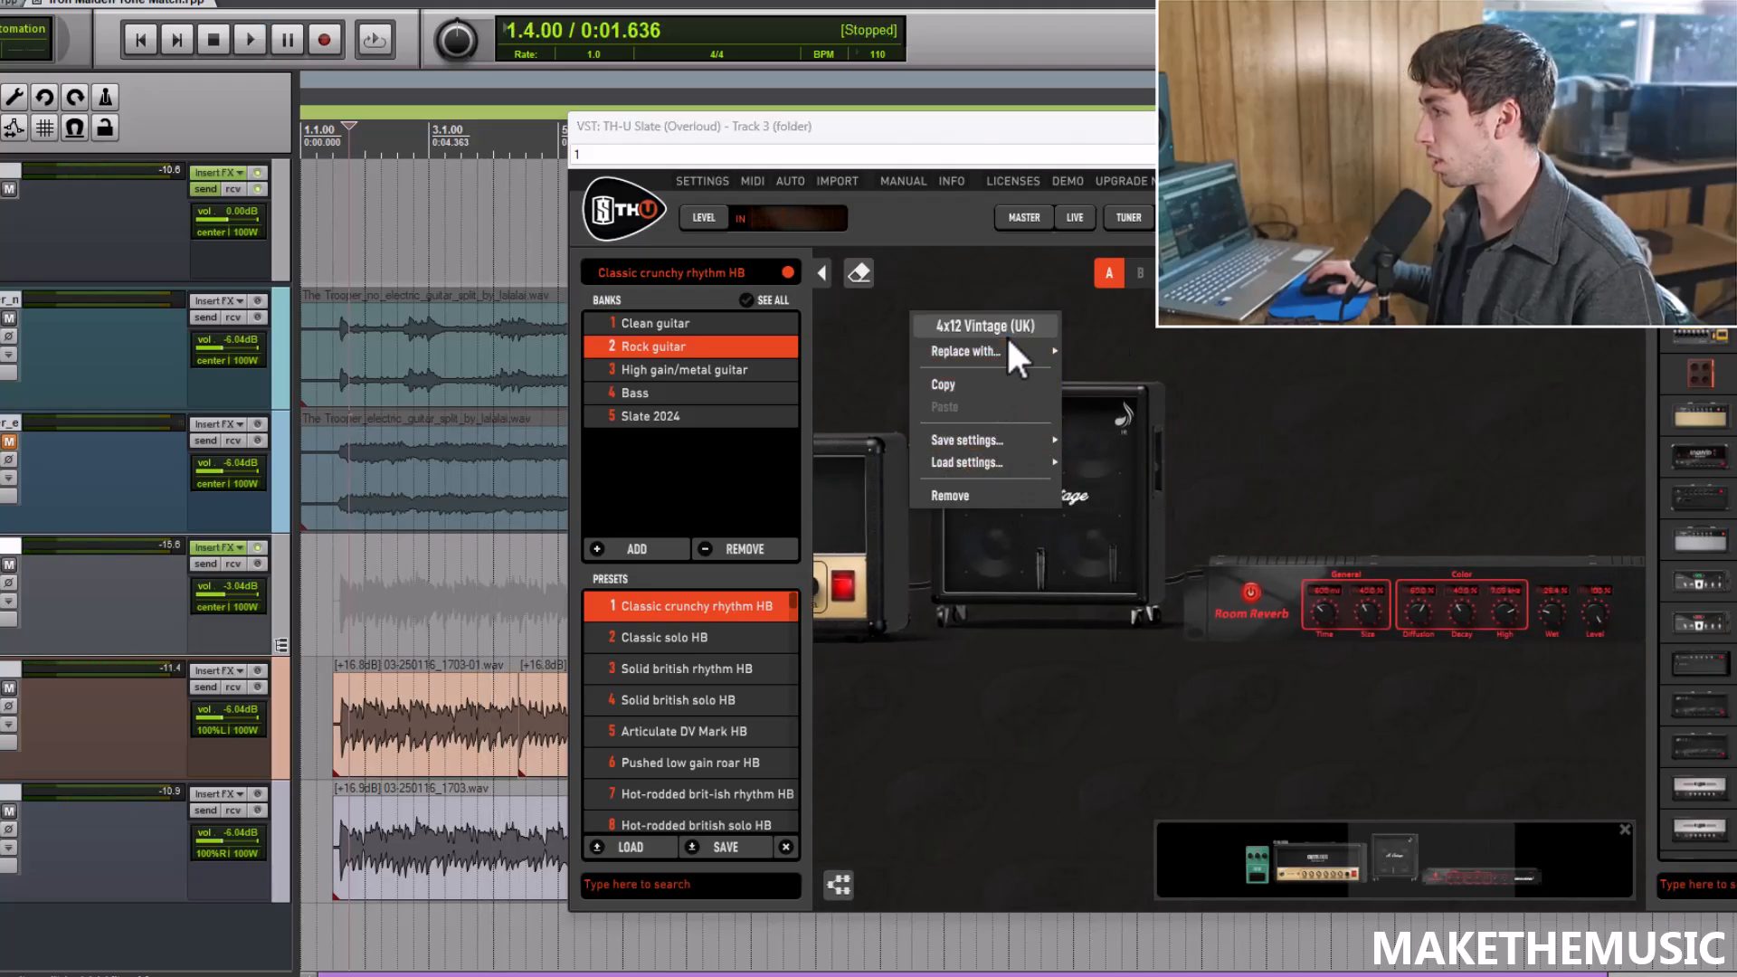
pyautogui.moveTo(1013, 357)
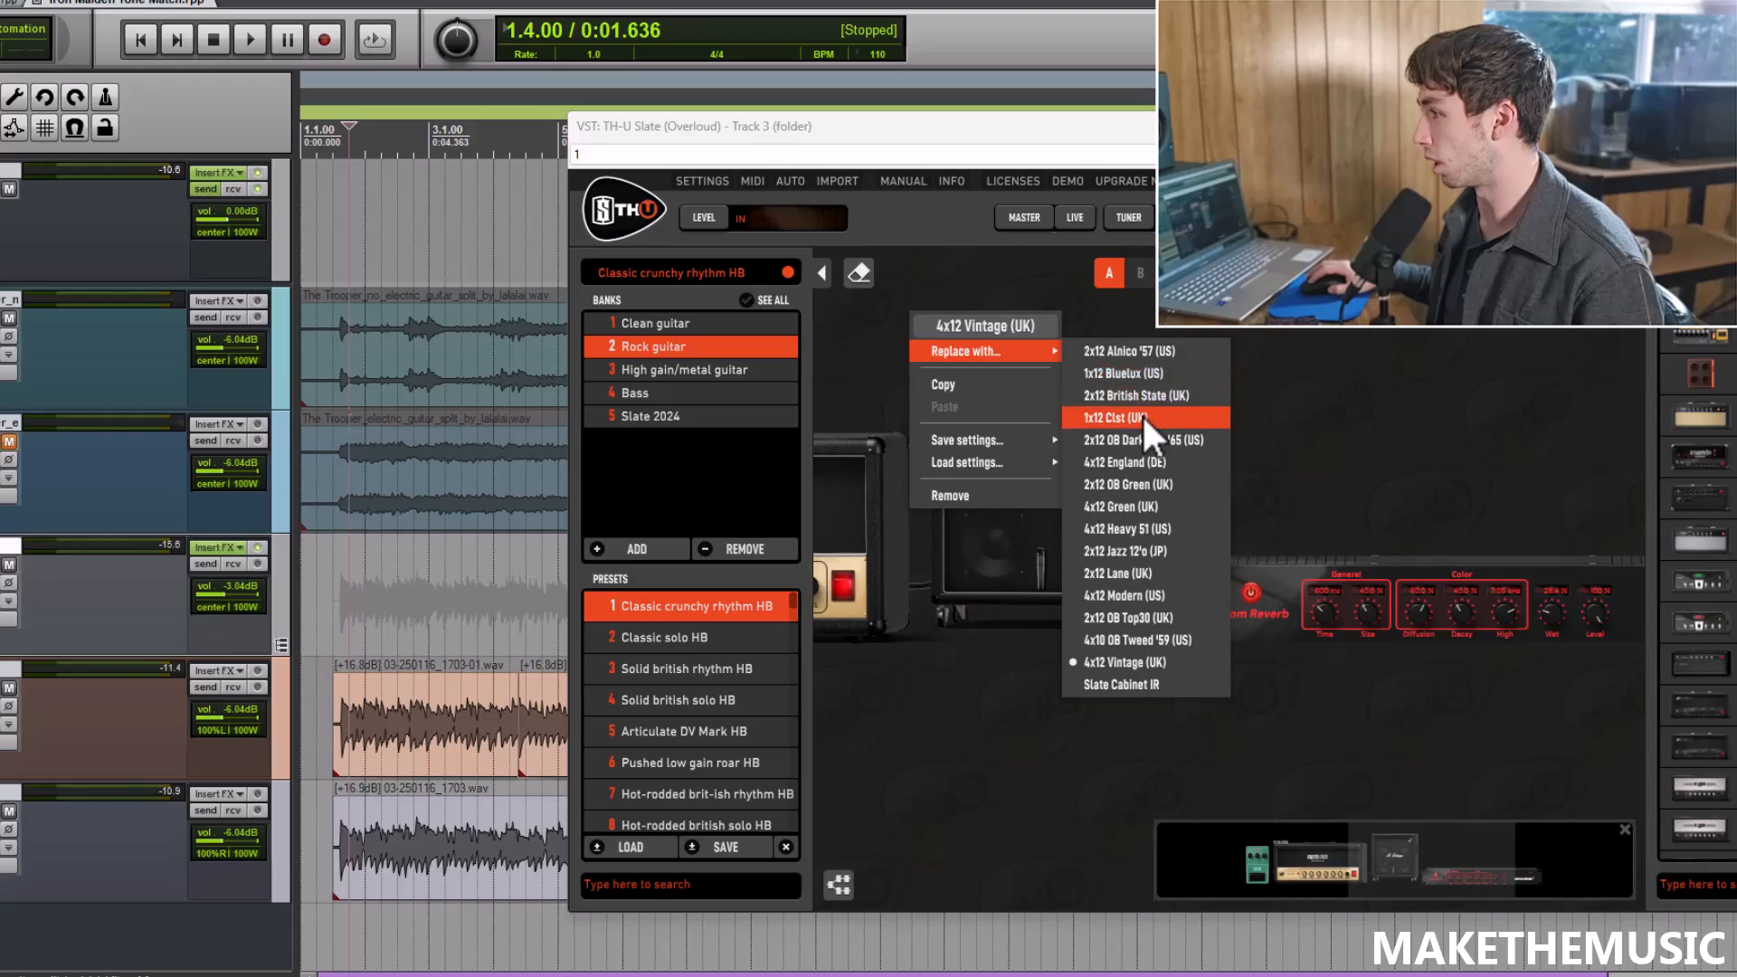
pyautogui.click(1165, 532)
pyautogui.press('space')
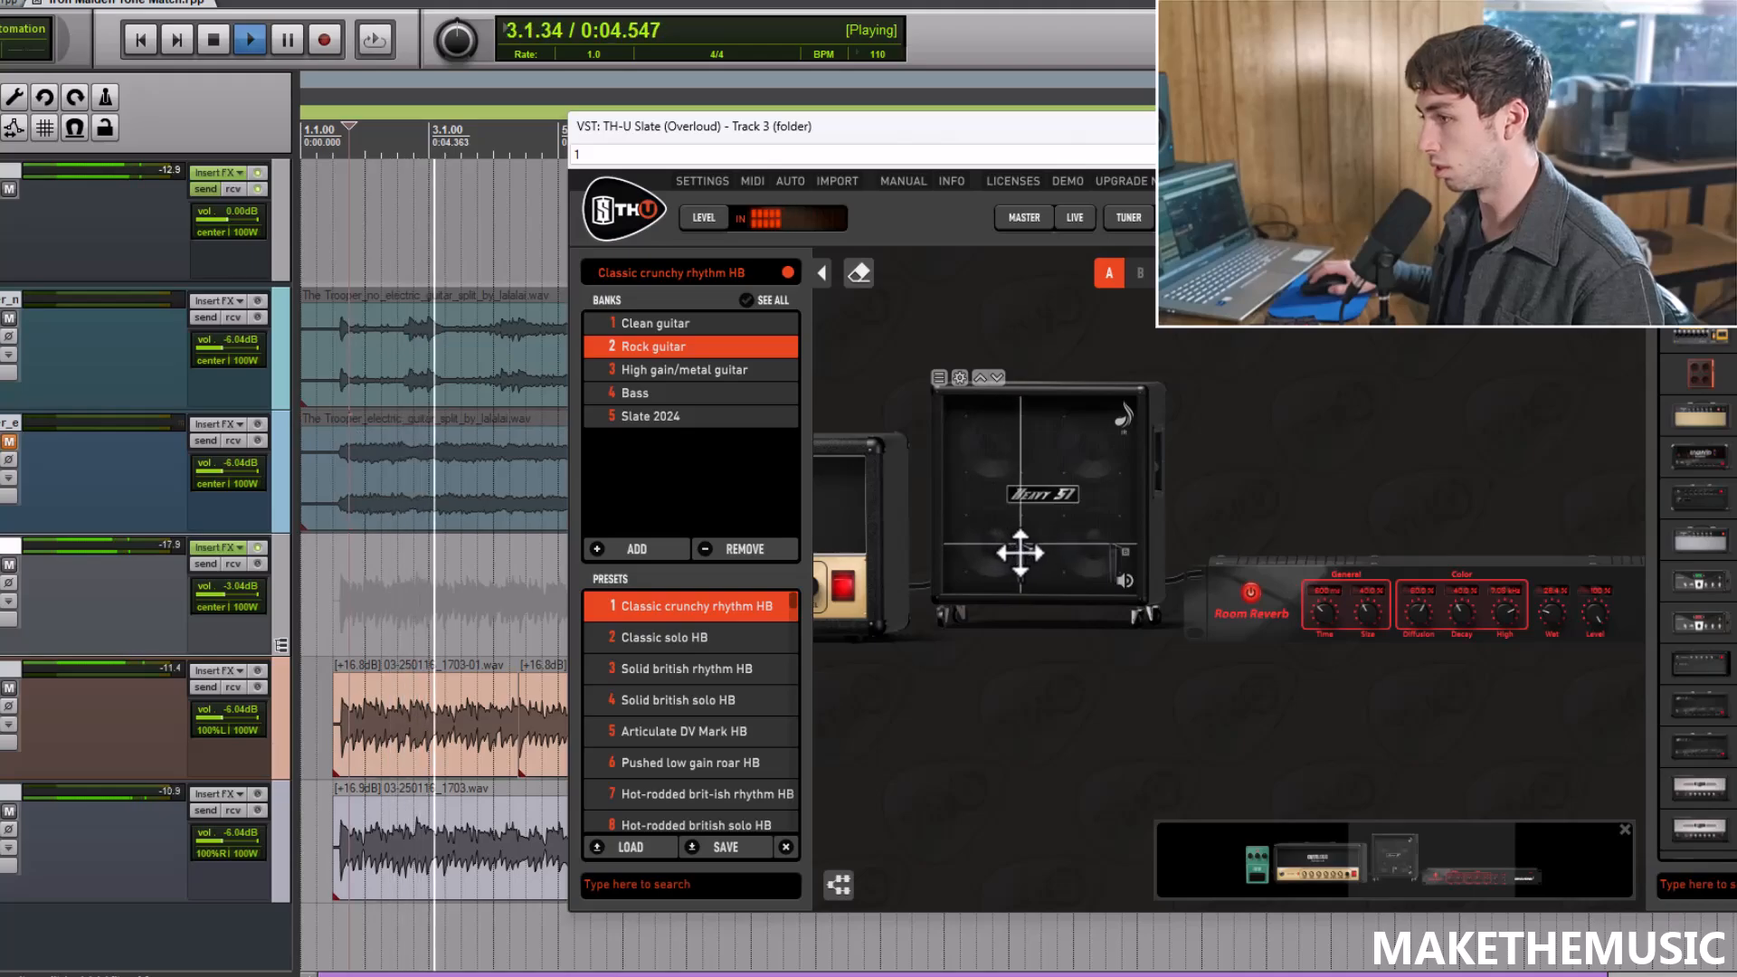
pyautogui.press('space')
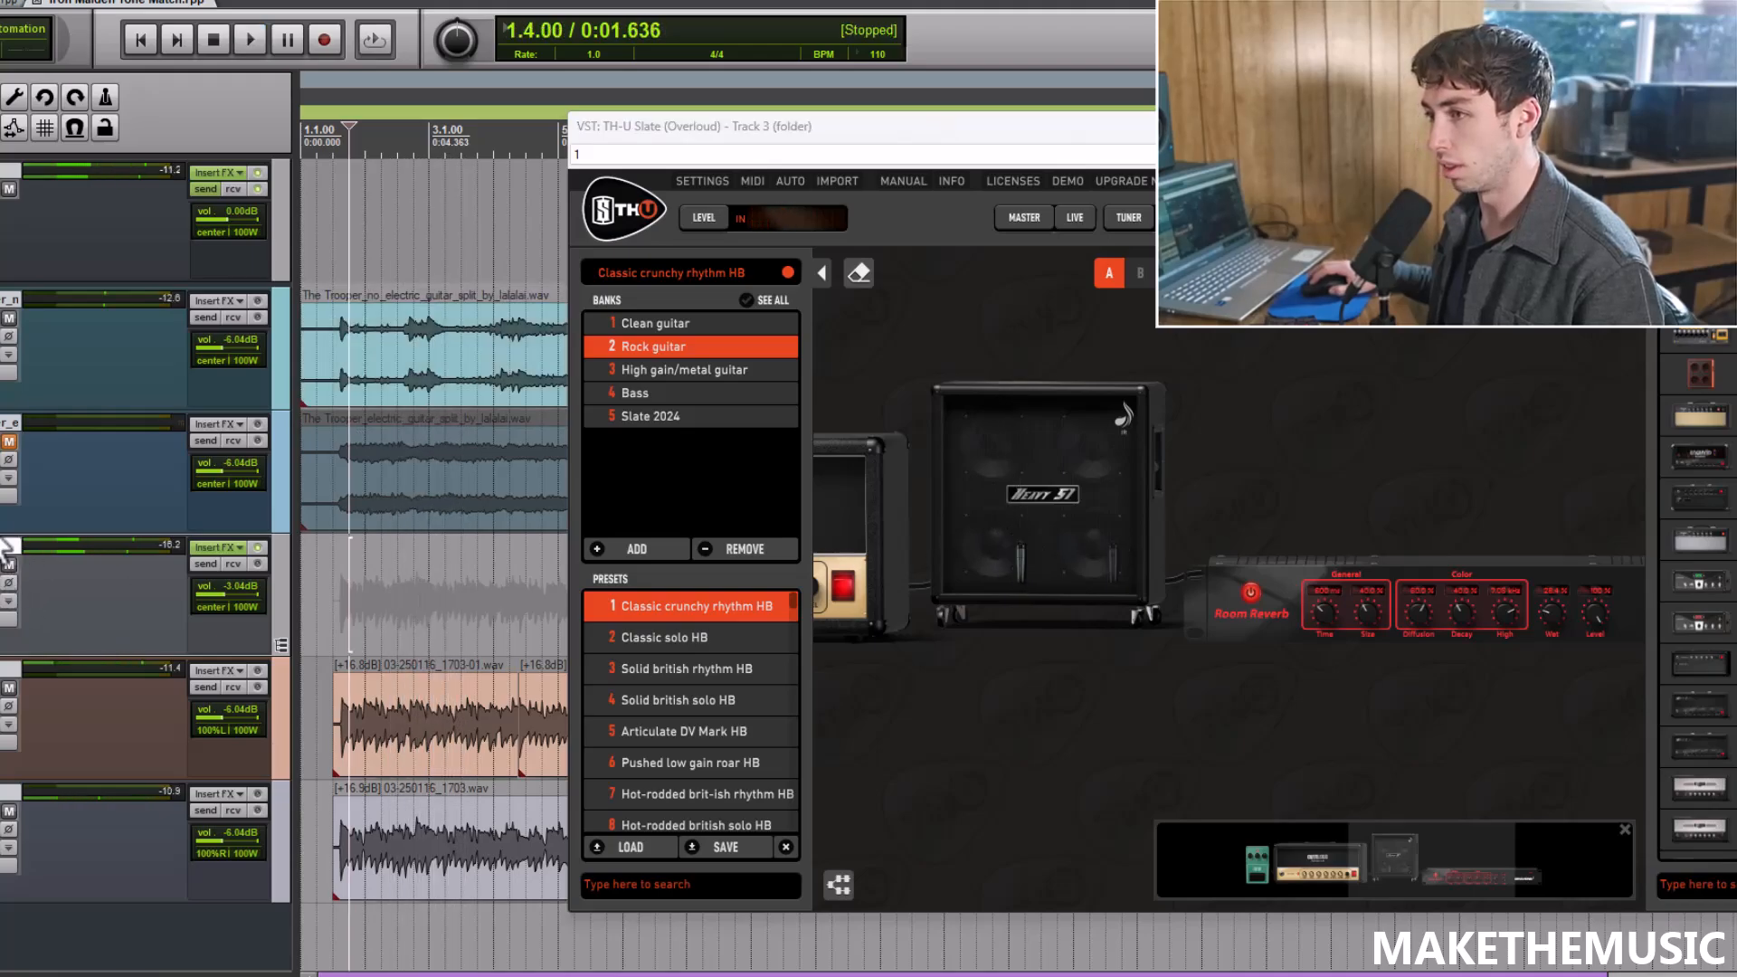
# Step: Compare the original guitar stem with the guitars processed through the Heavy 51 cabinet from 1.4.00
pyautogui.click(7, 460)
pyautogui.press('space')
pyautogui.click(7, 461)
pyautogui.press('space')
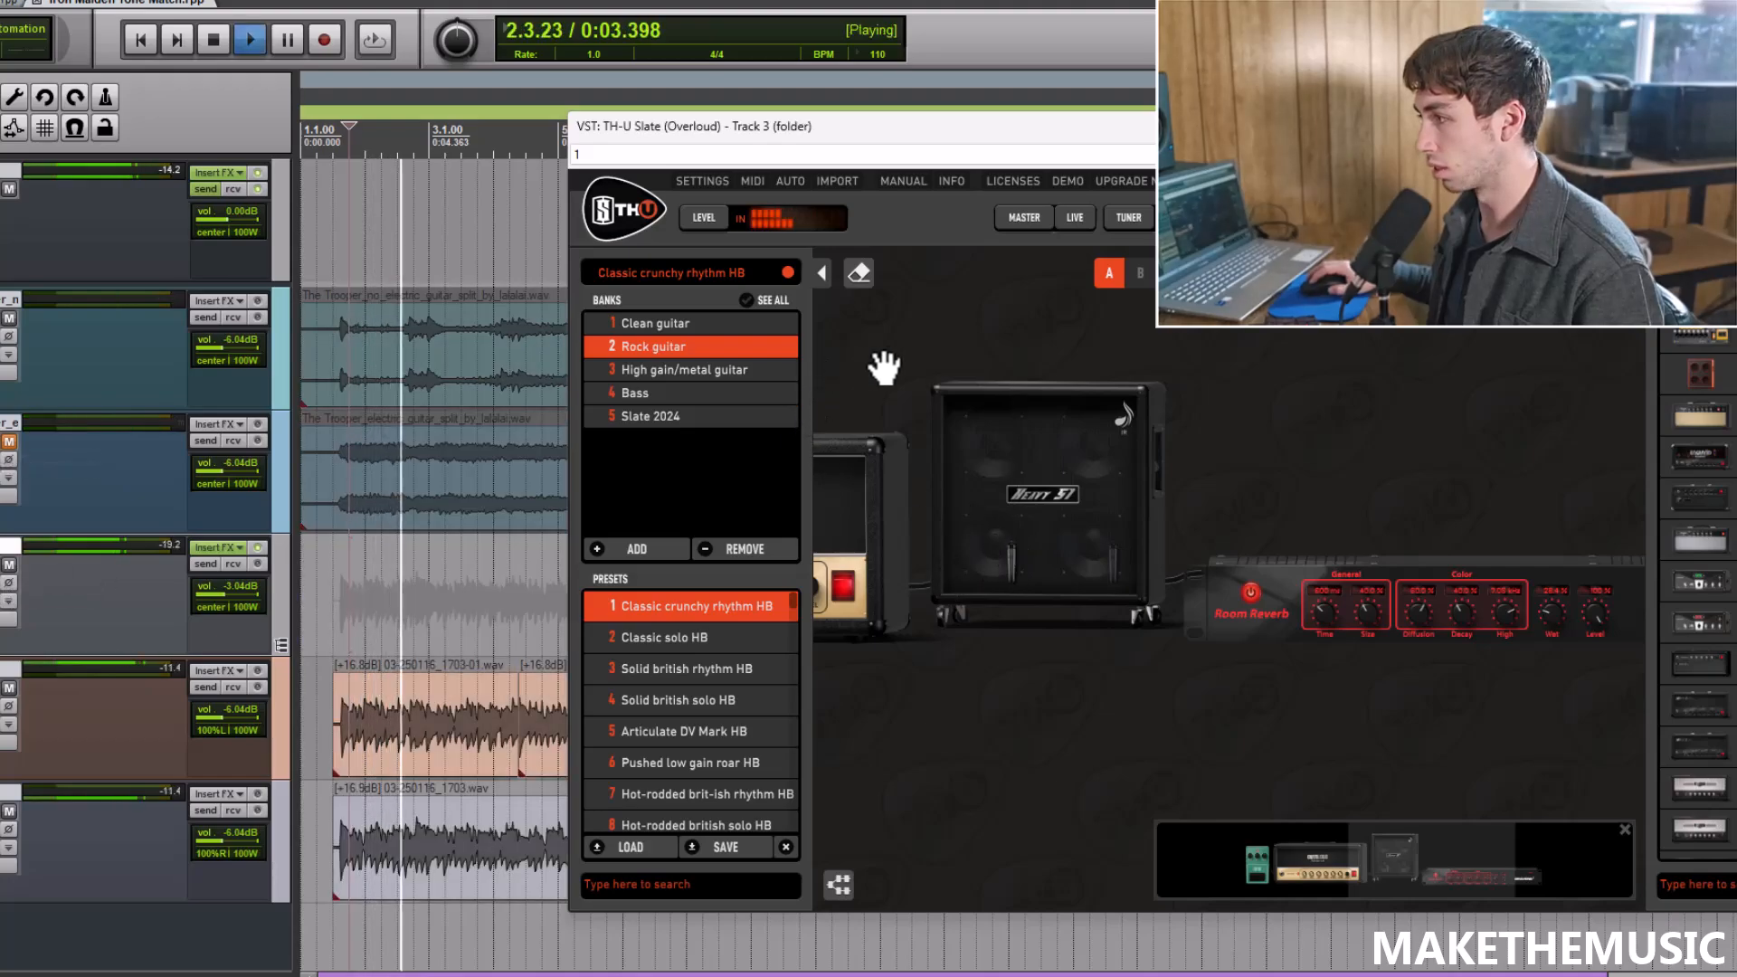
# Step: Raise the Rock 900 amp's presence to about 0.853 and shift the Heavy 51 cabinet's microphone slightly during playback
pyautogui.moveTo(875, 368); pyautogui.dragTo(1136, 341)
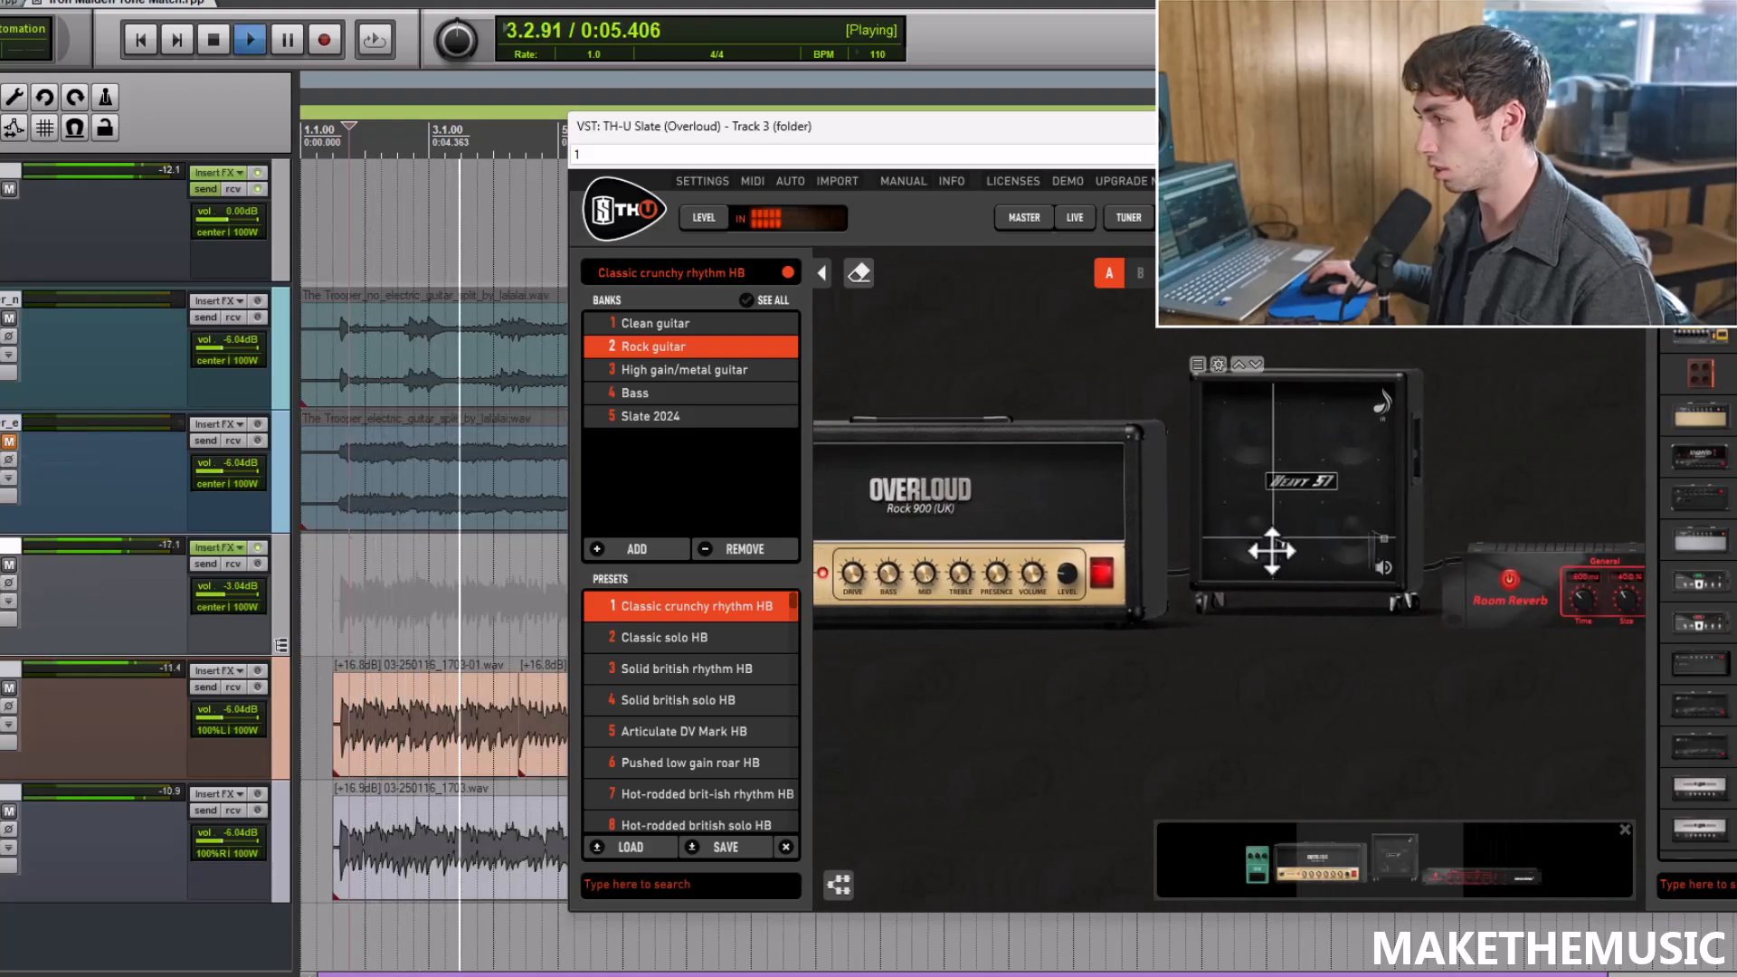
pyautogui.moveTo(960, 573)
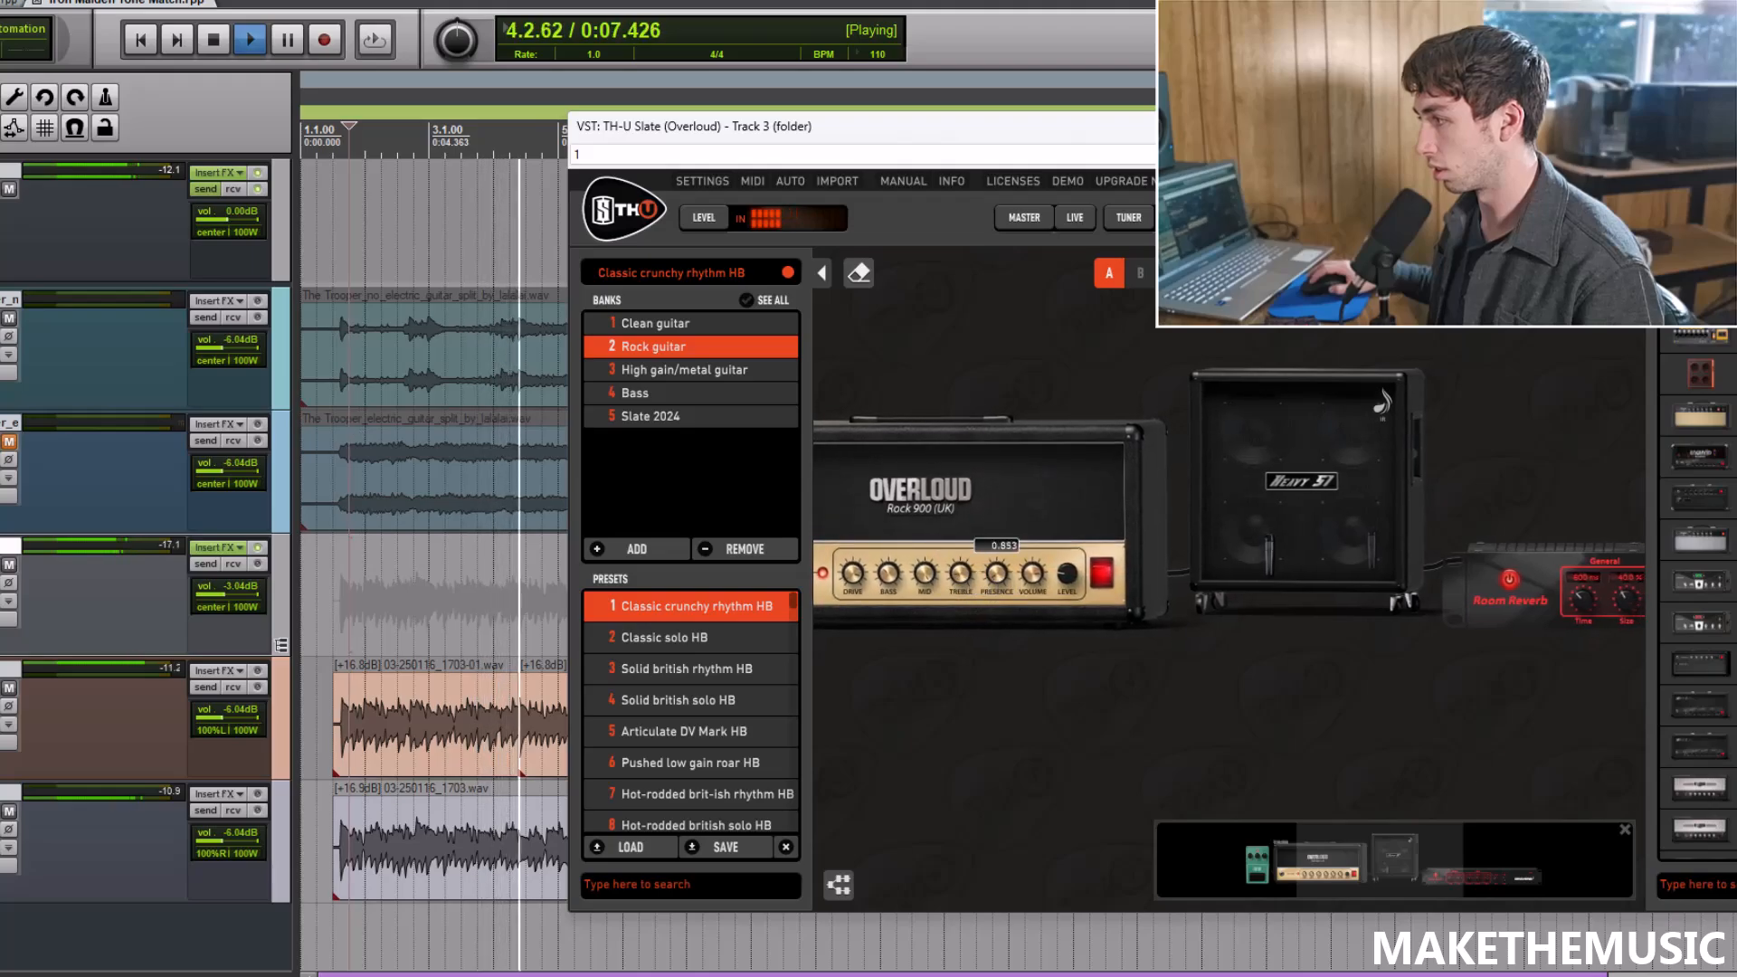
pyautogui.moveTo(1269, 541); pyautogui.dragTo(1284, 552)
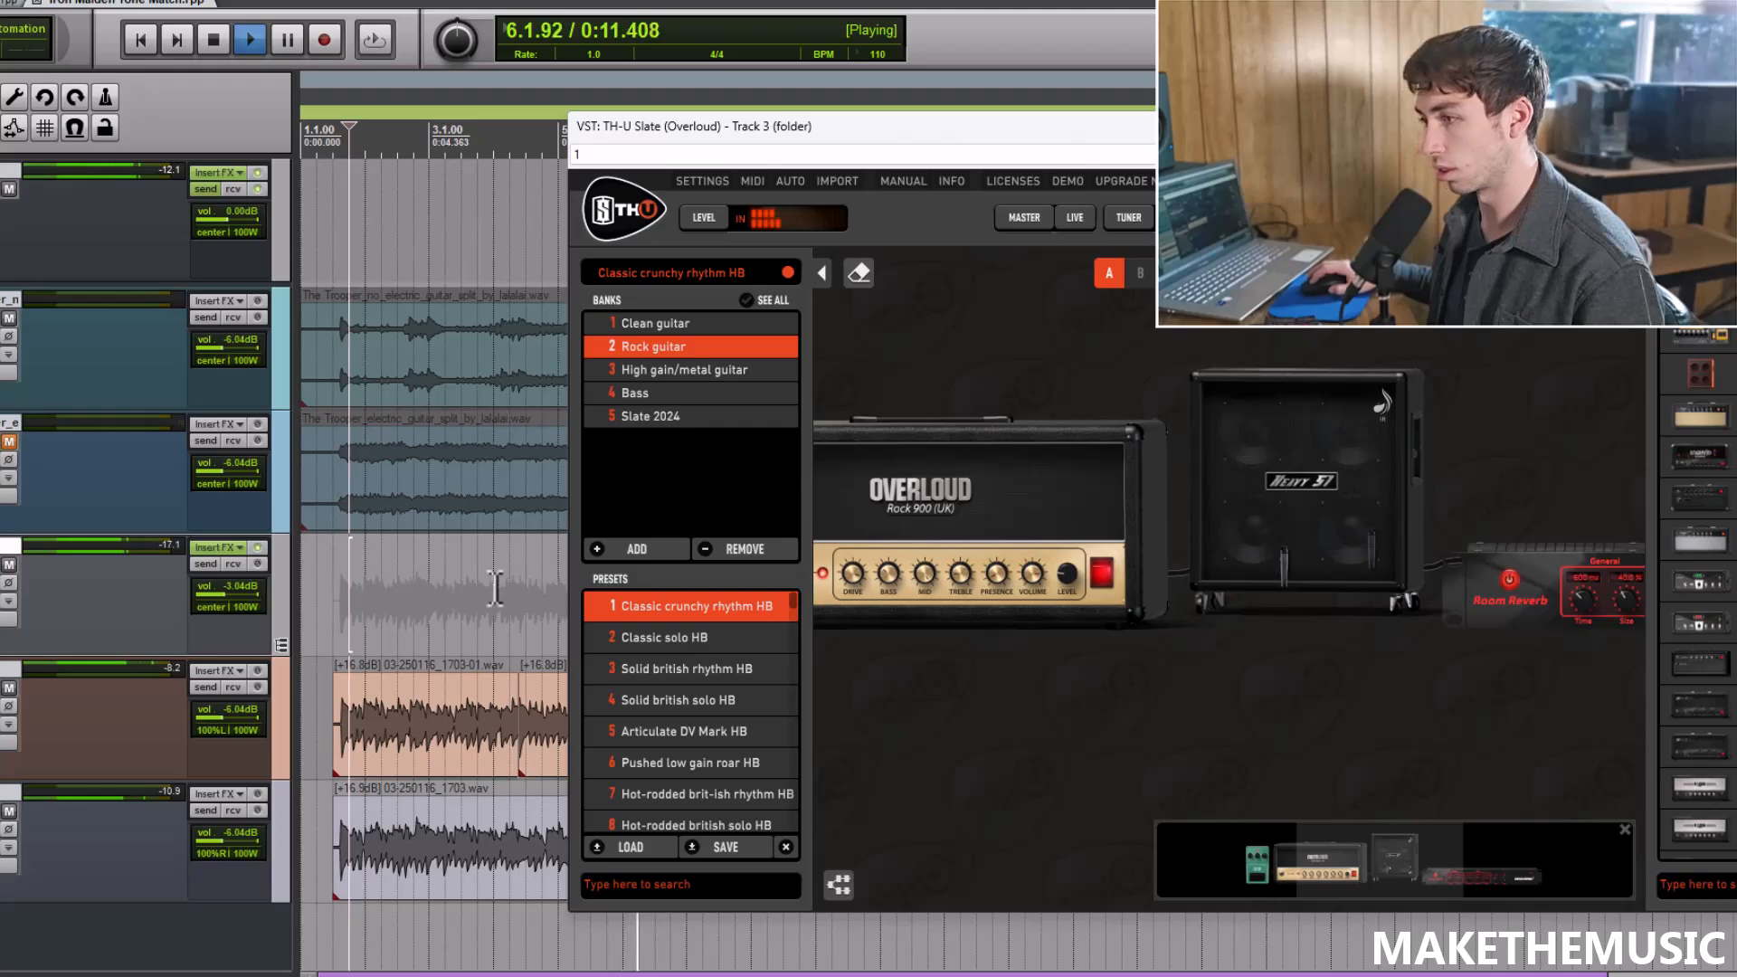
# Step: Place the playback start at 8.3.00 and compare the original guitar stem with the processed guitars from there
pyautogui.scroll(-3, 432, 592)
pyautogui.press('space')
pyautogui.click(475, 619)
pyautogui.press('space')
pyautogui.scroll(2, 529, 591)
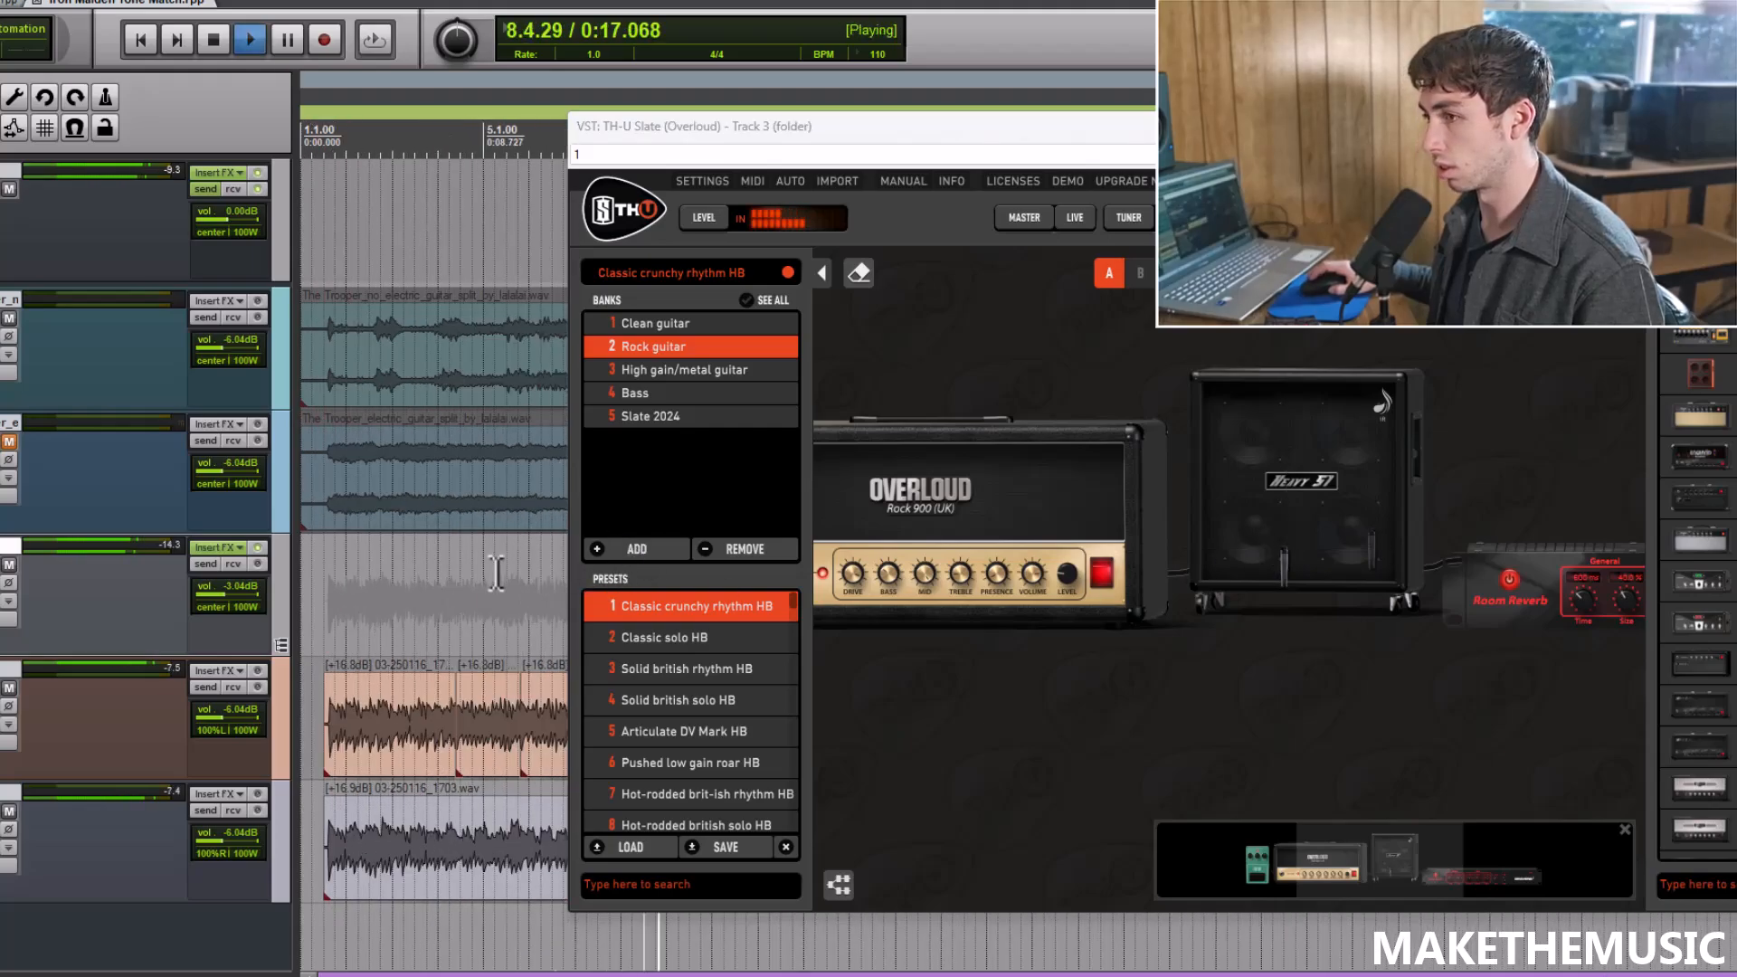
pyautogui.scroll(-2, 529, 591)
pyautogui.press('space')
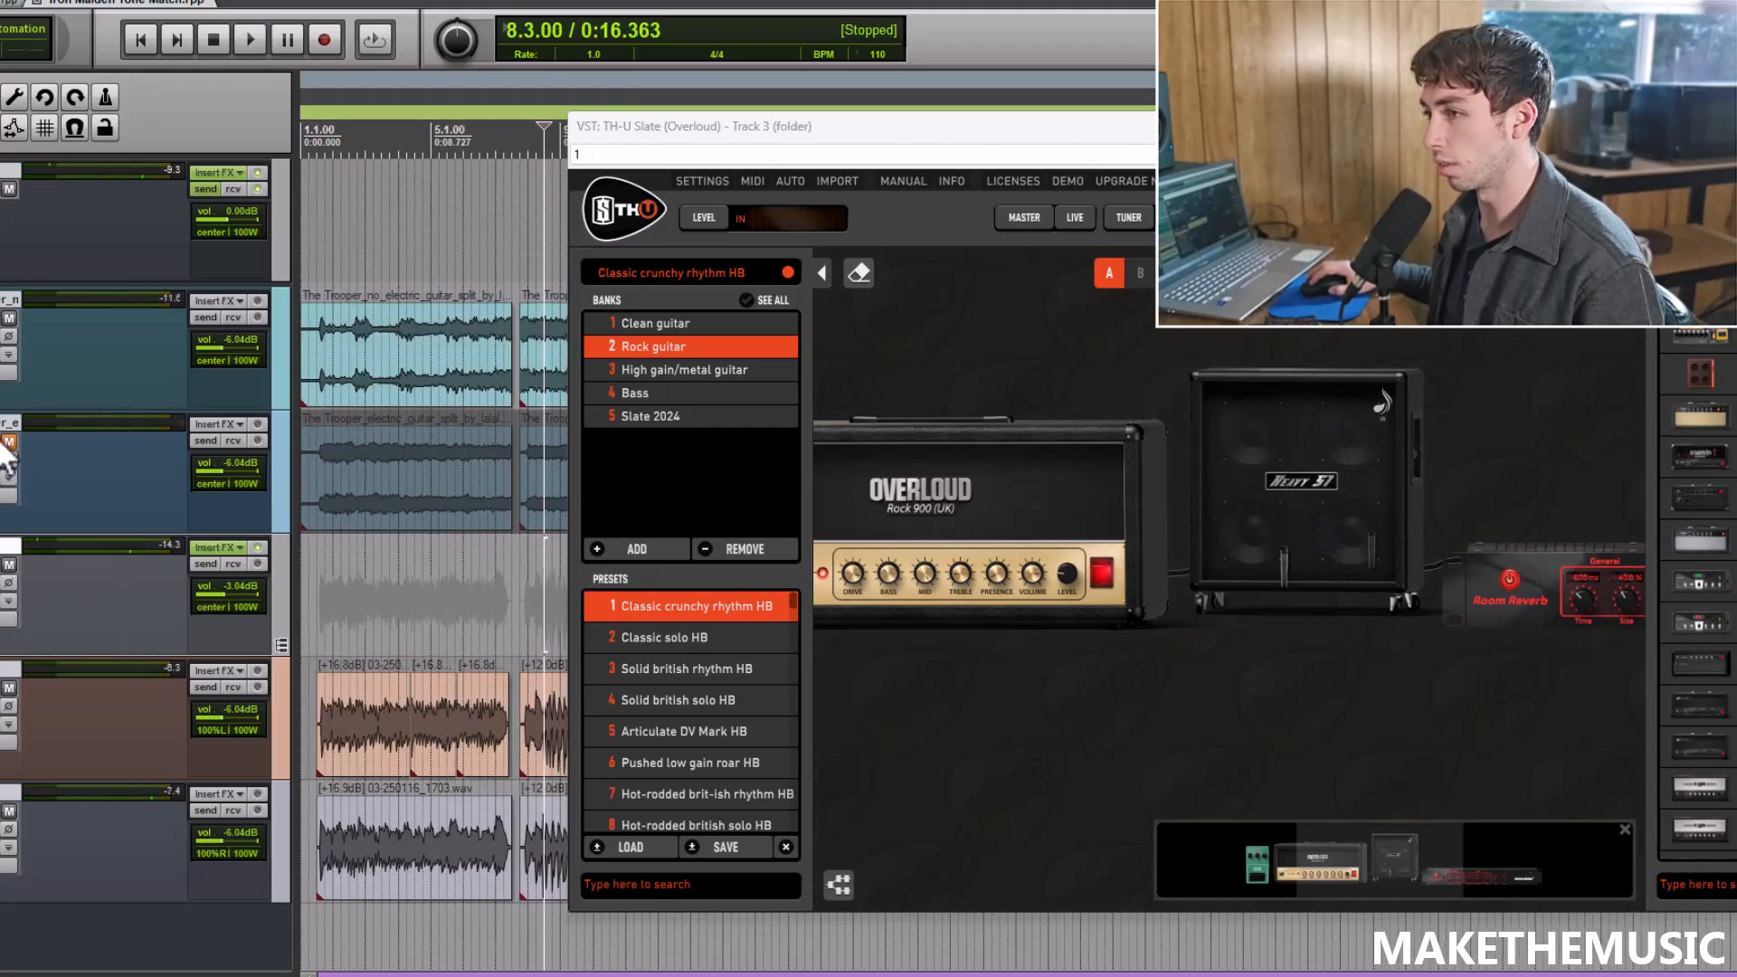
pyautogui.press('space')
pyautogui.press('space')
pyautogui.press('space')
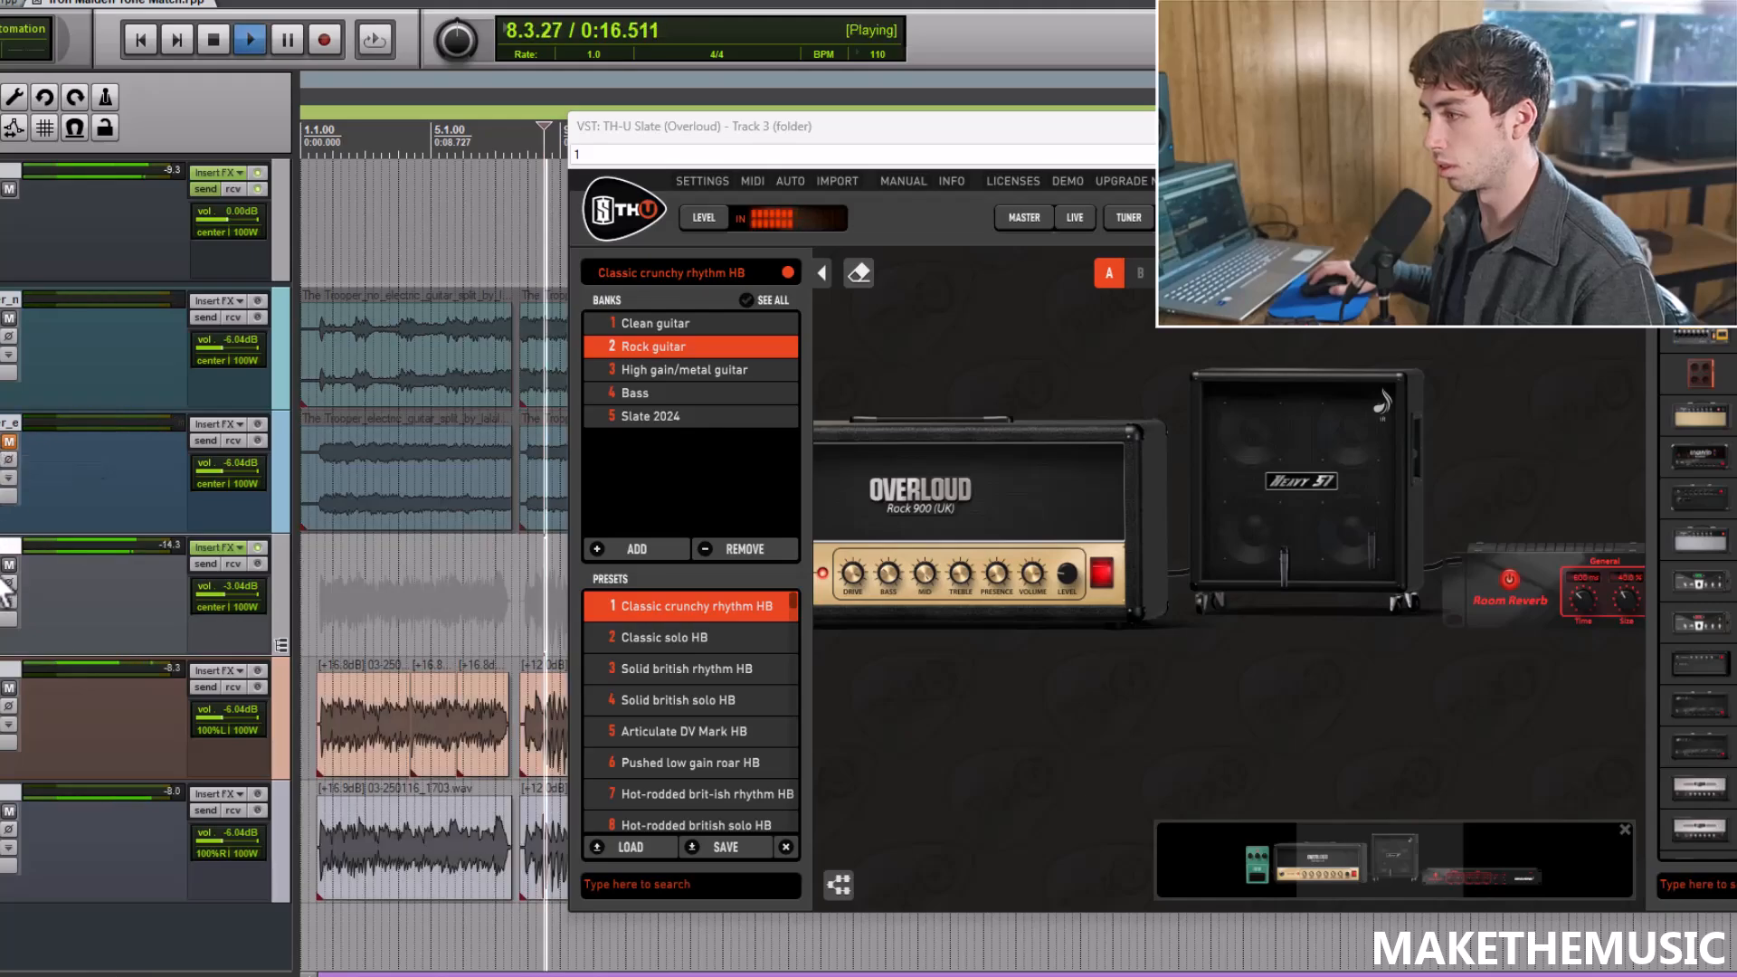
pyautogui.press('space')
# Step: Reposition the microphone on the Heavy 51 cabinet up and to the left while the guitars play from 8.3.00
pyautogui.moveTo(952, 579)
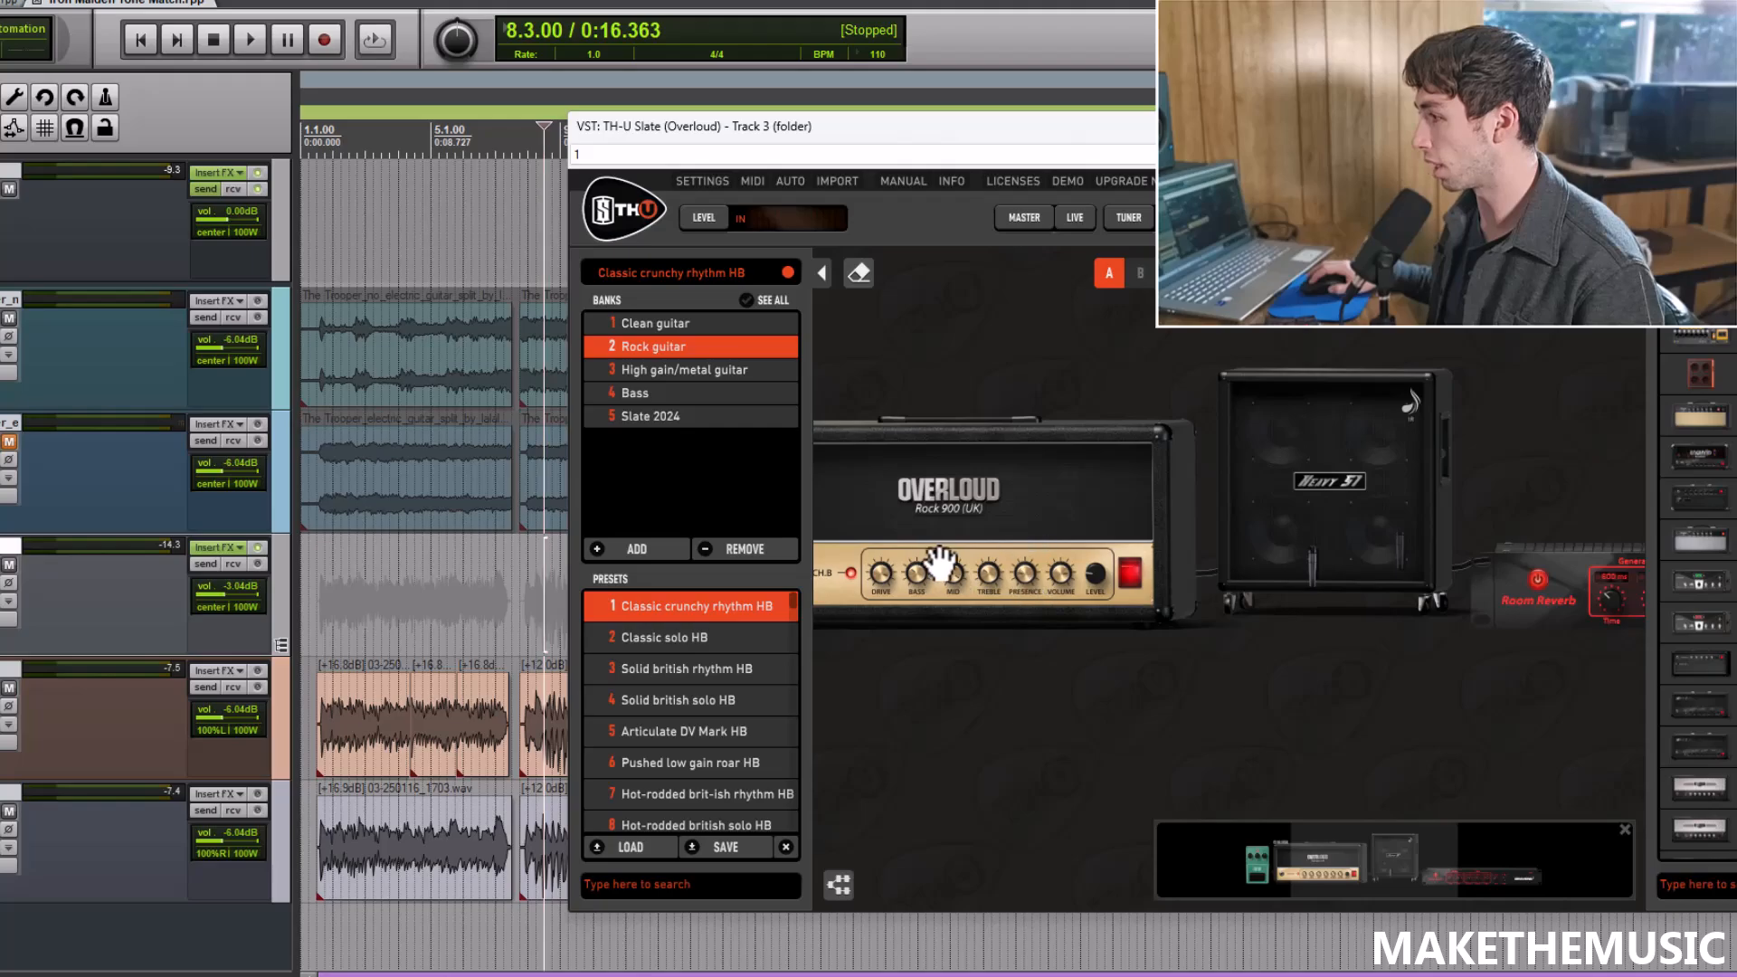
pyautogui.press('space')
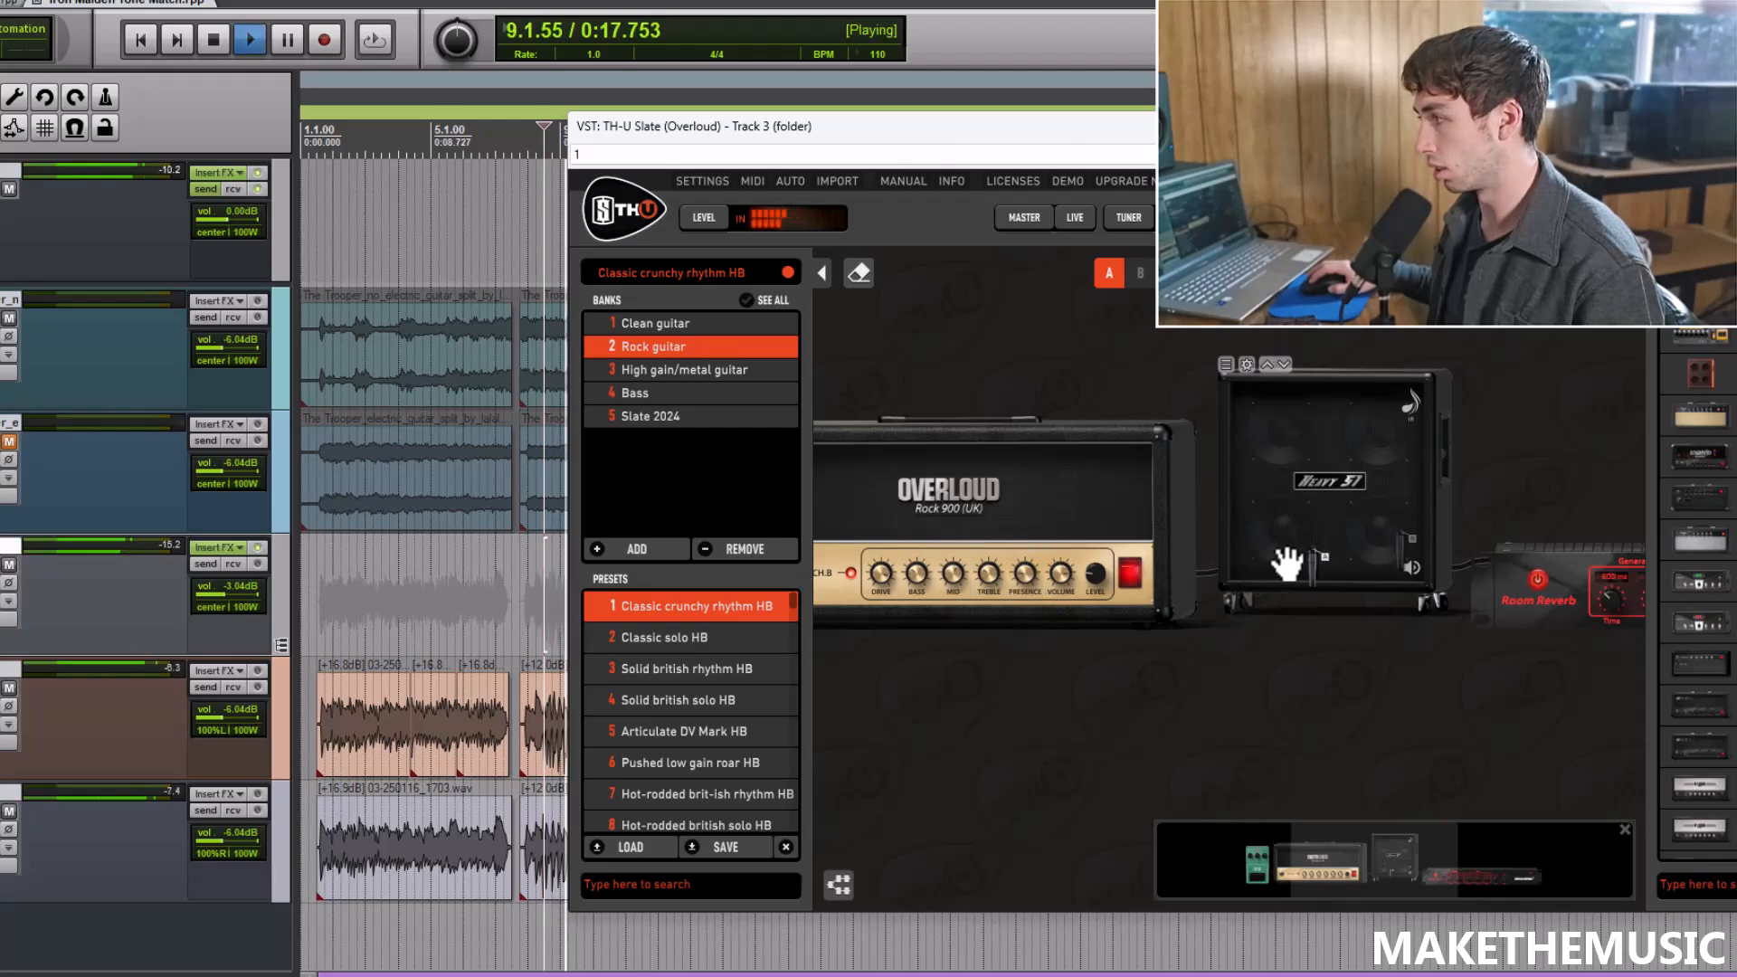
pyautogui.moveTo(1311, 557); pyautogui.dragTo(1261, 527)
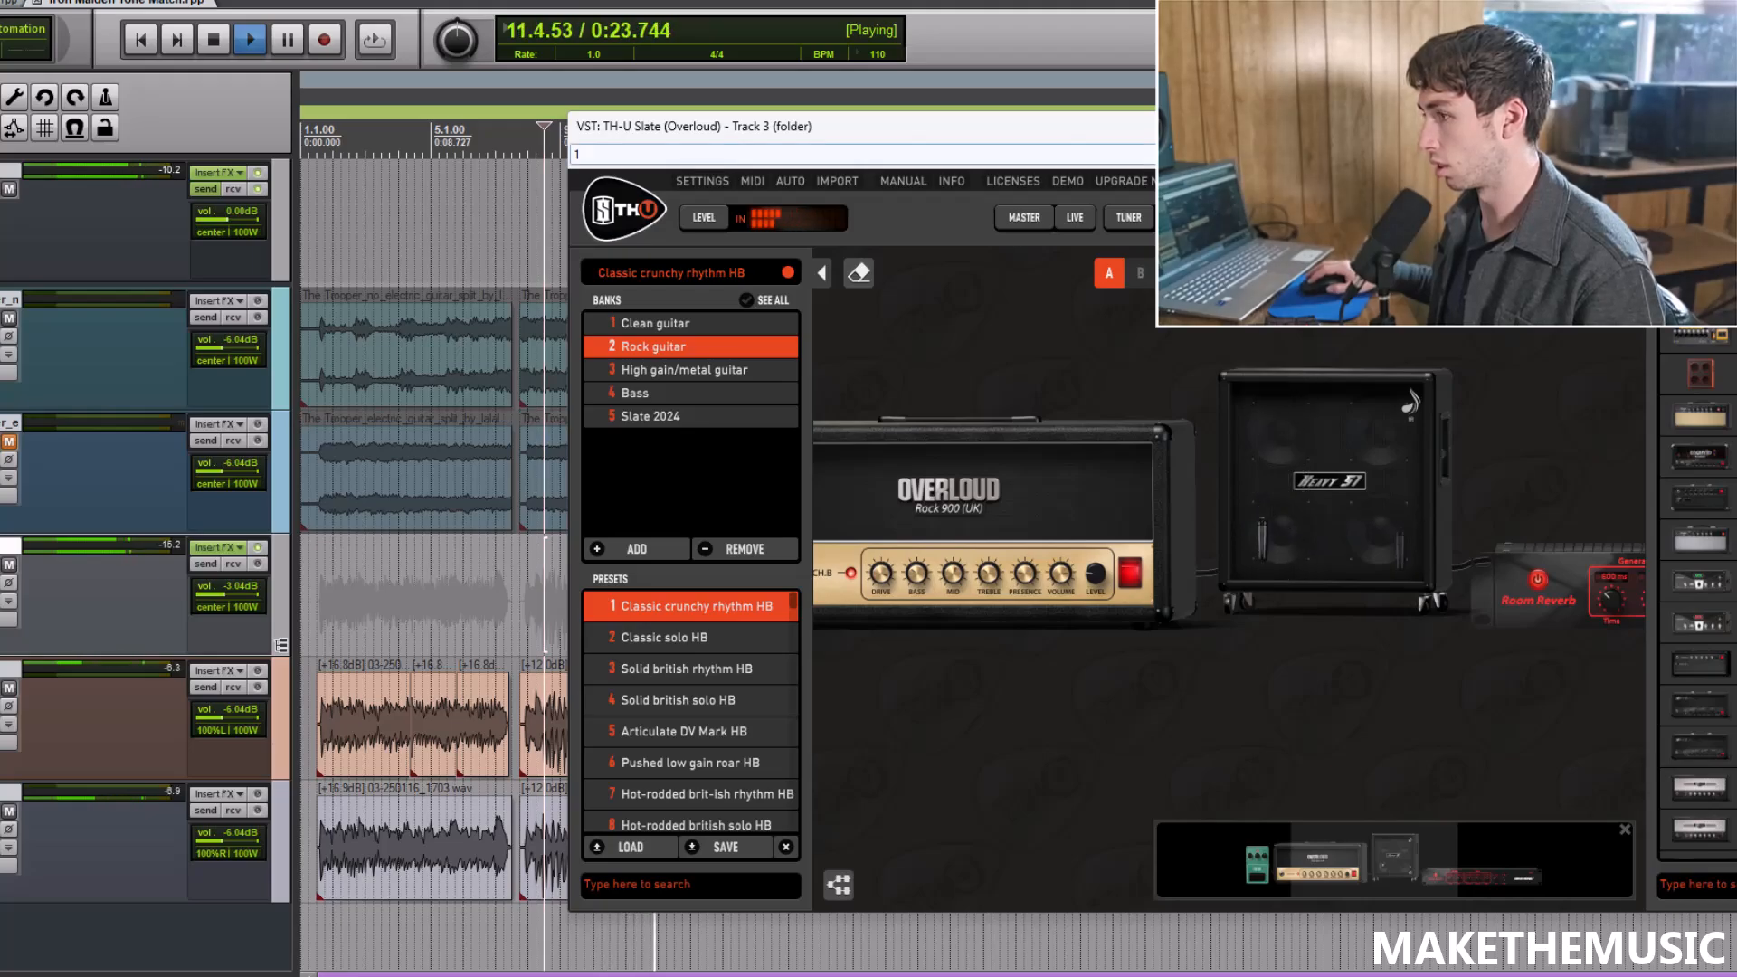
# Step: Move the plug-in window up and to the left, and compare the original stem with the processed guitars from 8.3.00
pyautogui.moveTo(1267, 125); pyautogui.dragTo(1193, 96)
pyautogui.click(2, 563)
pyautogui.press('space')
pyautogui.click(2, 460)
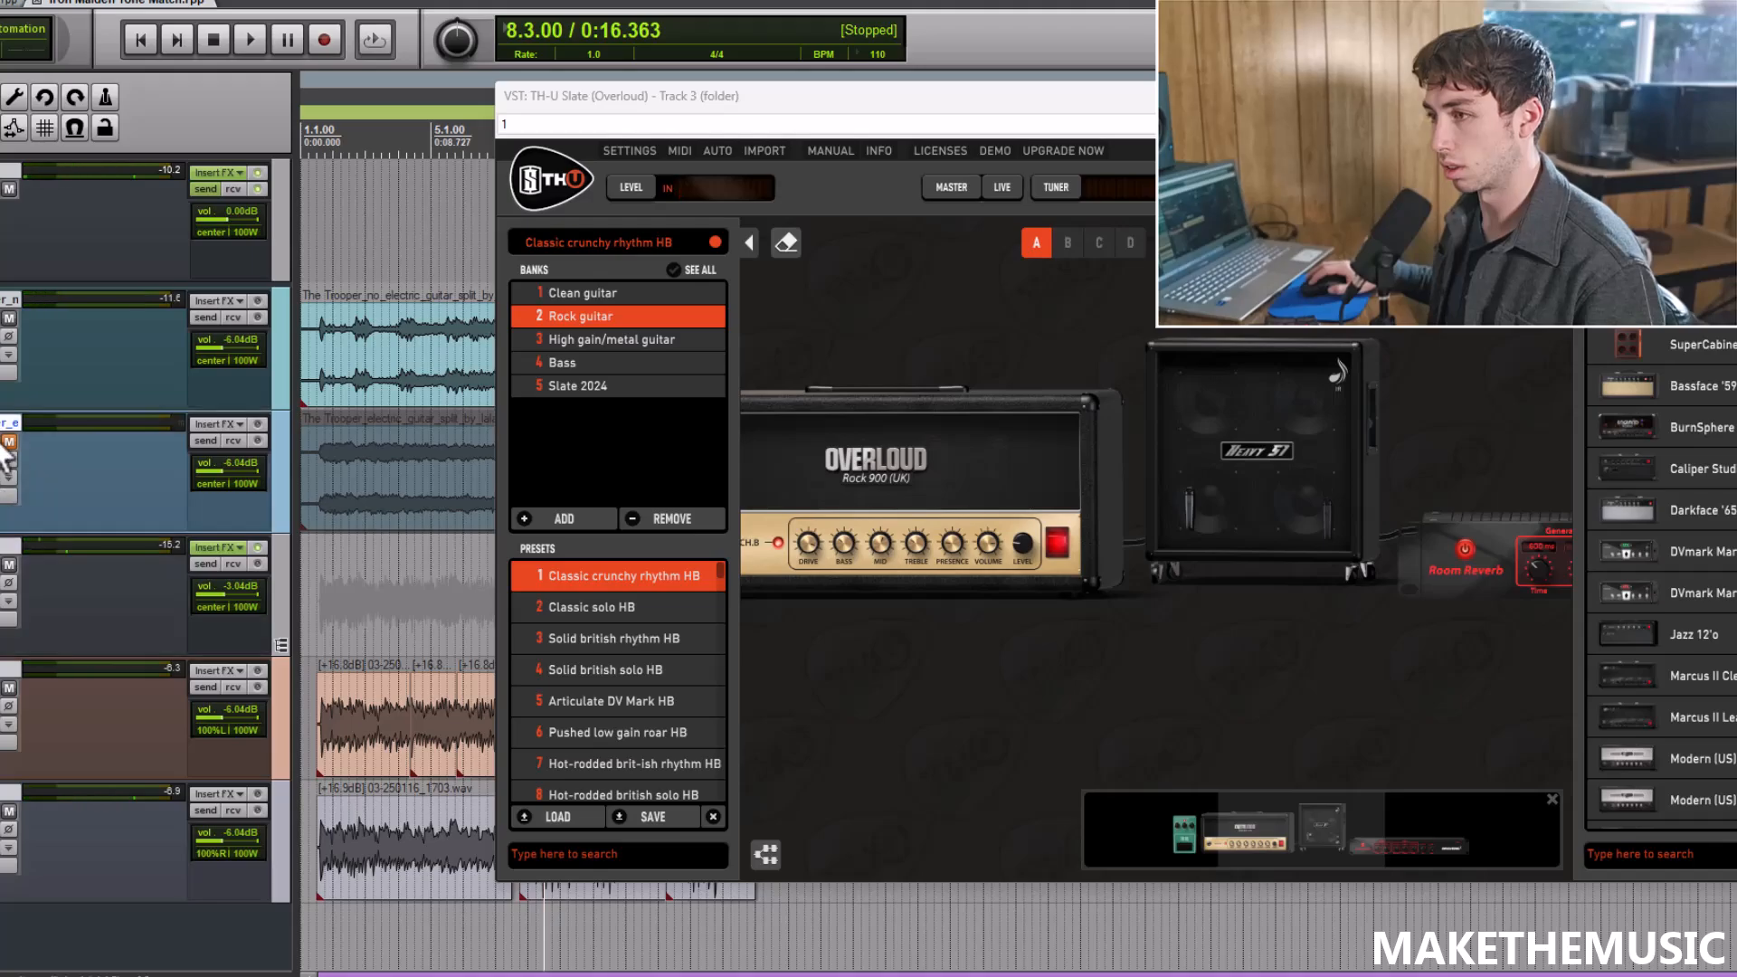
pyautogui.press('space')
# Step: Place the playback start at 3.1.00 and alternate between the original guitar stem and the processed guitars
pyautogui.scroll(-3, 425, 637)
pyautogui.click(338, 633)
pyautogui.scroll(4, 349, 635)
pyautogui.scroll(-1, 432, 691)
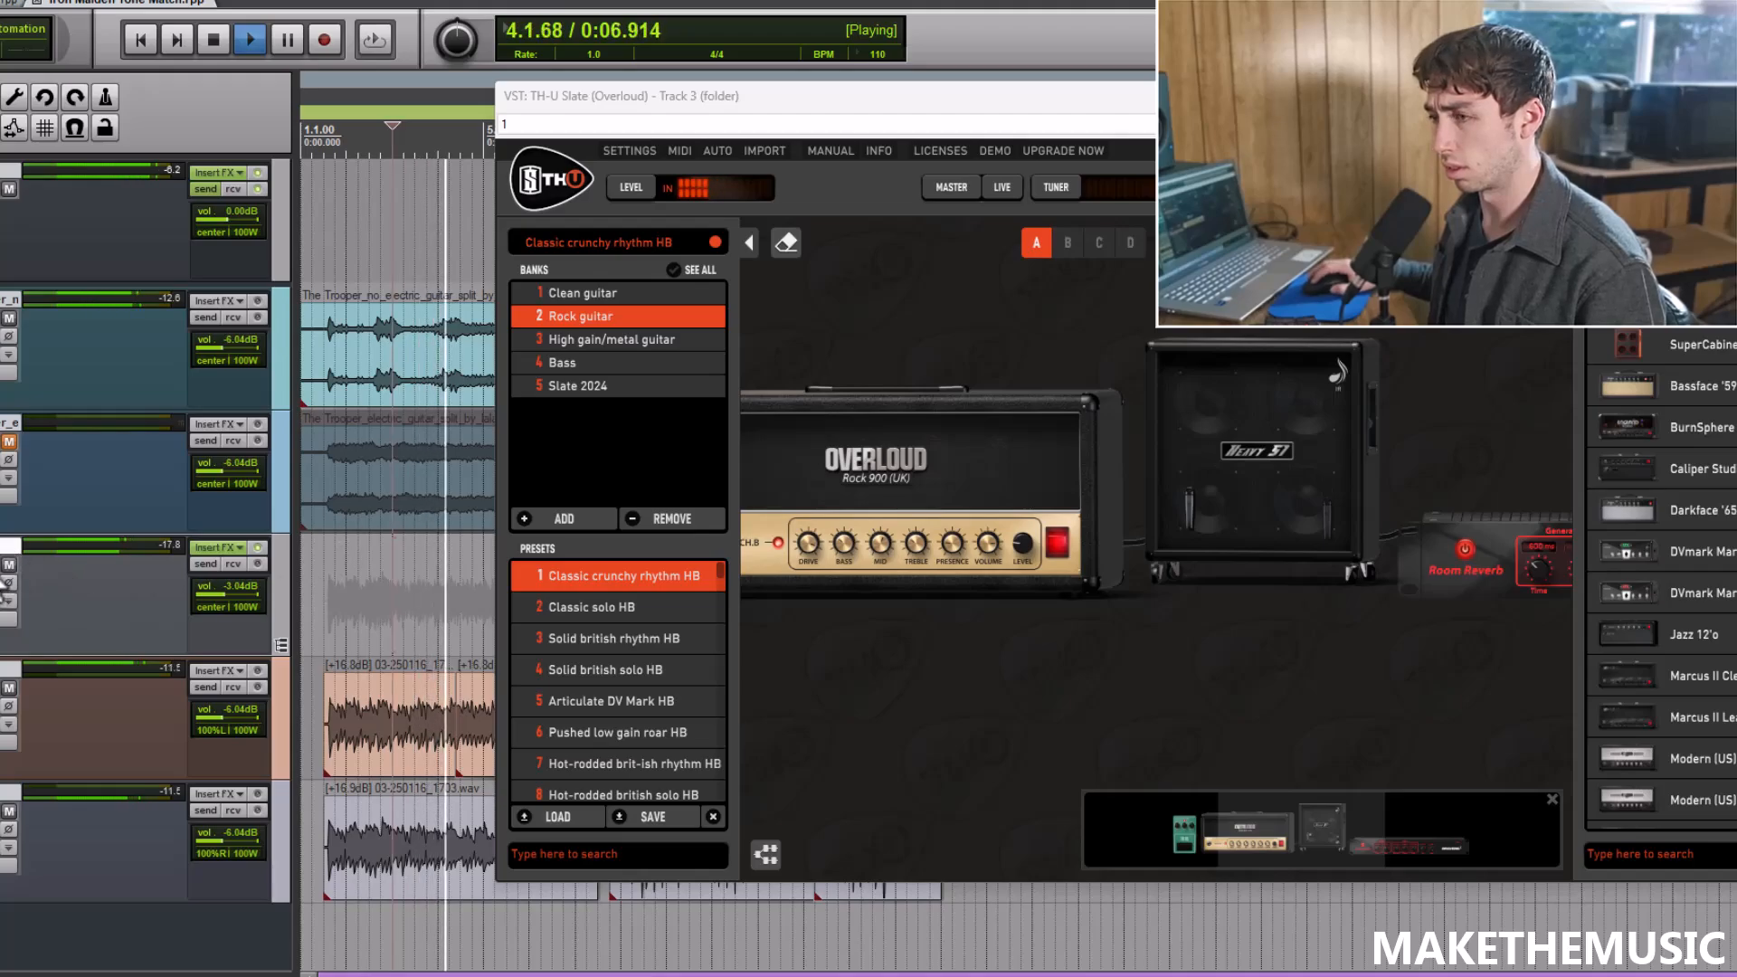
pyautogui.press('space')
pyautogui.click(2, 586)
pyautogui.click(3, 463)
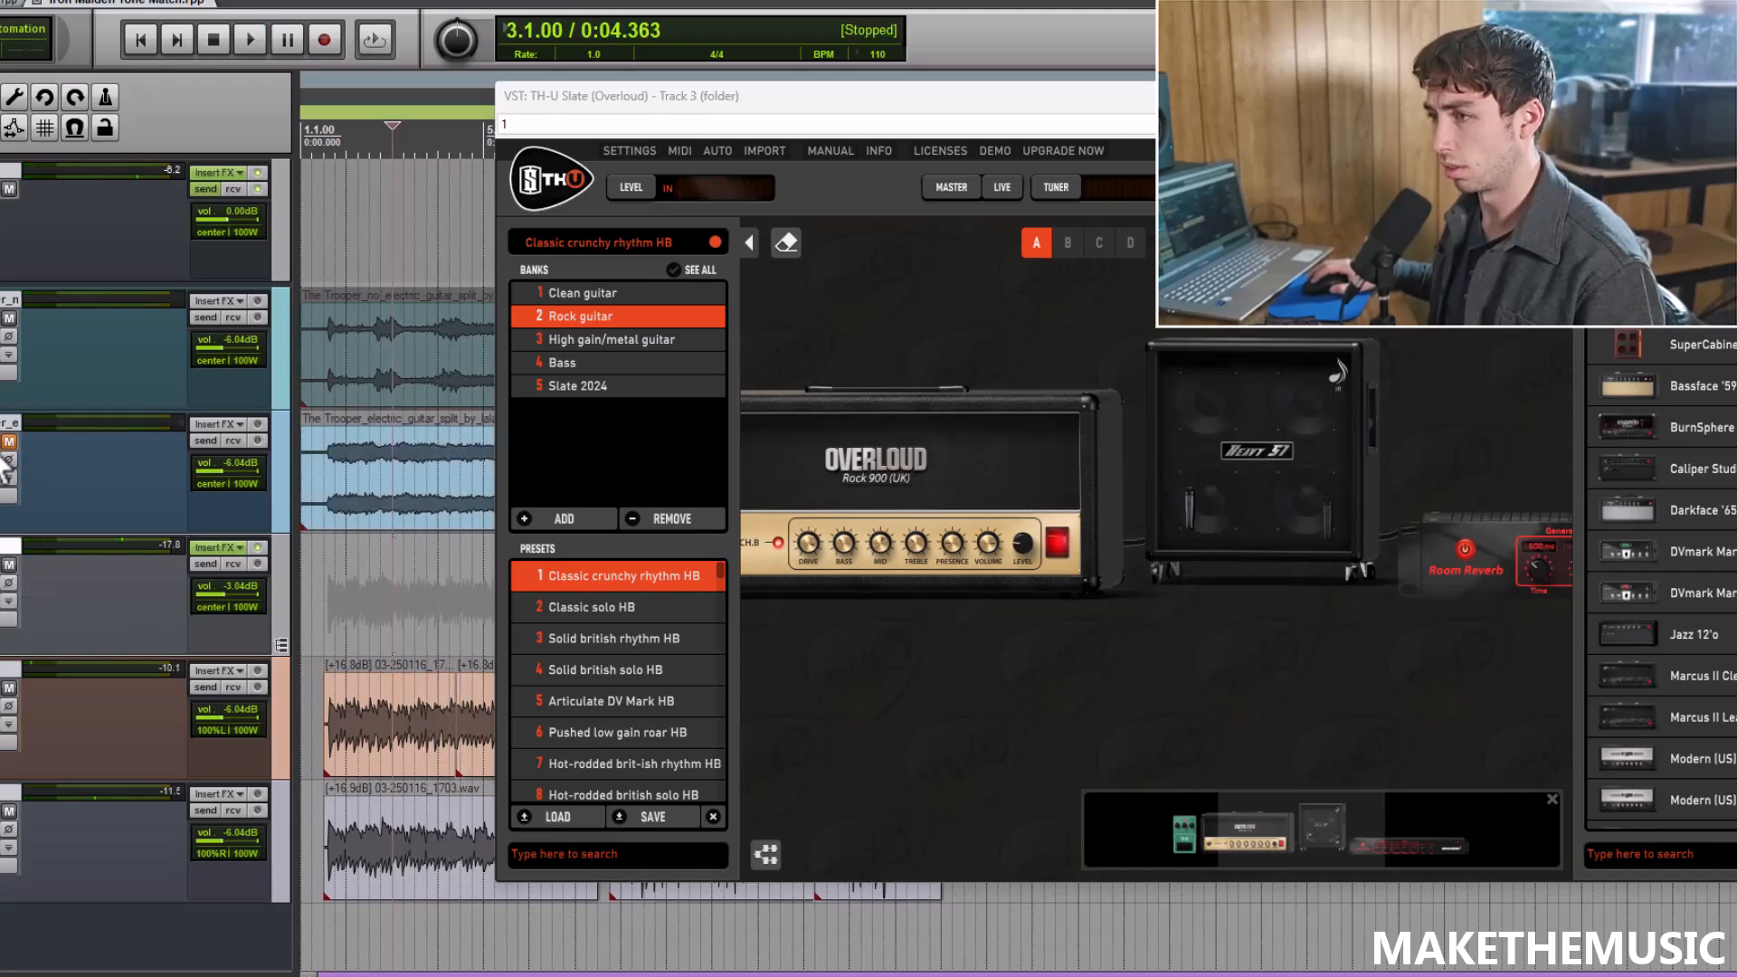
pyautogui.press('space')
pyautogui.click(1, 584)
pyautogui.press('space')
pyautogui.click(2, 586)
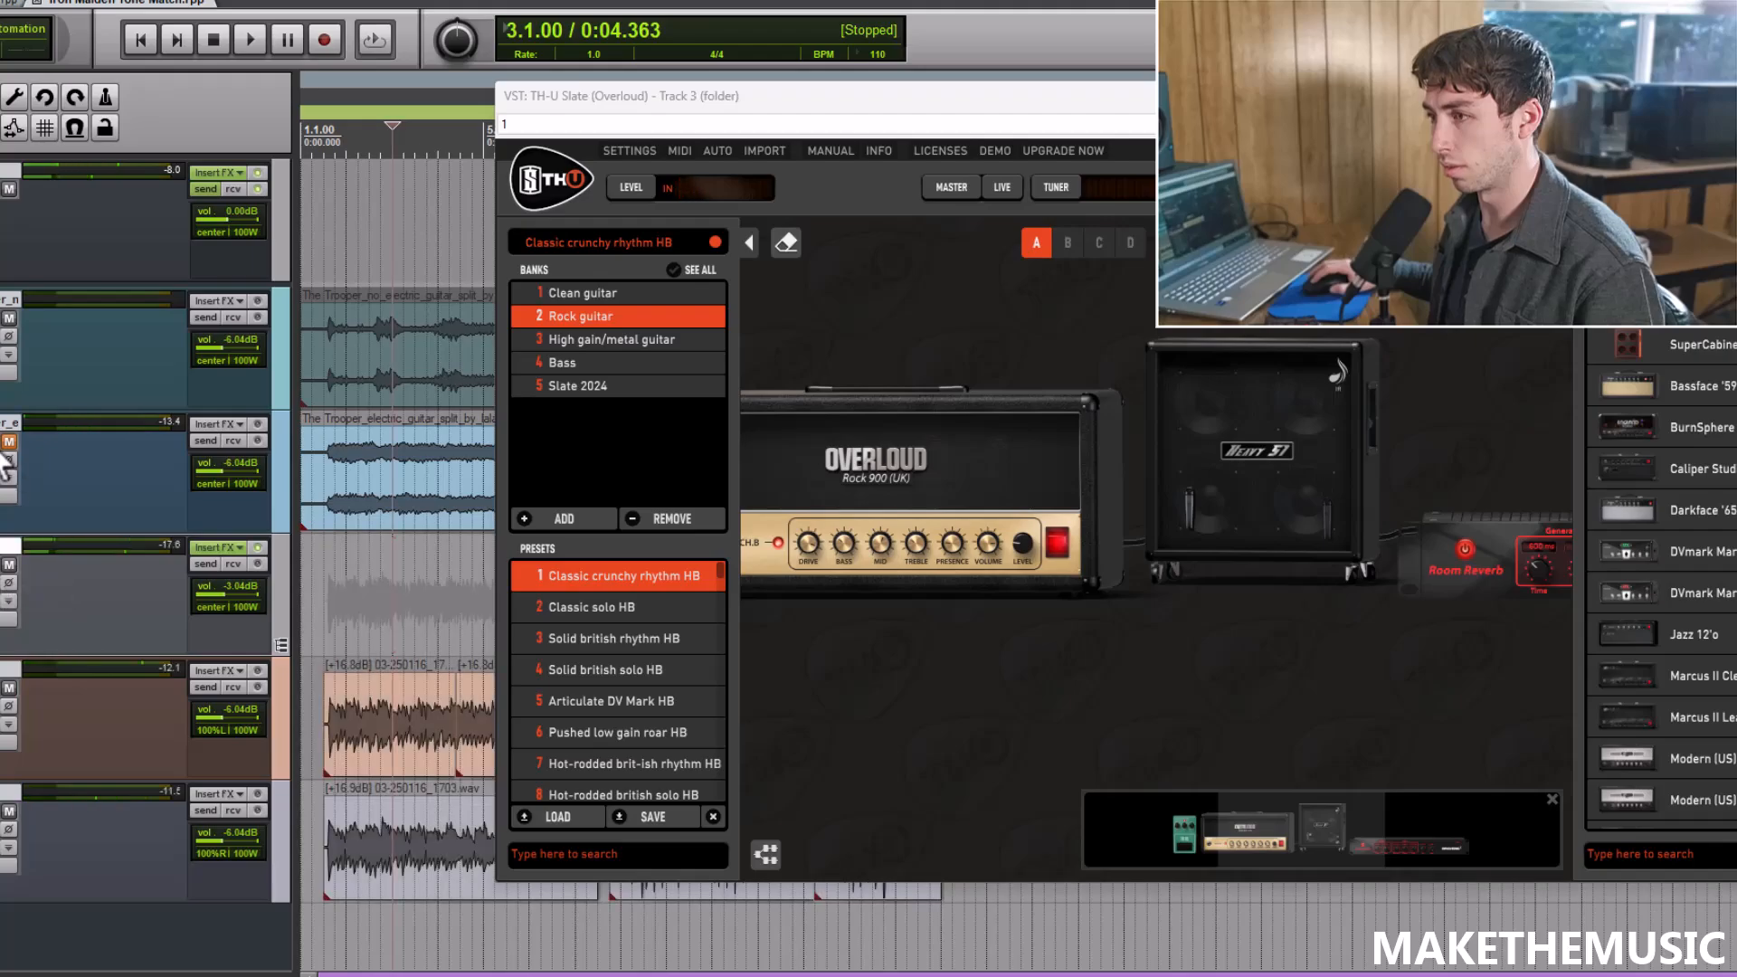
pyautogui.click(3, 463)
pyautogui.press('space')
pyautogui.scroll(-3, 445, 549)
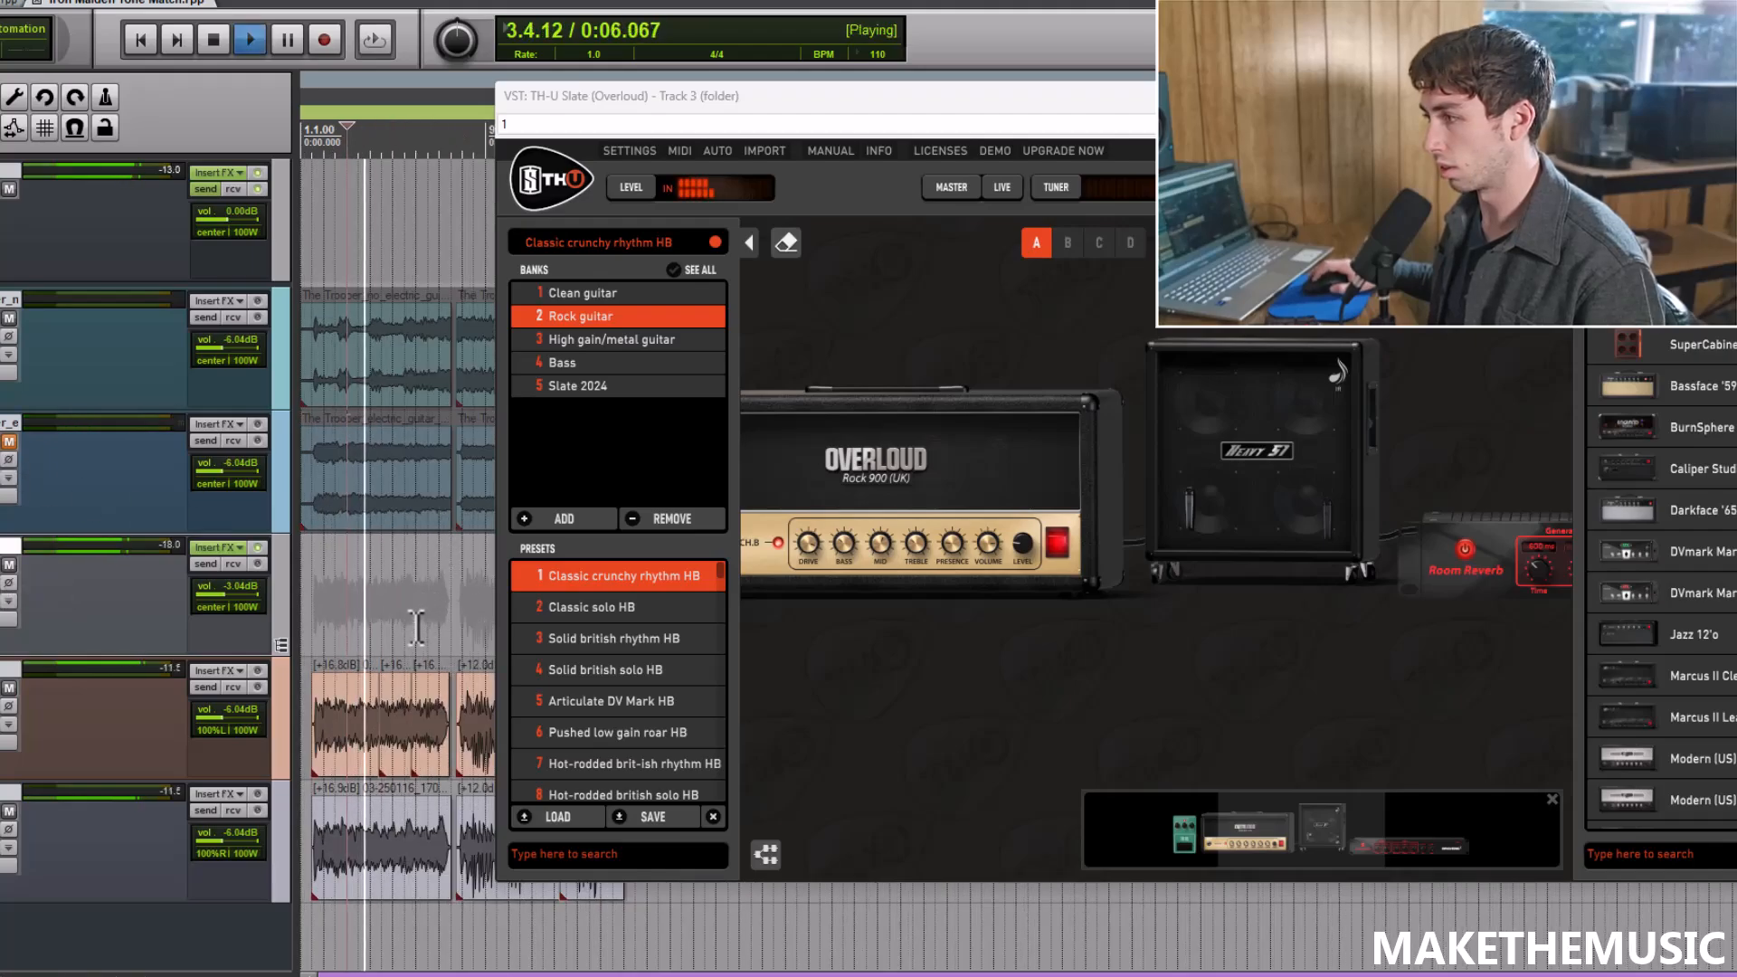
pyautogui.press('space')
# Step: Replace the 4x12 Heavy 51 (US) cabinet with the Slate Cabinet IR and play the guitars from 3.1.00
pyautogui.moveTo(977, 330); pyautogui.dragTo(1006, 348)
pyautogui.rightClick(1155, 399)
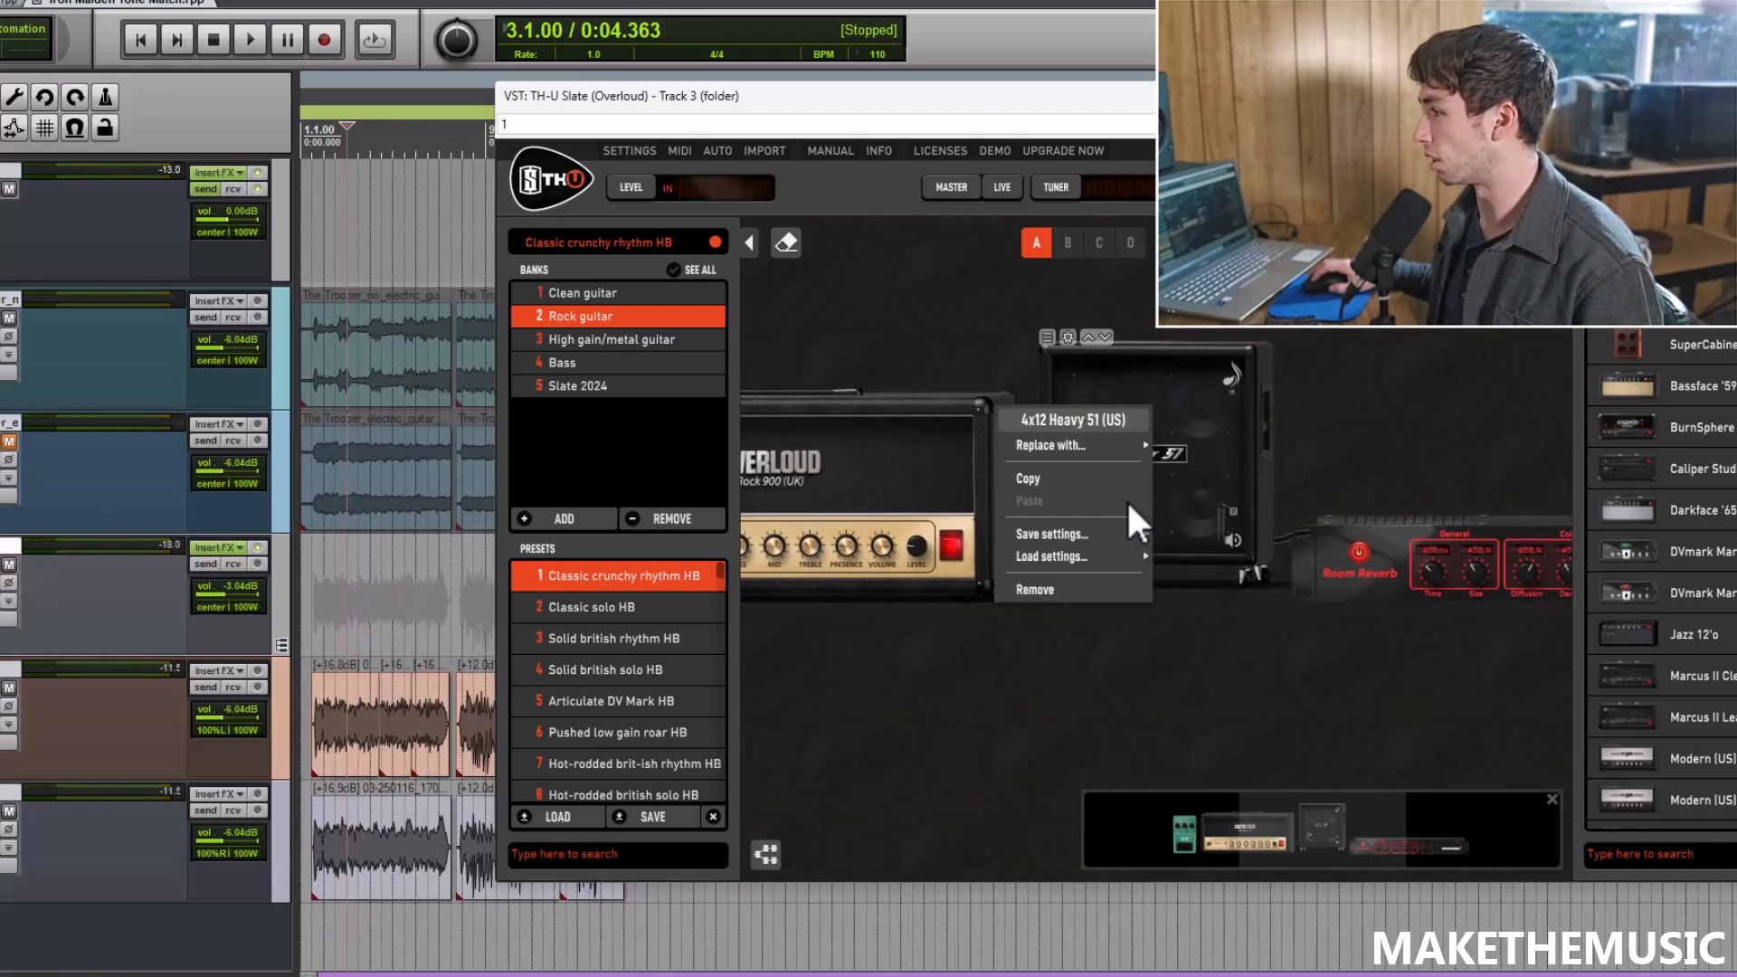
pyautogui.moveTo(1143, 449)
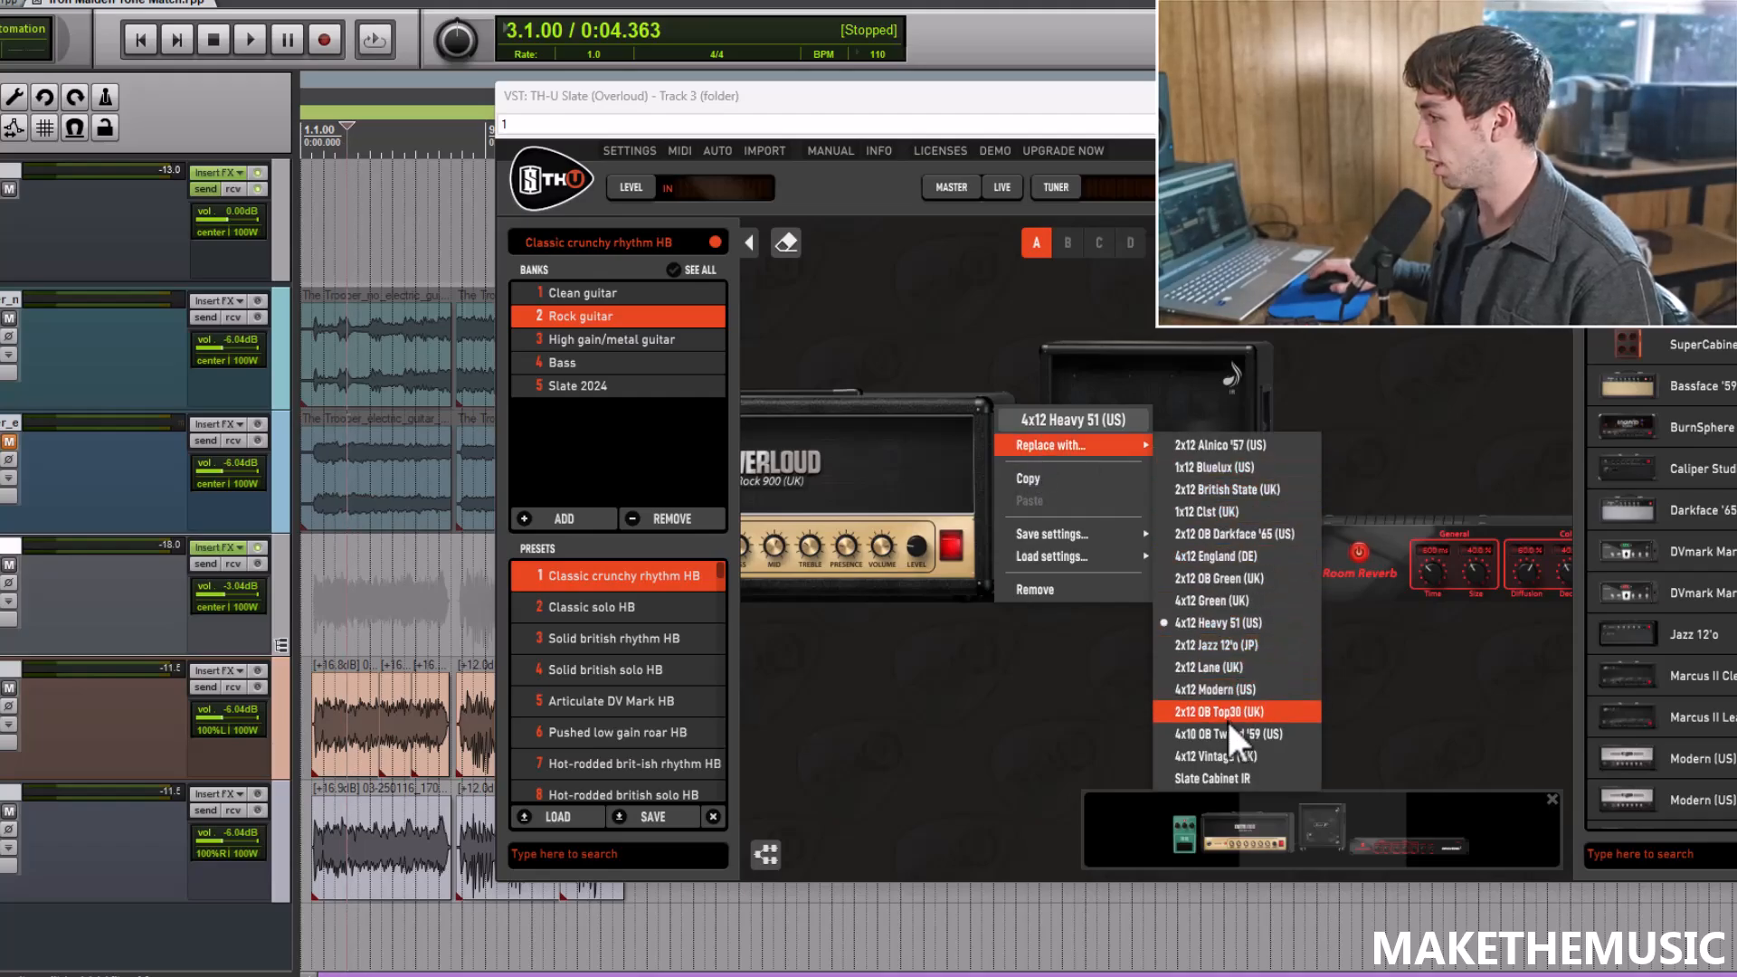
pyautogui.click(1254, 773)
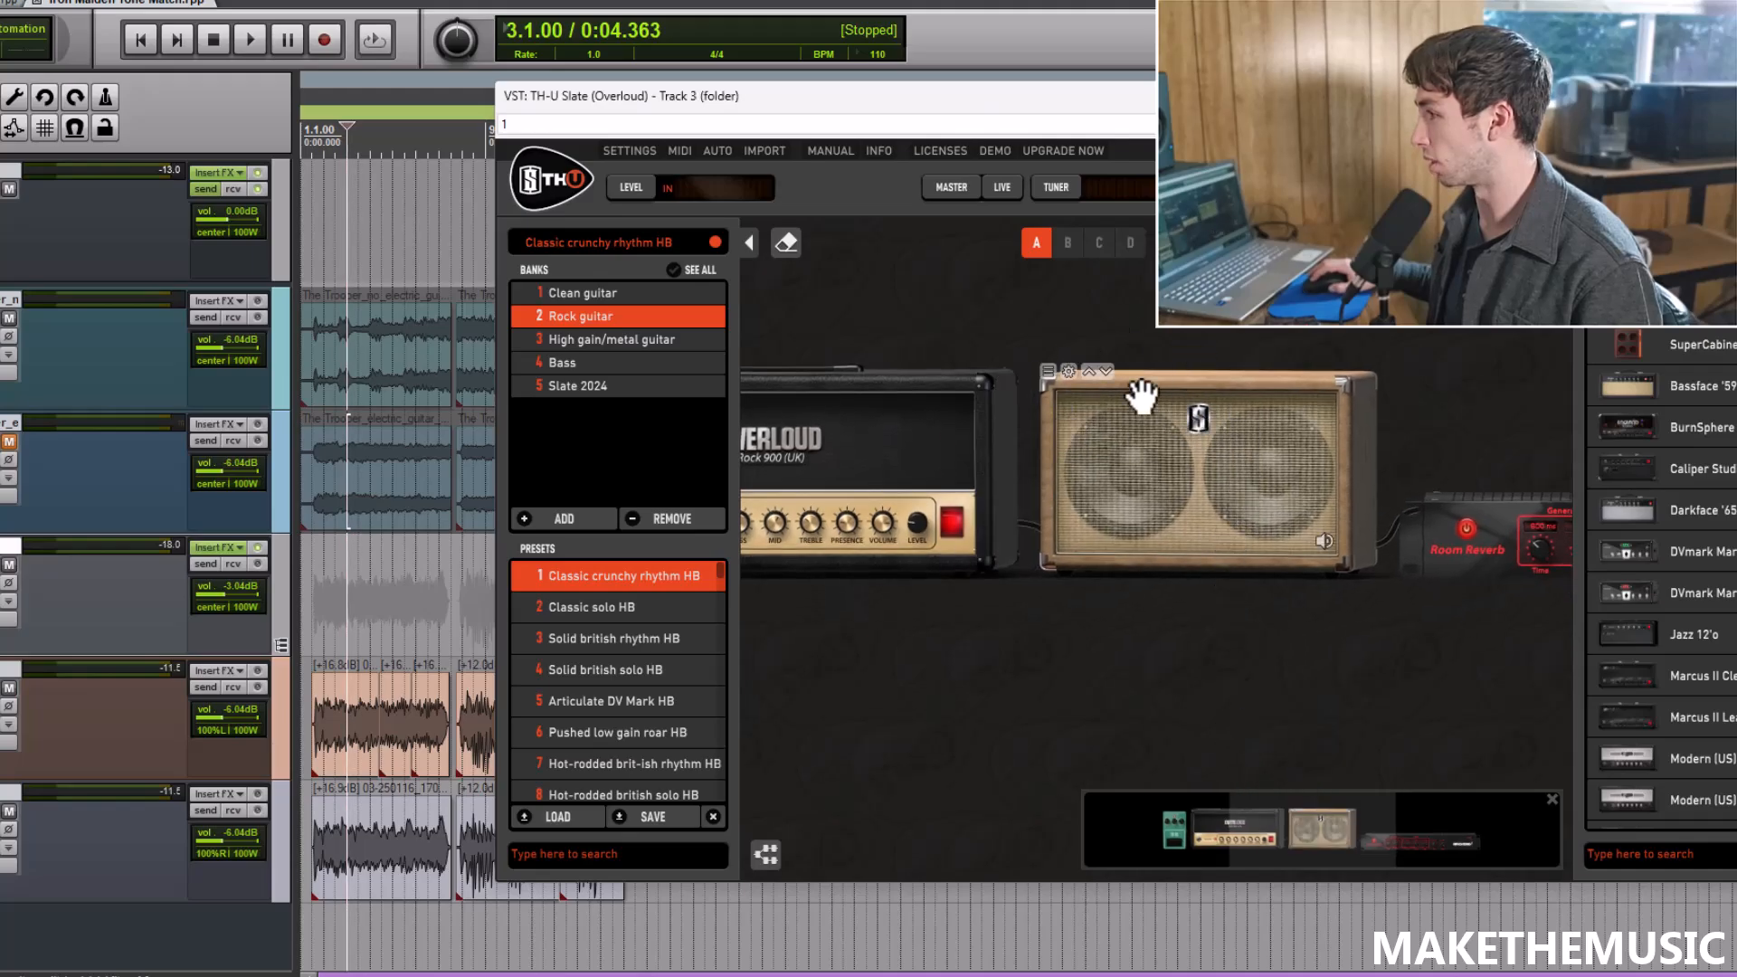
pyautogui.press('space')
# Step: Open the Slate Cabinet IR settings and audition the OH 412 UBKF V30 SP2-03 and OH 412 FMAN MIX OH1-05 impulse responses
pyautogui.click(1073, 368)
pyautogui.click(1175, 442)
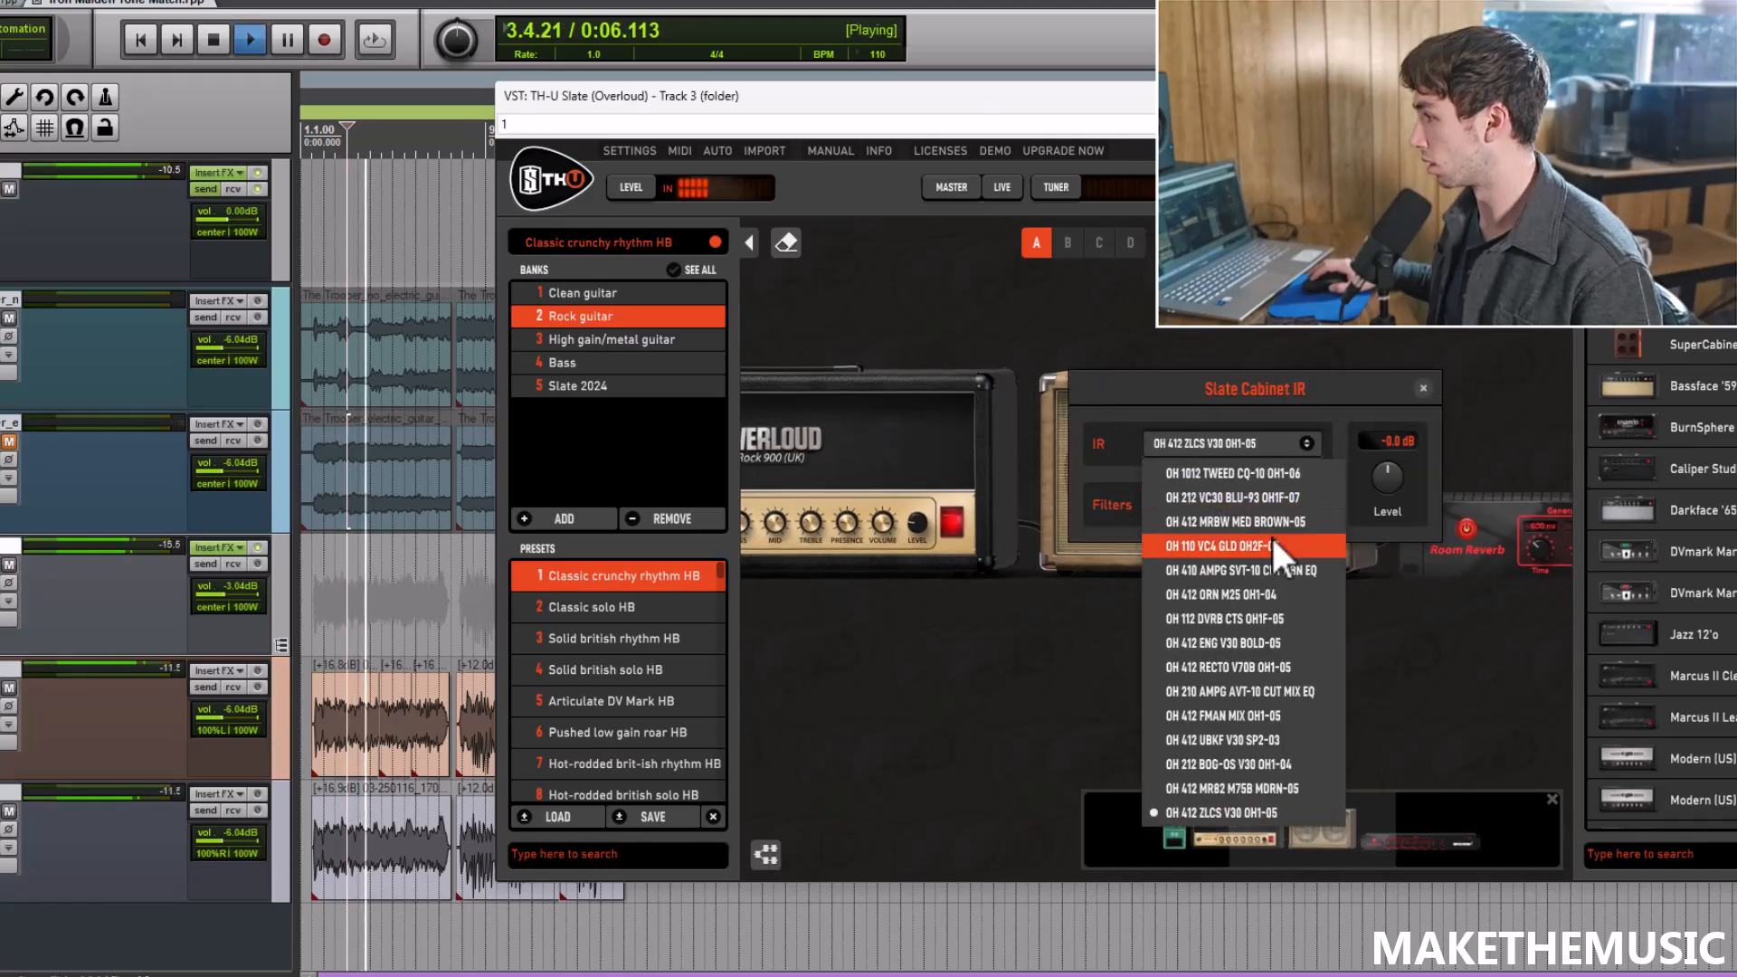
pyautogui.click(1240, 347)
pyautogui.press('space')
pyautogui.click(1220, 440)
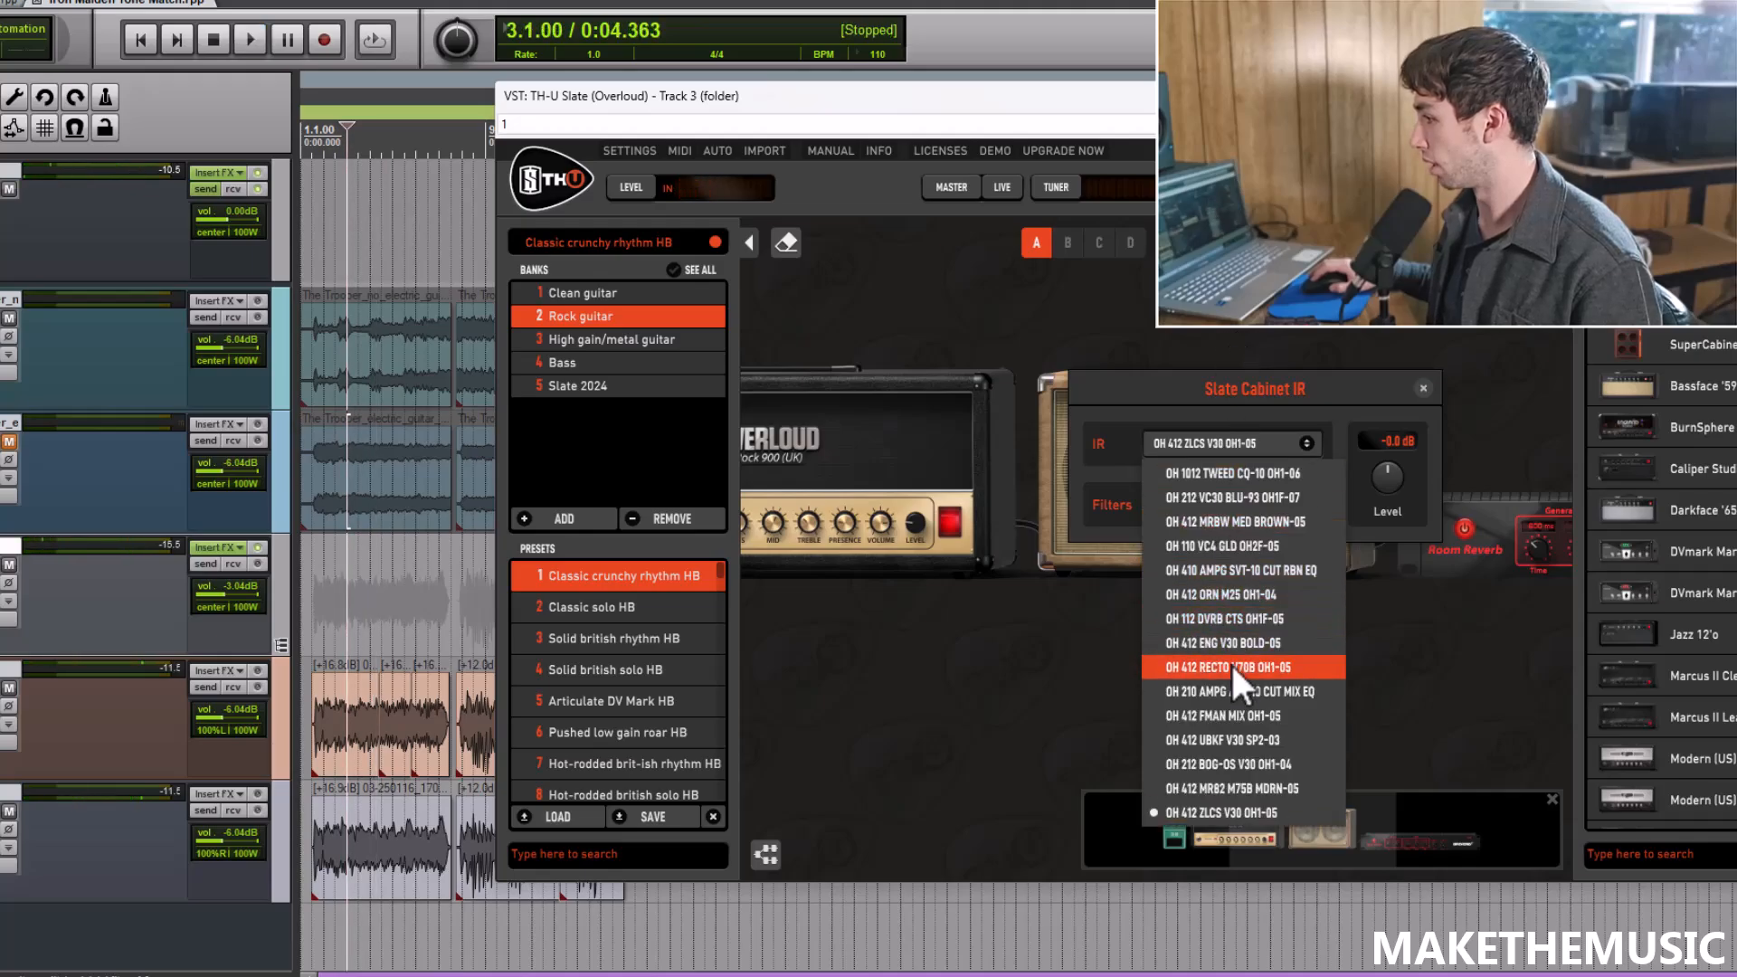
pyautogui.click(1239, 743)
pyautogui.press('space')
pyautogui.click(1217, 441)
pyautogui.click(1236, 717)
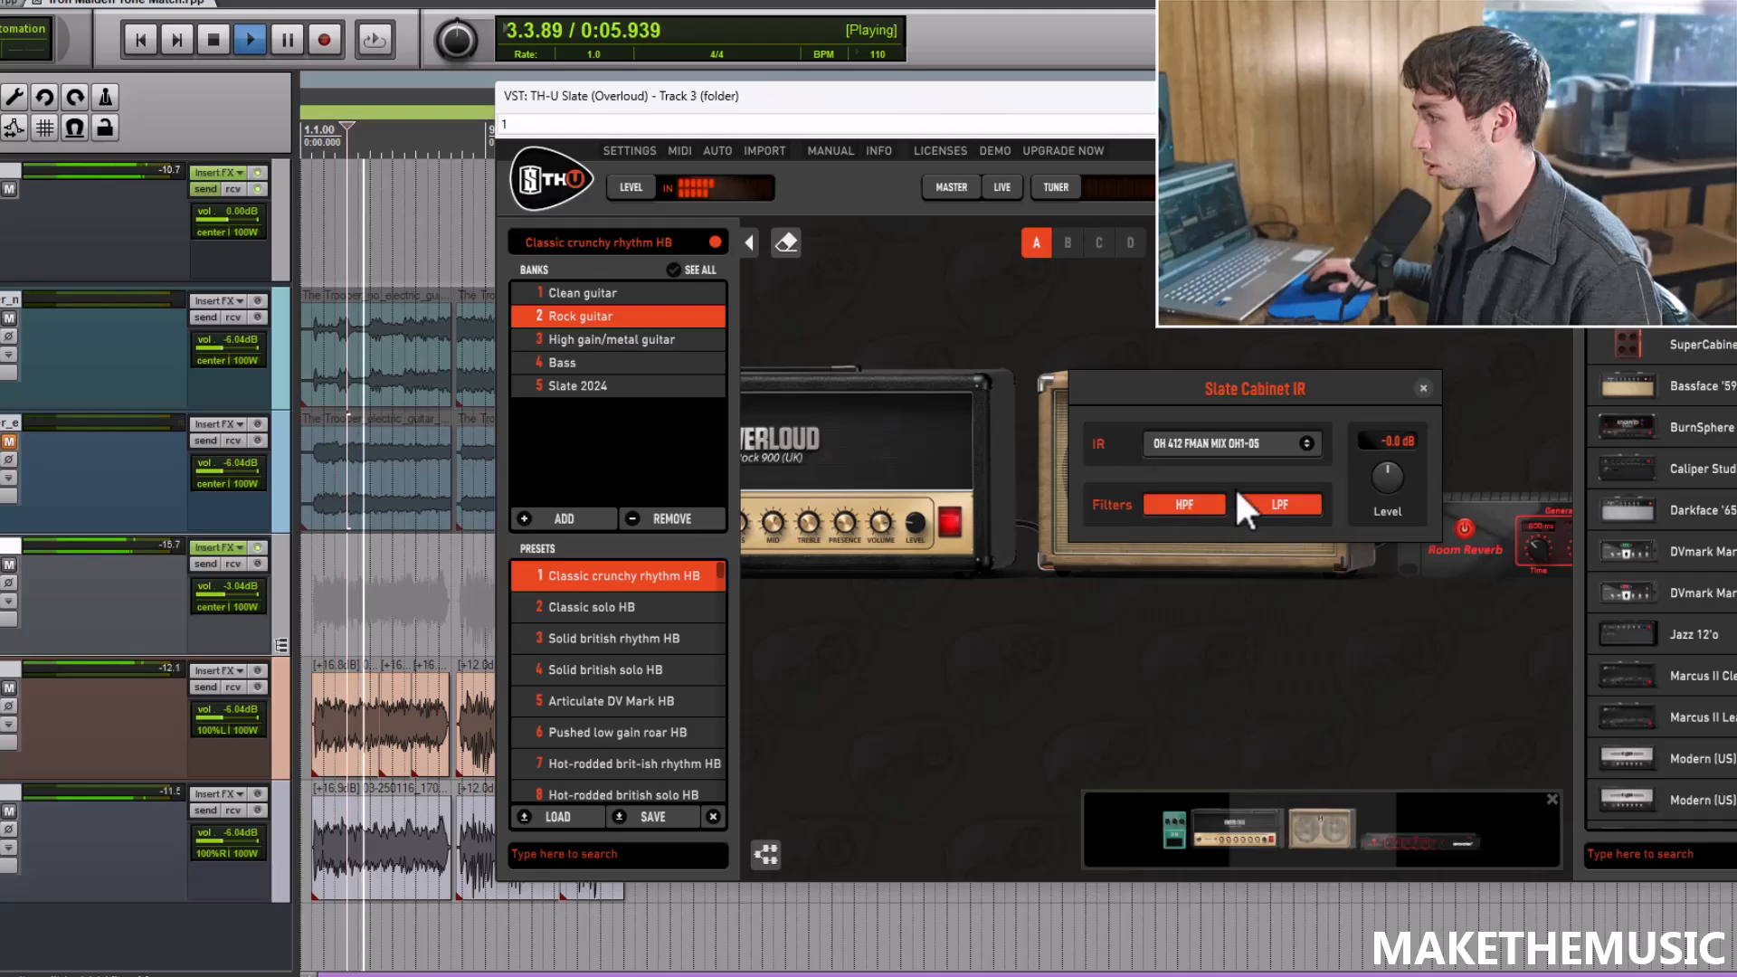
# Step: Audition the OH 412 MRBW MED BROWN-05, OH 412 ORN M25 OH1-04 and OH 412 RECTO V70B OH1-05 impulse responses during playback
pyautogui.click(1190, 435)
pyautogui.click(1221, 476)
pyautogui.click(1223, 449)
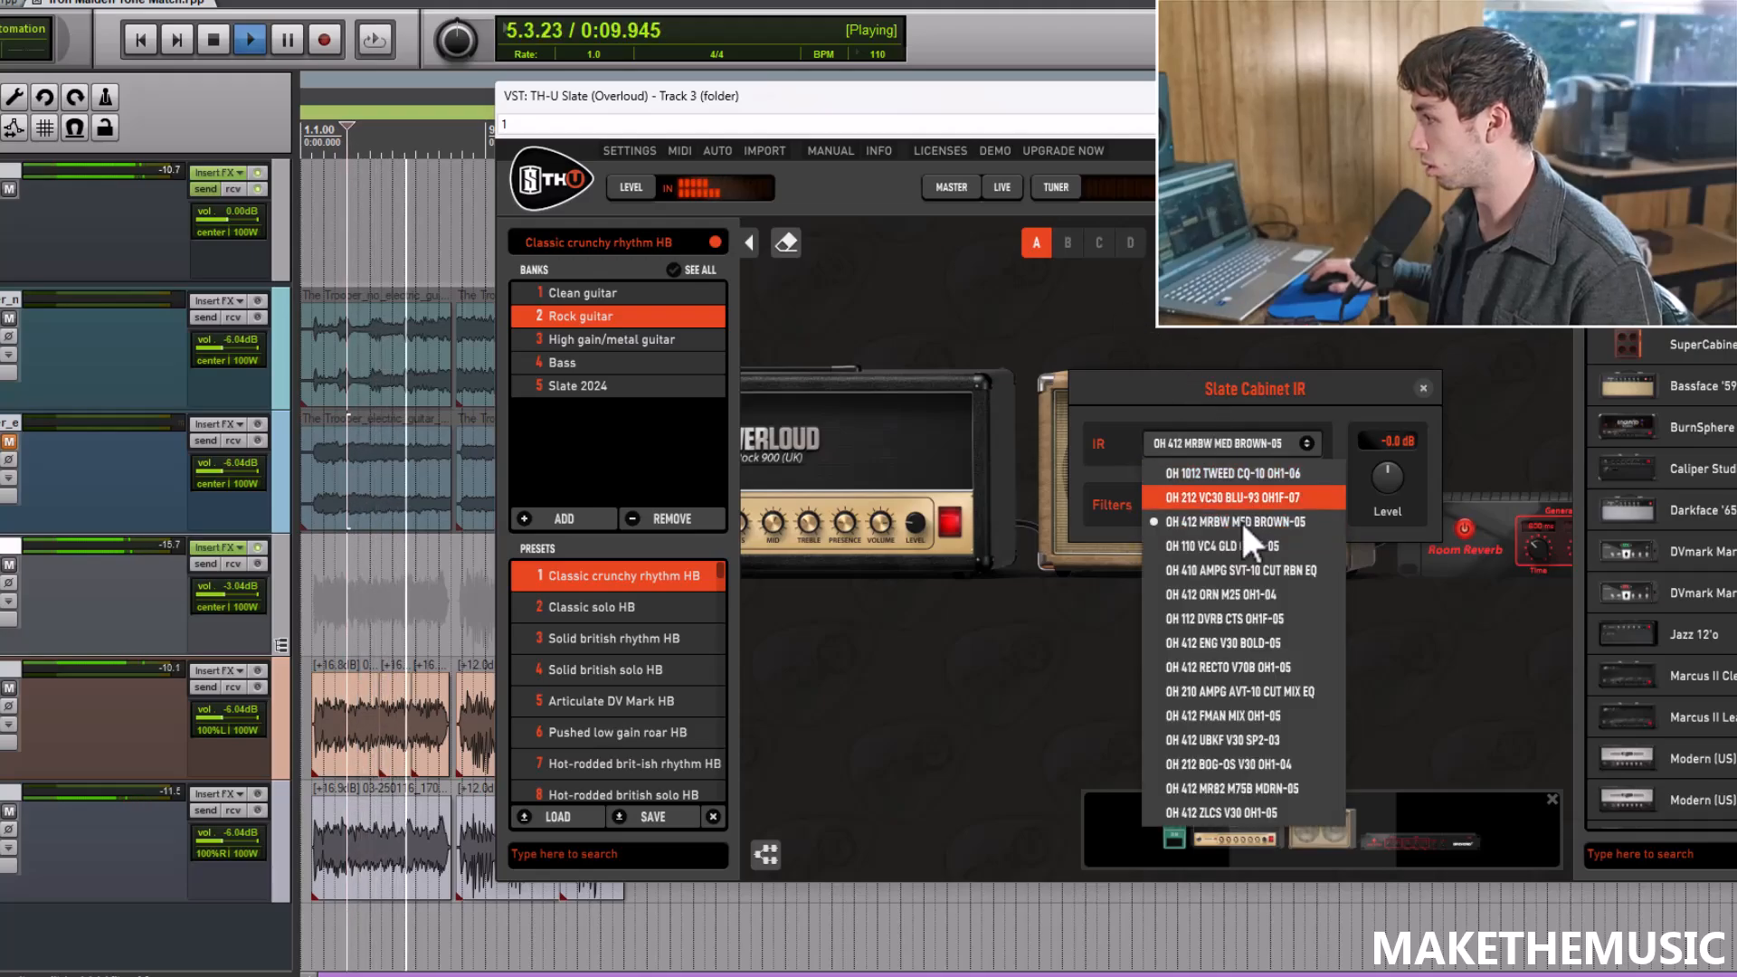
pyautogui.click(1240, 601)
pyautogui.click(1220, 455)
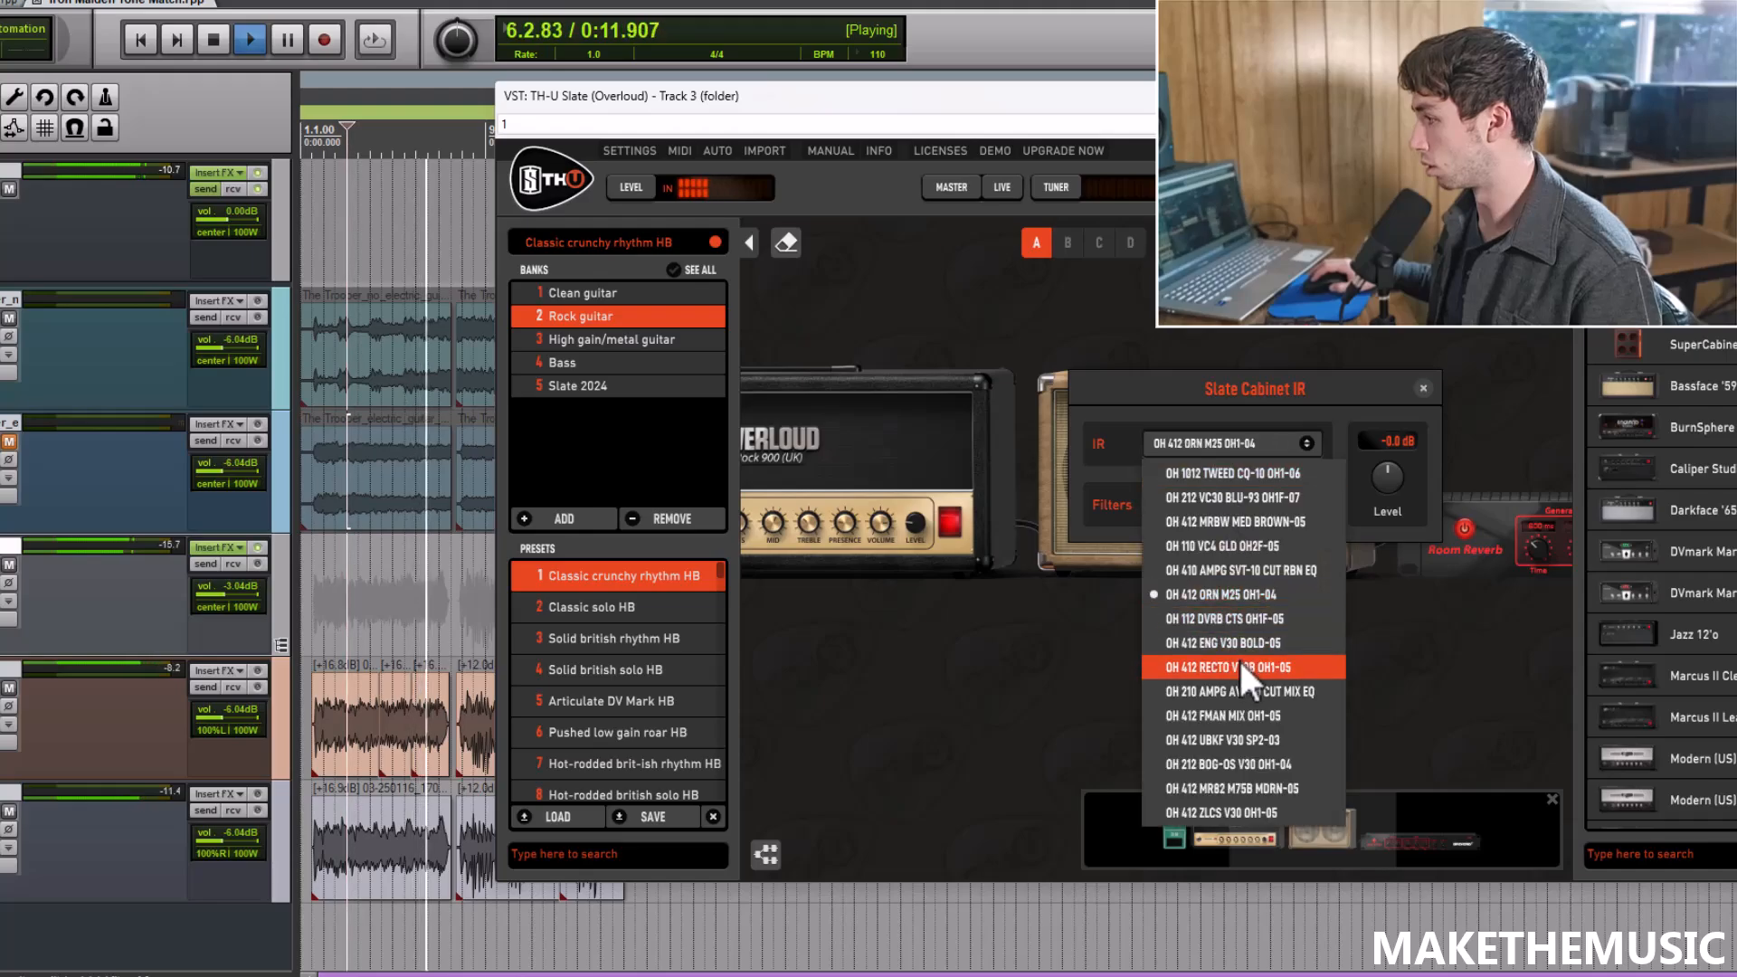
pyautogui.click(1239, 659)
# Step: Load the OH 412 FMAN MIX OH1-05 impulse response, replay the guitars from 3.1.00 and close the cabinet settings
pyautogui.click(1220, 448)
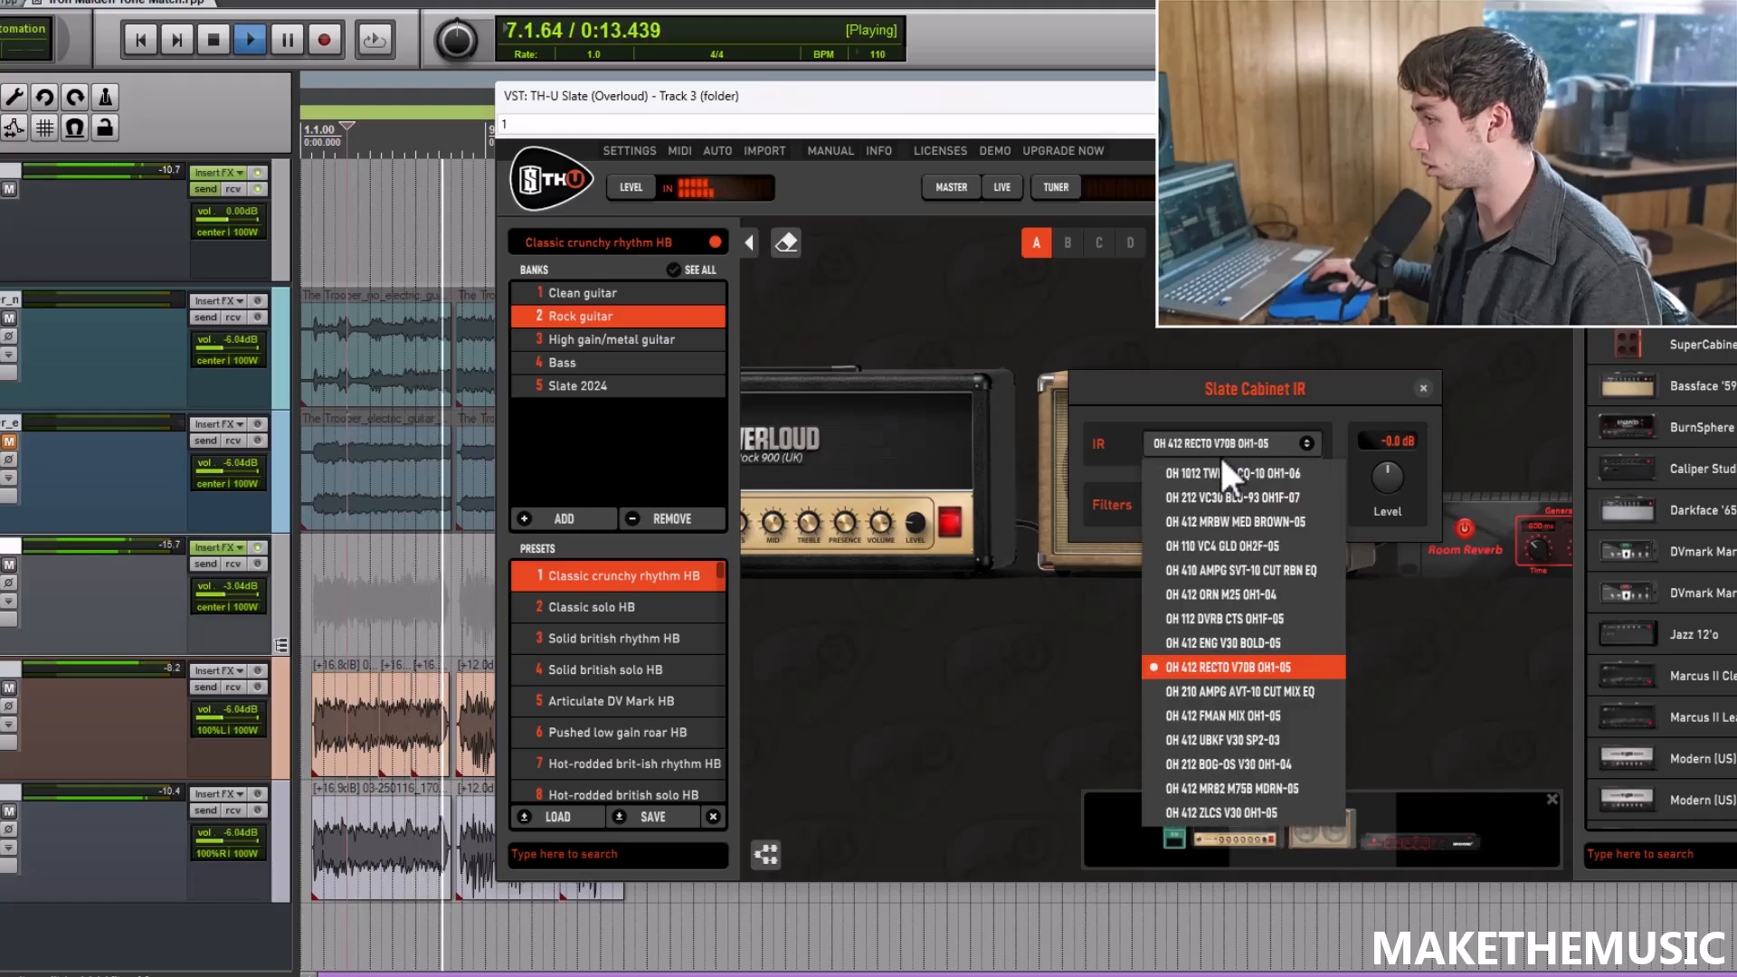
pyautogui.click(1235, 695)
pyautogui.press('space')
pyautogui.press('space')
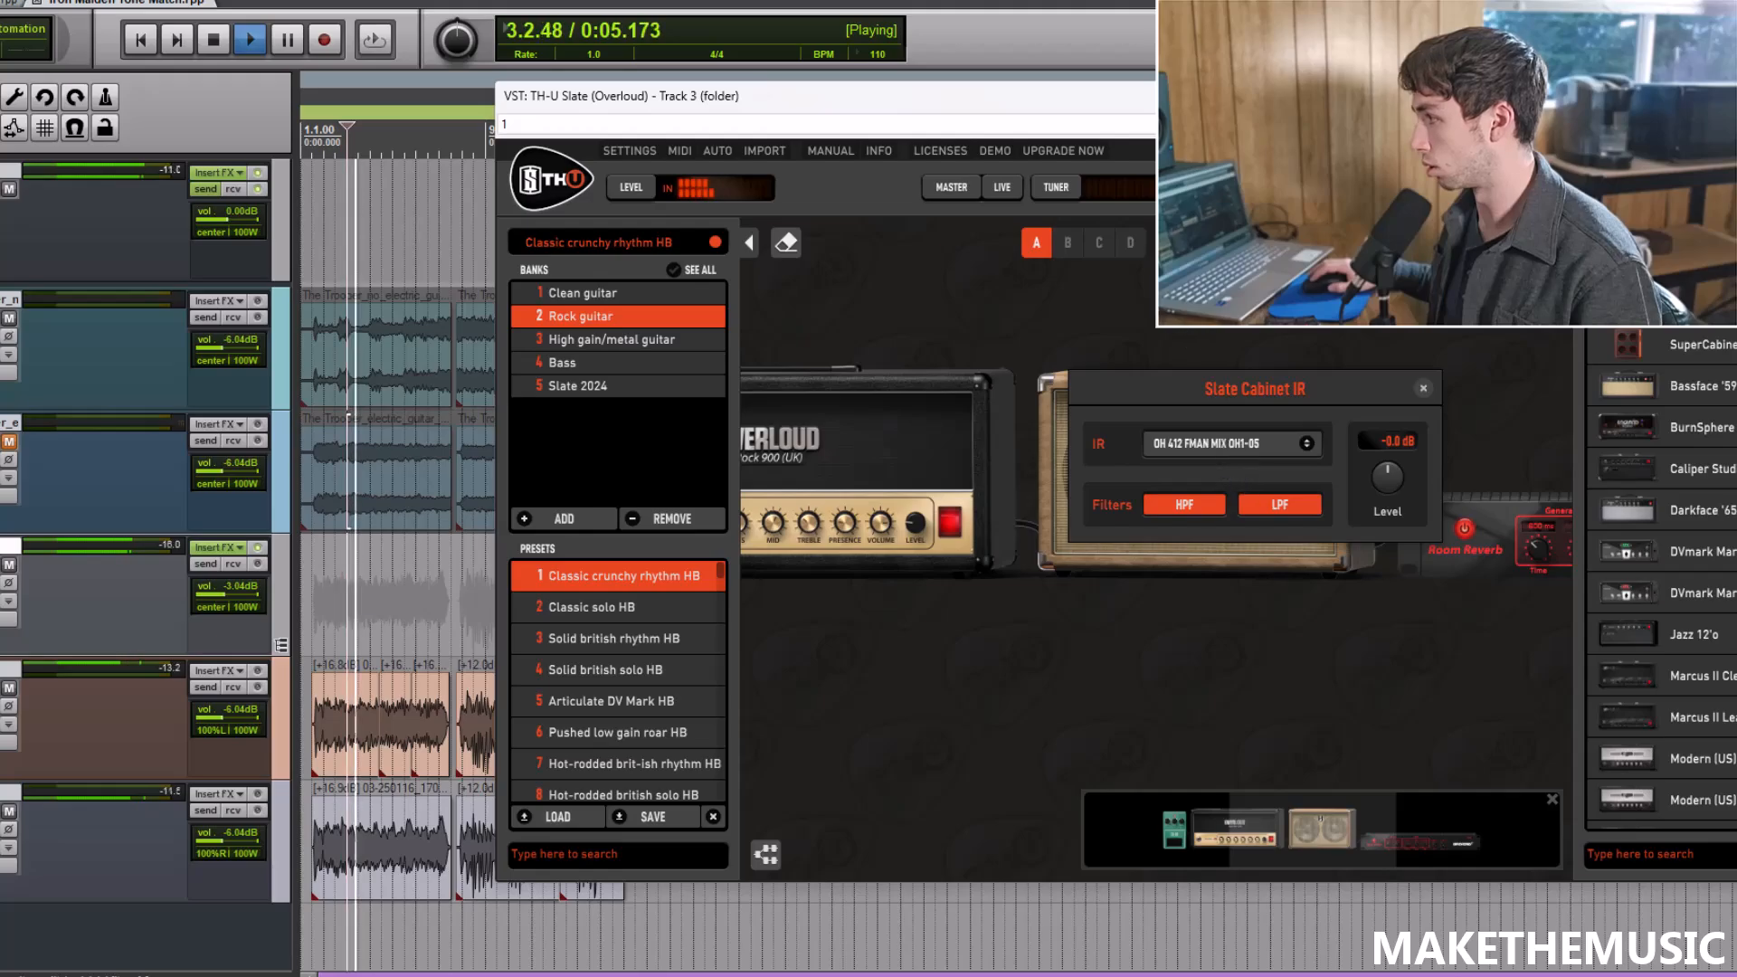
pyautogui.click(1422, 389)
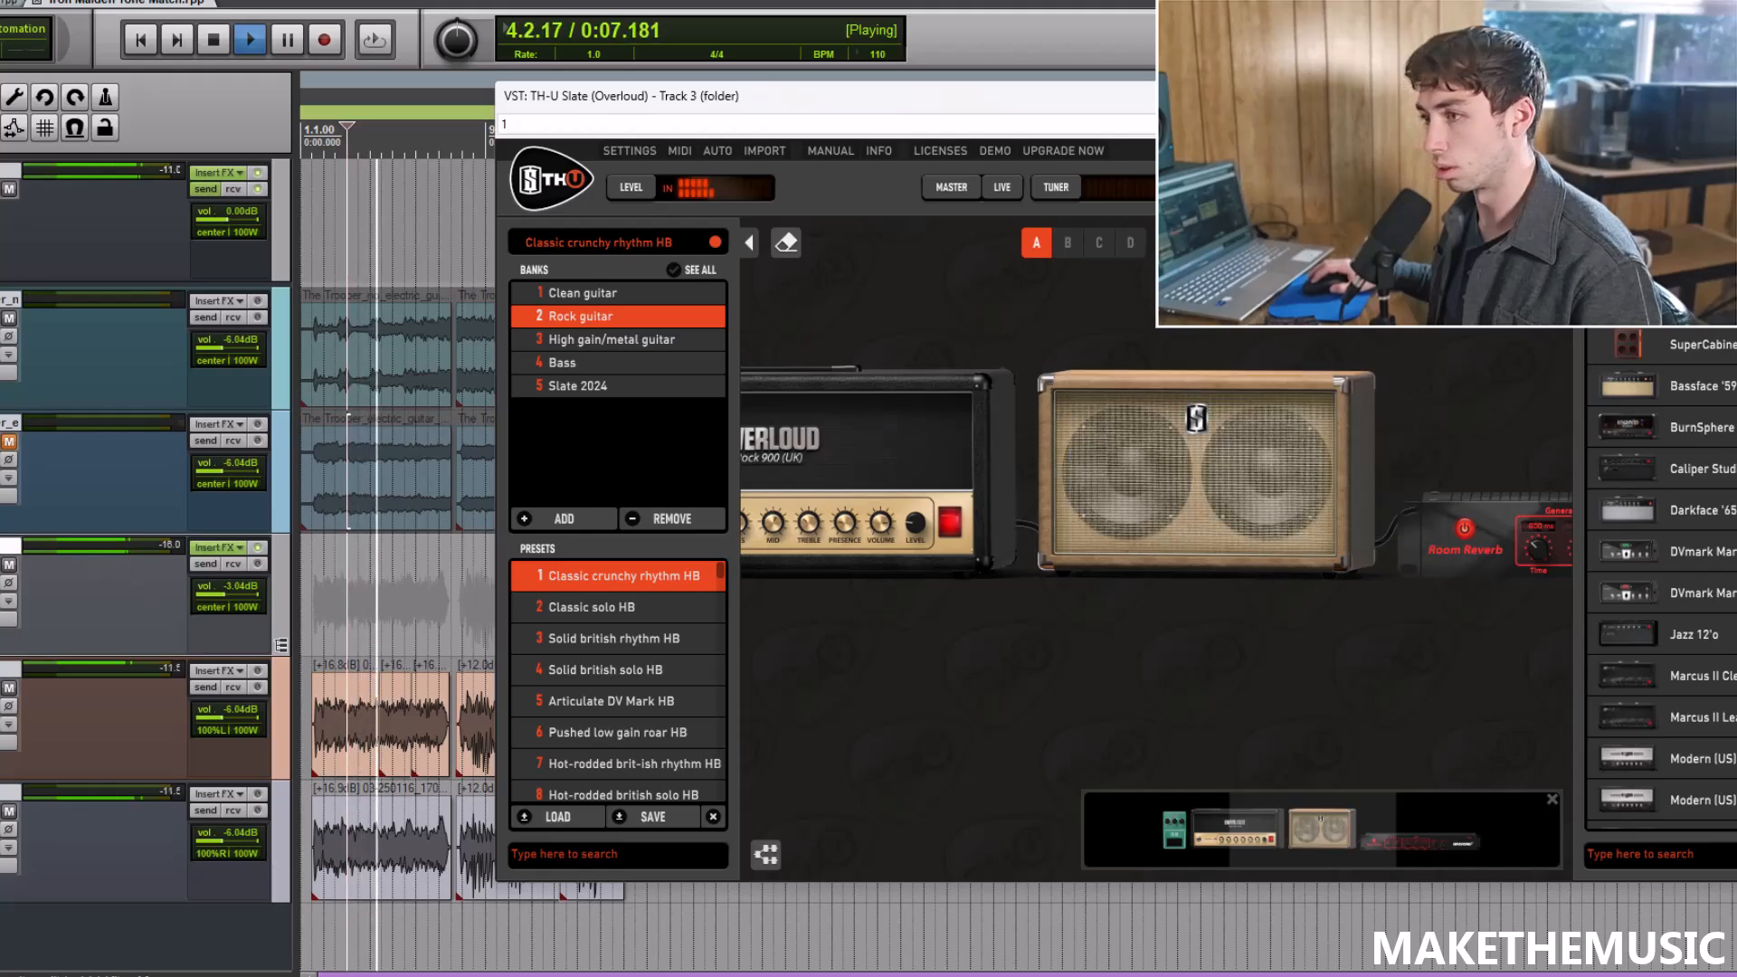
# Step: Replay the guitars, place the playback start around bar 10, and compare the original guitar stem with the processed guitars
pyautogui.press('space')
pyautogui.press('space')
pyautogui.press('space')
pyautogui.press('space')
pyautogui.scroll(-1, 407, 558)
pyautogui.click(408, 559)
pyautogui.scroll(1, 403, 563)
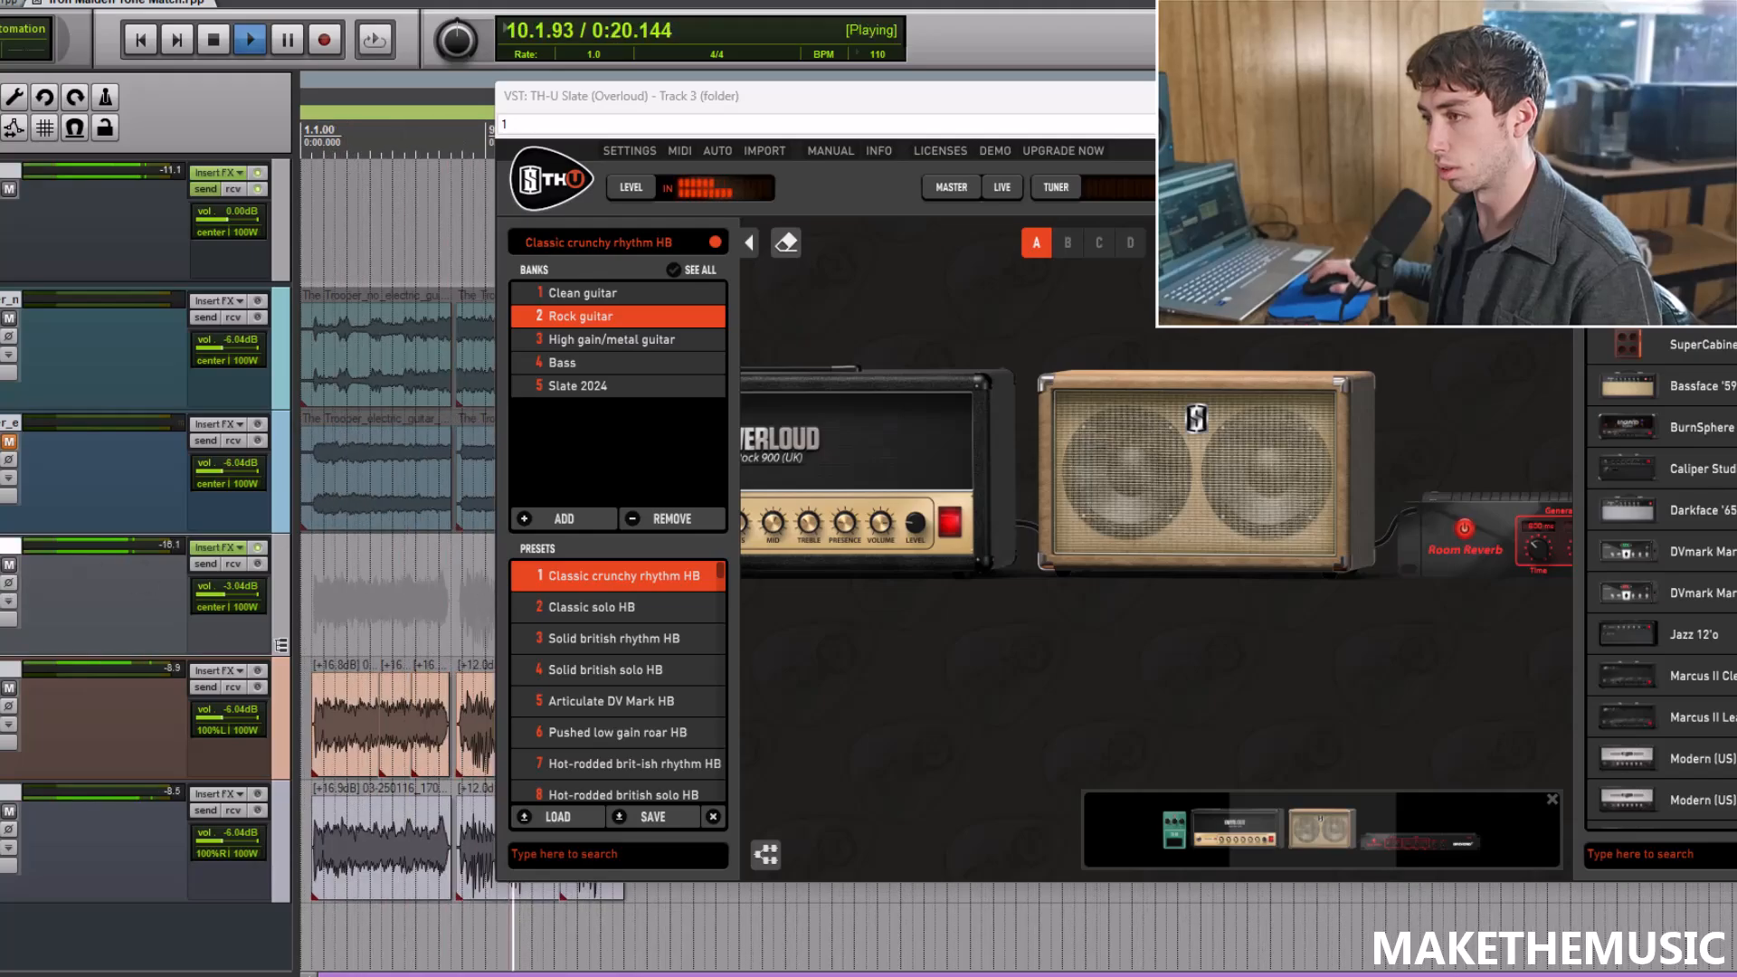
pyautogui.click(9, 460)
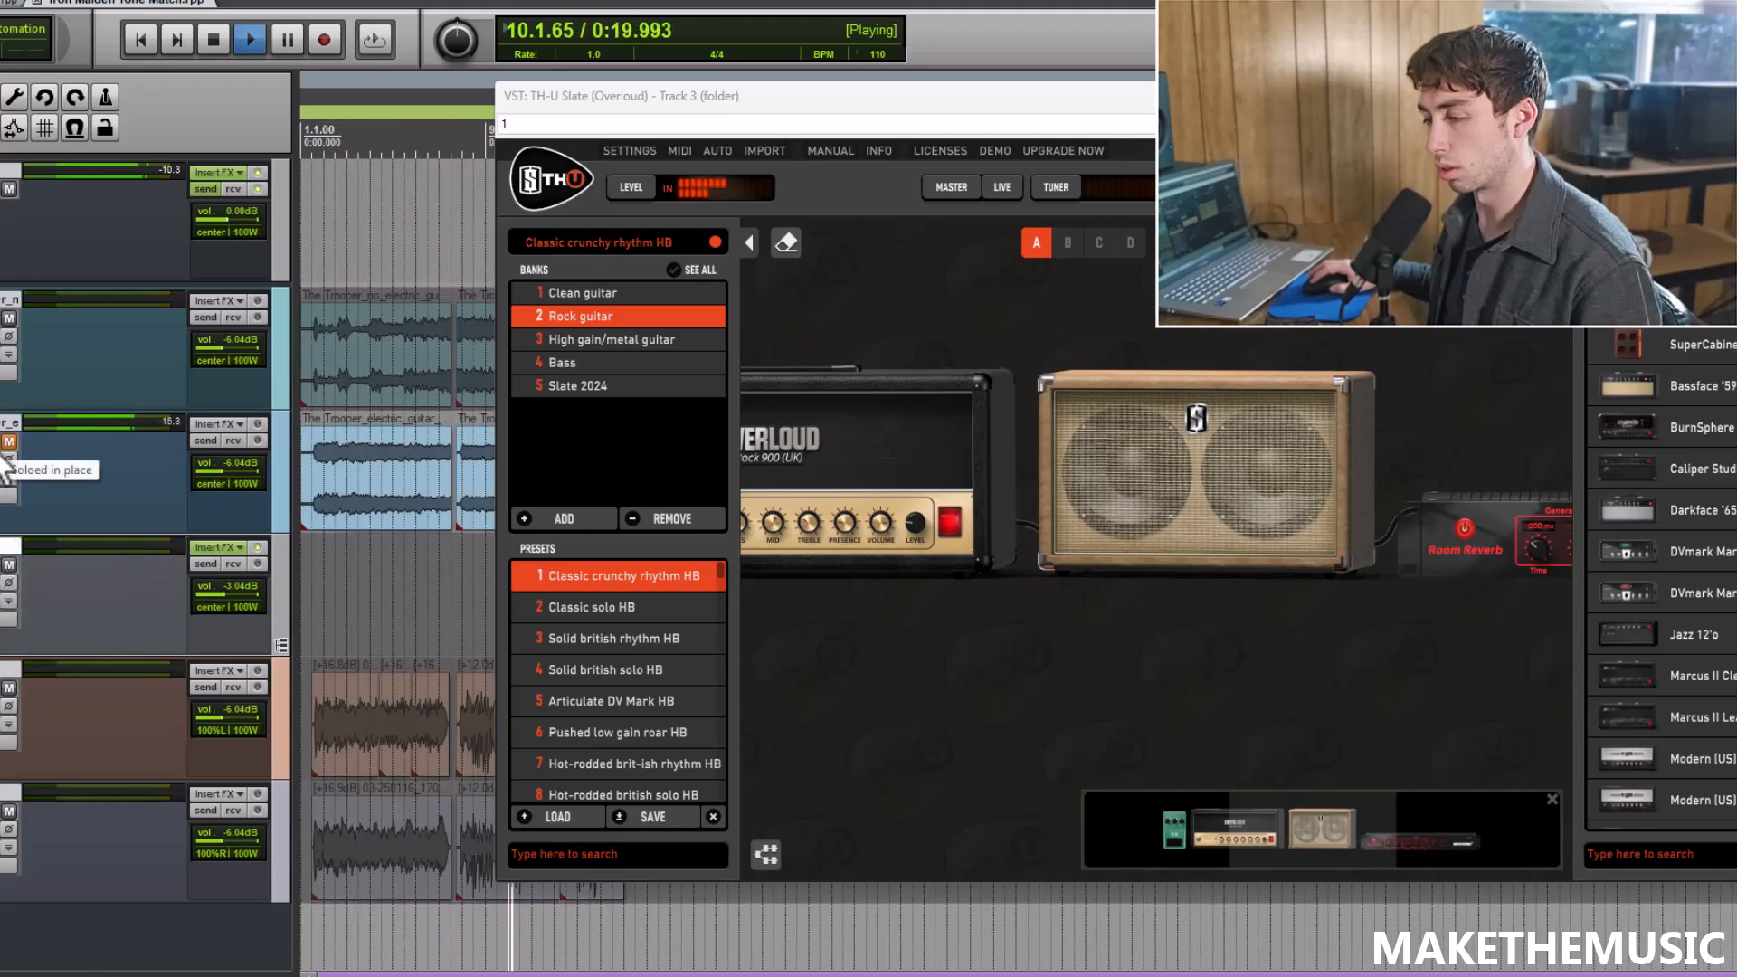
pyautogui.click(9, 459)
pyautogui.press('space')
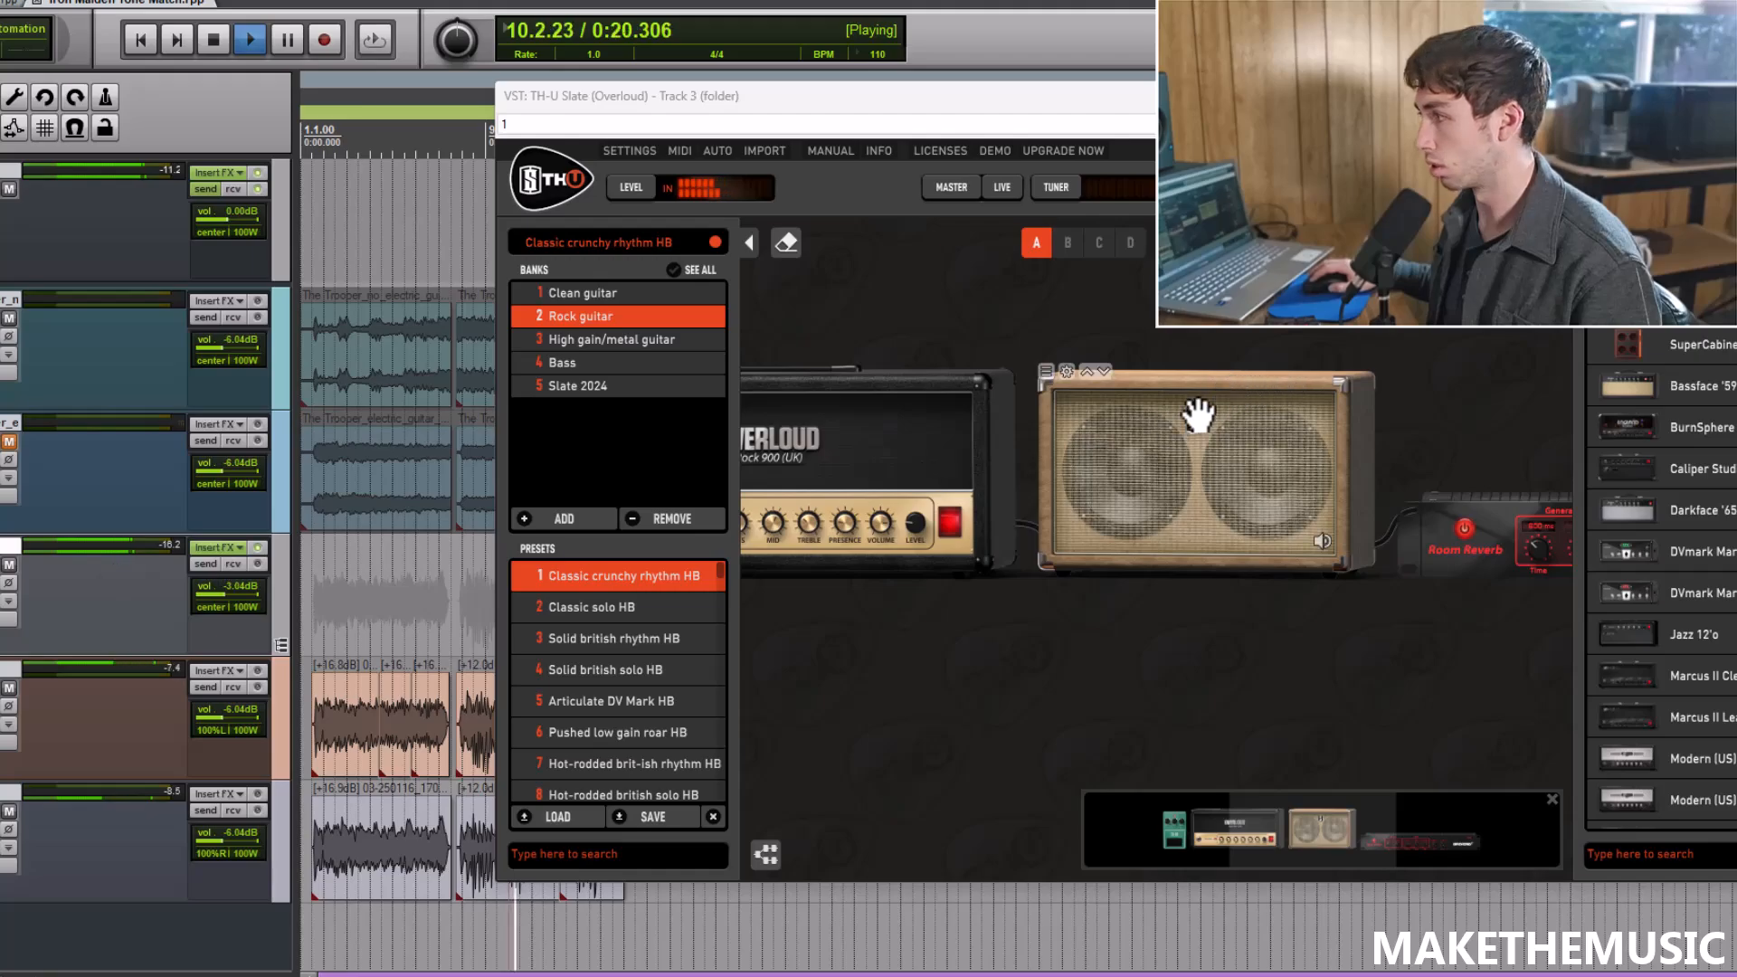
# Step: Reopen the Slate Cabinet IR settings and audition the OH 412 ZLCS V30 OH1-05 impulse response
pyautogui.press('space')
pyautogui.rightClick(1156, 457)
pyautogui.moveTo(1099, 501)
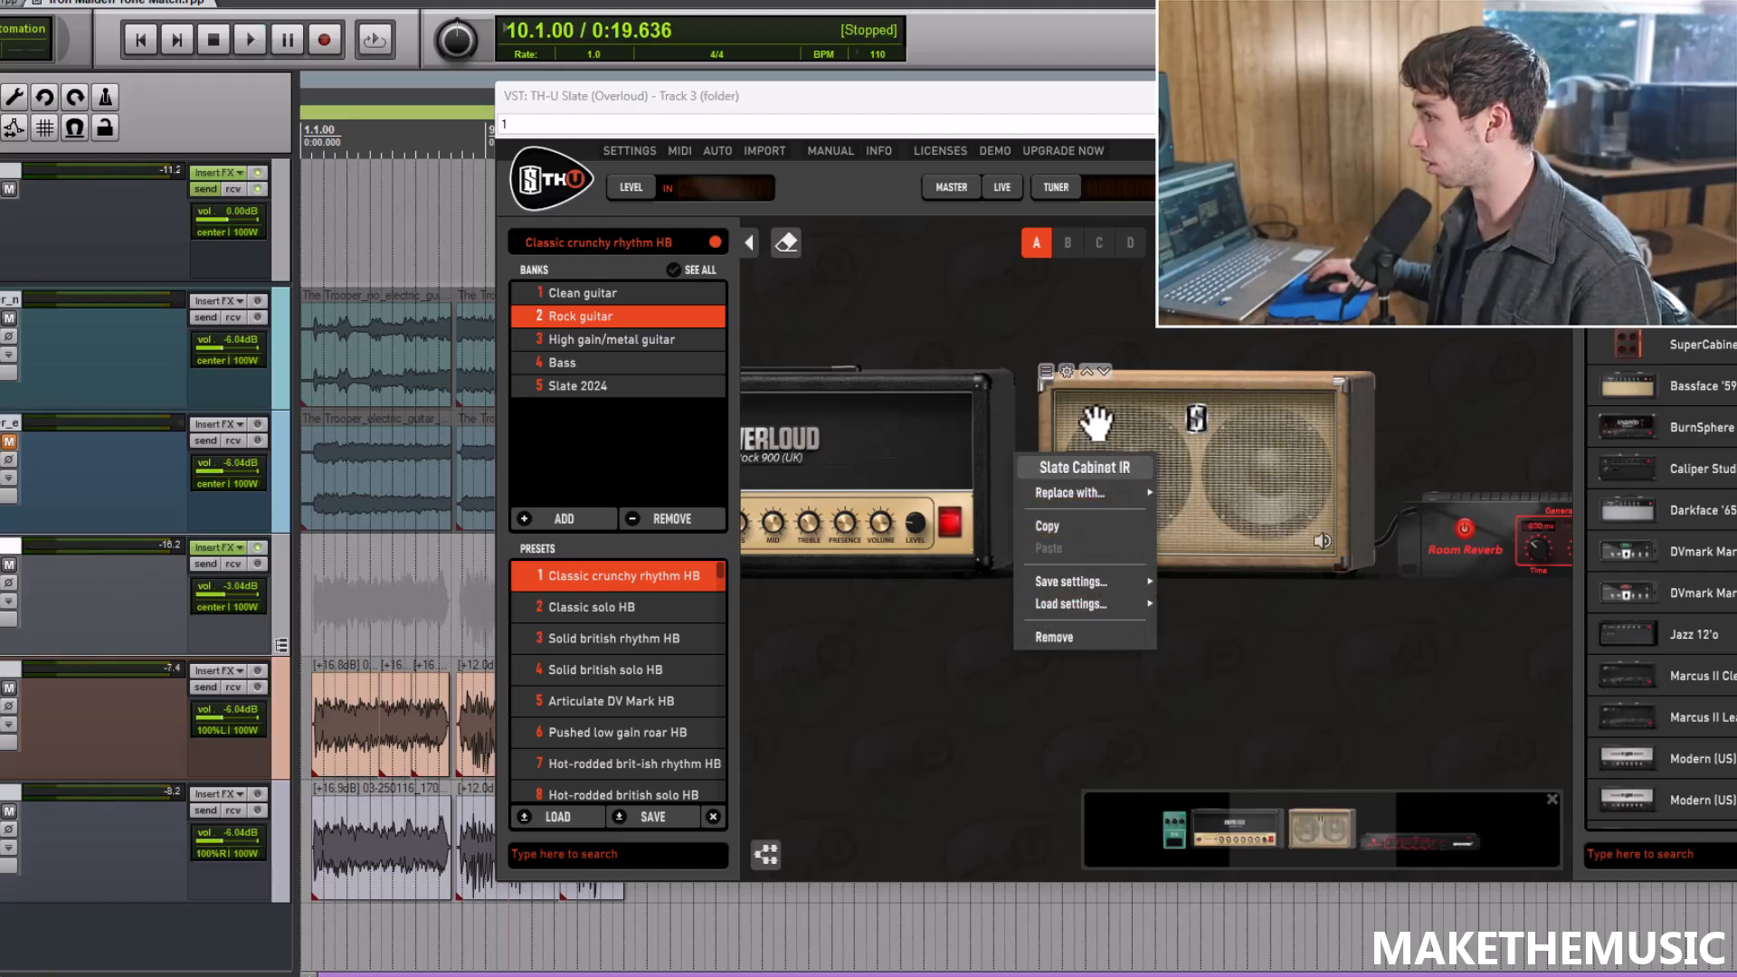
pyautogui.click(1066, 372)
pyautogui.click(1066, 372)
pyautogui.click(1224, 445)
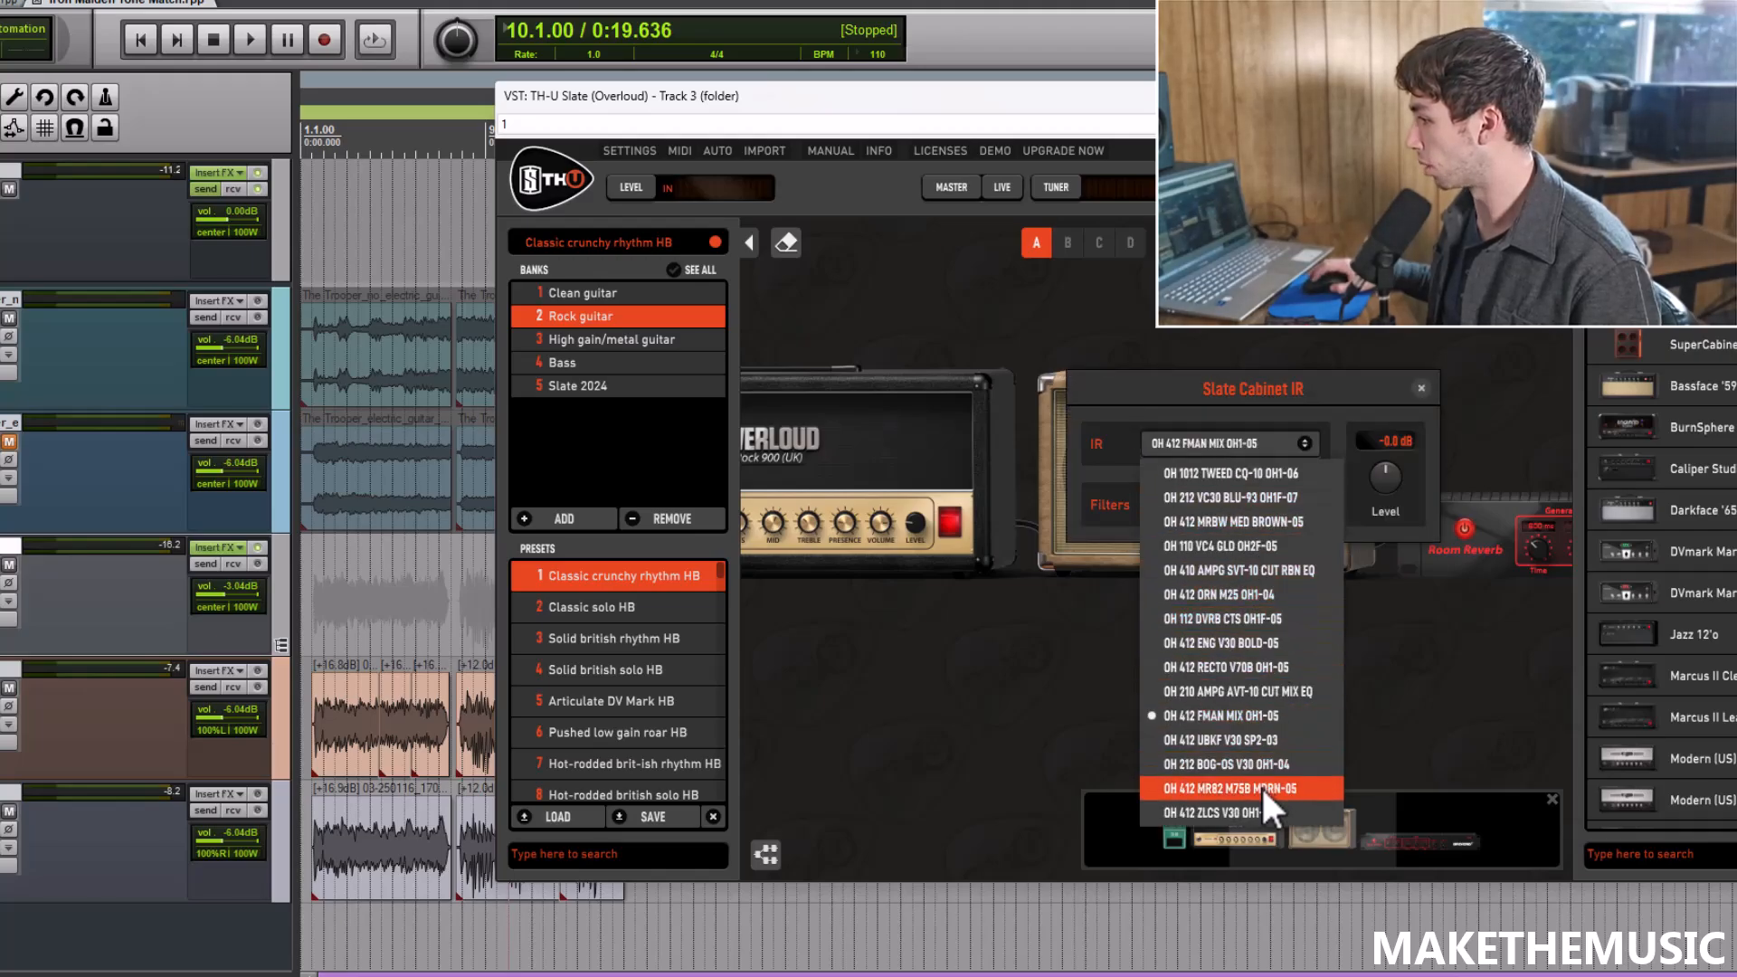
pyautogui.click(1255, 812)
pyautogui.press('space')
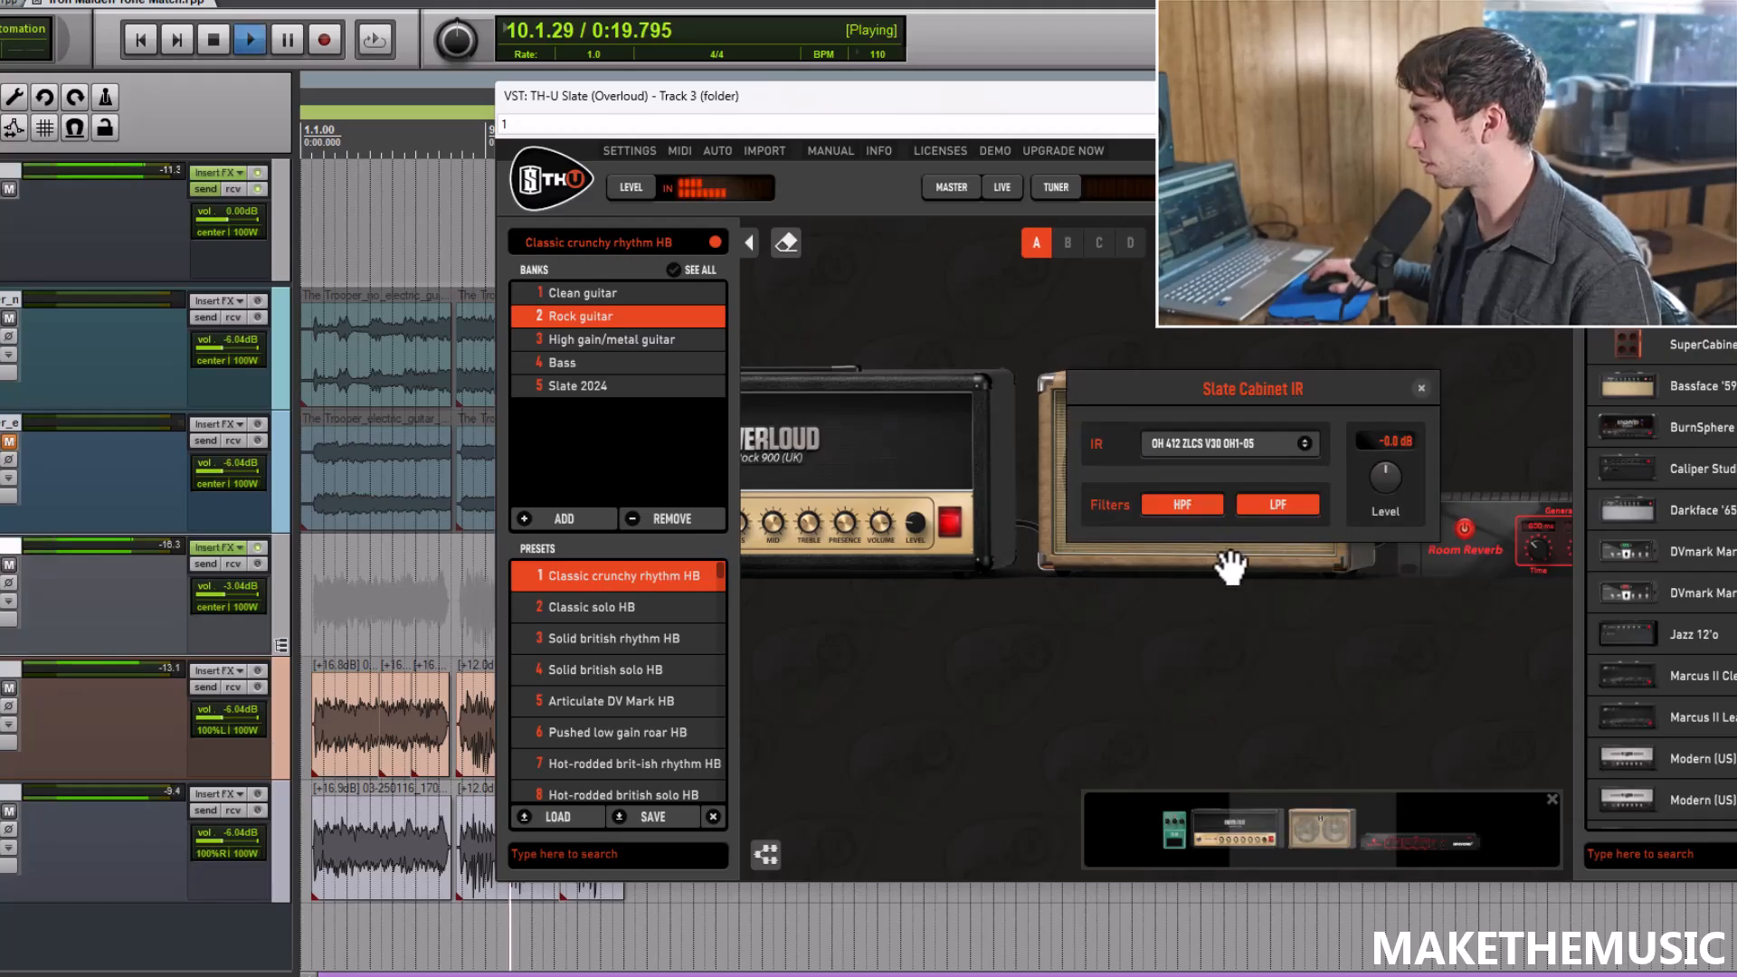
# Step: Audition the OH 412 MR82 M75B MDRN-05 and OH 412 ENG V30 BOLD-05 impulse responses during playback
pyautogui.click(1224, 445)
pyautogui.click(1241, 789)
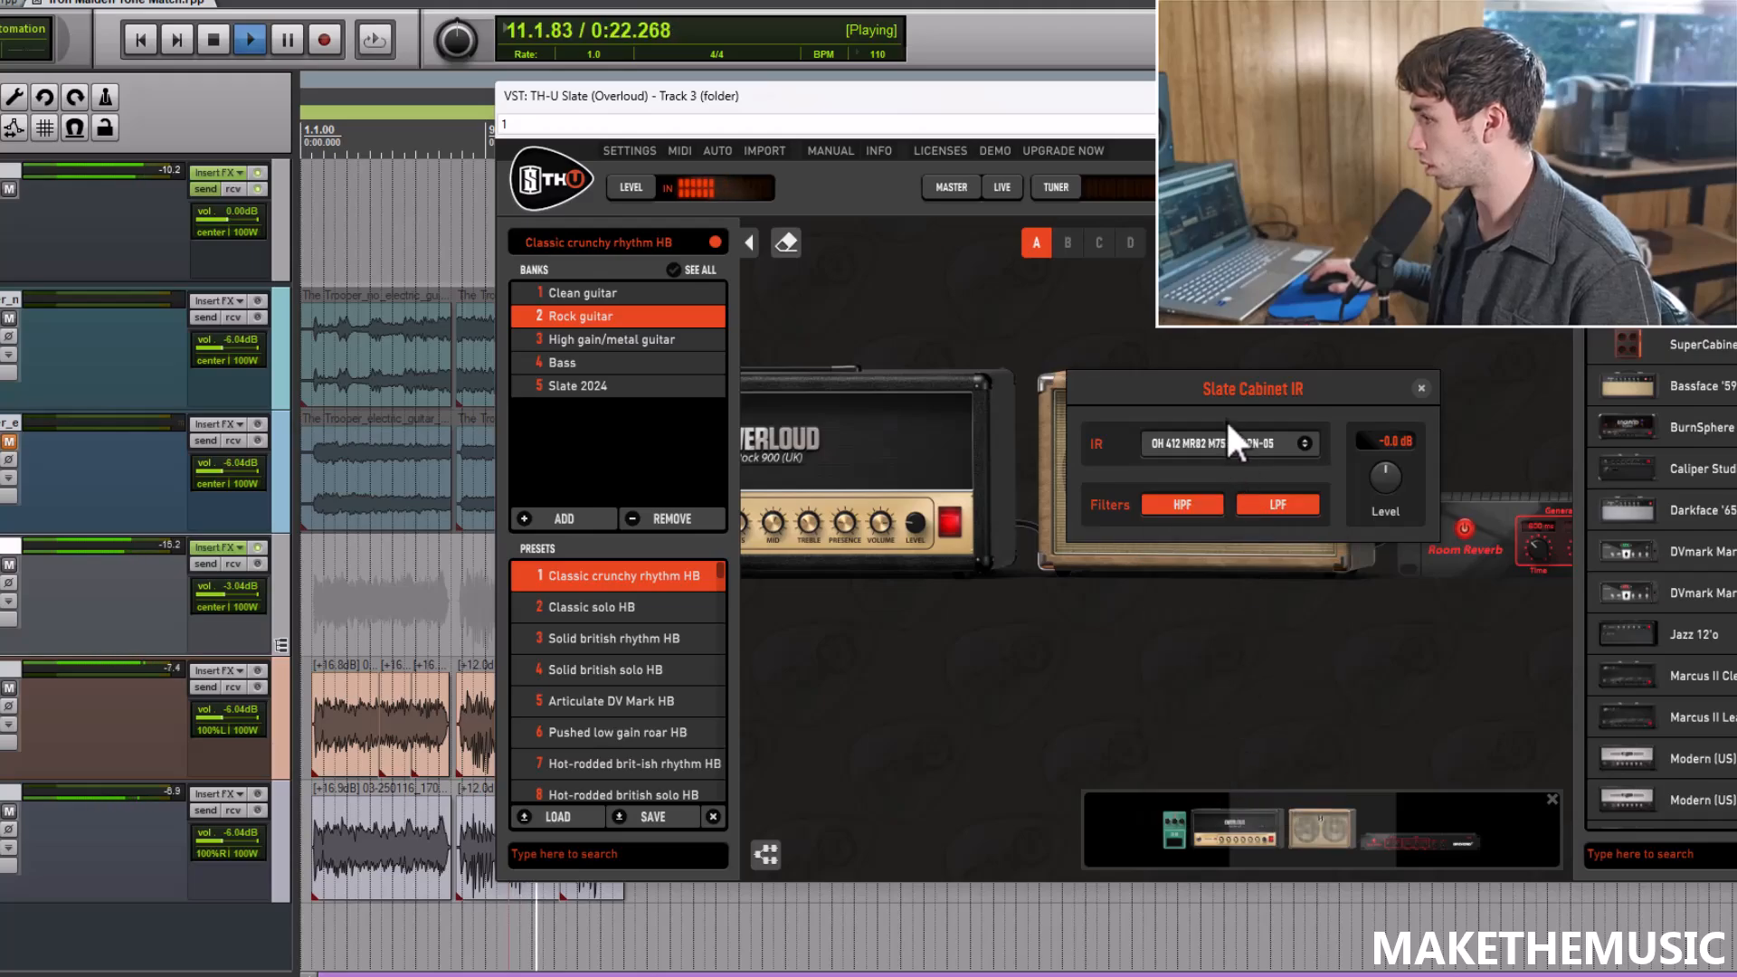
pyautogui.click(1230, 441)
pyautogui.click(1249, 644)
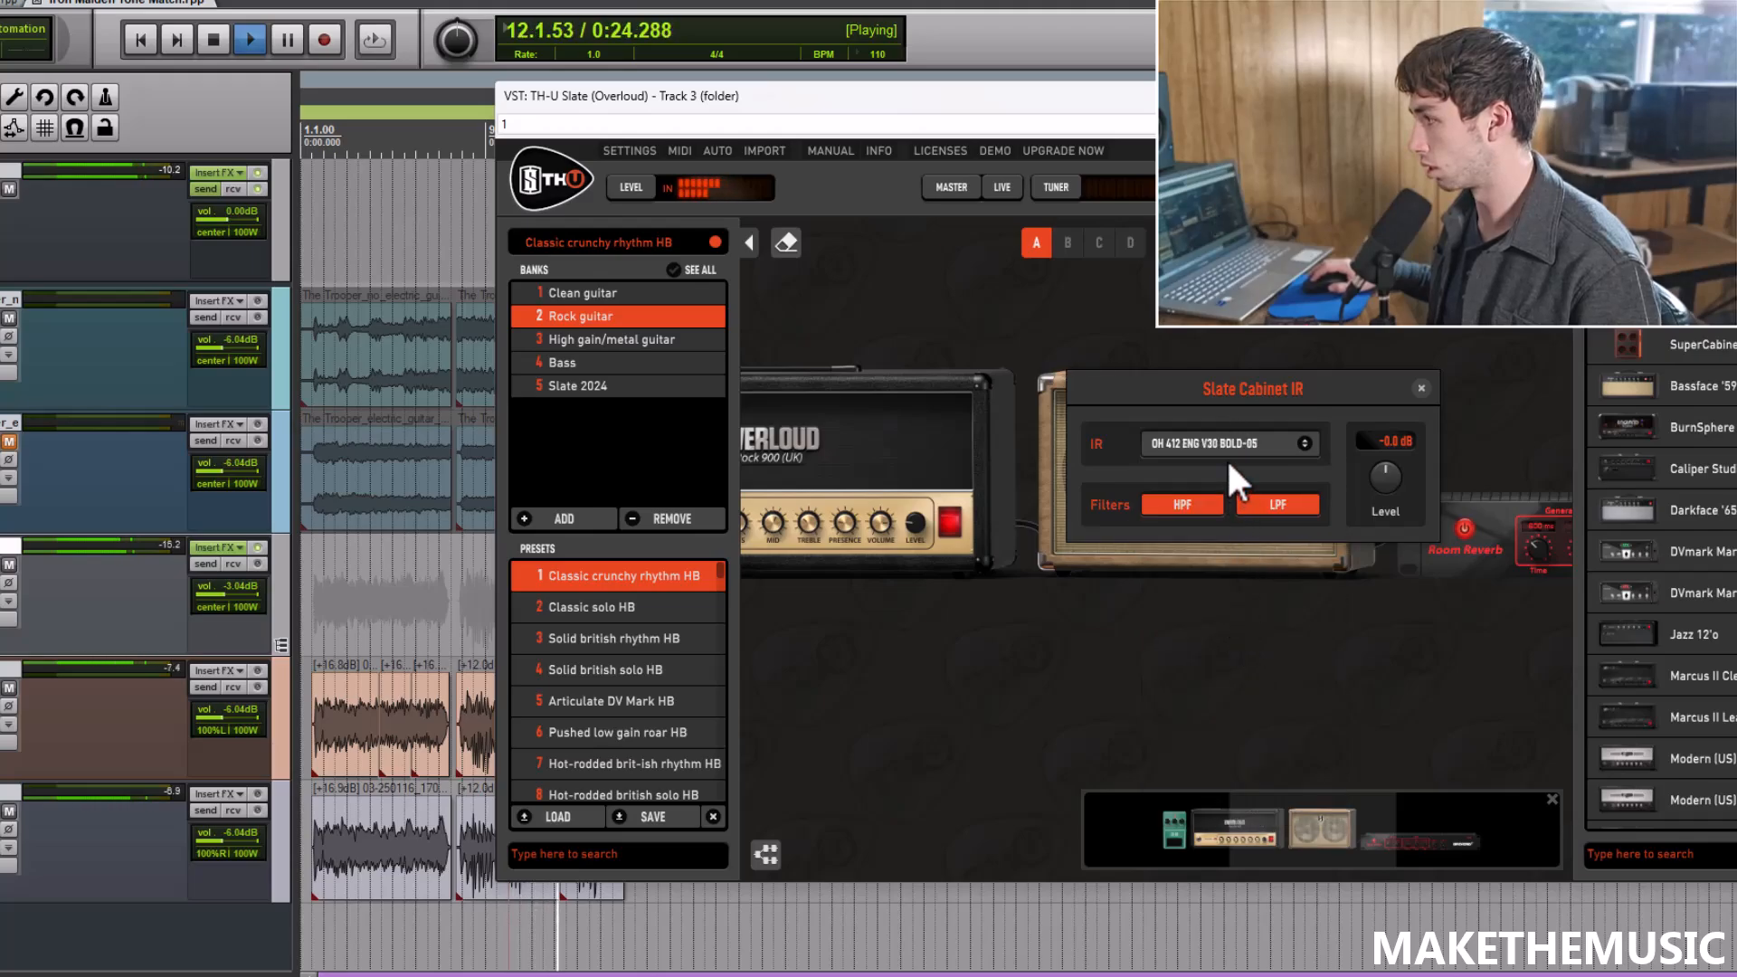
# Step: Audition the OH 412 MRBW MED BROWN-05 impulse response, load OH 412 ORN M25 OH1-04 and close the cabinet settings
pyautogui.click(1228, 445)
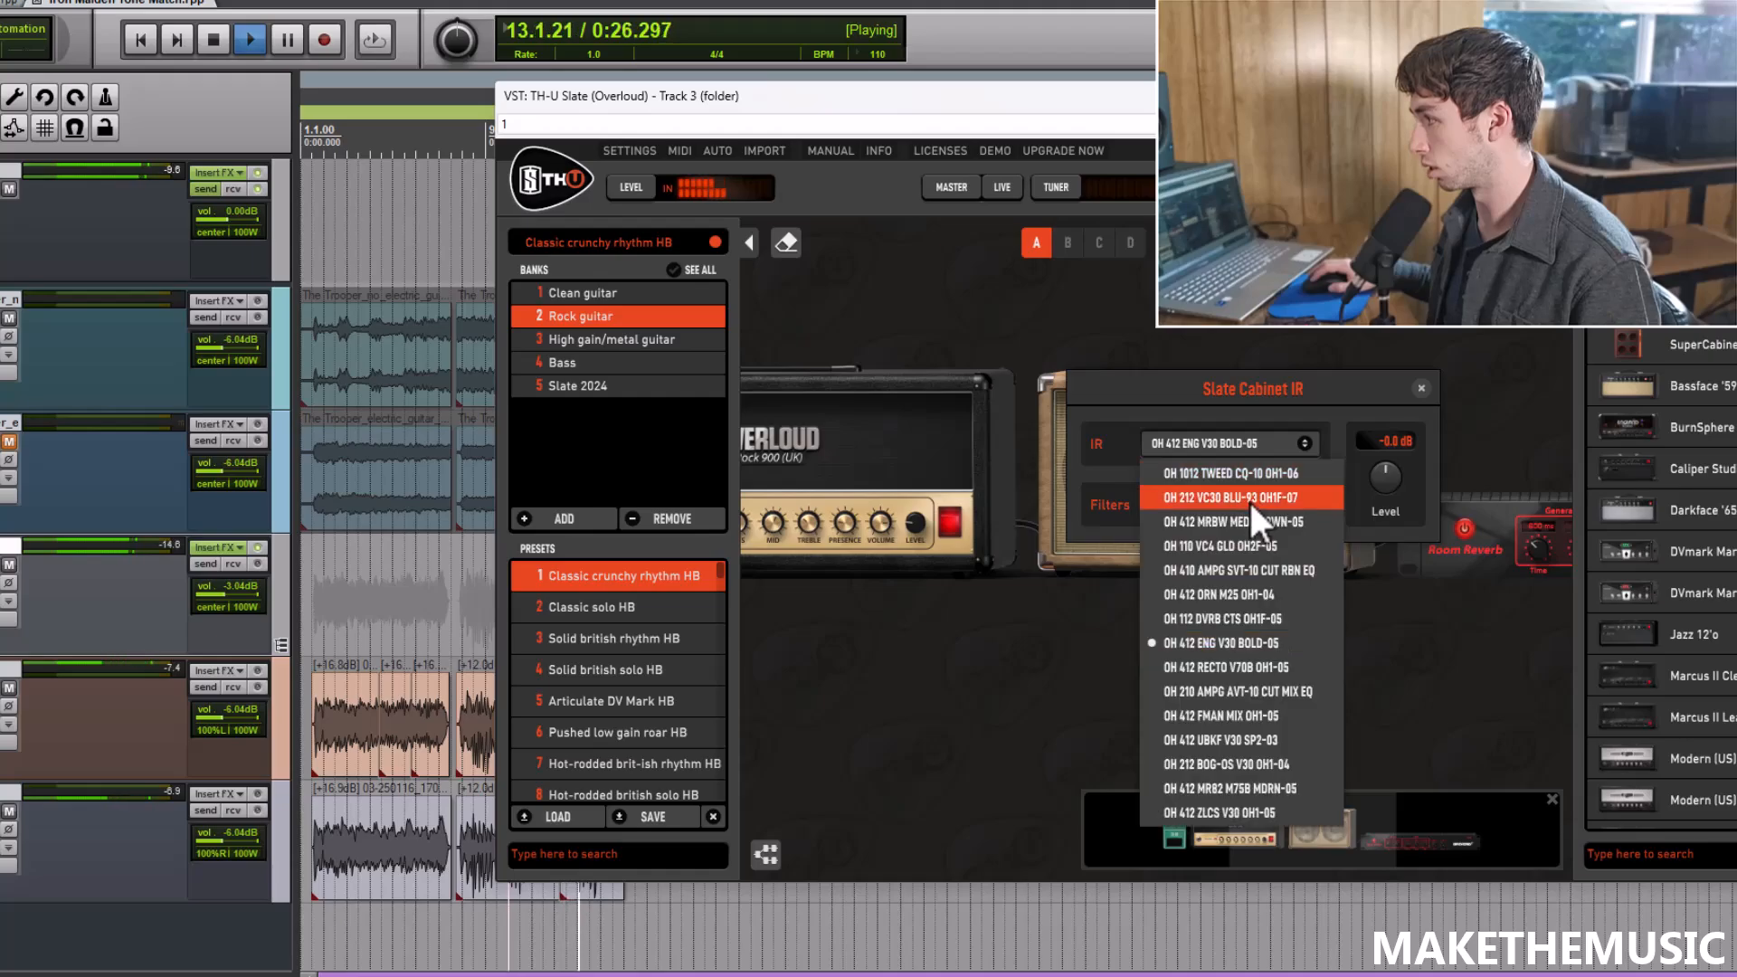
pyautogui.click(1252, 518)
pyautogui.click(1240, 452)
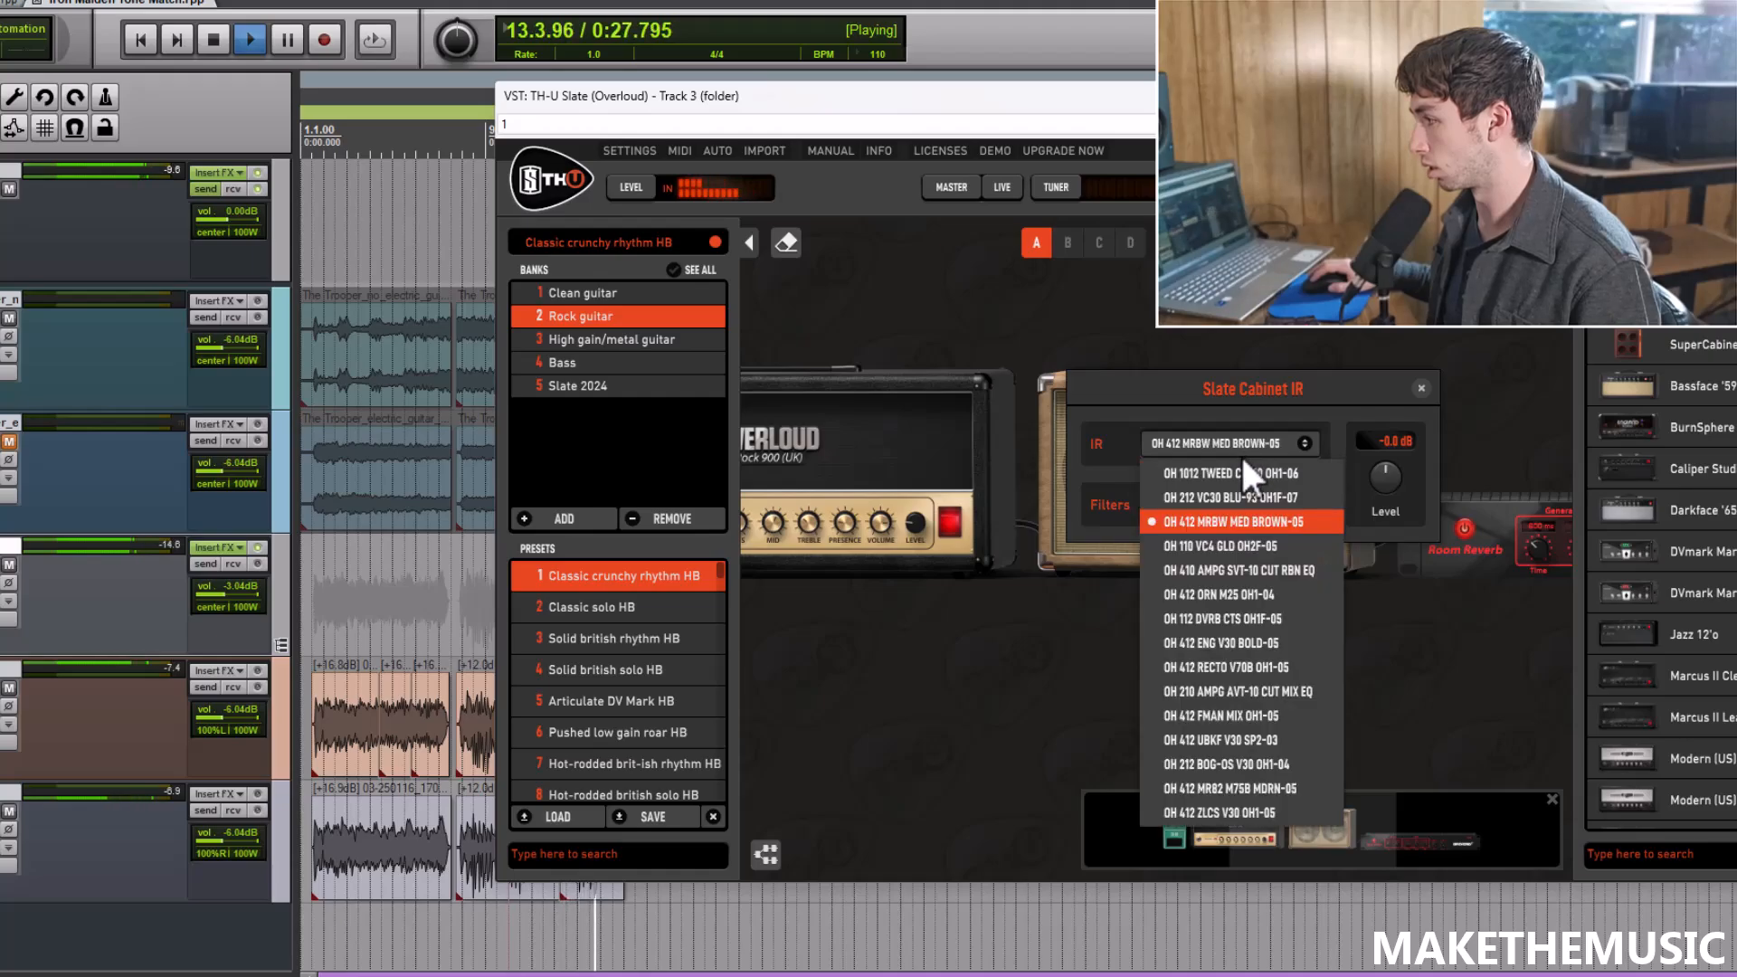
pyautogui.click(1254, 590)
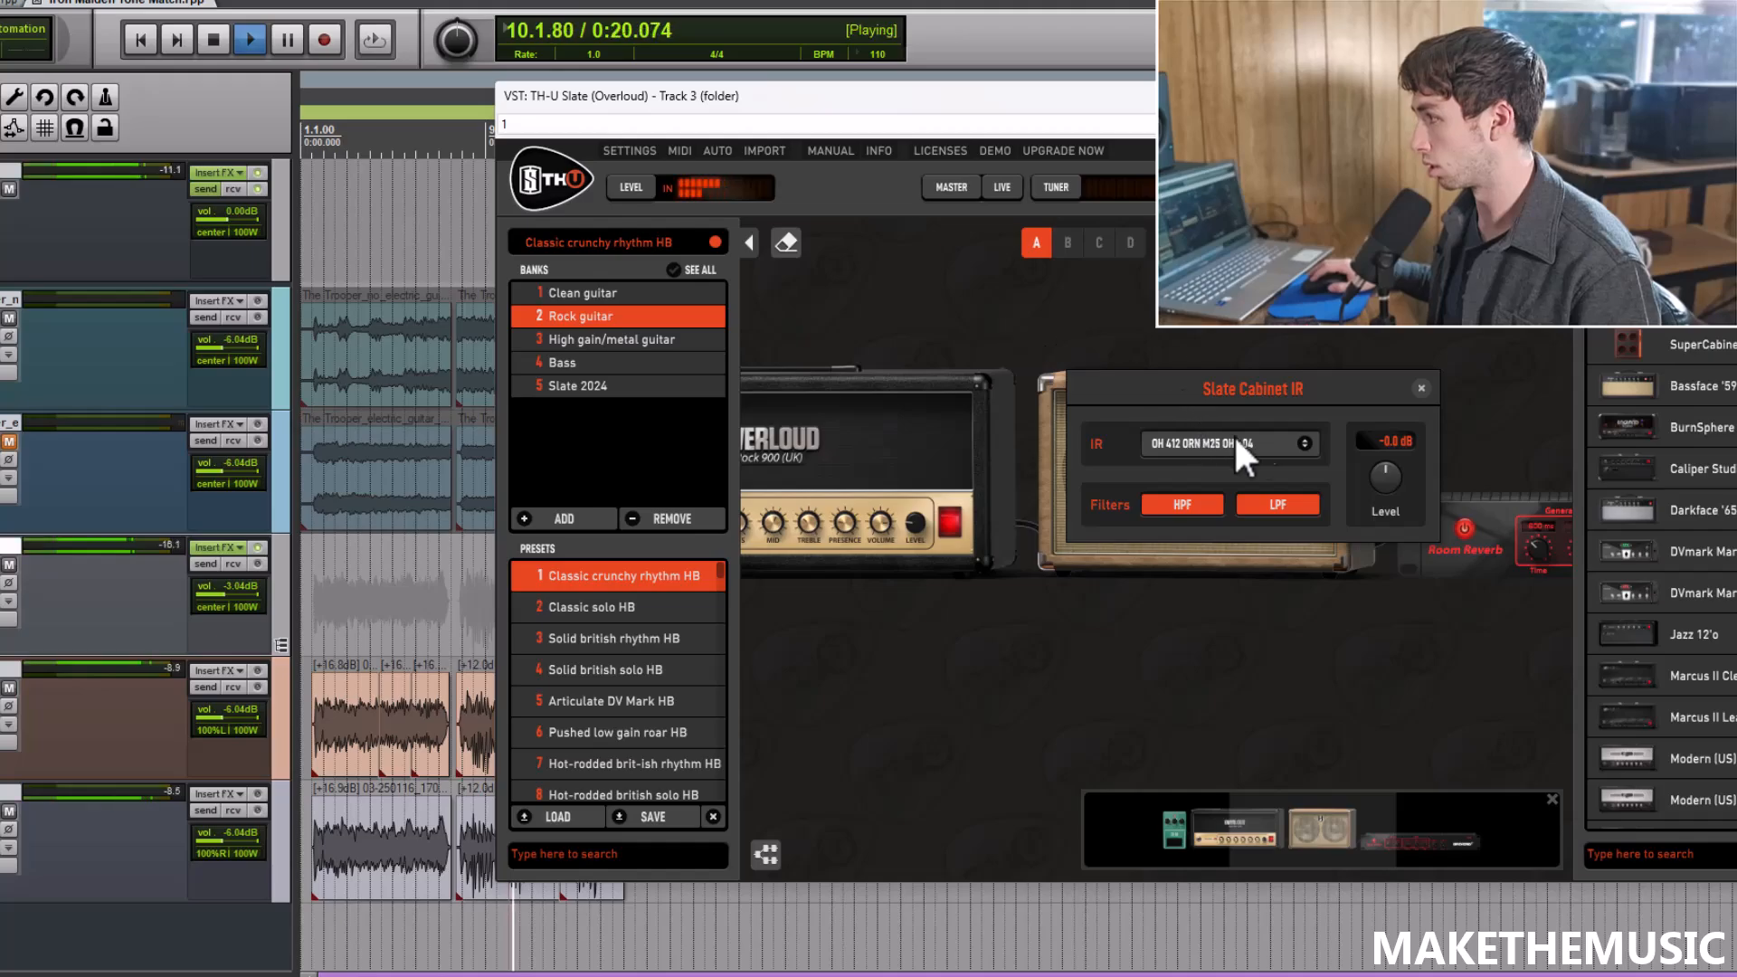
pyautogui.click(1420, 386)
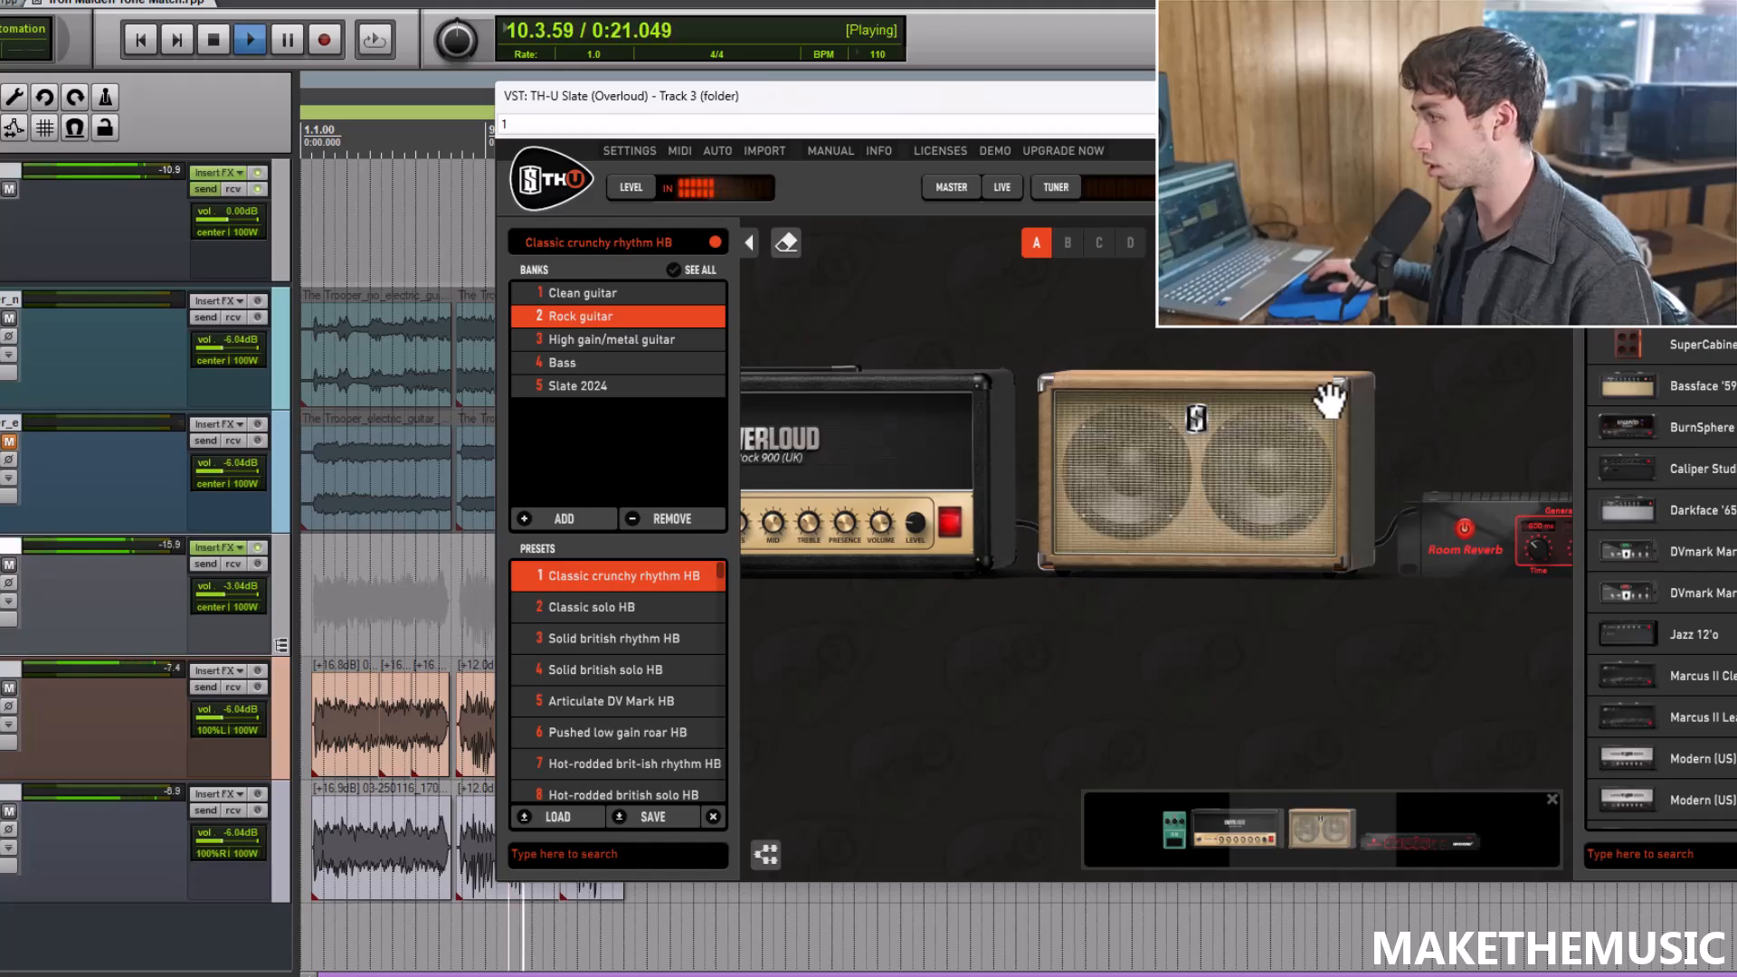
# Step: Place the playback start at 2.2.00 and compare the processed guitars with the original electric guitar stem
pyautogui.click(417, 624)
pyautogui.scroll(4, 434, 627)
pyautogui.click(381, 649)
pyautogui.press('space')
pyautogui.press('space')
pyautogui.click(1, 565)
pyautogui.click(1, 462)
pyautogui.press('space')
pyautogui.press('space')
pyautogui.click(1, 462)
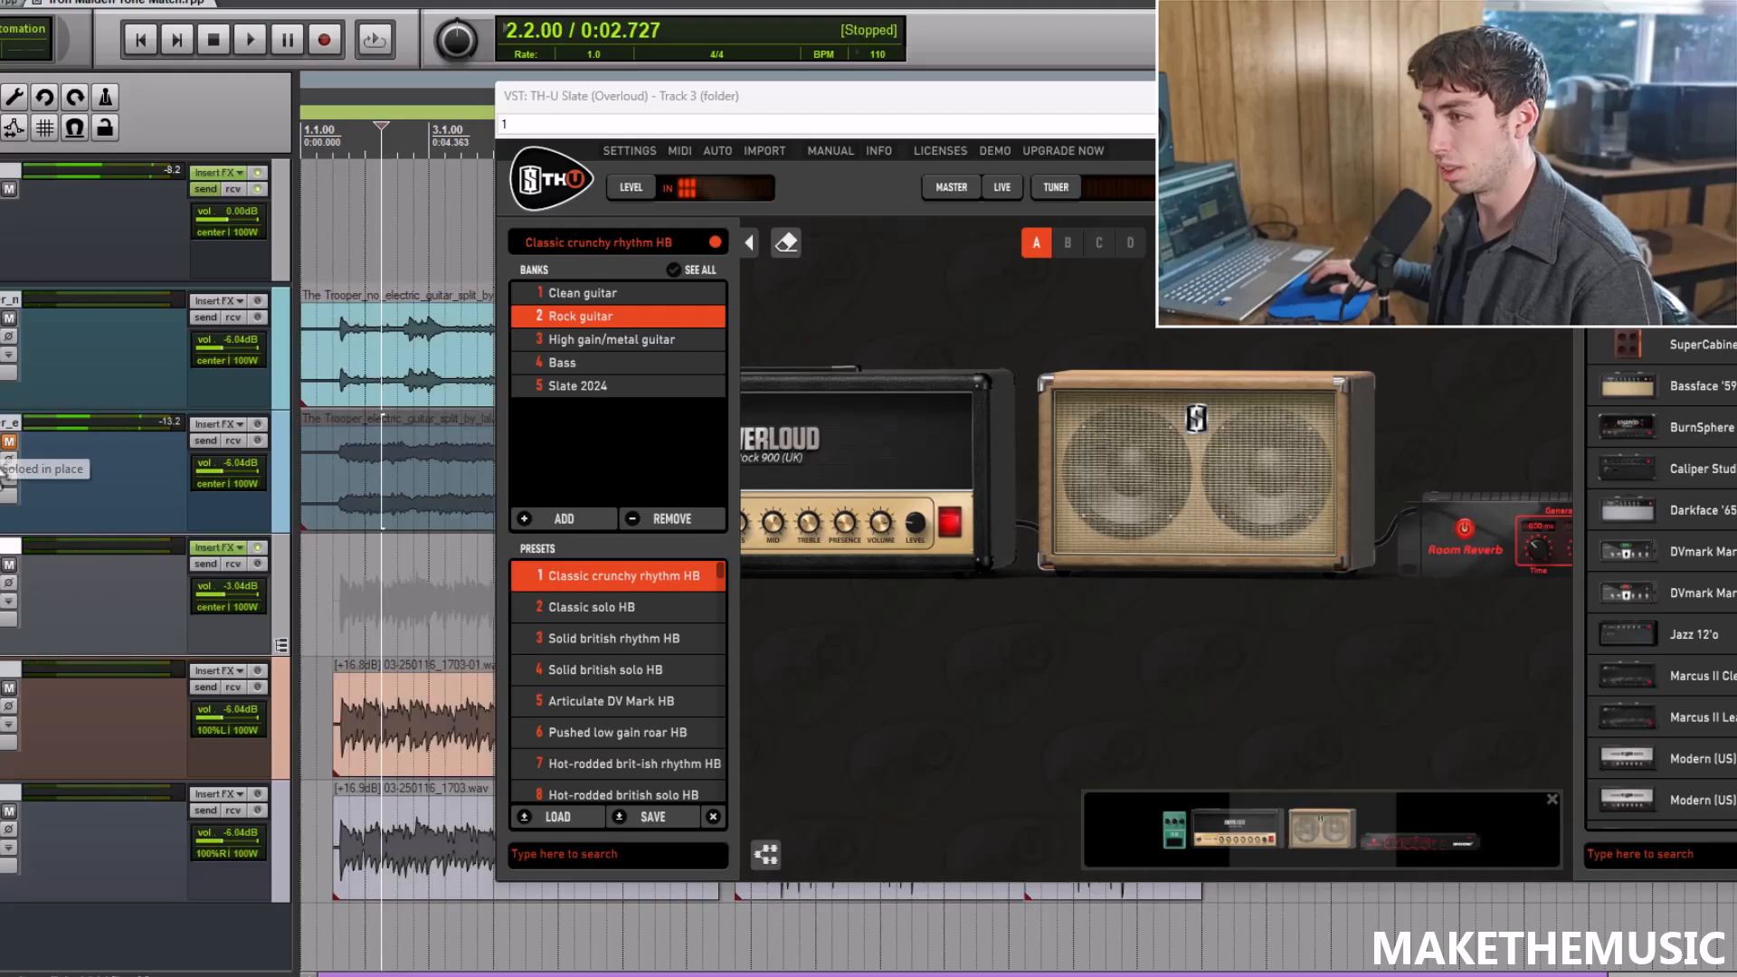
# Step: Unmute the processed guitars, replay them while viewing the whole amp chain, and close the TH-U Slate window
pyautogui.click(1, 581)
pyautogui.press('Escape')
pyautogui.press('space')
pyautogui.moveTo(1074, 320); pyautogui.dragTo(1266, 312)
pyautogui.scroll(-2, 1000, 361)
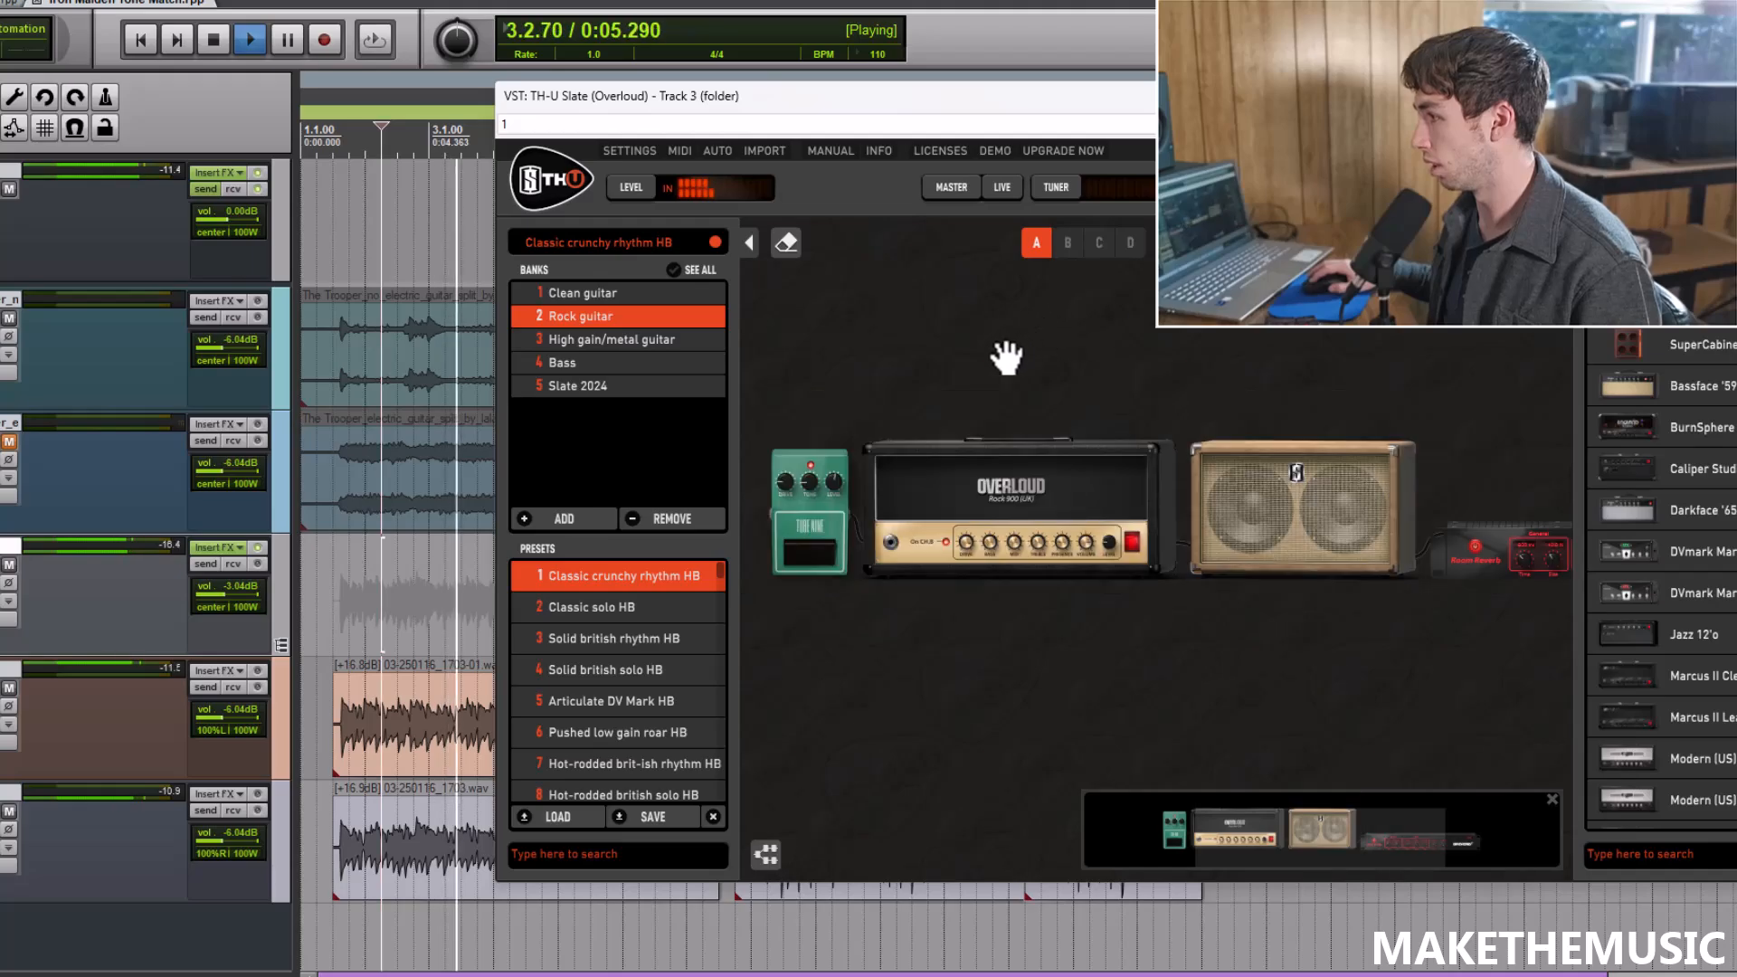
pyautogui.press('space')
pyautogui.moveTo(1505, 388); pyautogui.dragTo(1404, 359)
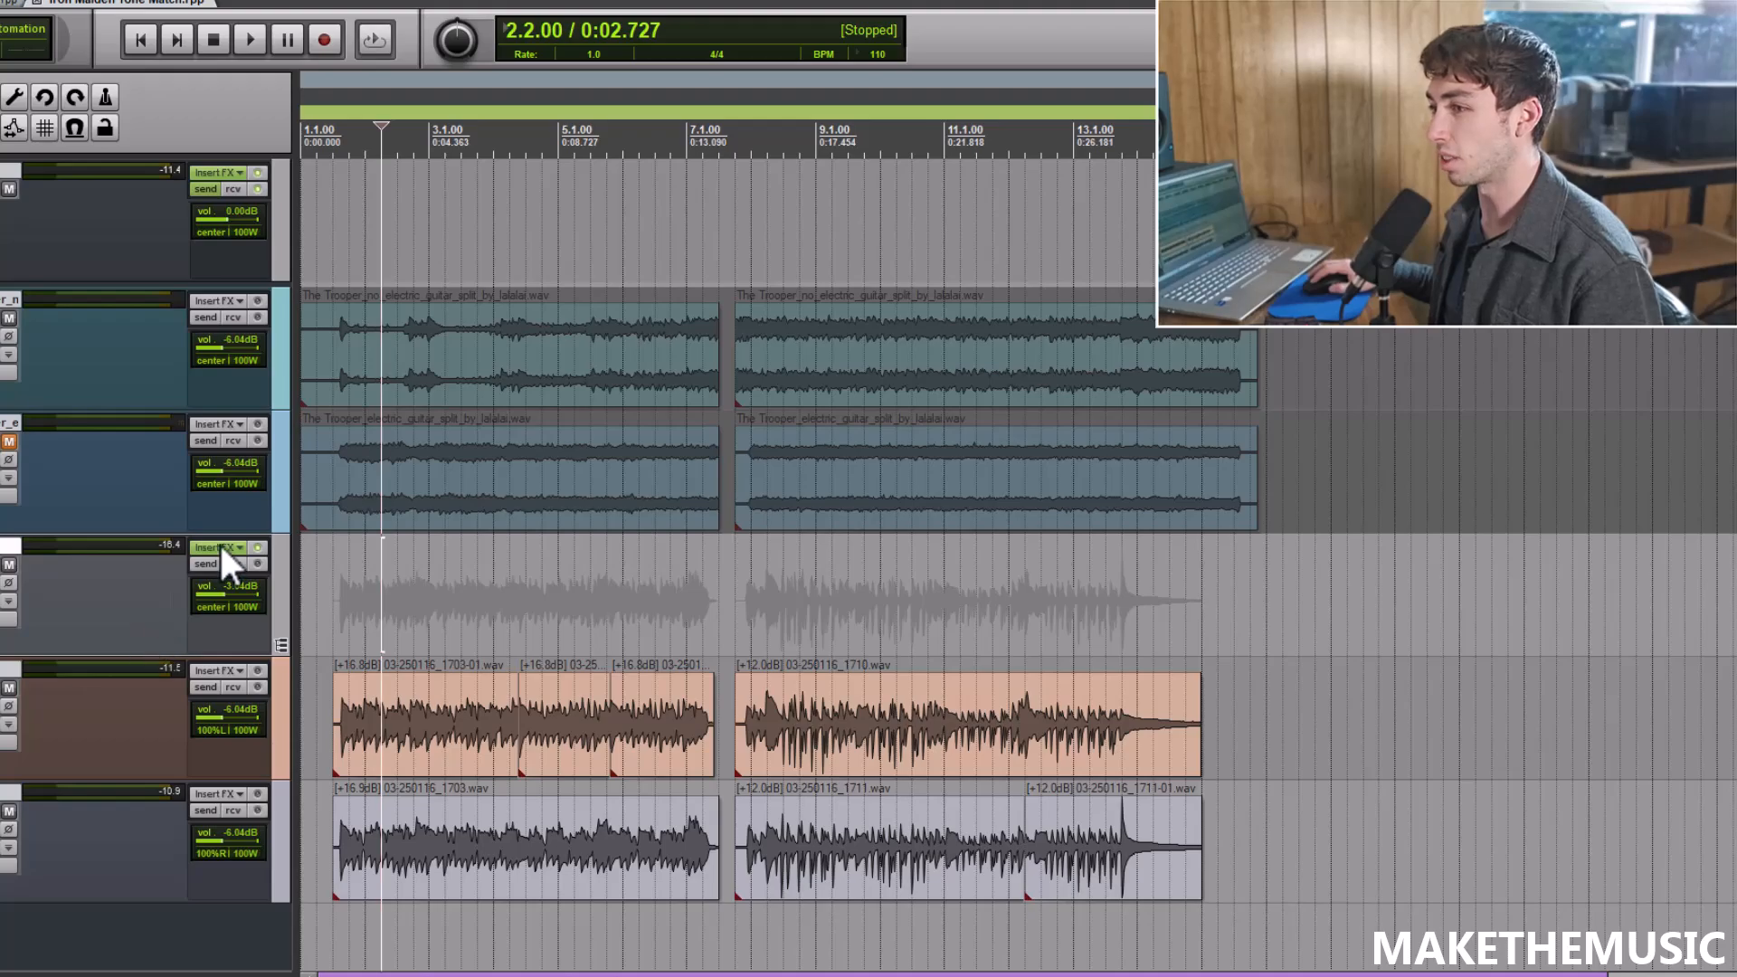
# Step: Add ReaEQ to the guitar folder track after TH-U Slate and place its floating window over the arrangement
pyautogui.click(221, 547)
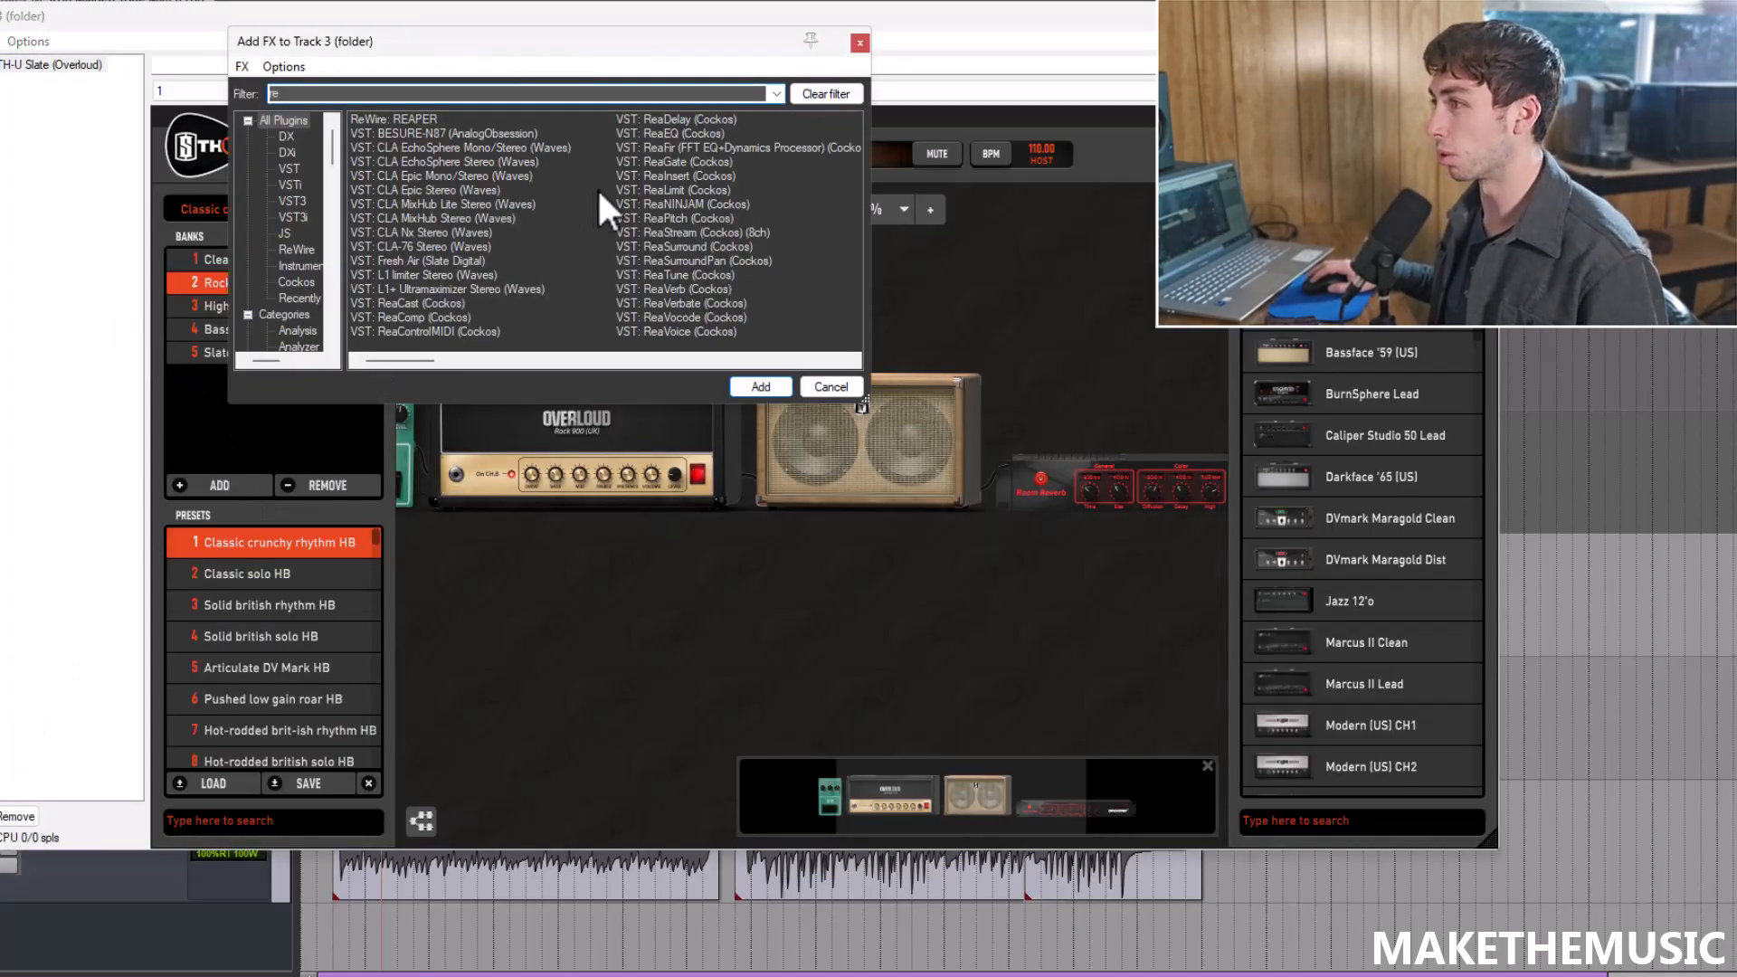
pyautogui.doubleClick(695, 132)
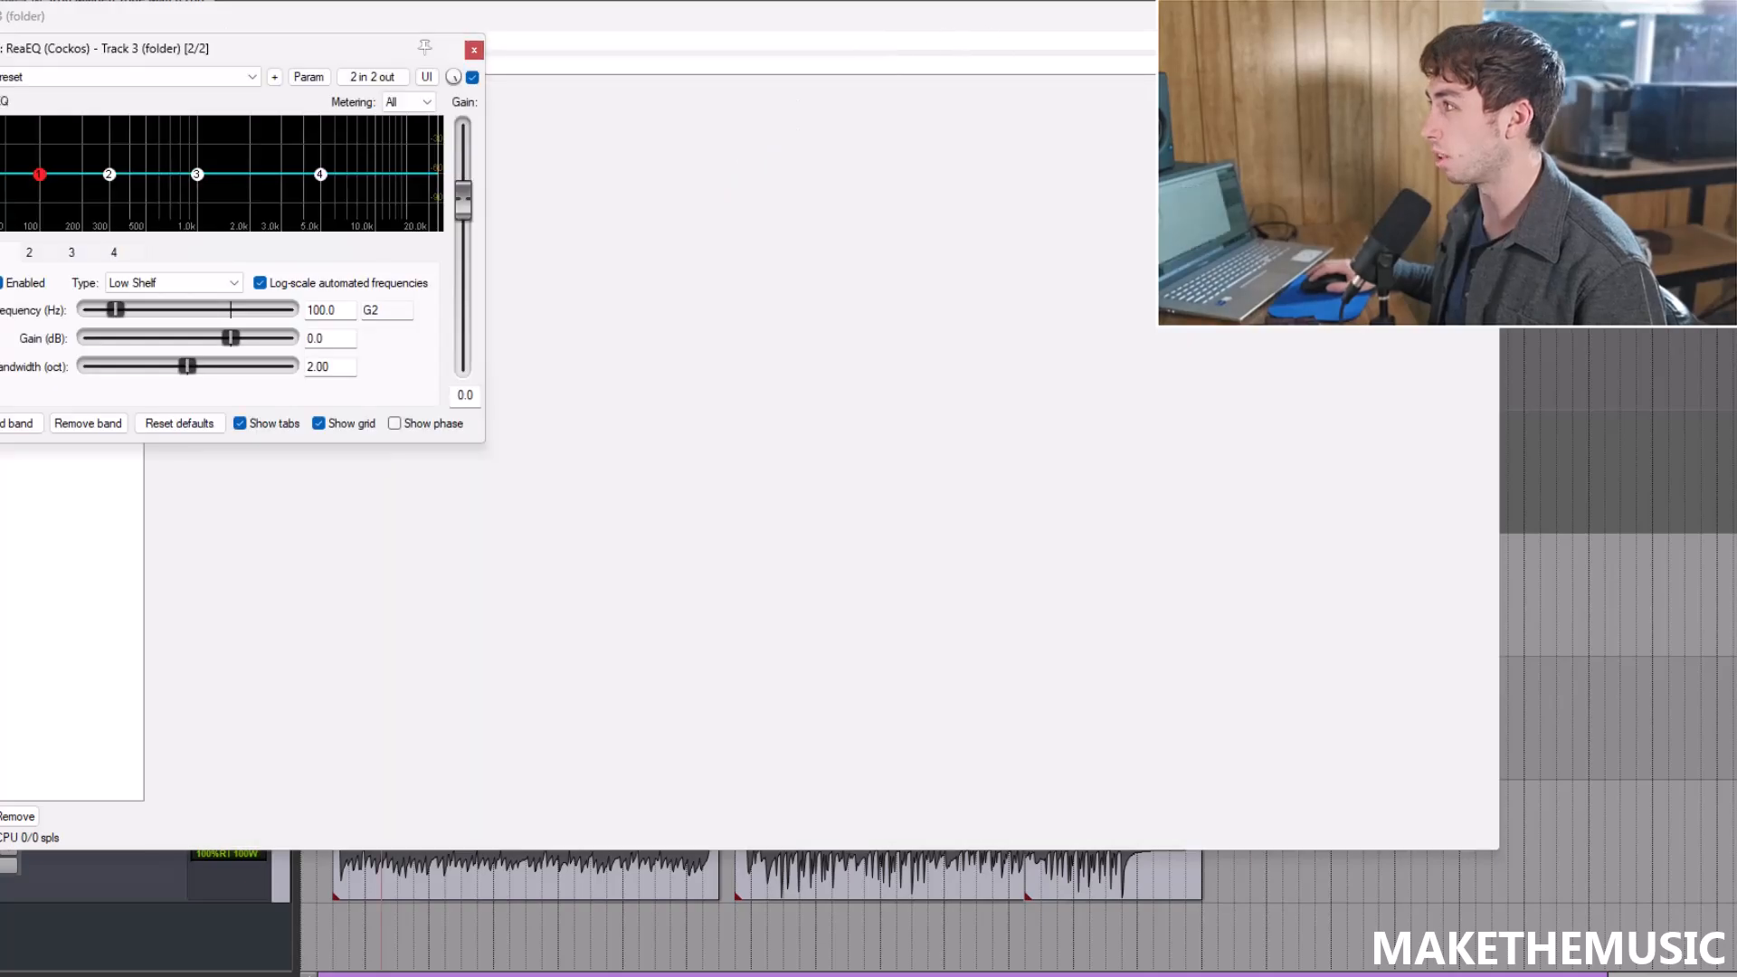
pyautogui.click(1477, 17)
pyautogui.moveTo(353, 51); pyautogui.dragTo(980, 110)
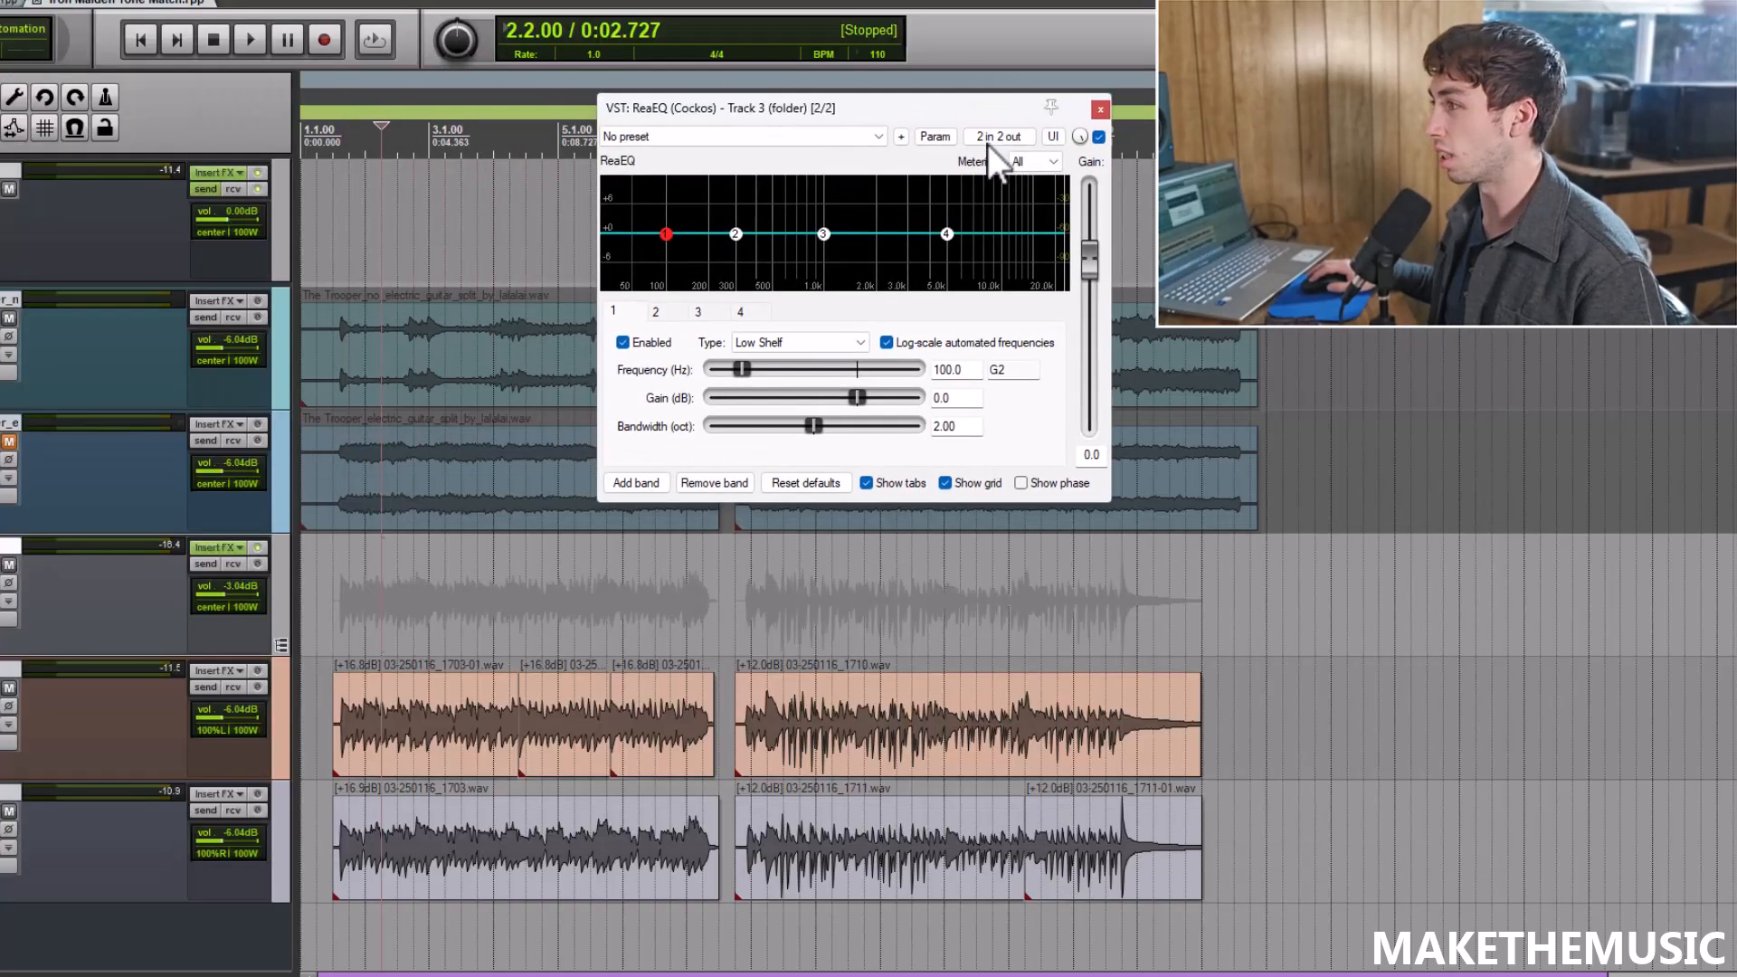
# Step: Change ReaEQ band 4 to Low Pass and band 1 to High Pass
pyautogui.rightClick(947, 228)
pyautogui.click(1017, 459)
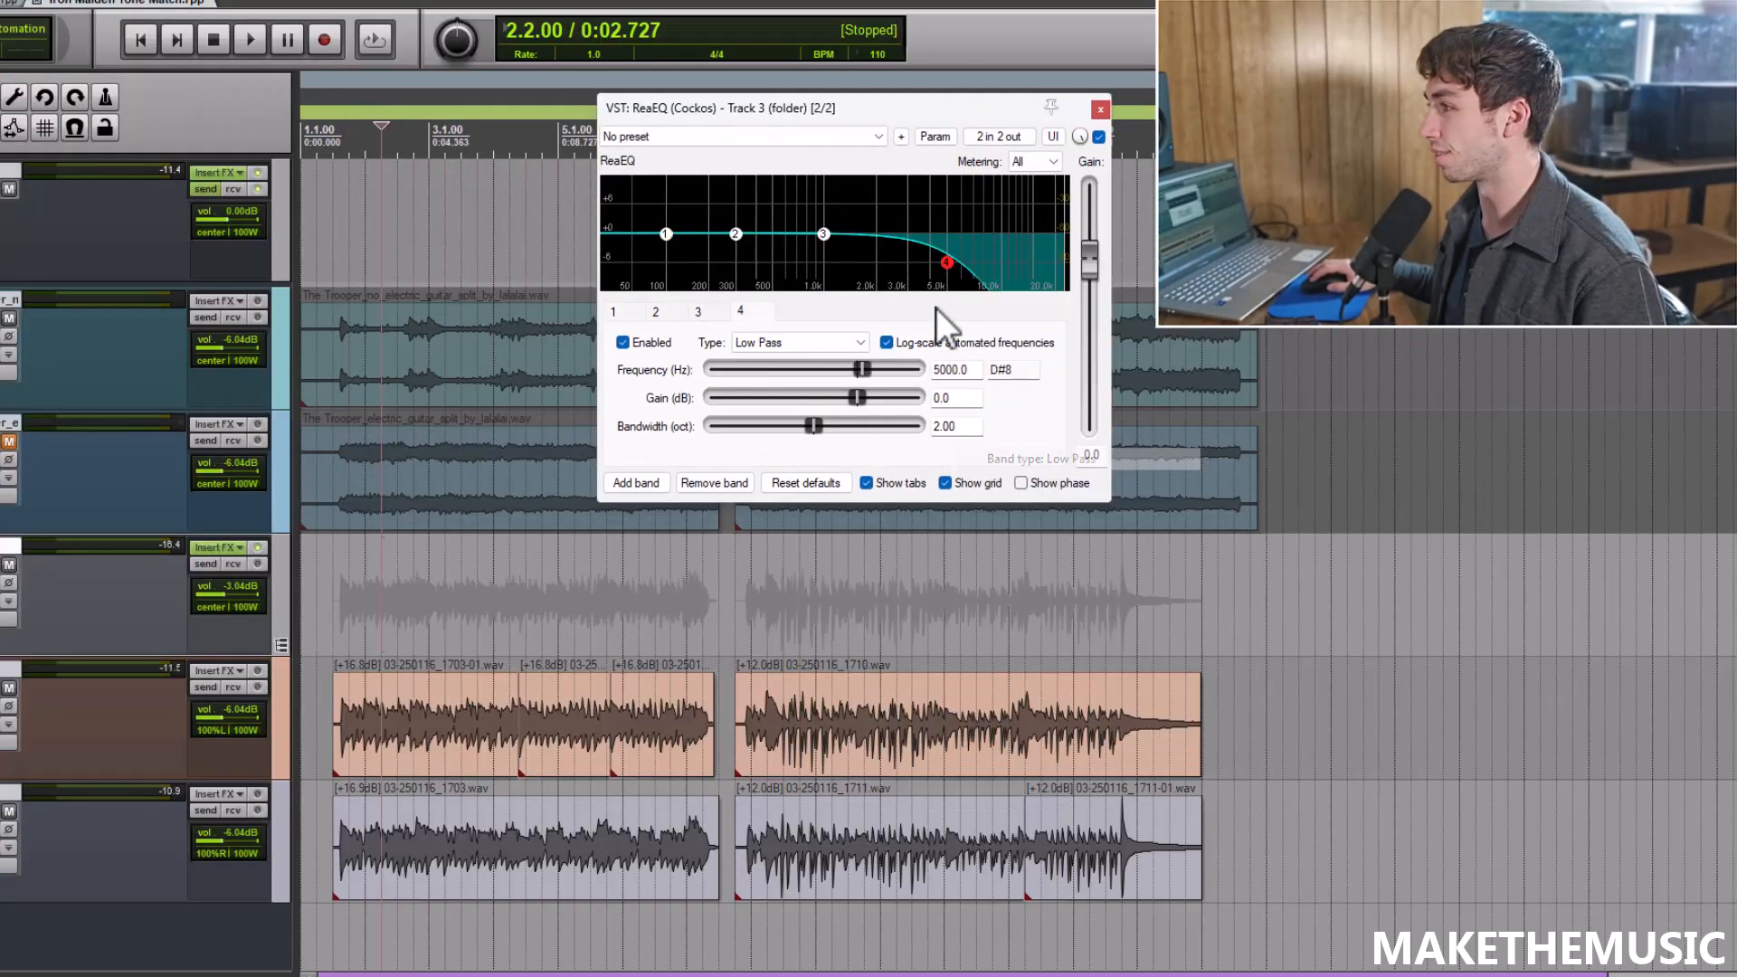
pyautogui.rightClick(664, 225)
pyautogui.rightClick(665, 233)
pyautogui.click(785, 482)
# Step: Adjust both filter cutoffs during playback, add a 1.4 dB band boost at 1857.1 Hz and another slight boost just below 1 kHz
pyautogui.press('space')
pyautogui.moveTo(664, 264); pyautogui.dragTo(680, 271)
pyautogui.moveTo(957, 271); pyautogui.dragTo(870, 228)
pyautogui.doubleClick(861, 232)
pyautogui.doubleClick(785, 216)
pyautogui.press('space')
# Step: Compare the equalized guitars with the original electric guitar stem, playing from 7.4.00
pyautogui.scroll(-2, 514, 627)
pyautogui.press('space')
pyautogui.press('space')
pyautogui.click(1, 566)
pyautogui.click(1, 445)
pyautogui.press('space')
pyautogui.click(611, 543)
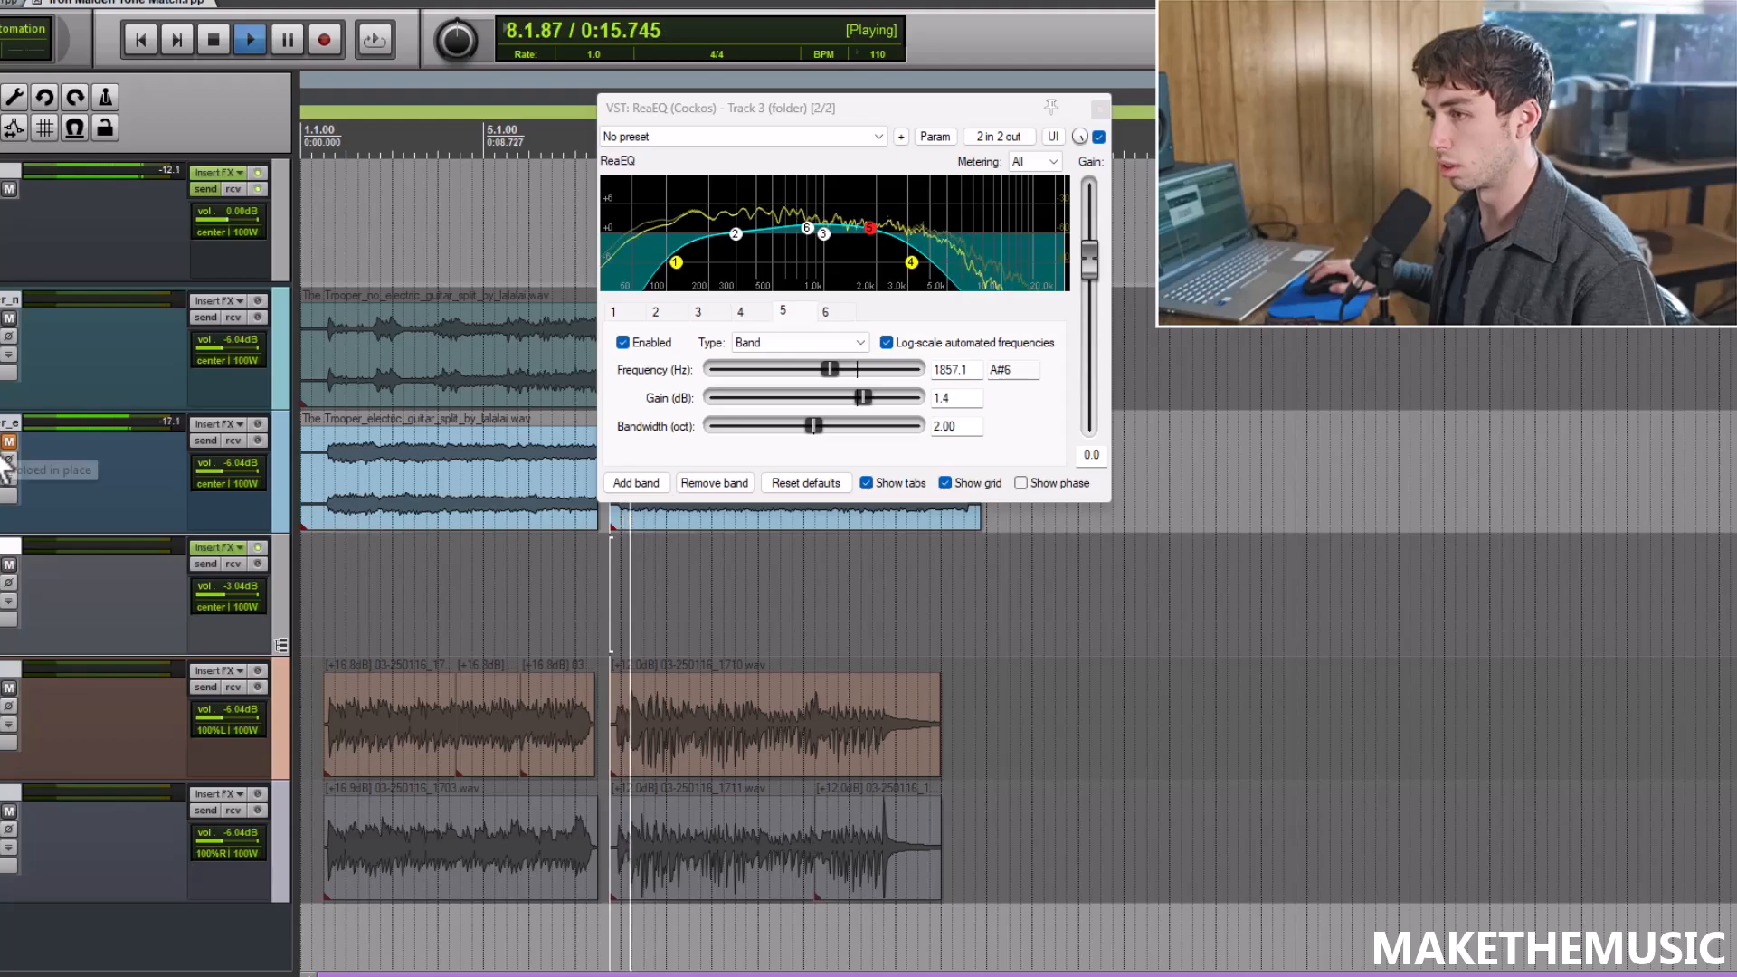
pyautogui.press('space')
pyautogui.click(5, 582)
pyautogui.press('space')
# Step: Raise the low-pass and high-pass cutoffs in ReaEQ and add a 1.4 dB band boost at 3096.5 Hz
pyautogui.moveTo(911, 263); pyautogui.dragTo(977, 262)
pyautogui.moveTo(676, 264); pyautogui.dragTo(684, 264)
pyautogui.moveTo(978, 263); pyautogui.dragTo(911, 227)
pyautogui.doubleClick(918, 223)
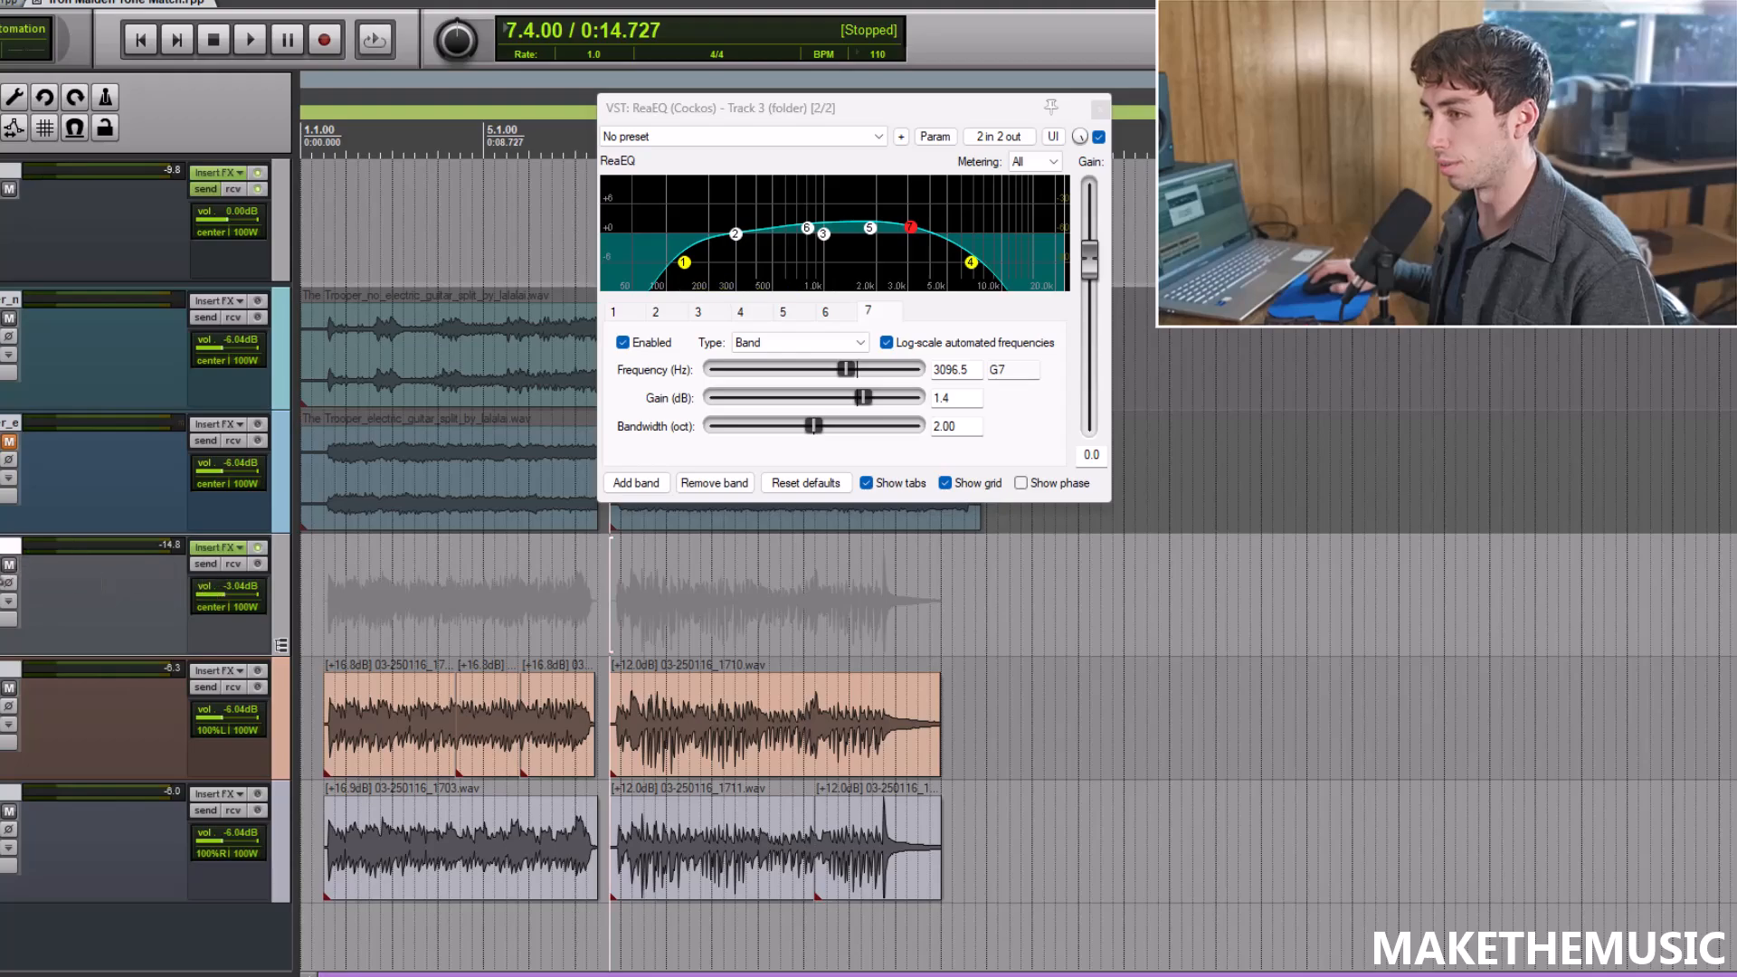
# Step: Unmute the no-electric-guitar backing track, play the mix from the opening, and set the guitar folder track's volume to -5.23 dB
pyautogui.click(1, 568)
pyautogui.click(475, 602)
pyautogui.press('space')
pyautogui.scroll(3, 466, 602)
pyautogui.click(369, 640)
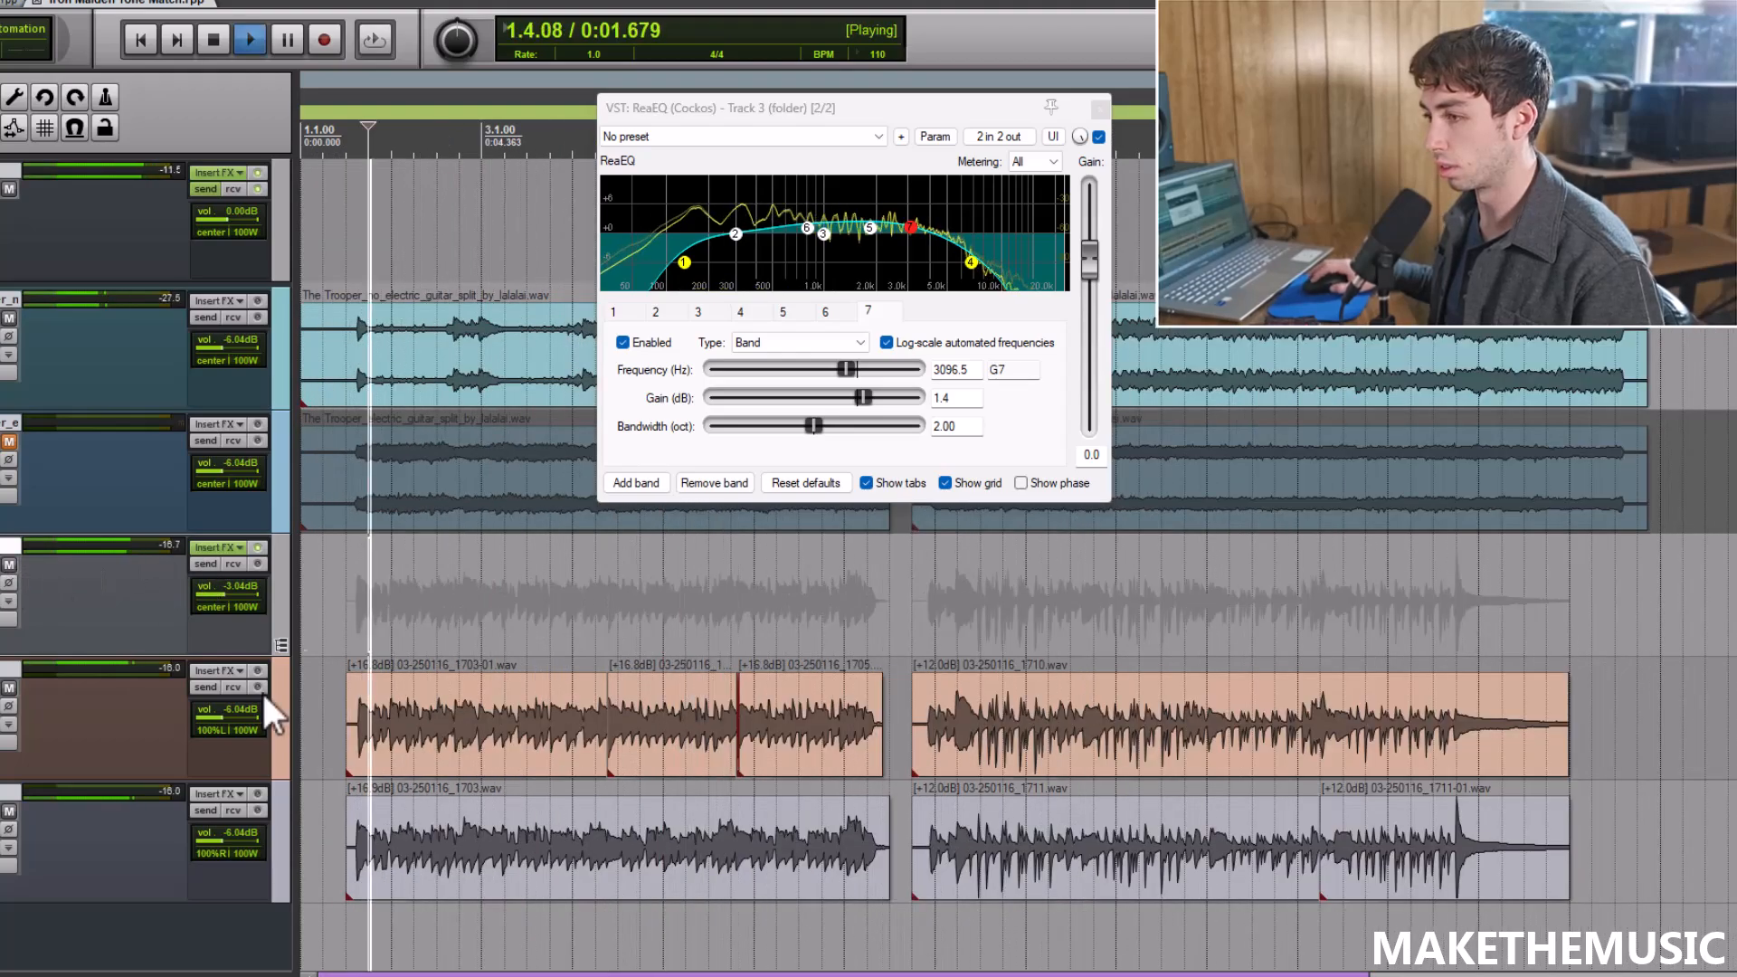
pyautogui.moveTo(227, 597); pyautogui.dragTo(232, 596)
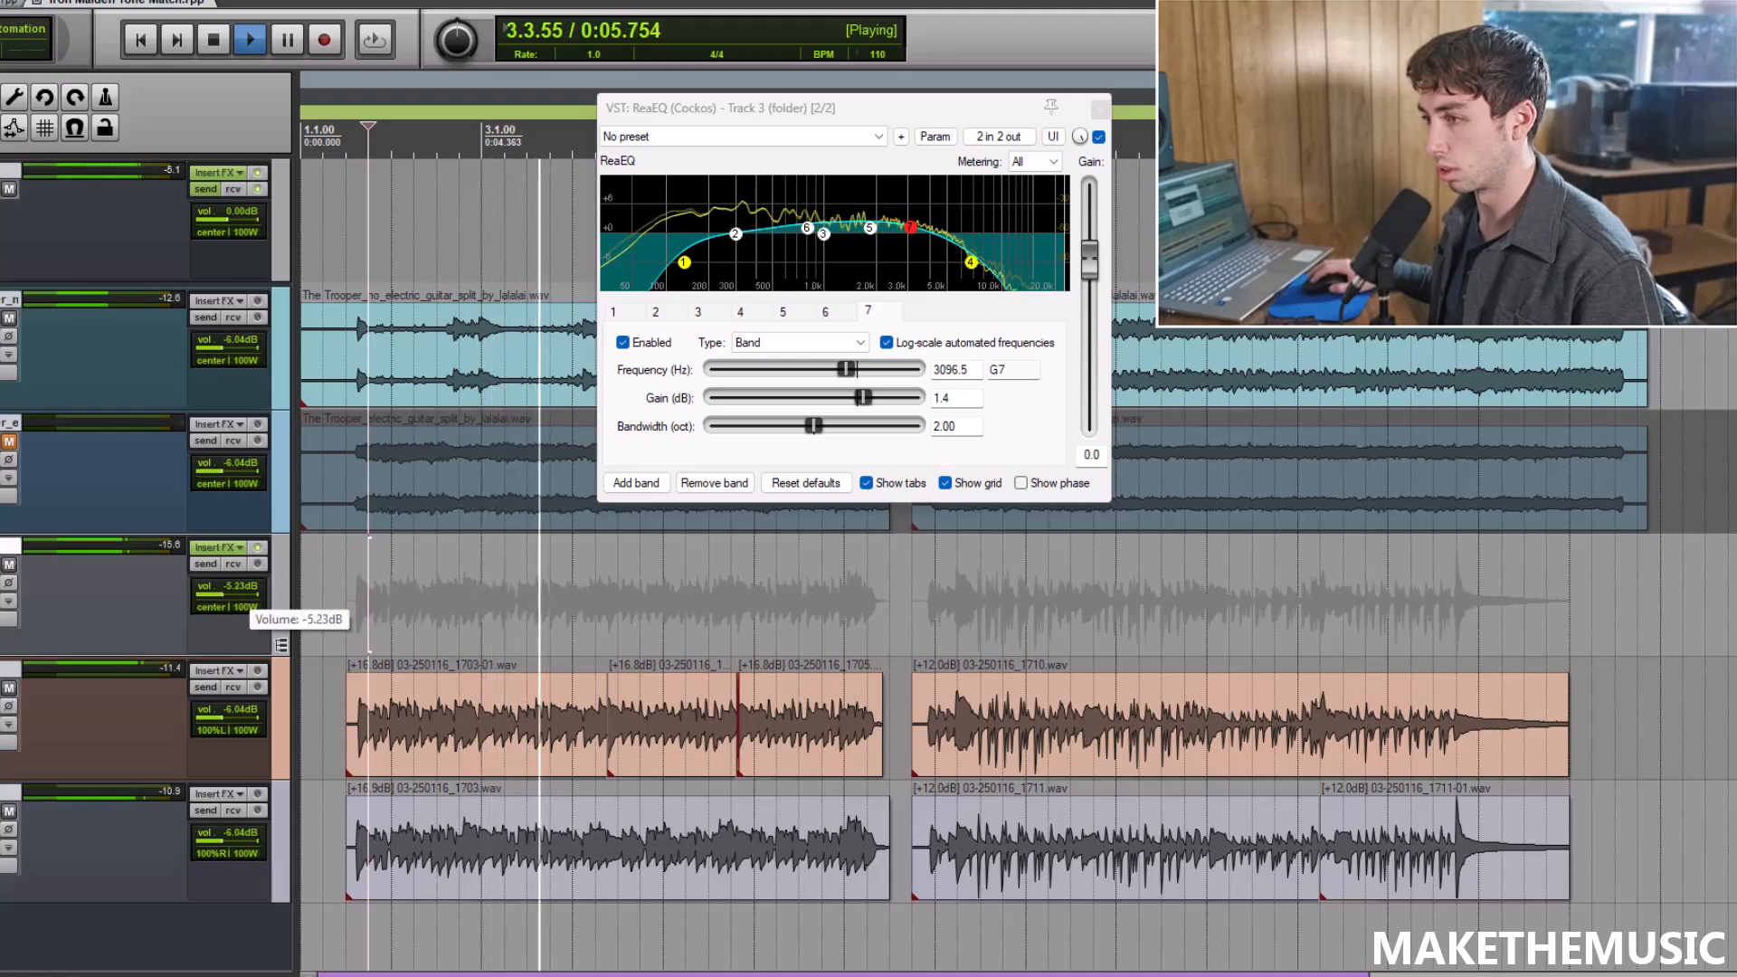
# Step: Add a slight low-mid boost band in ReaEQ, move band 2 lower with a small boost, and set band 5's gain to 1.8 dB
pyautogui.doubleClick(789, 220)
pyautogui.moveTo(788, 220); pyautogui.dragTo(716, 226)
pyautogui.moveTo(869, 228); pyautogui.dragTo(870, 227)
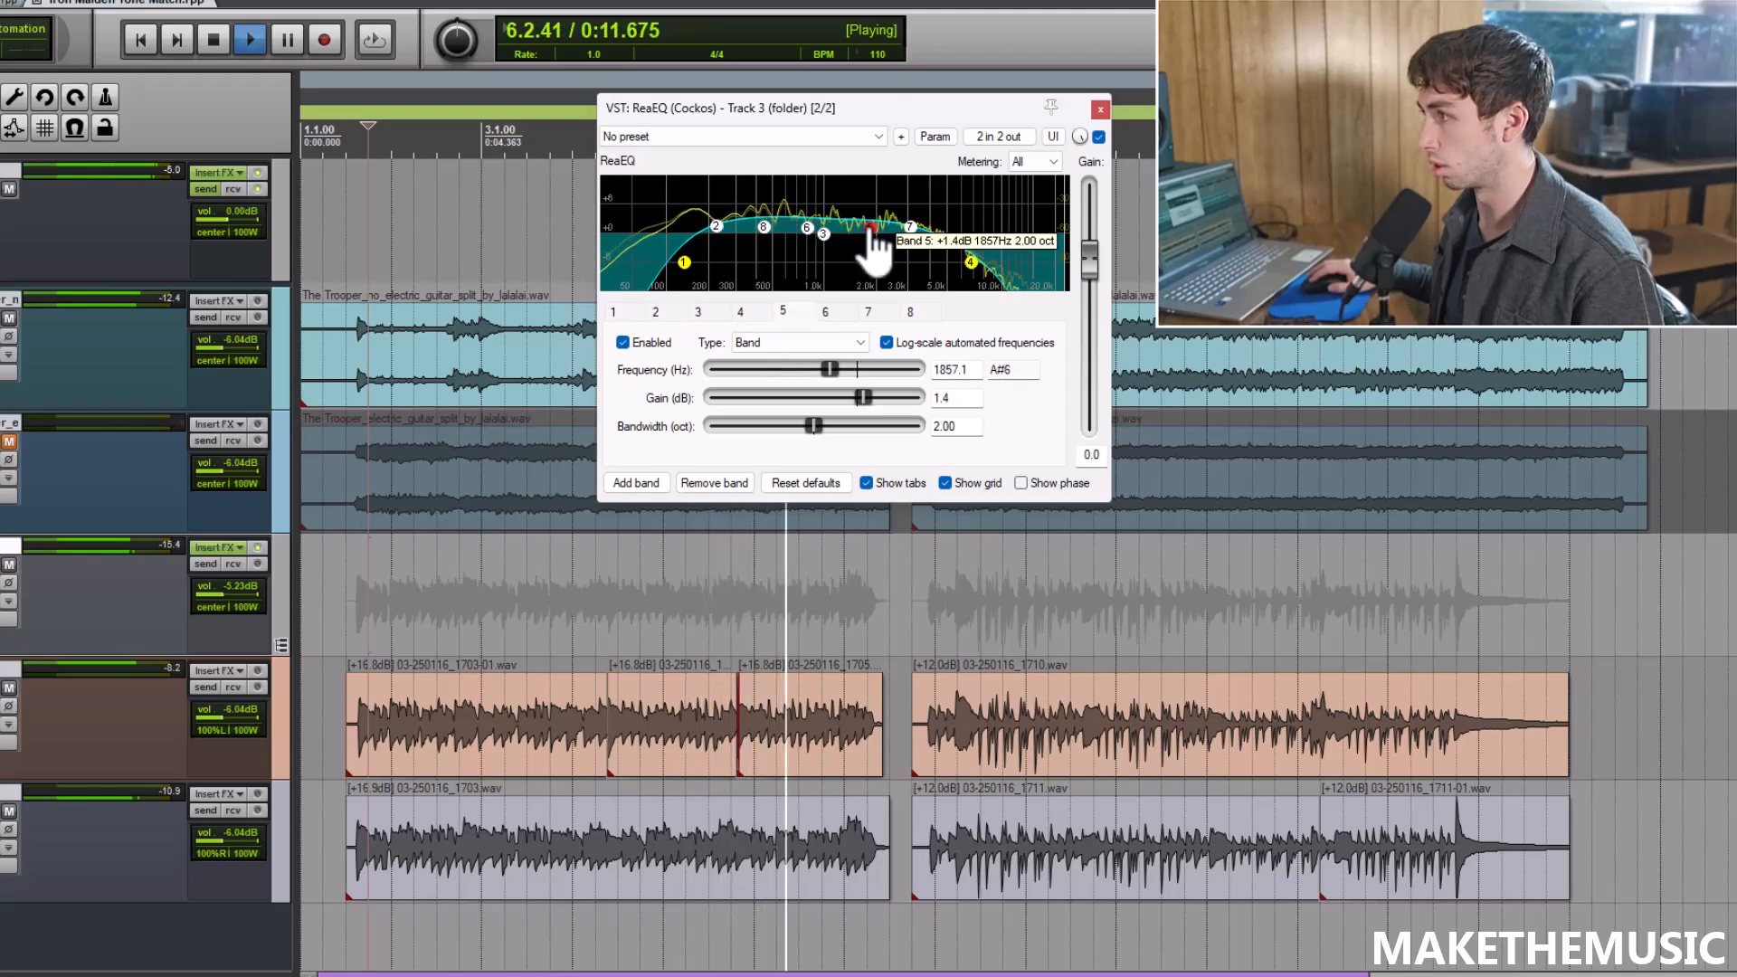
# Step: Replay the processed guitars with the backing track from 7.4.00
pyautogui.scroll(-3, 1001, 524)
pyautogui.click(740, 608)
pyautogui.scroll(3, 1090, 608)
pyautogui.scroll(-2, 1091, 608)
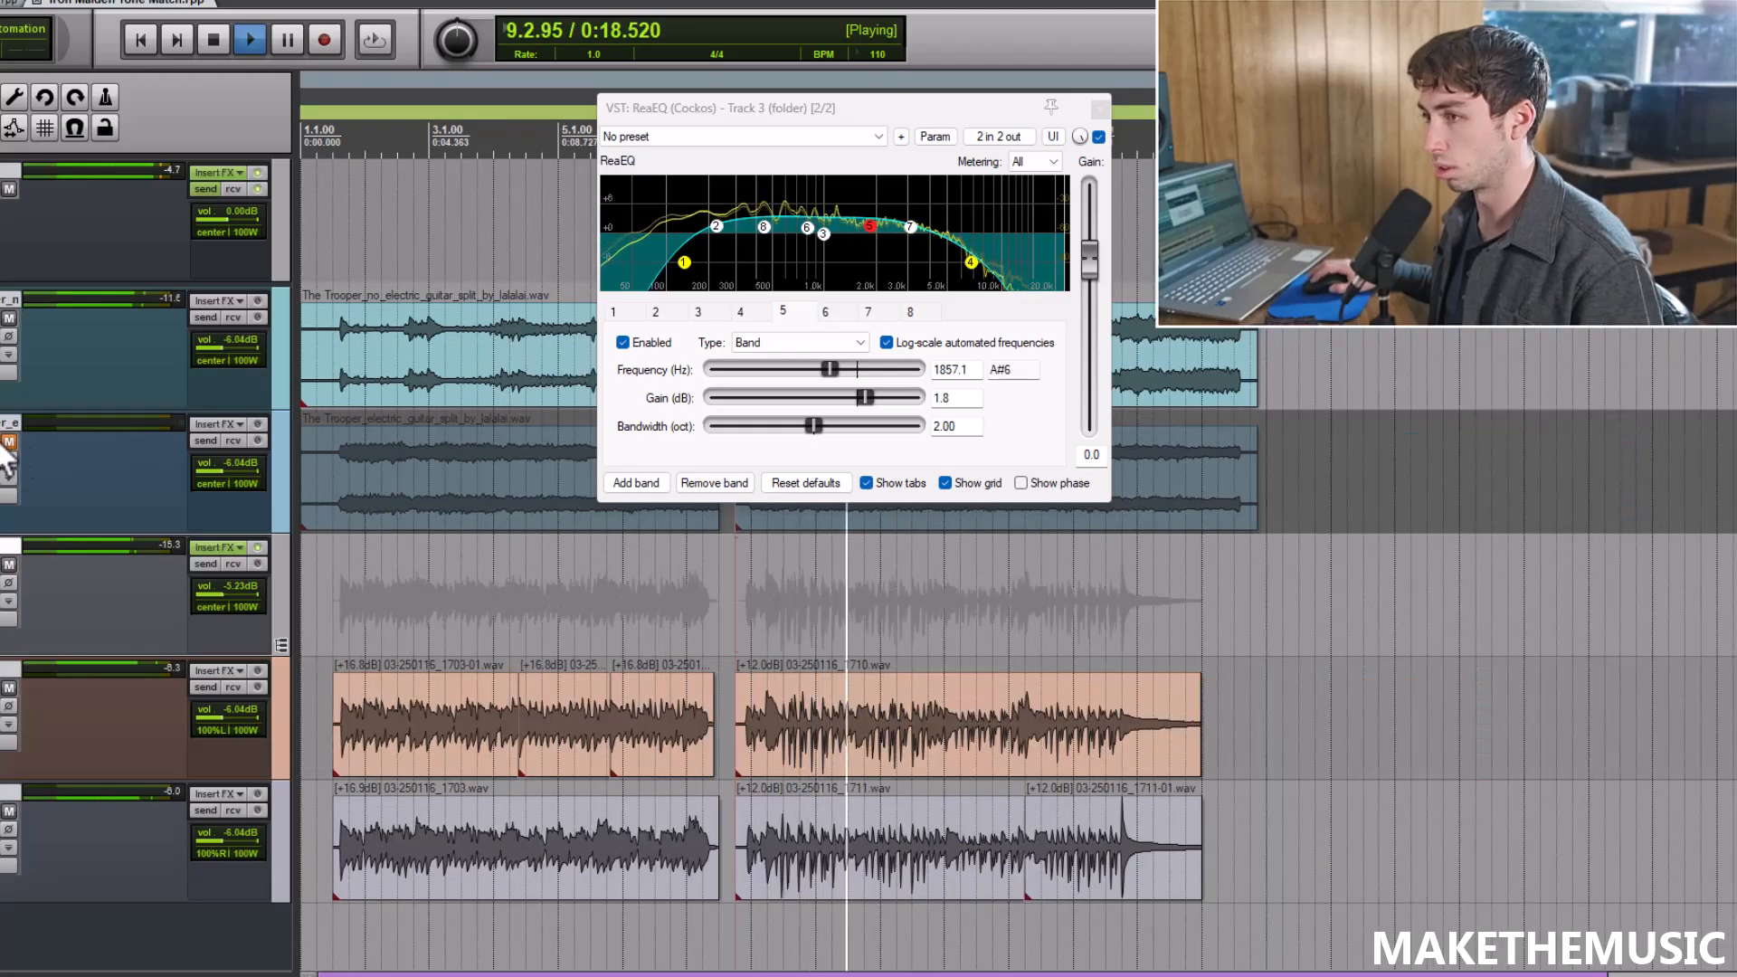
pyautogui.press('space')
# Step: Compare the original guitar stem with the processed guitars over the backing track, playing from 8.3.00
pyautogui.click(9, 564)
pyautogui.click(9, 442)
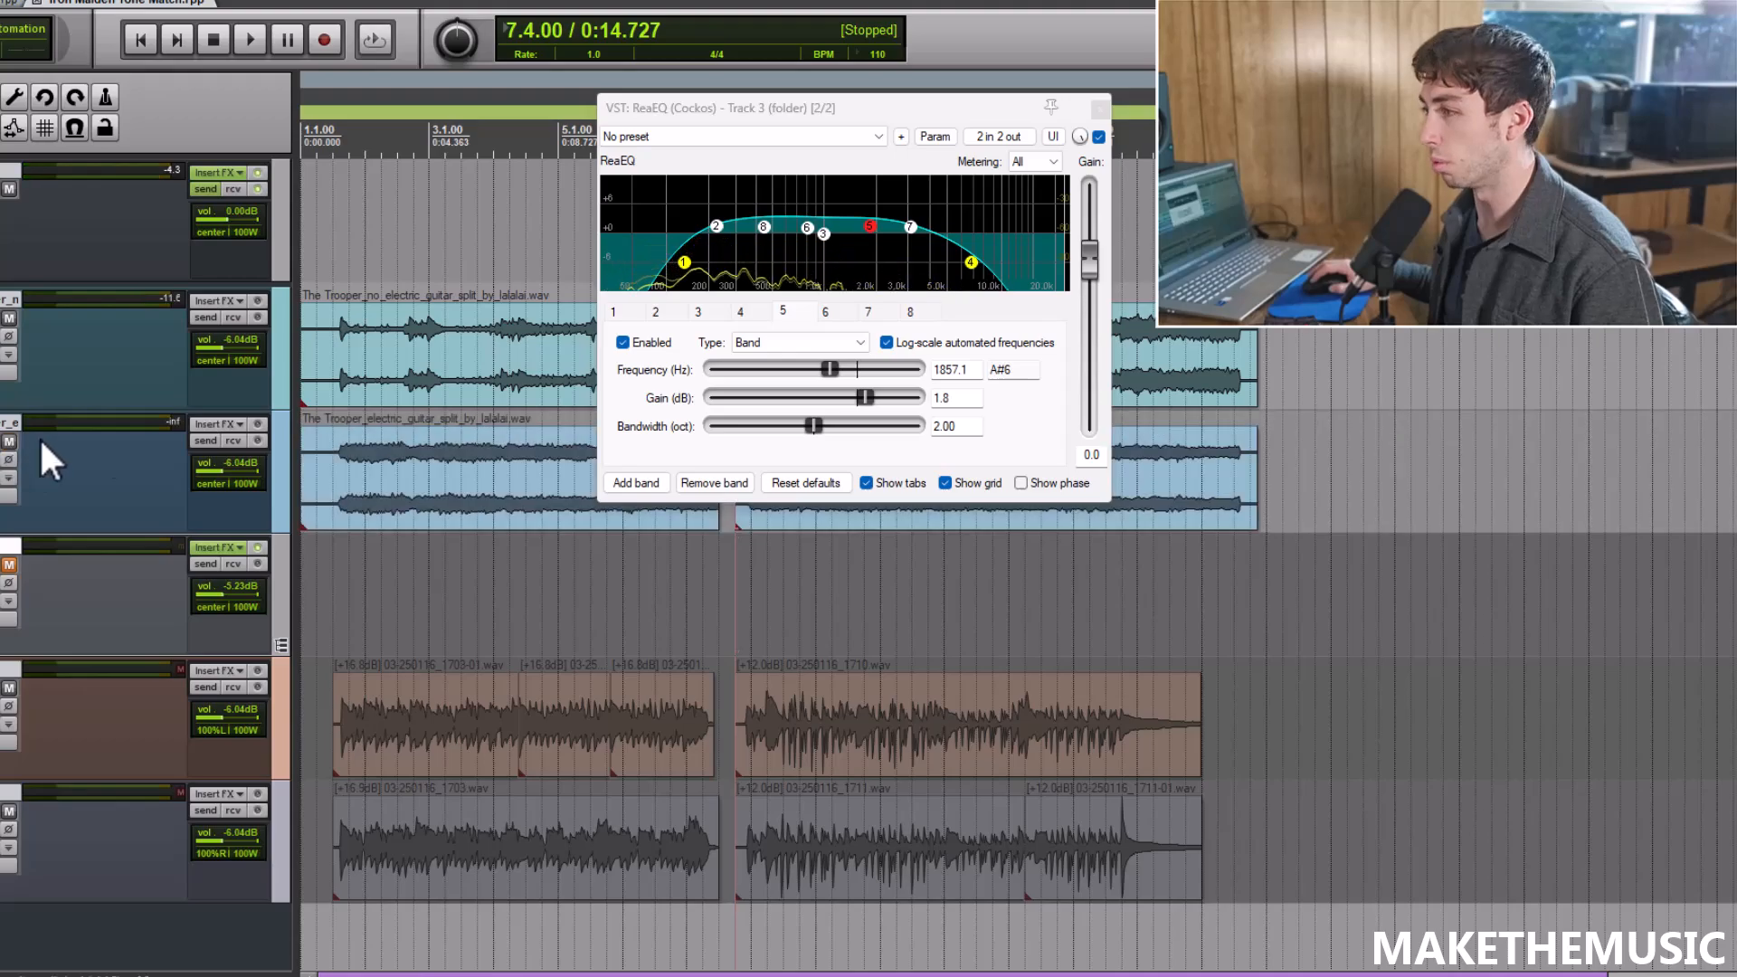
pyautogui.click(786, 548)
pyautogui.press('space')
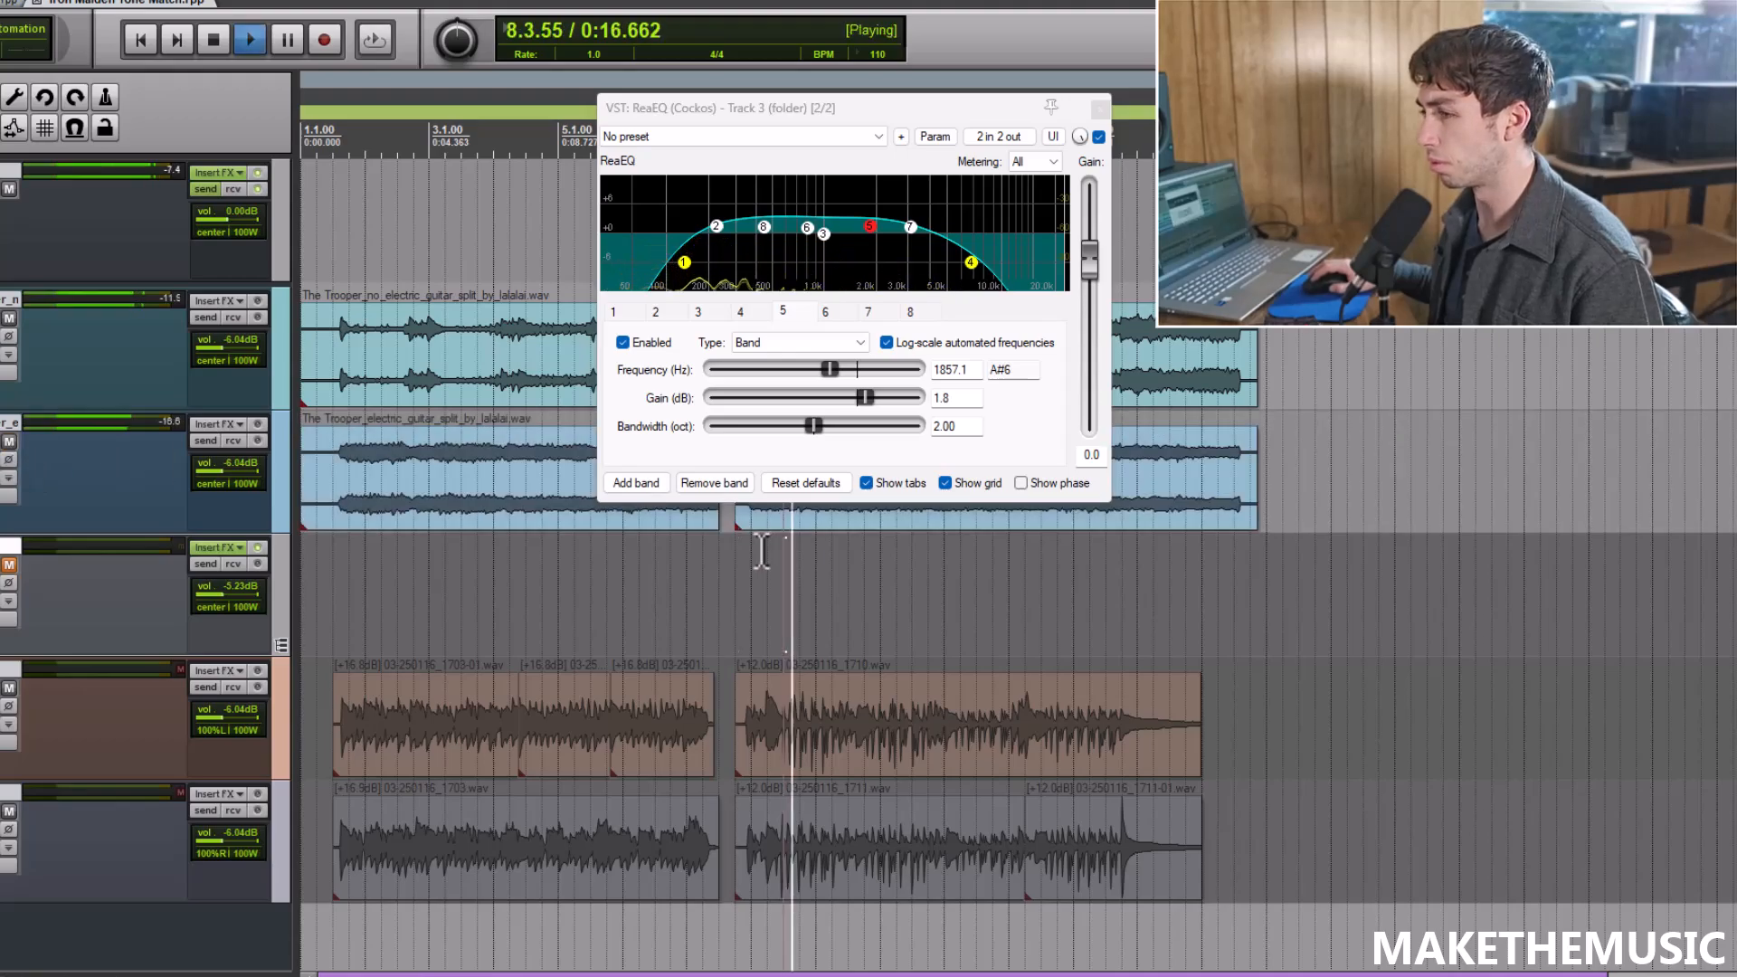
pyautogui.click(9, 441)
pyautogui.press('space')
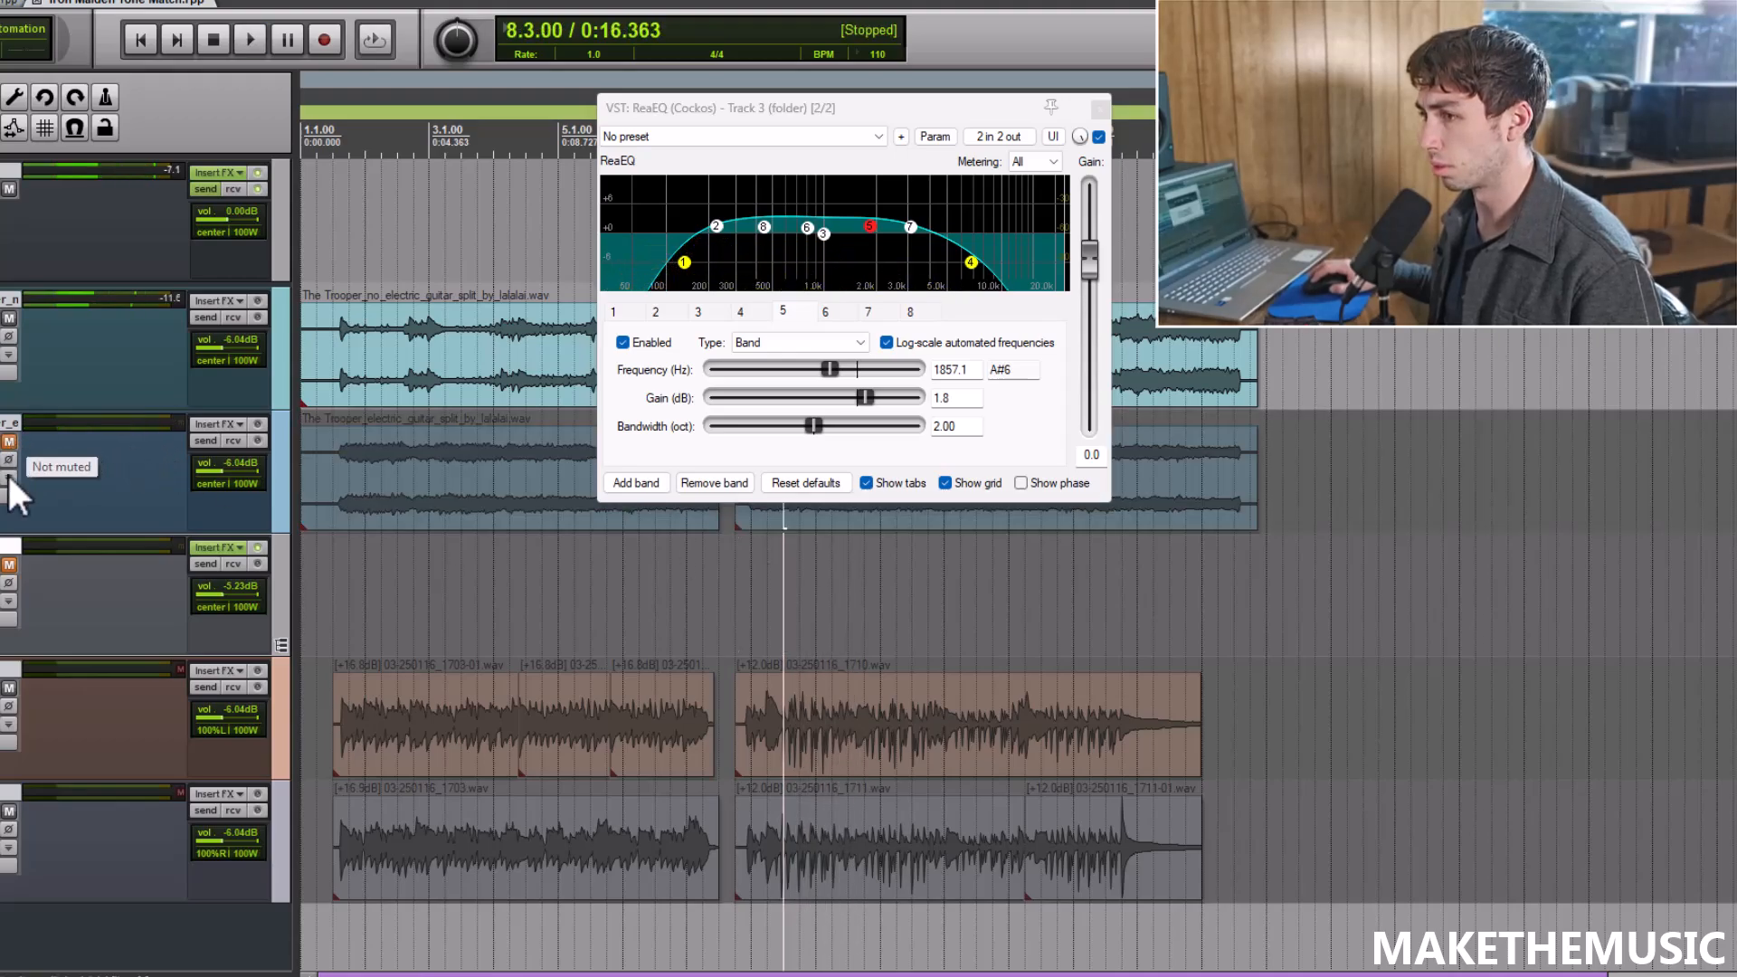
pyautogui.click(11, 565)
pyautogui.press('space')
# Step: Open TH-U Slate from the guitar folder track's effects chain and enlarge the rig view to 75%
pyautogui.click(231, 546)
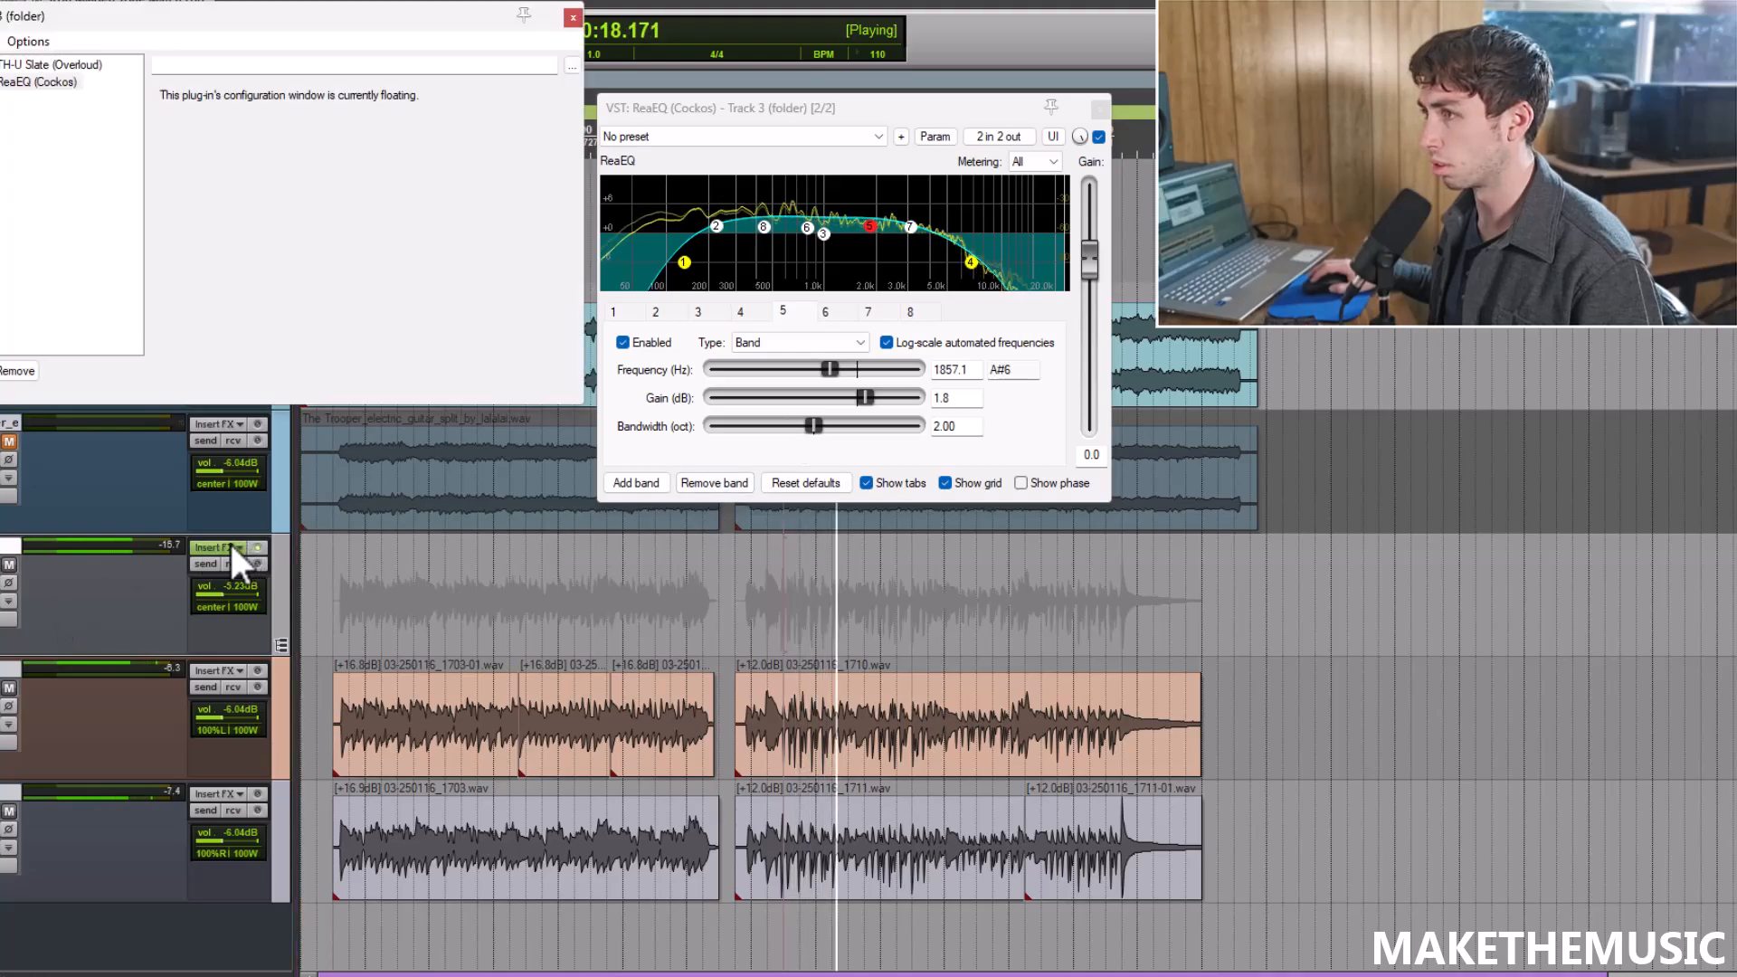
pyautogui.click(78, 63)
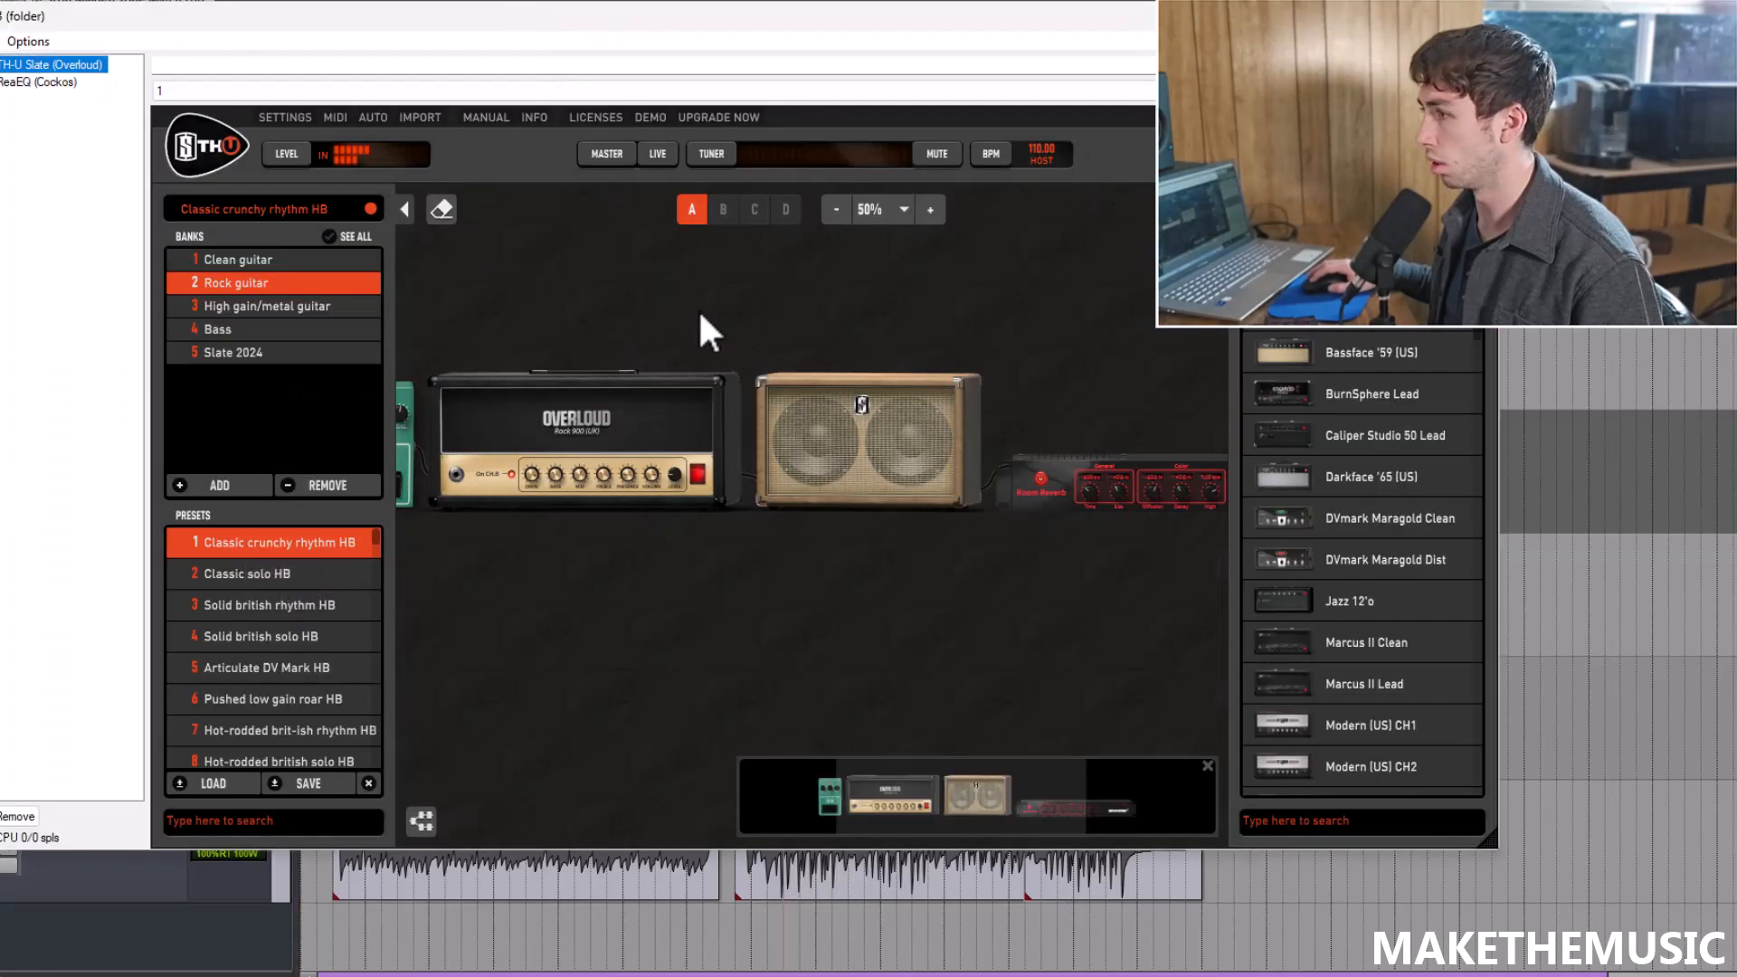
pyautogui.scroll(2, 922, 244)
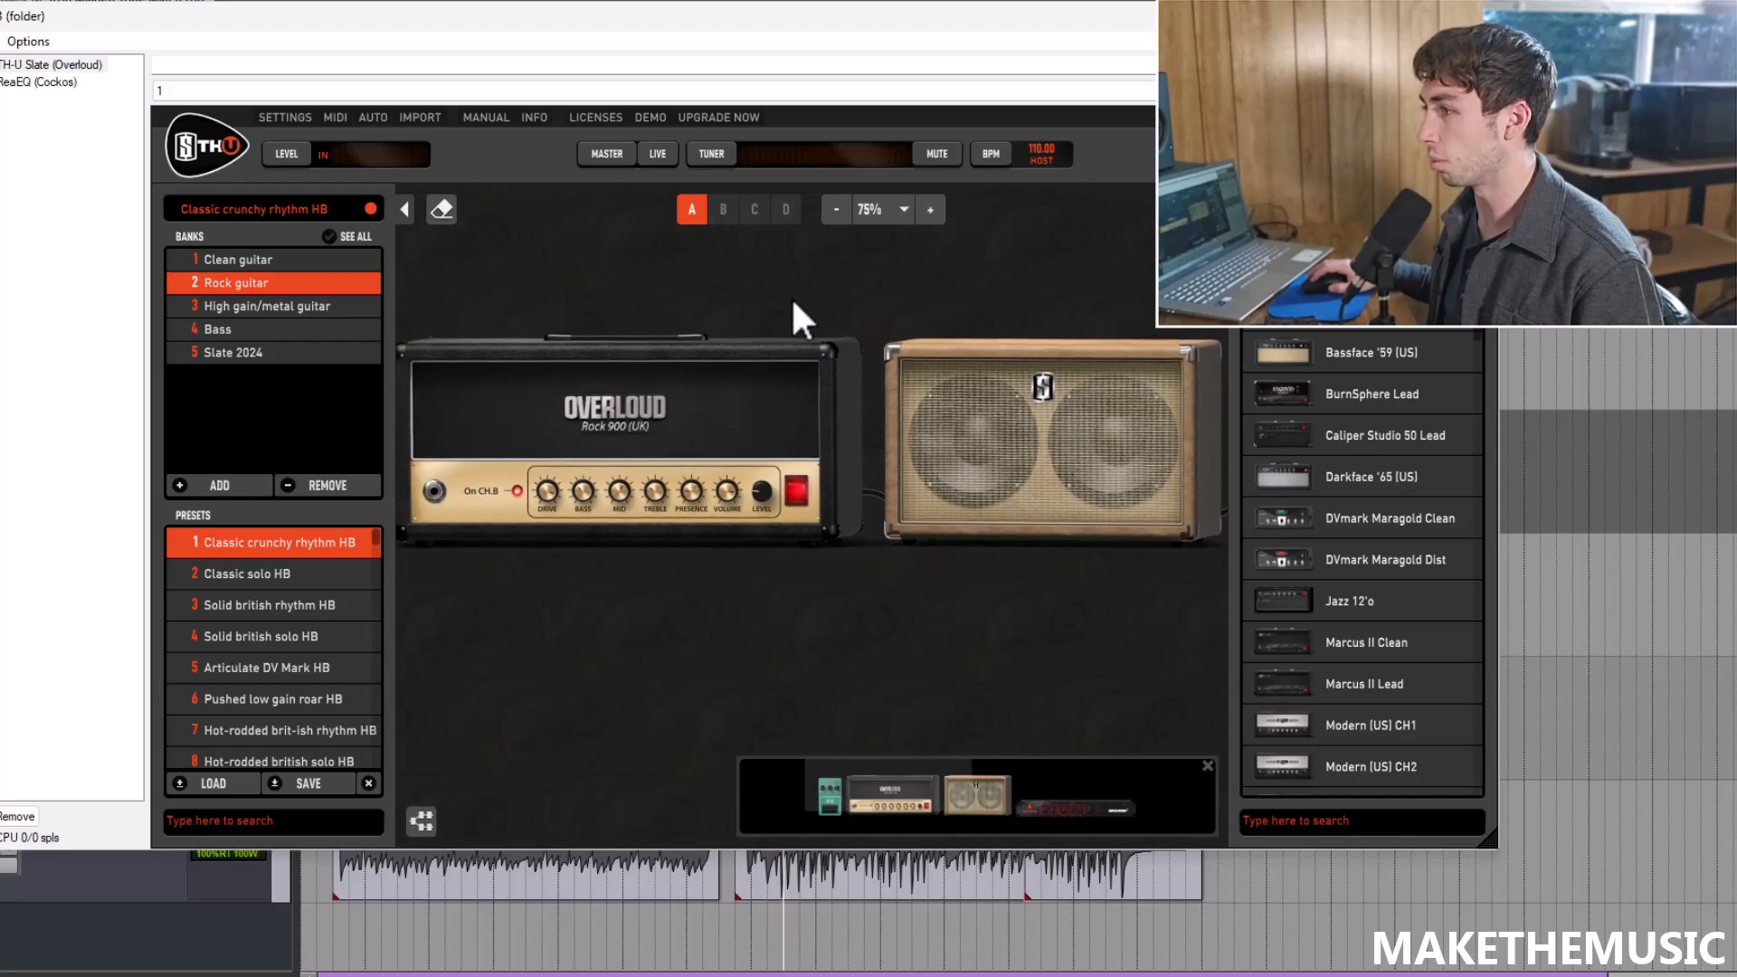
# Step: Try the Rock '75 (UK) amp in place of the current one and switch back to Rock 900 (UK) CH. B
pyautogui.rightClick(665, 422)
pyautogui.moveTo(761, 481)
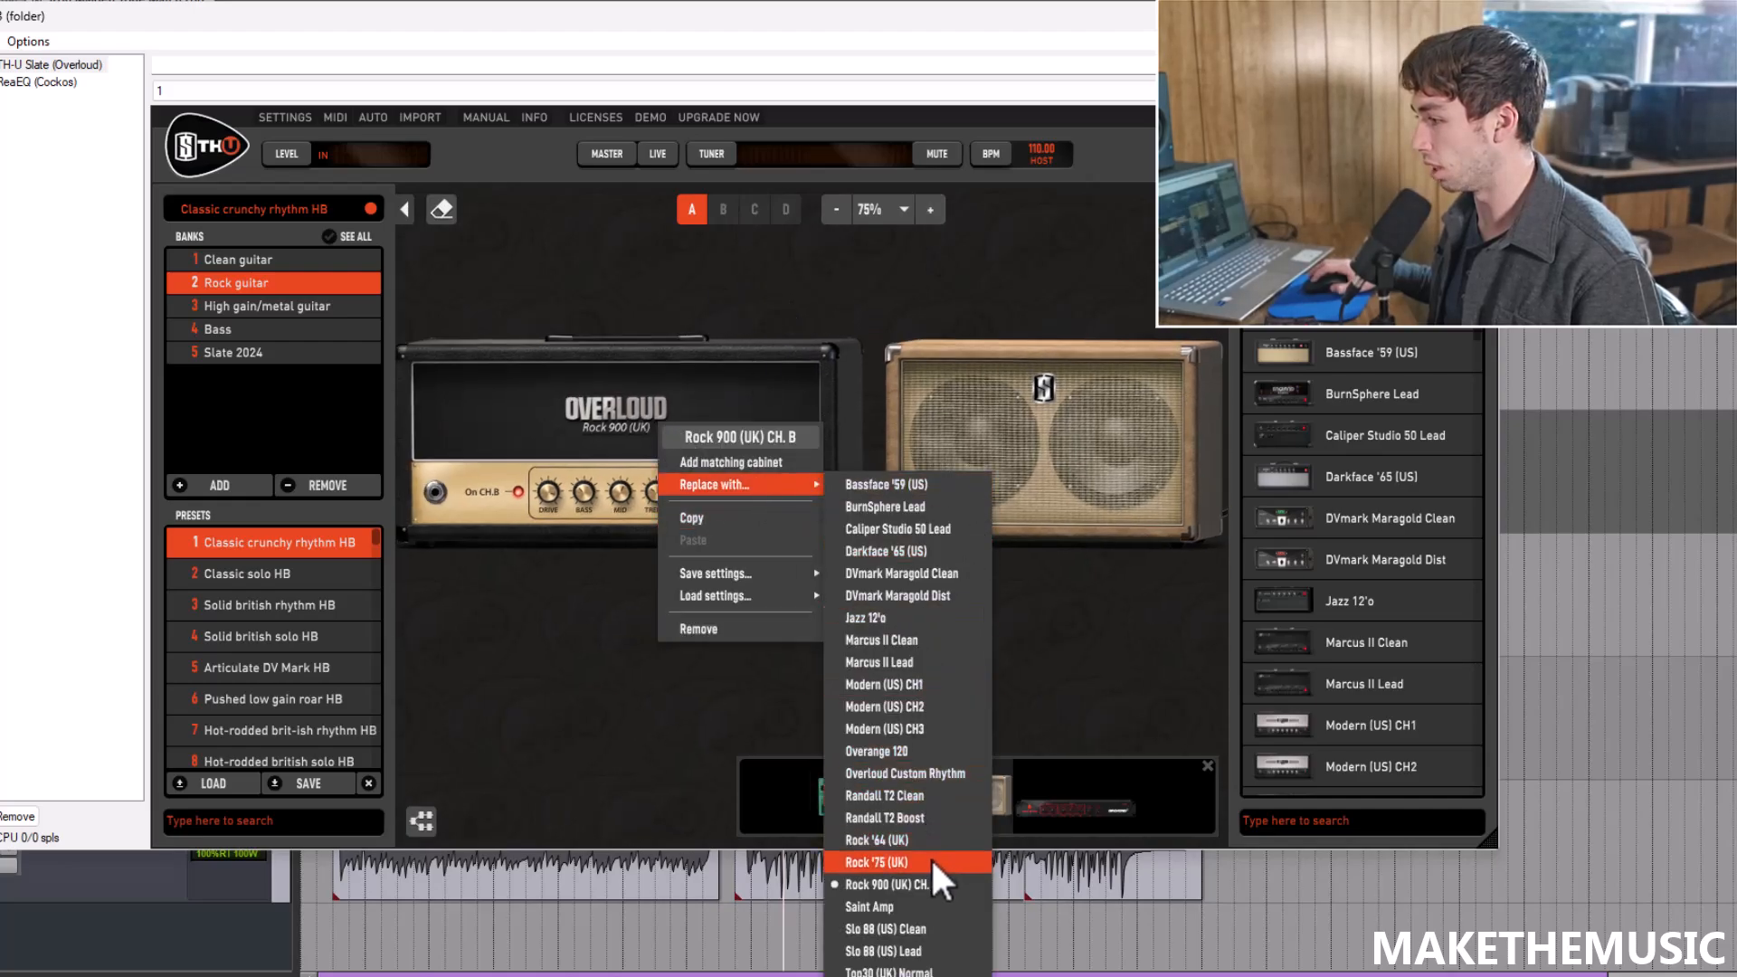
pyautogui.click(908, 864)
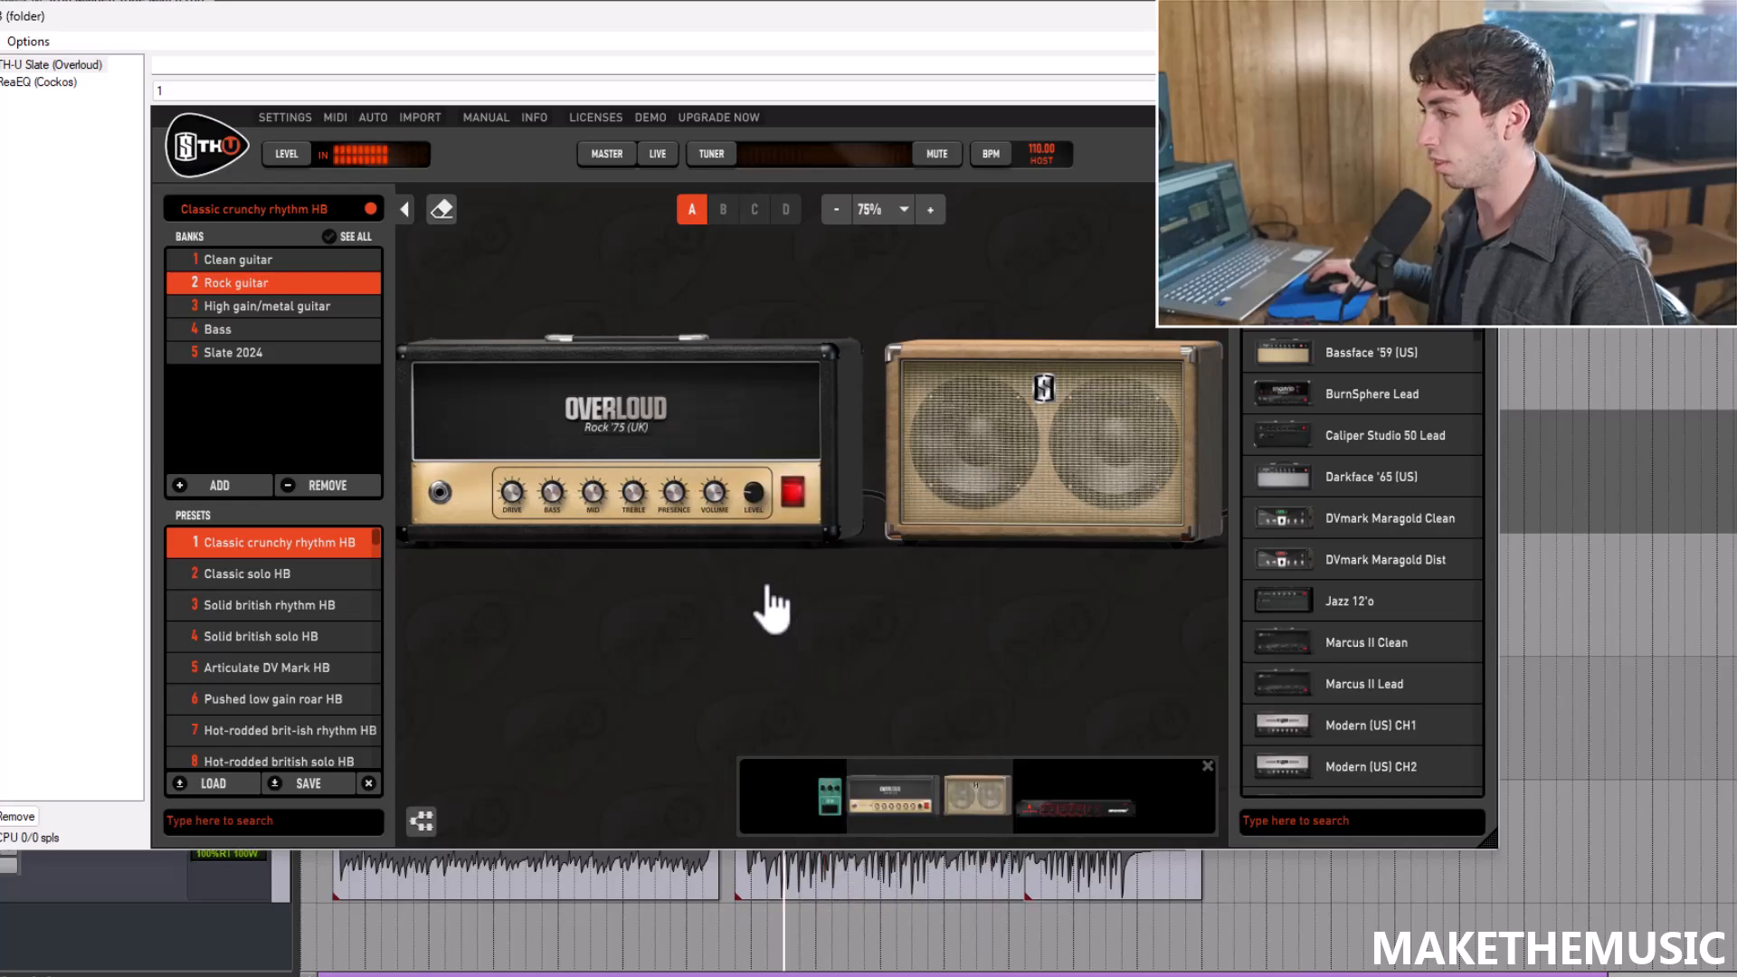
pyautogui.rightClick(667, 406)
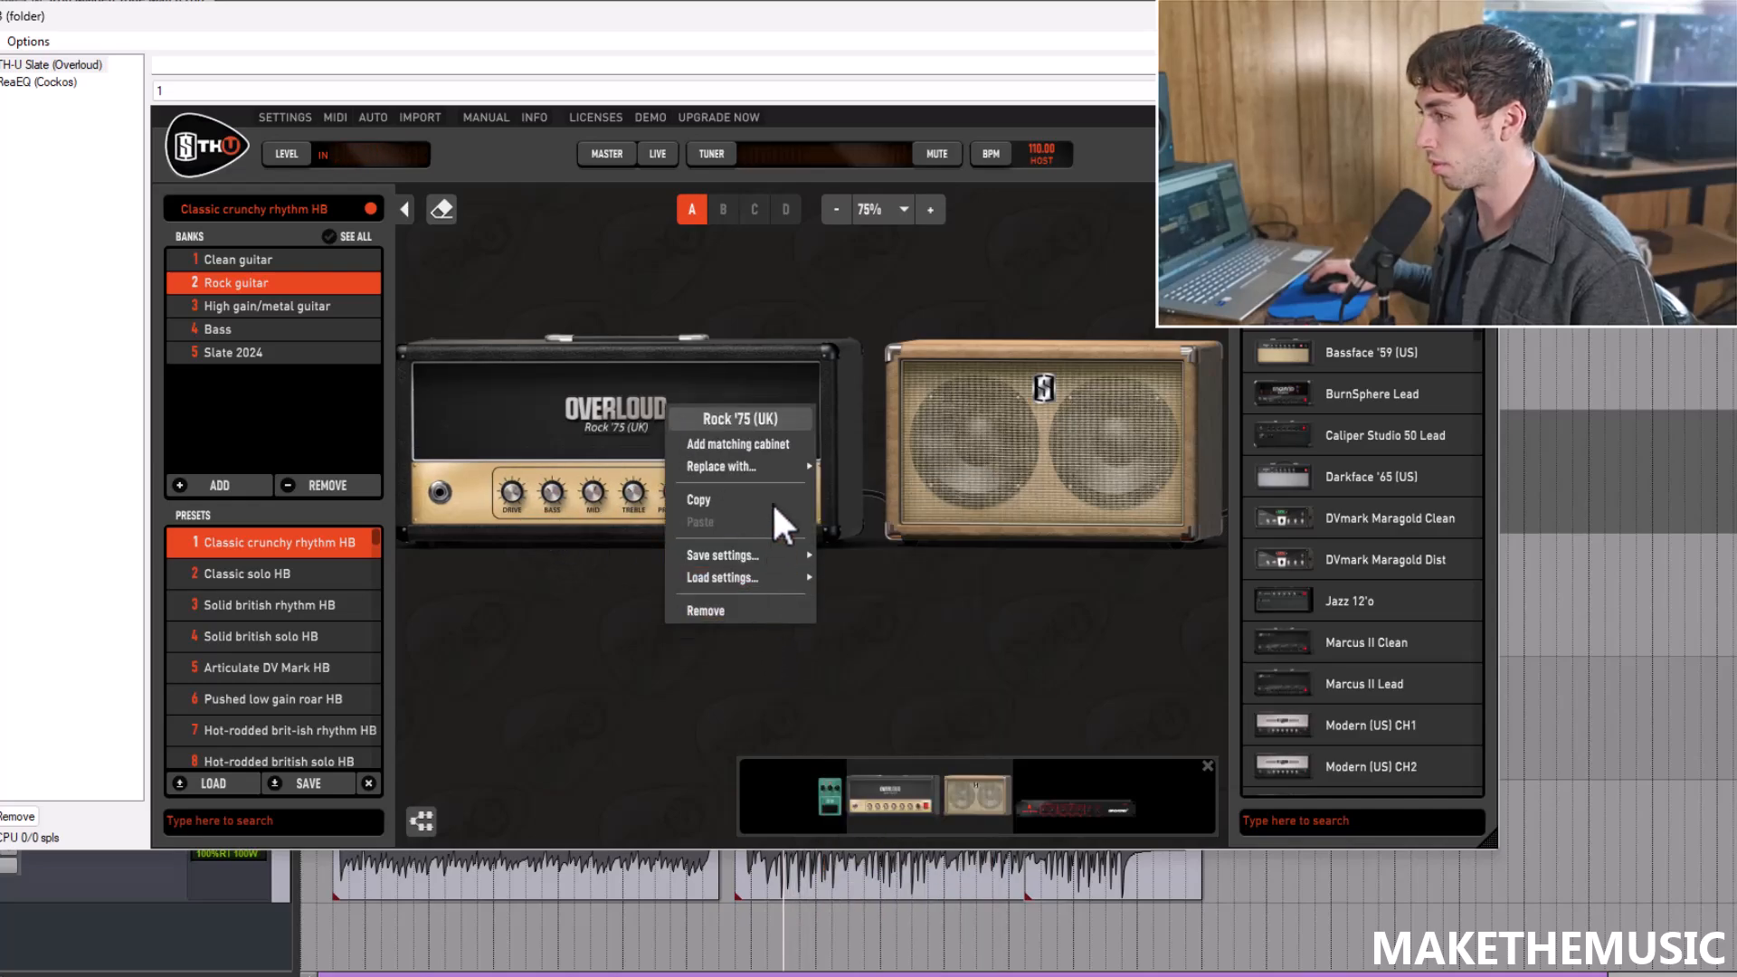
pyautogui.click(695, 469)
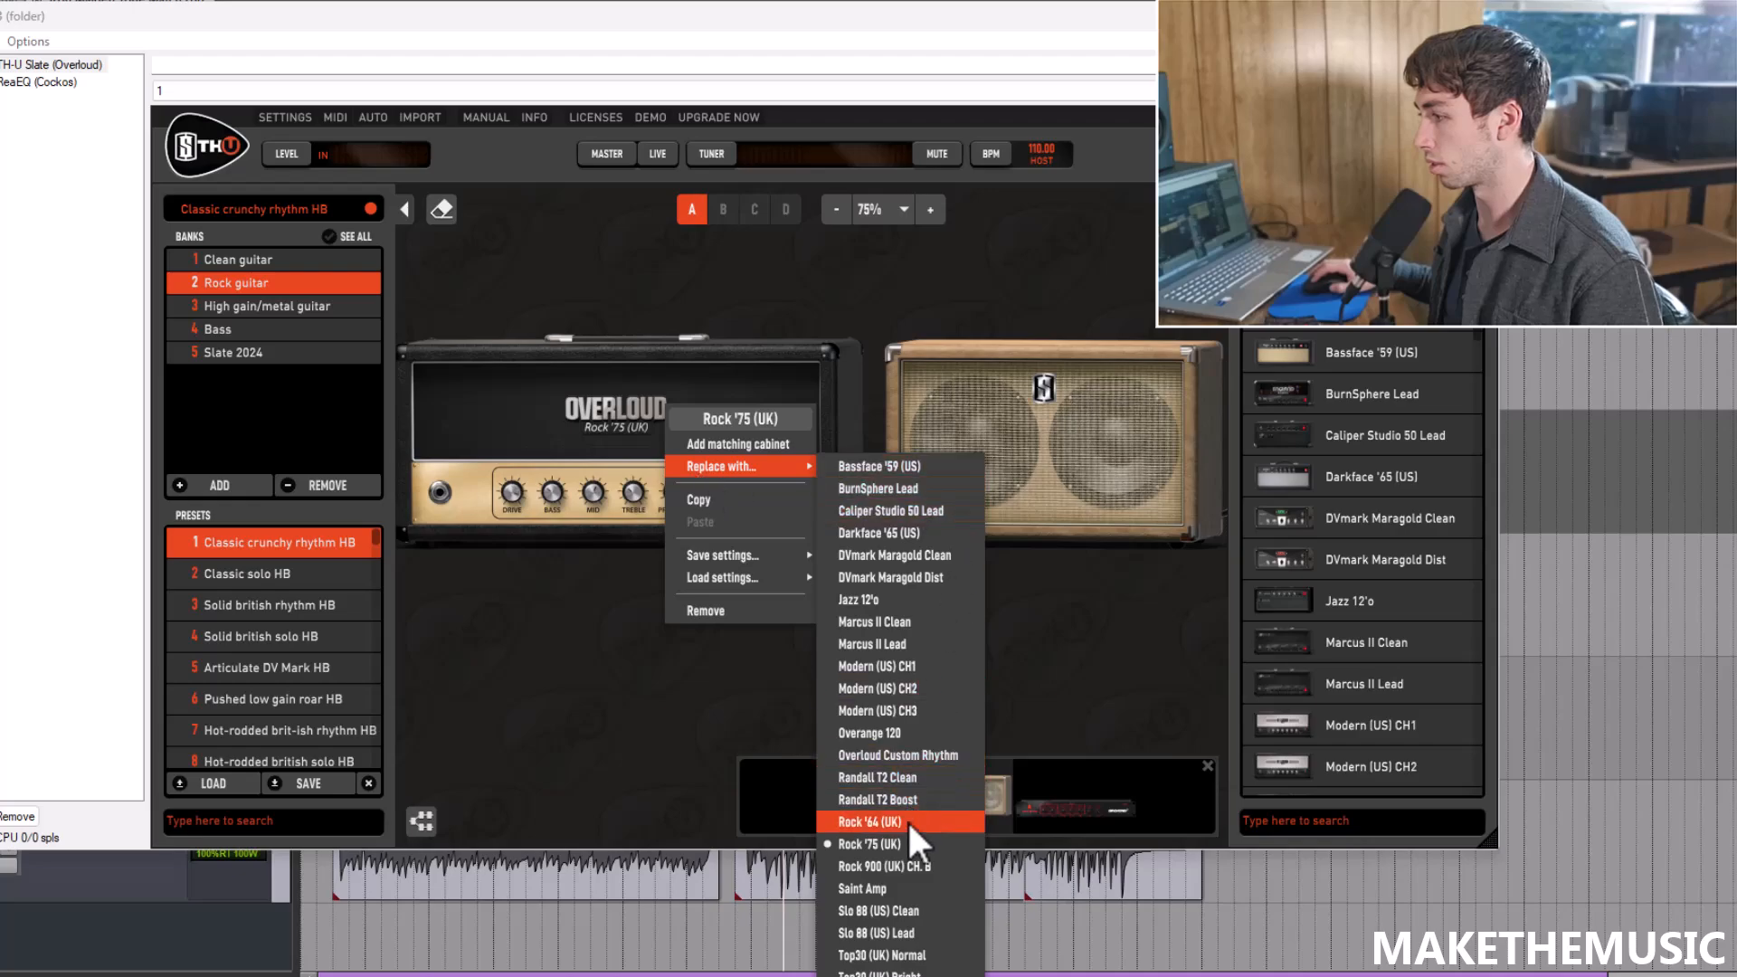
pyautogui.click(910, 865)
# Step: Replace the Slate Cabinet IR with the 4x12 Vintage (UK) cabinet
pyautogui.click(906, 449)
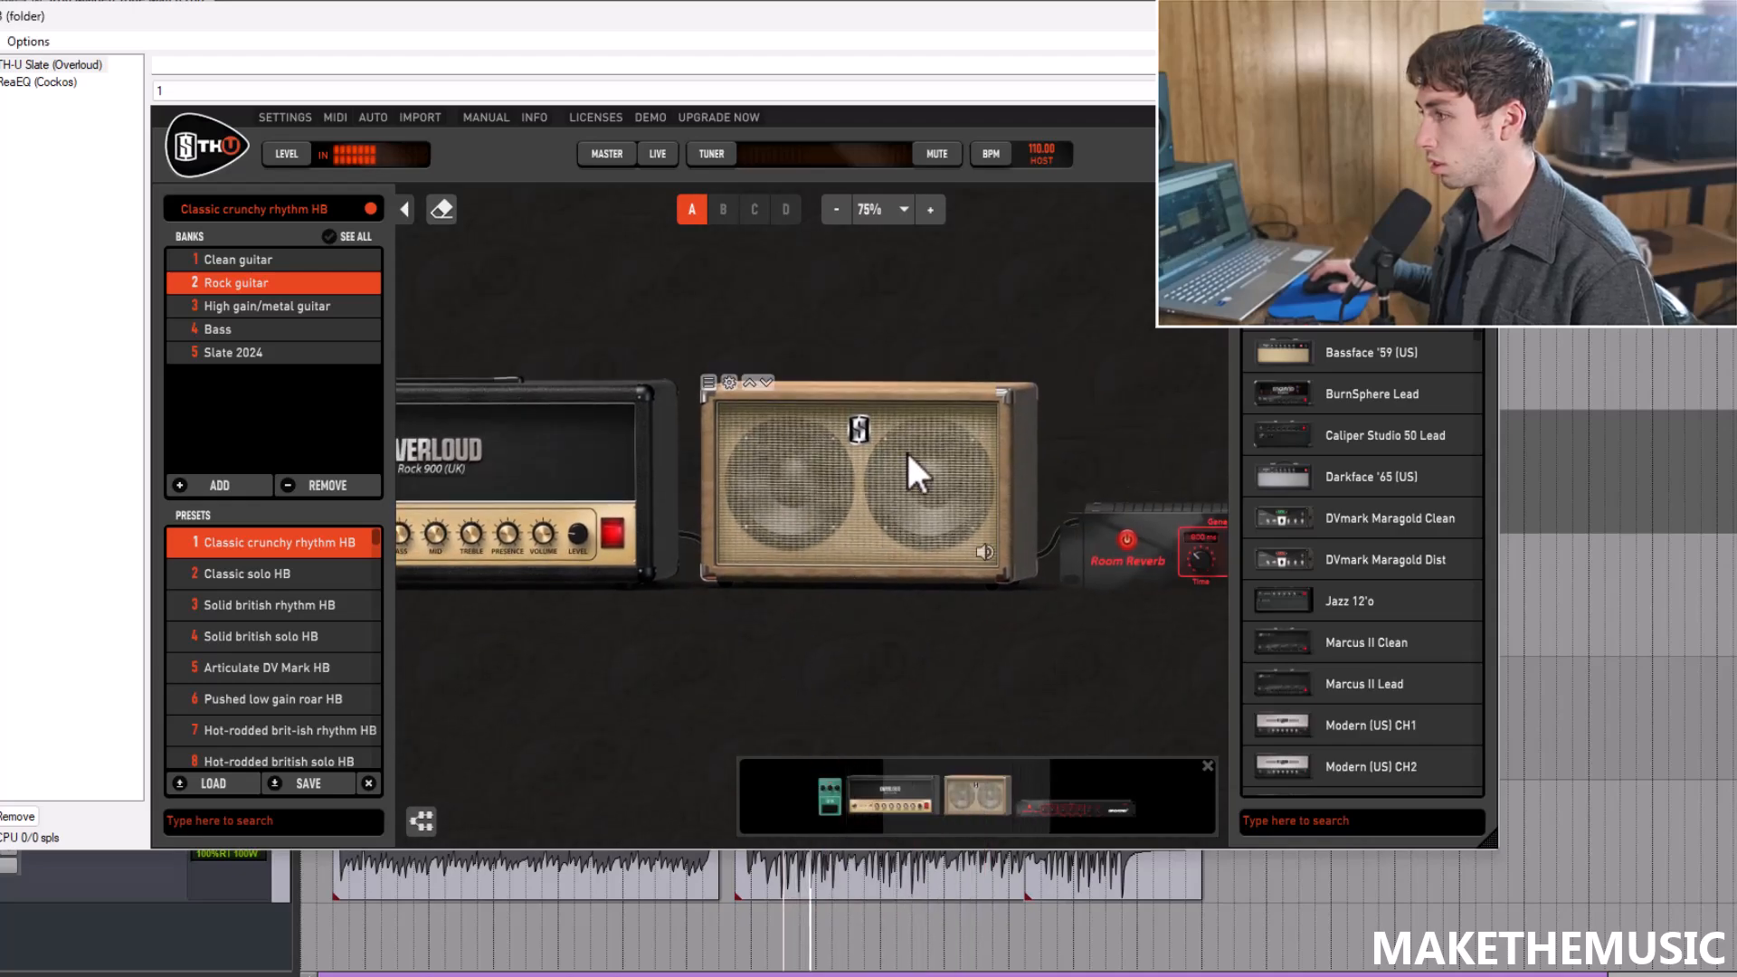
pyautogui.rightClick(906, 448)
pyautogui.click(843, 489)
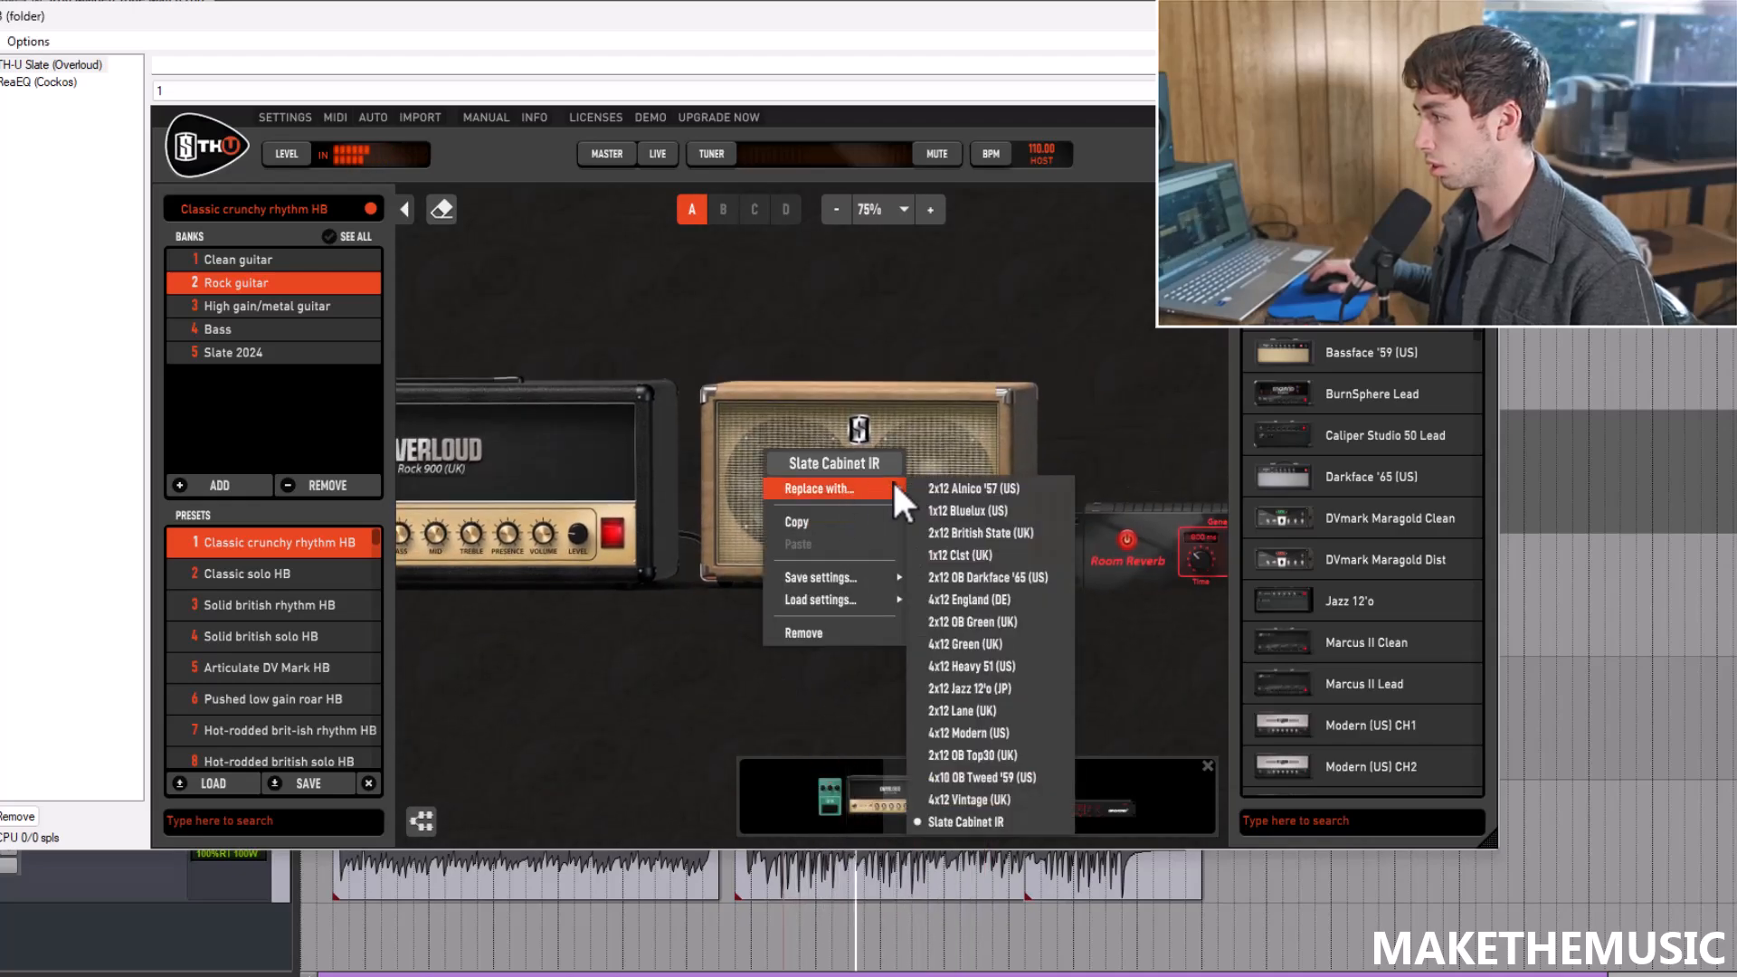
pyautogui.click(980, 800)
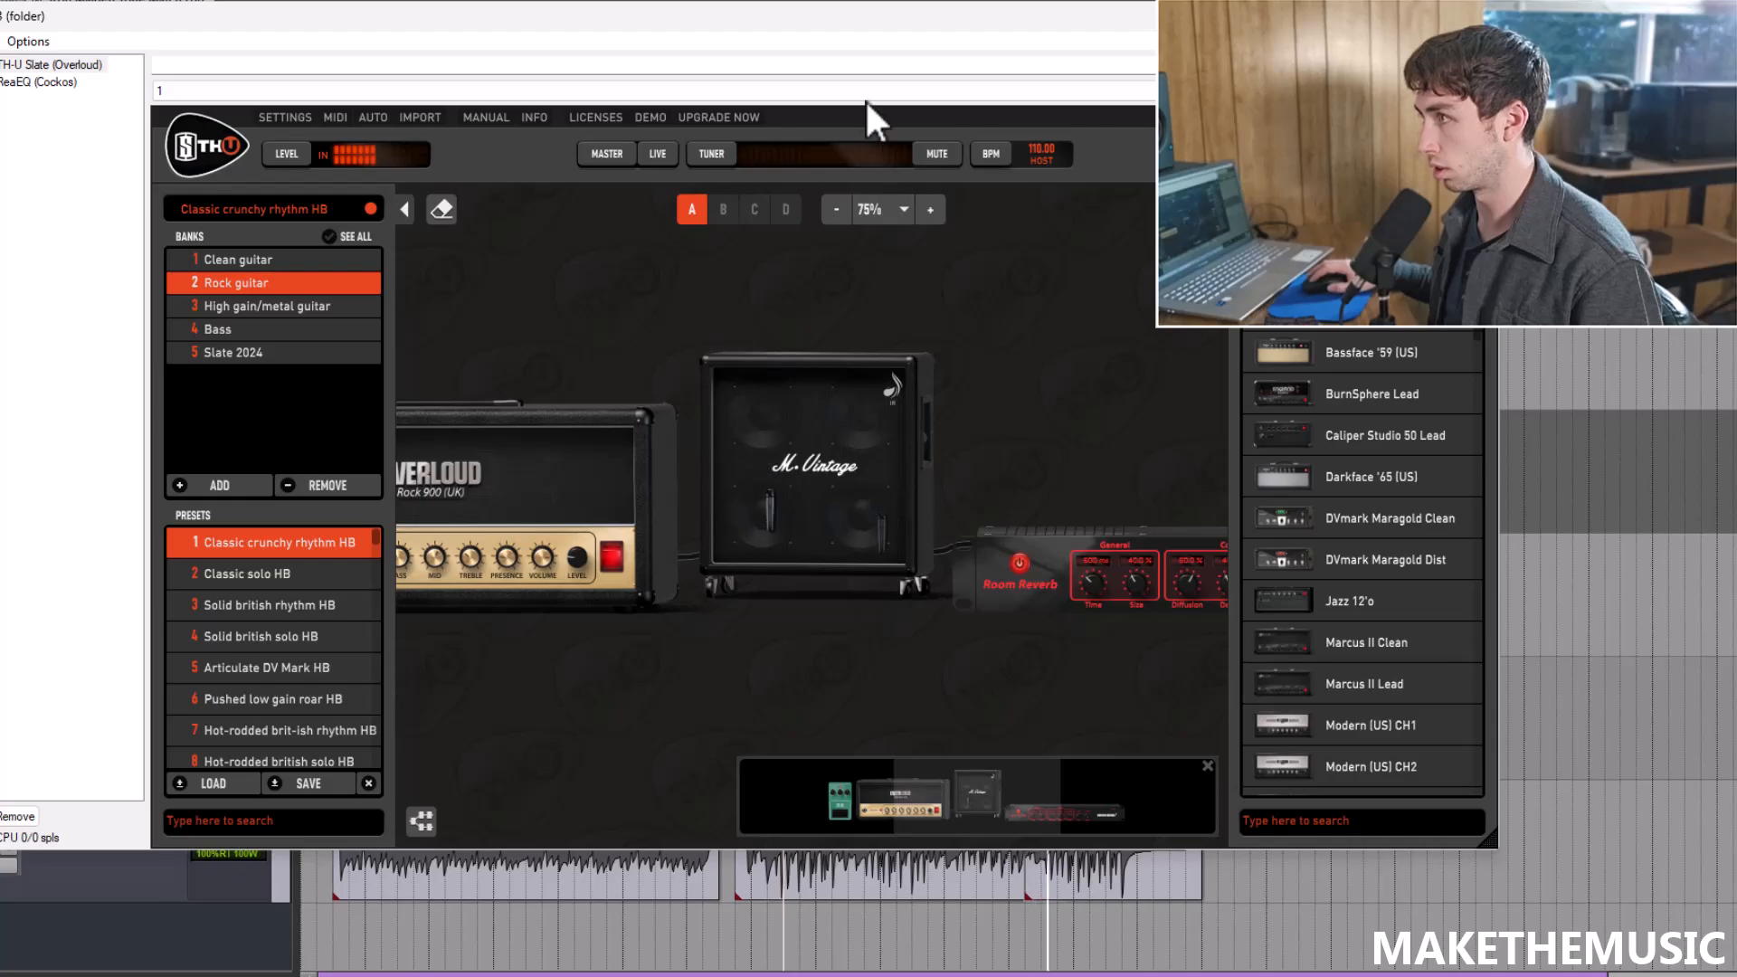
# Step: Lower the low-pass frequency of ReaEQ on the guitar folder track to about 4447 Hz
pyautogui.moveTo(787, 18); pyautogui.dragTo(975, 25)
pyautogui.moveTo(438, 29); pyautogui.dragTo(568, 25)
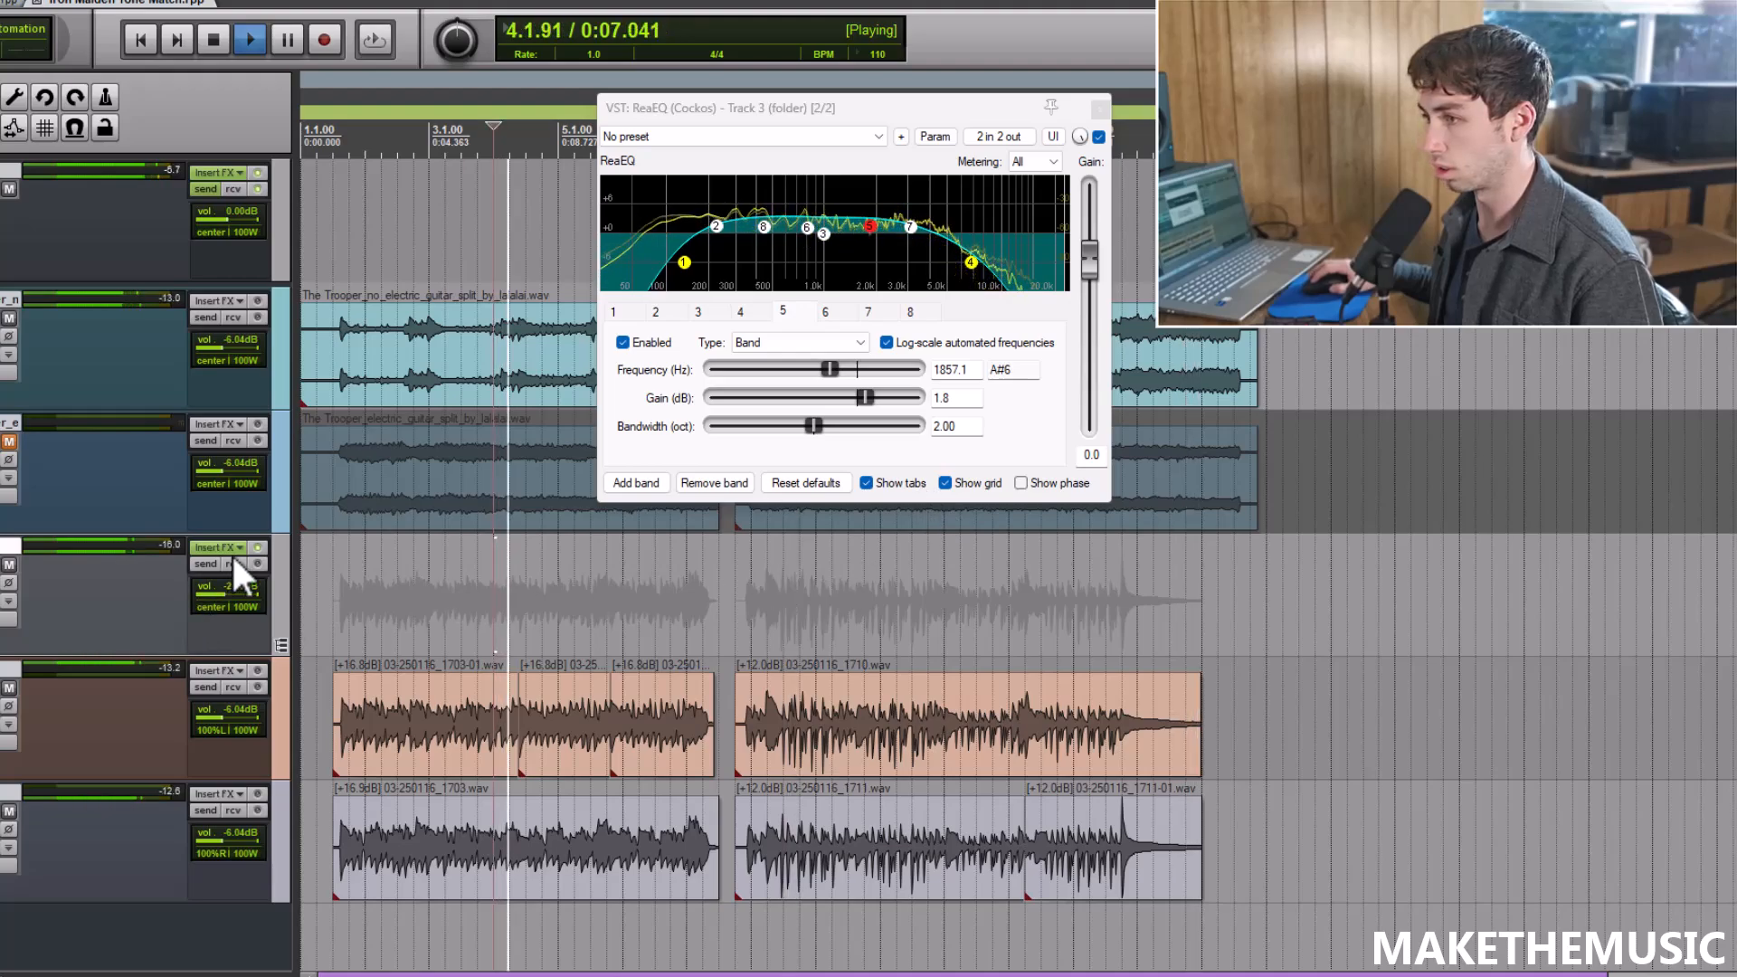
pyautogui.moveTo(971, 263); pyautogui.dragTo(945, 263)
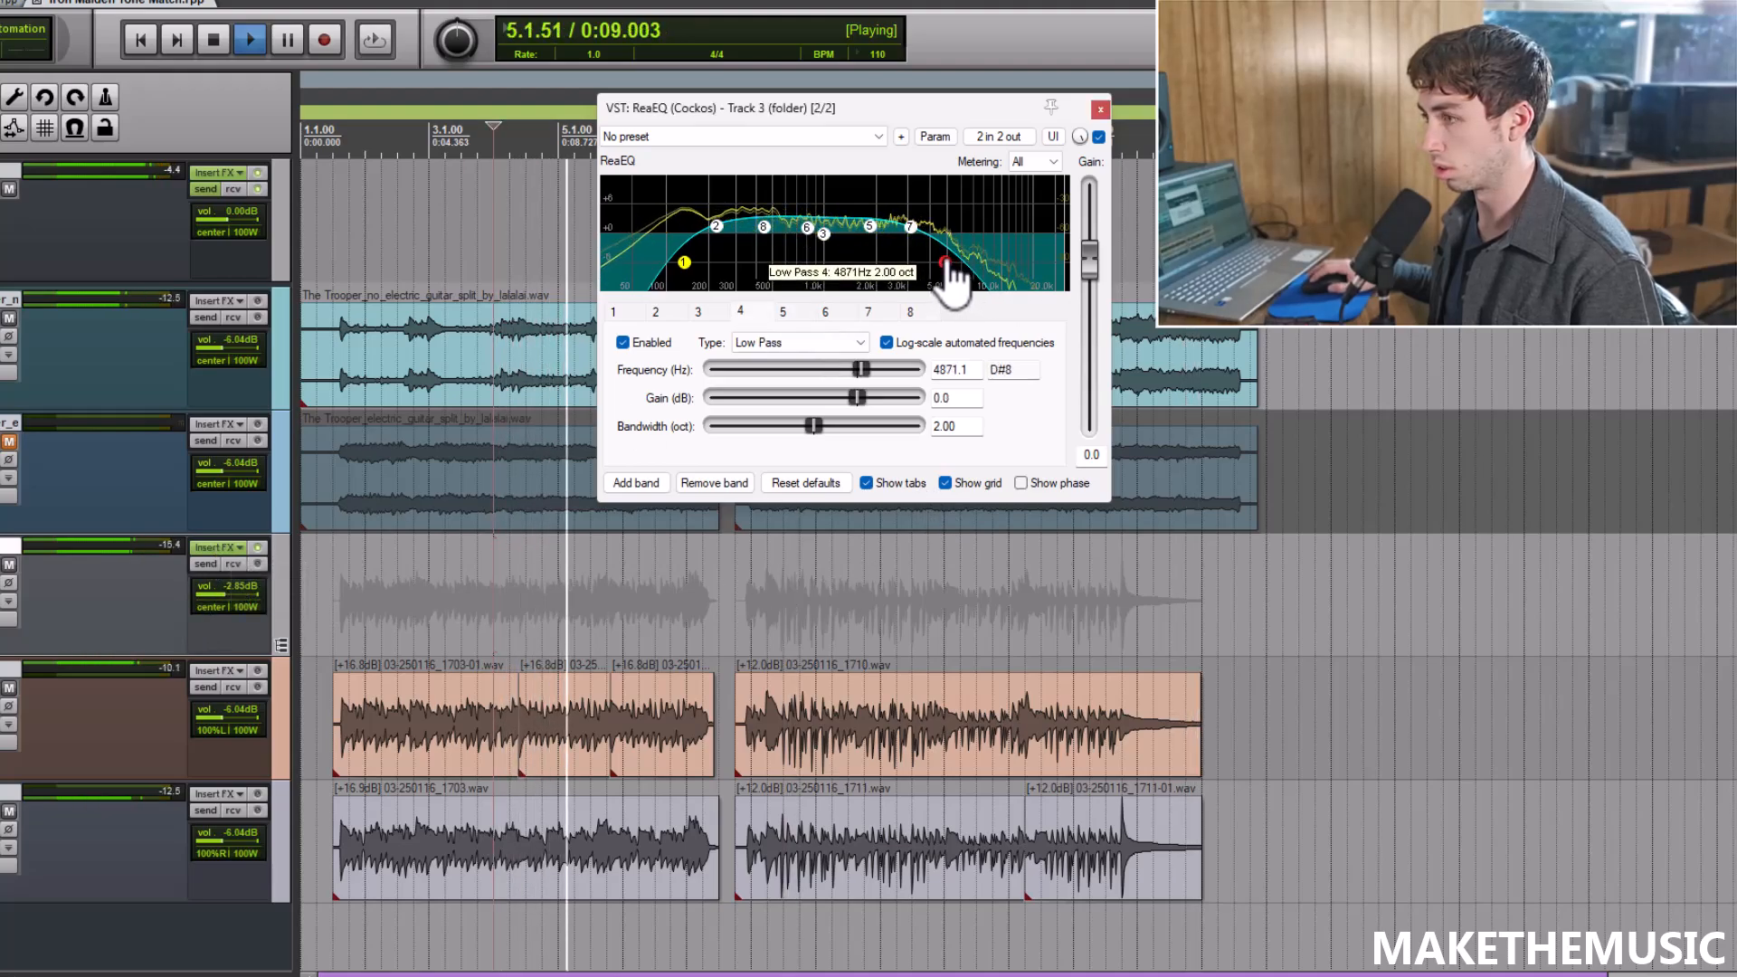
pyautogui.click(223, 547)
pyautogui.moveTo(795, 524); pyautogui.dragTo(977, 298)
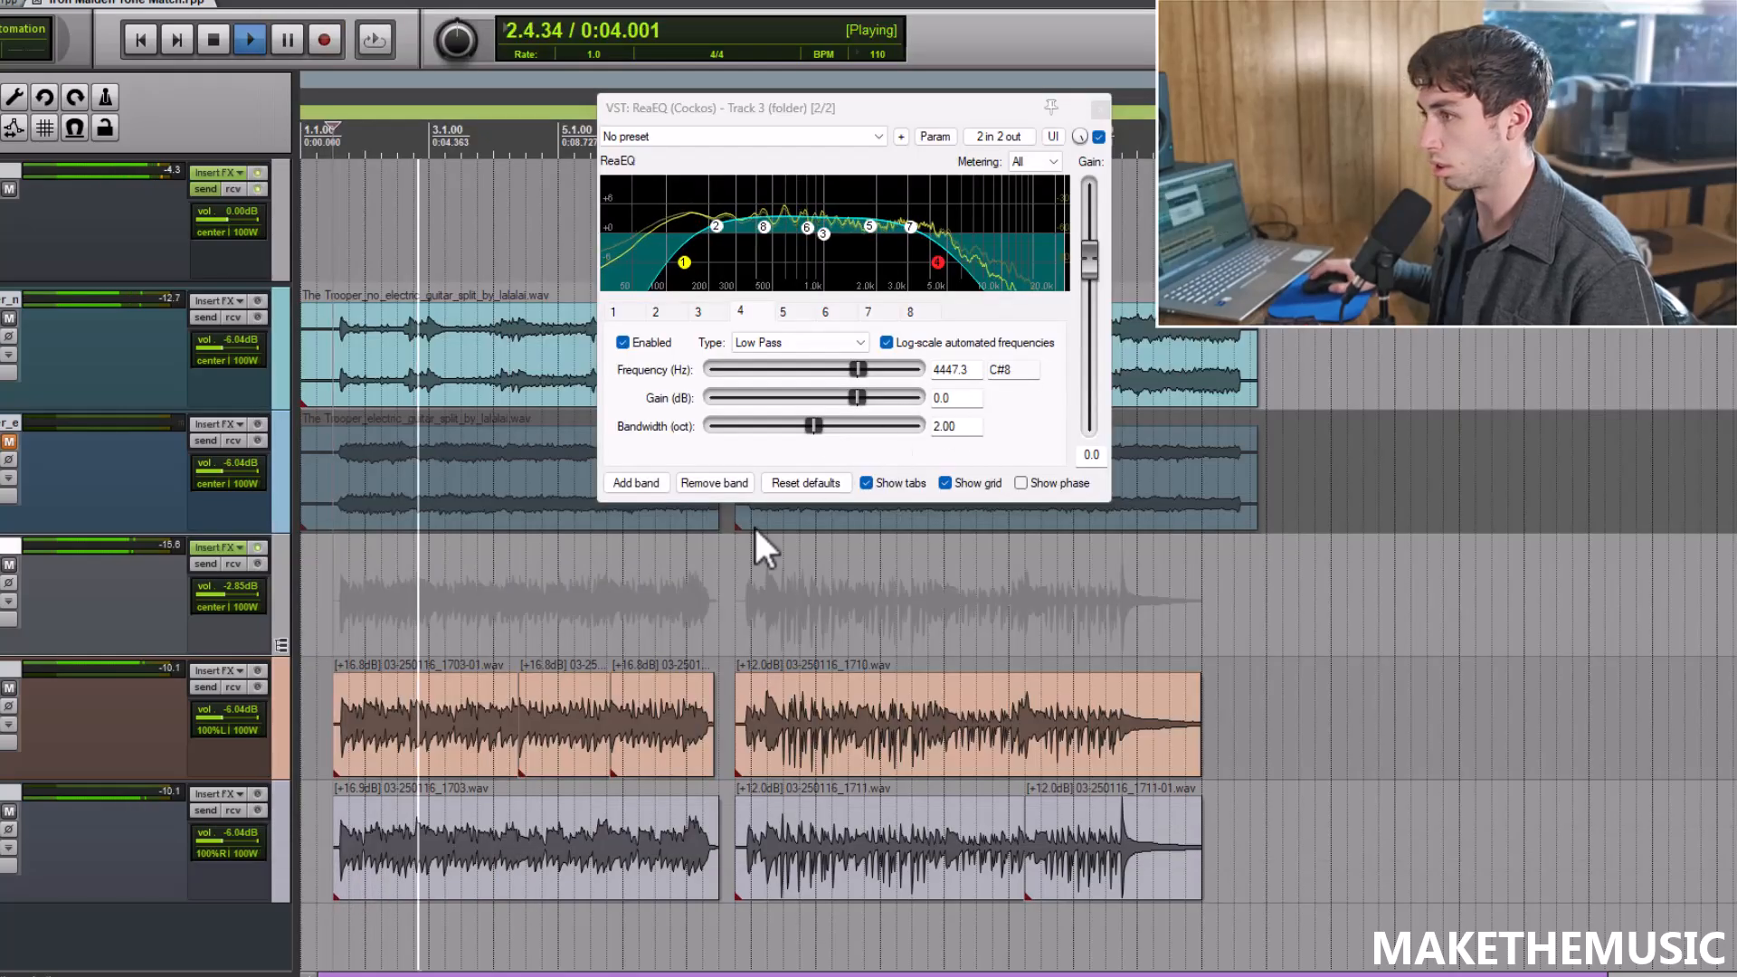
# Step: Compare the soloed original guitar stem with the processed guitars, playing each from 1.3.00
pyautogui.press('space')
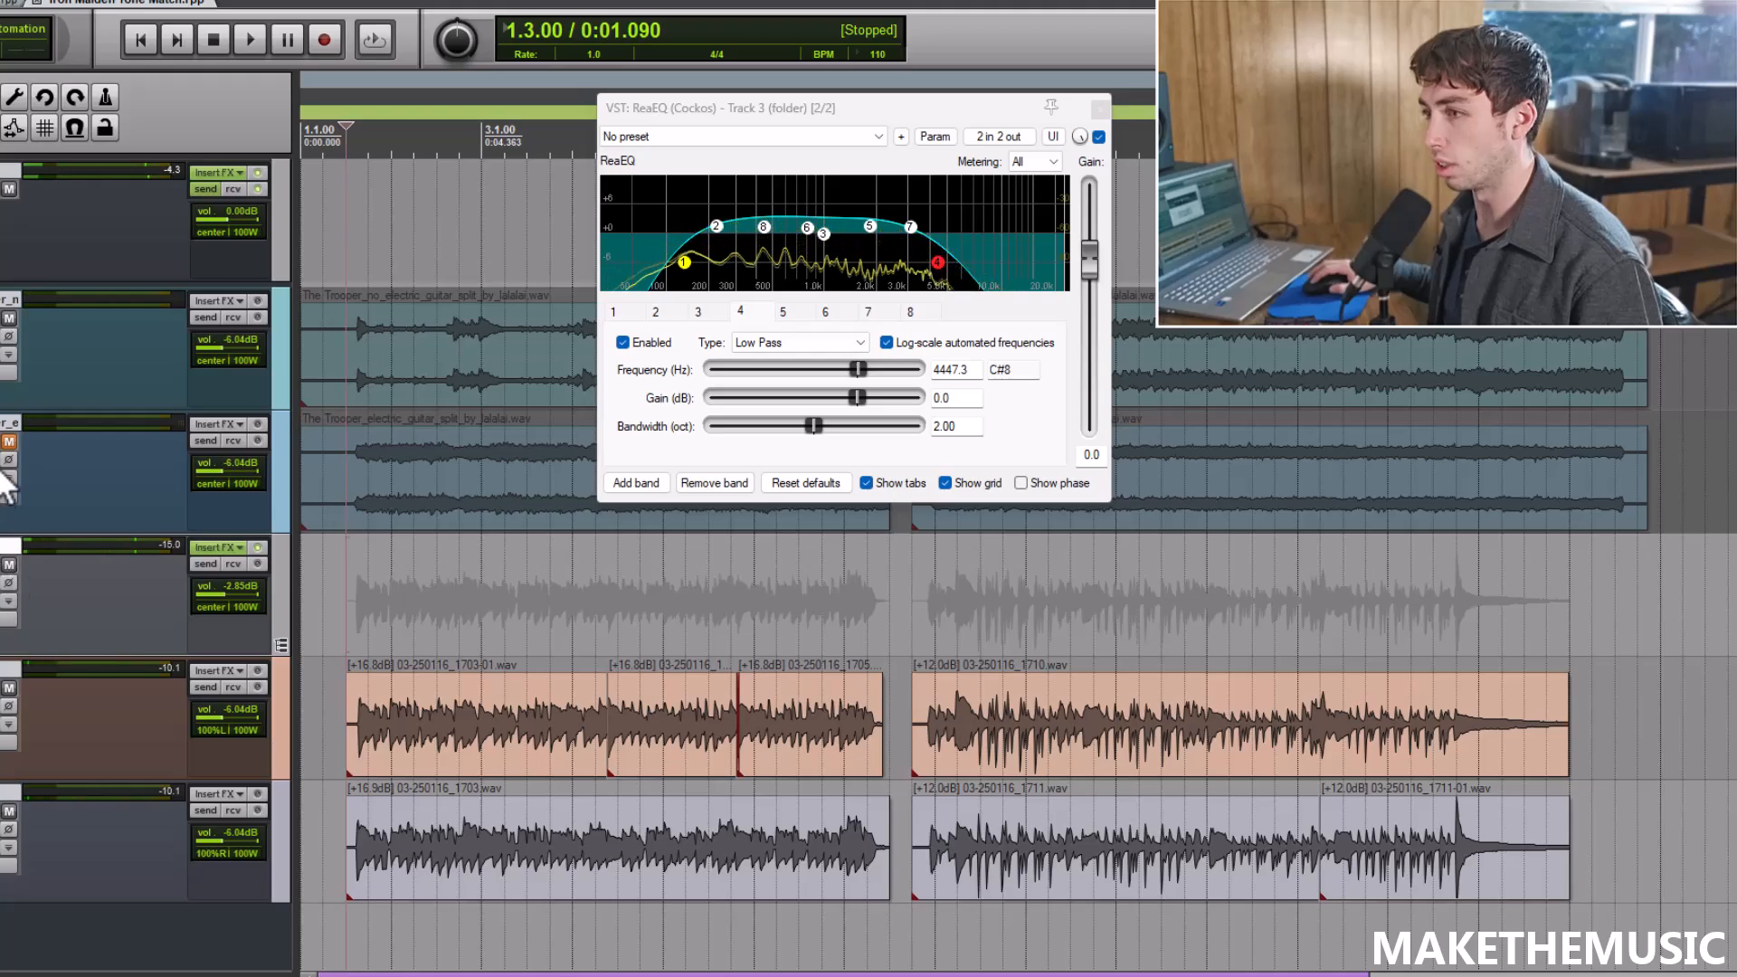
pyautogui.click(1, 443)
pyautogui.click(2, 586)
pyautogui.press('space')
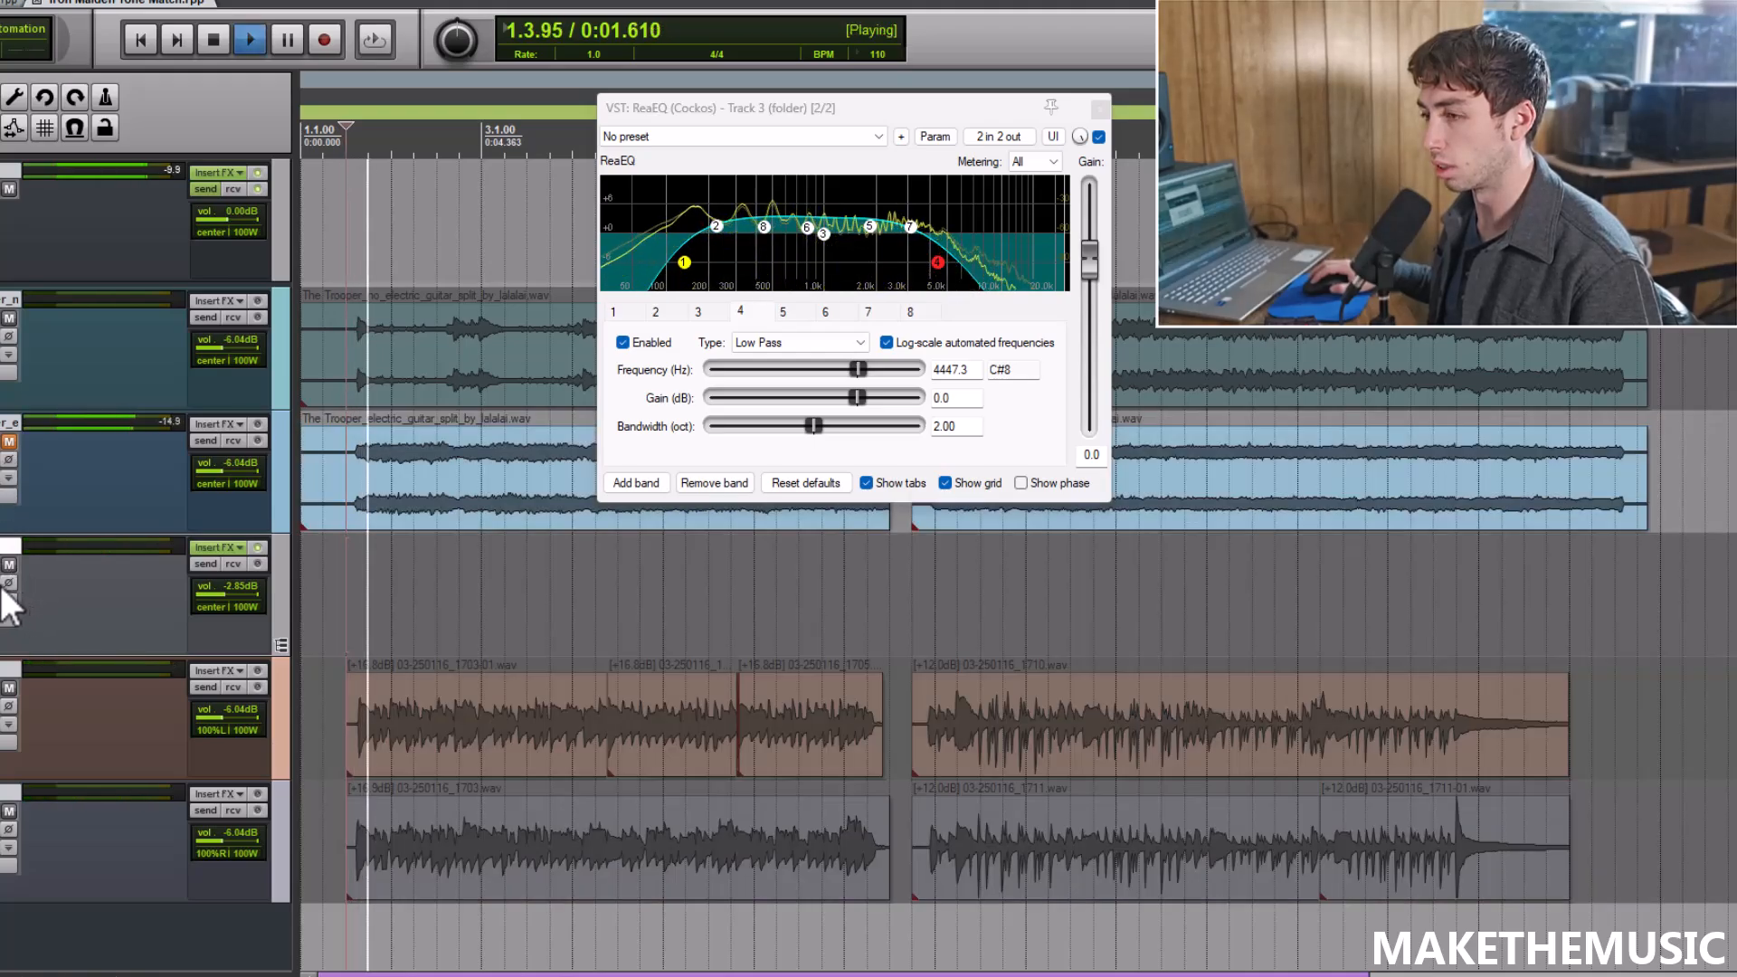
pyautogui.press('space')
pyautogui.click(2, 580)
pyautogui.click(2, 450)
pyautogui.press('space')
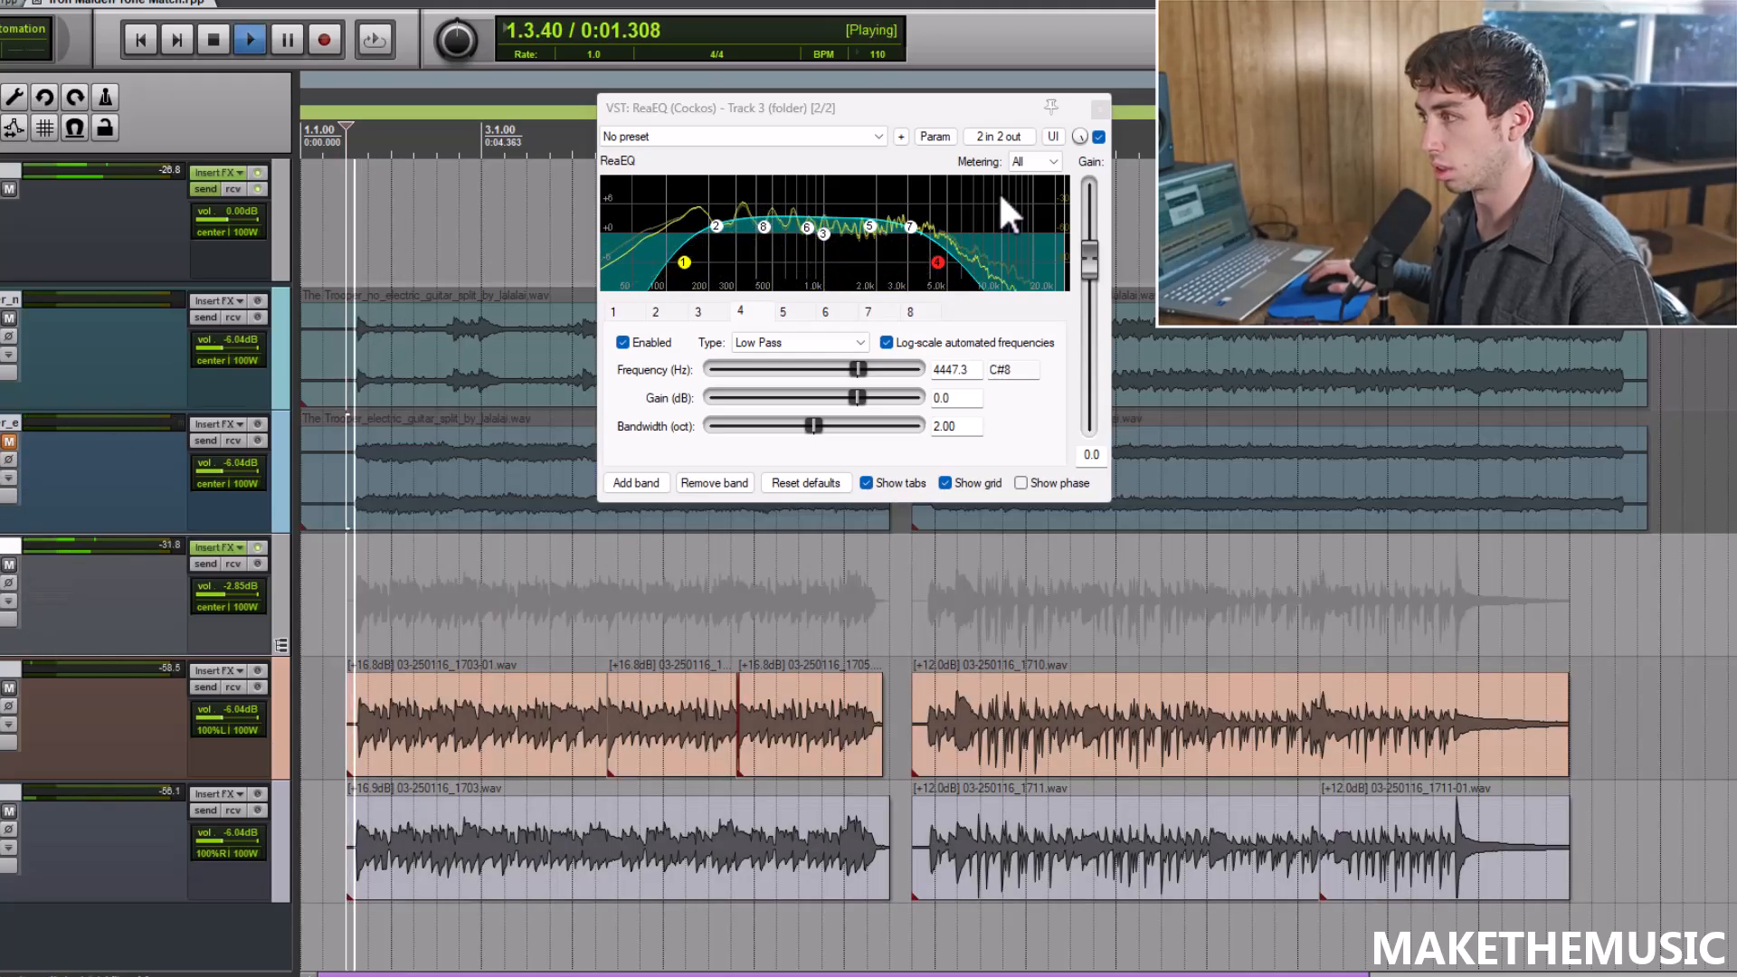
# Step: Add three ReaEQ bands in the low mids, around 1 kHz and just below 2 kHz, and raise the low-pass to about 5404 Hz
pyautogui.doubleClick(892, 234)
pyautogui.moveTo(892, 234)
pyautogui.mouseDown()
pyautogui.moveTo(735, 208)
pyautogui.moveTo(735, 227)
pyautogui.moveTo(811, 216)
pyautogui.moveTo(857, 235)
pyautogui.mouseUp()
pyautogui.doubleClick(827, 225)
pyautogui.doubleClick(852, 207)
pyautogui.click(938, 263)
pyautogui.press('space')
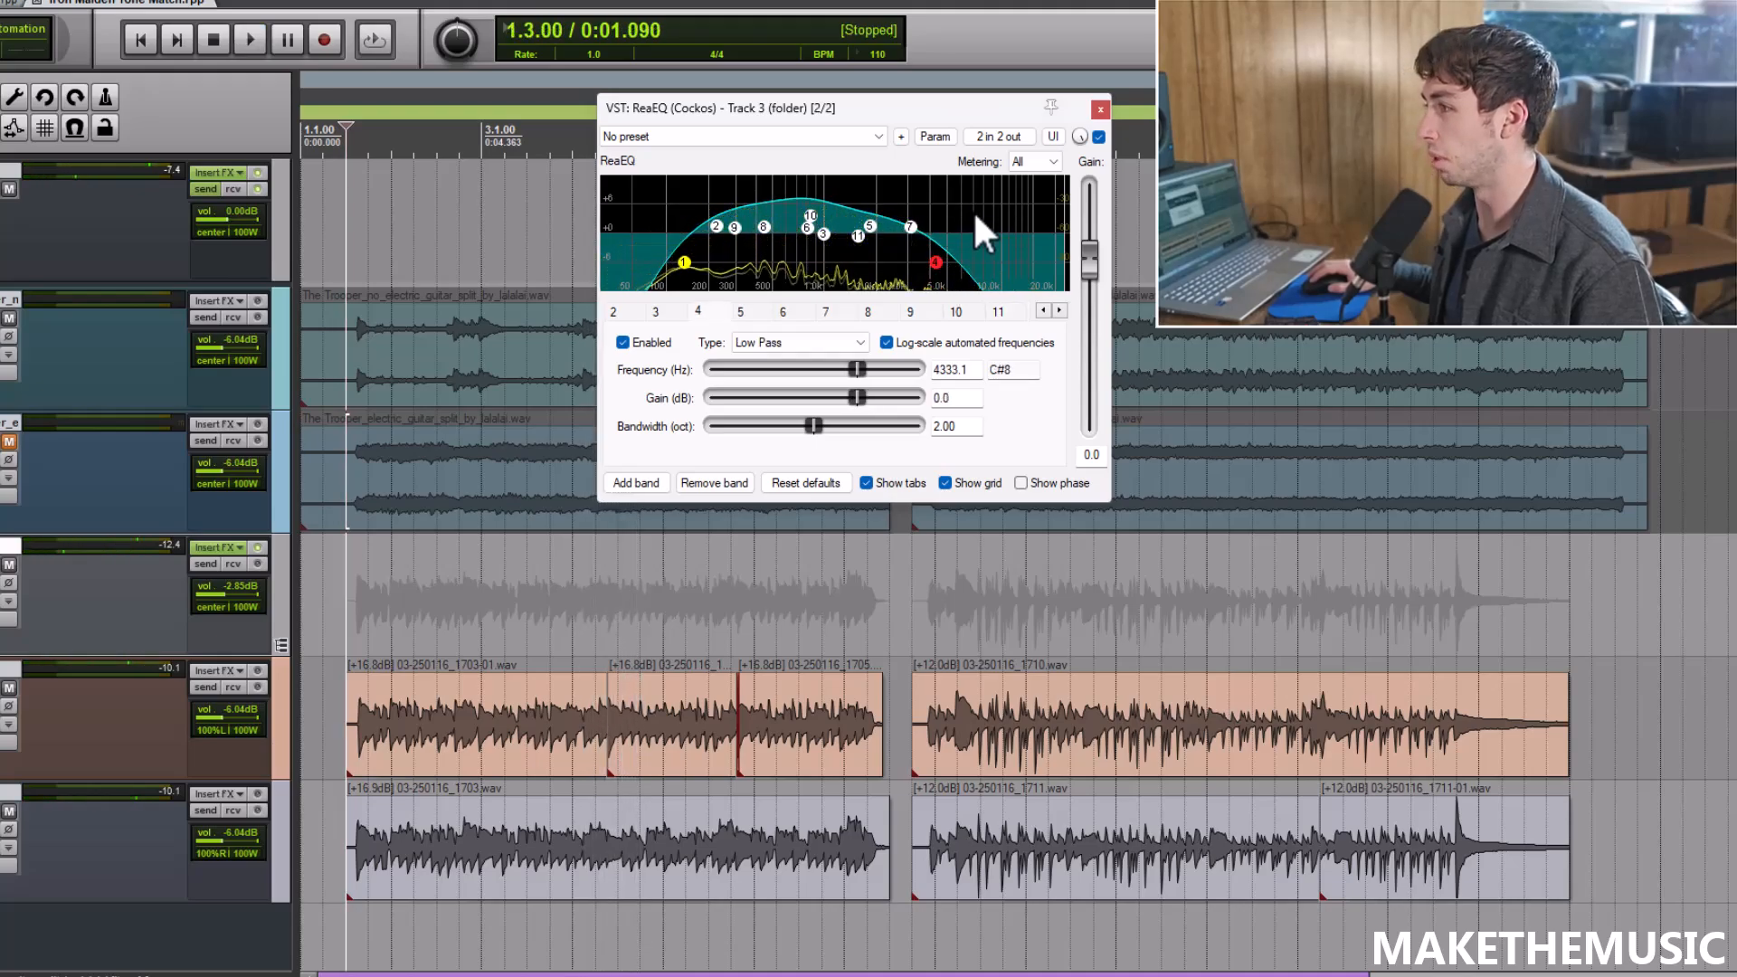
pyautogui.moveTo(941, 264); pyautogui.dragTo(961, 264)
pyautogui.press('space')
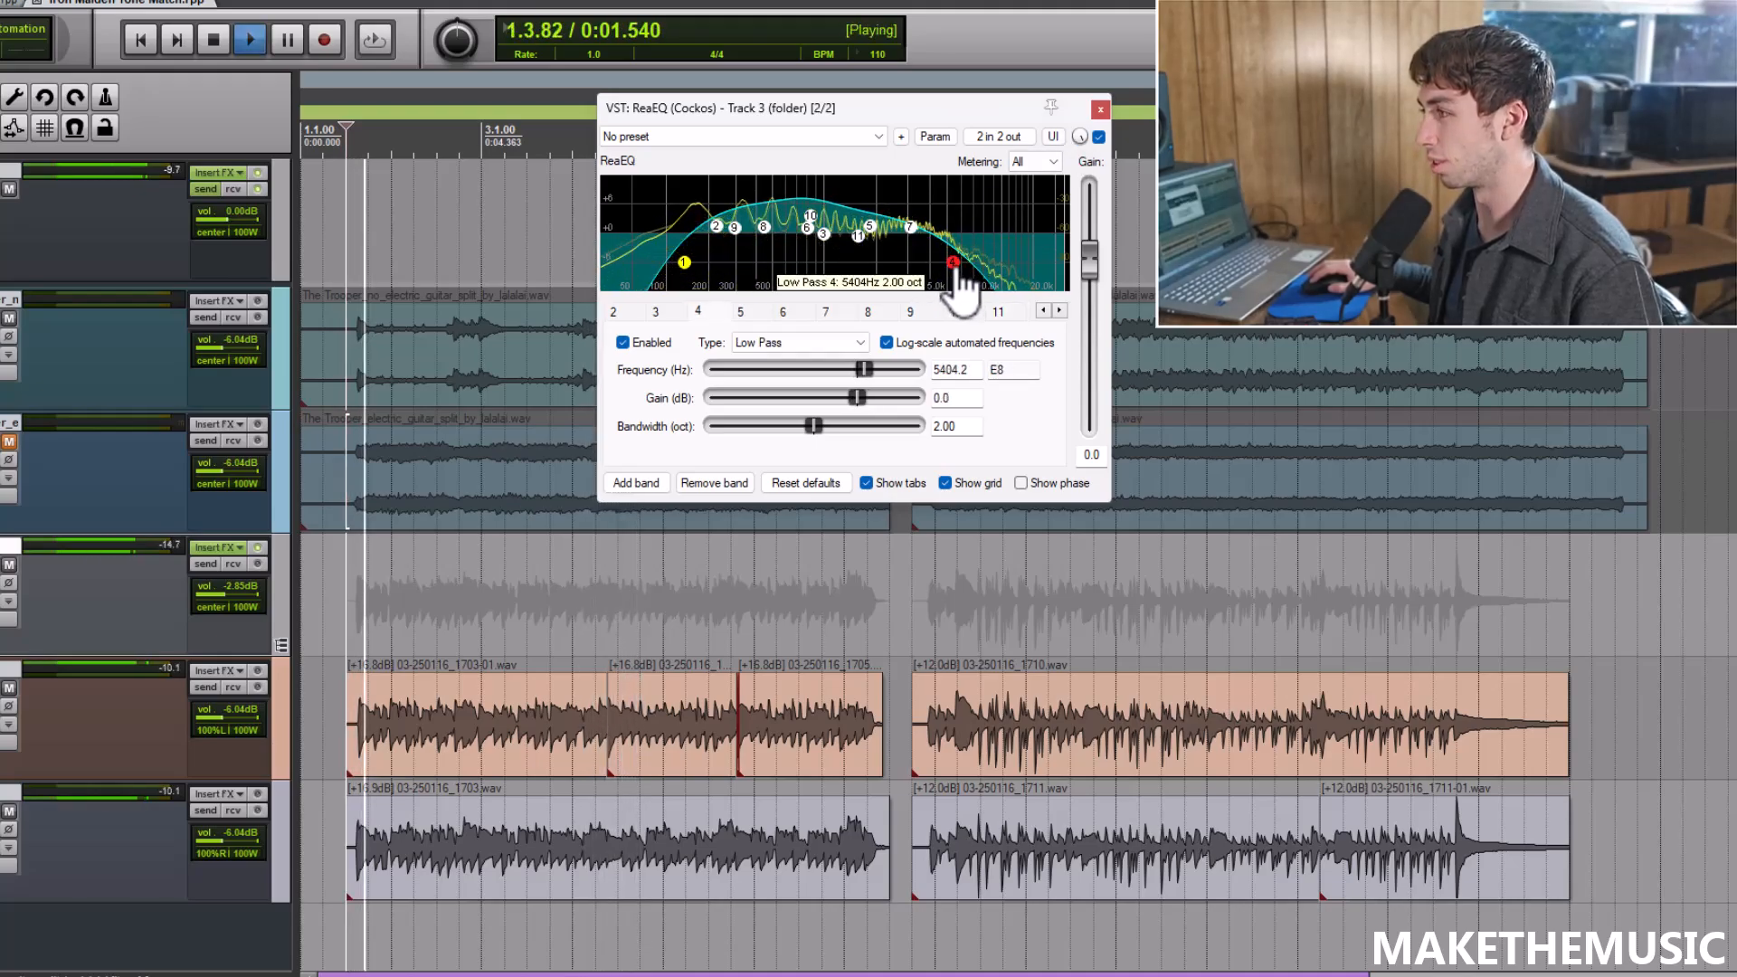
# Step: Add a ReaEQ band boosting the lows about 3.2 dB at 153.8 Hz, and lower the high-pass frequency slightly
pyautogui.click(689, 271)
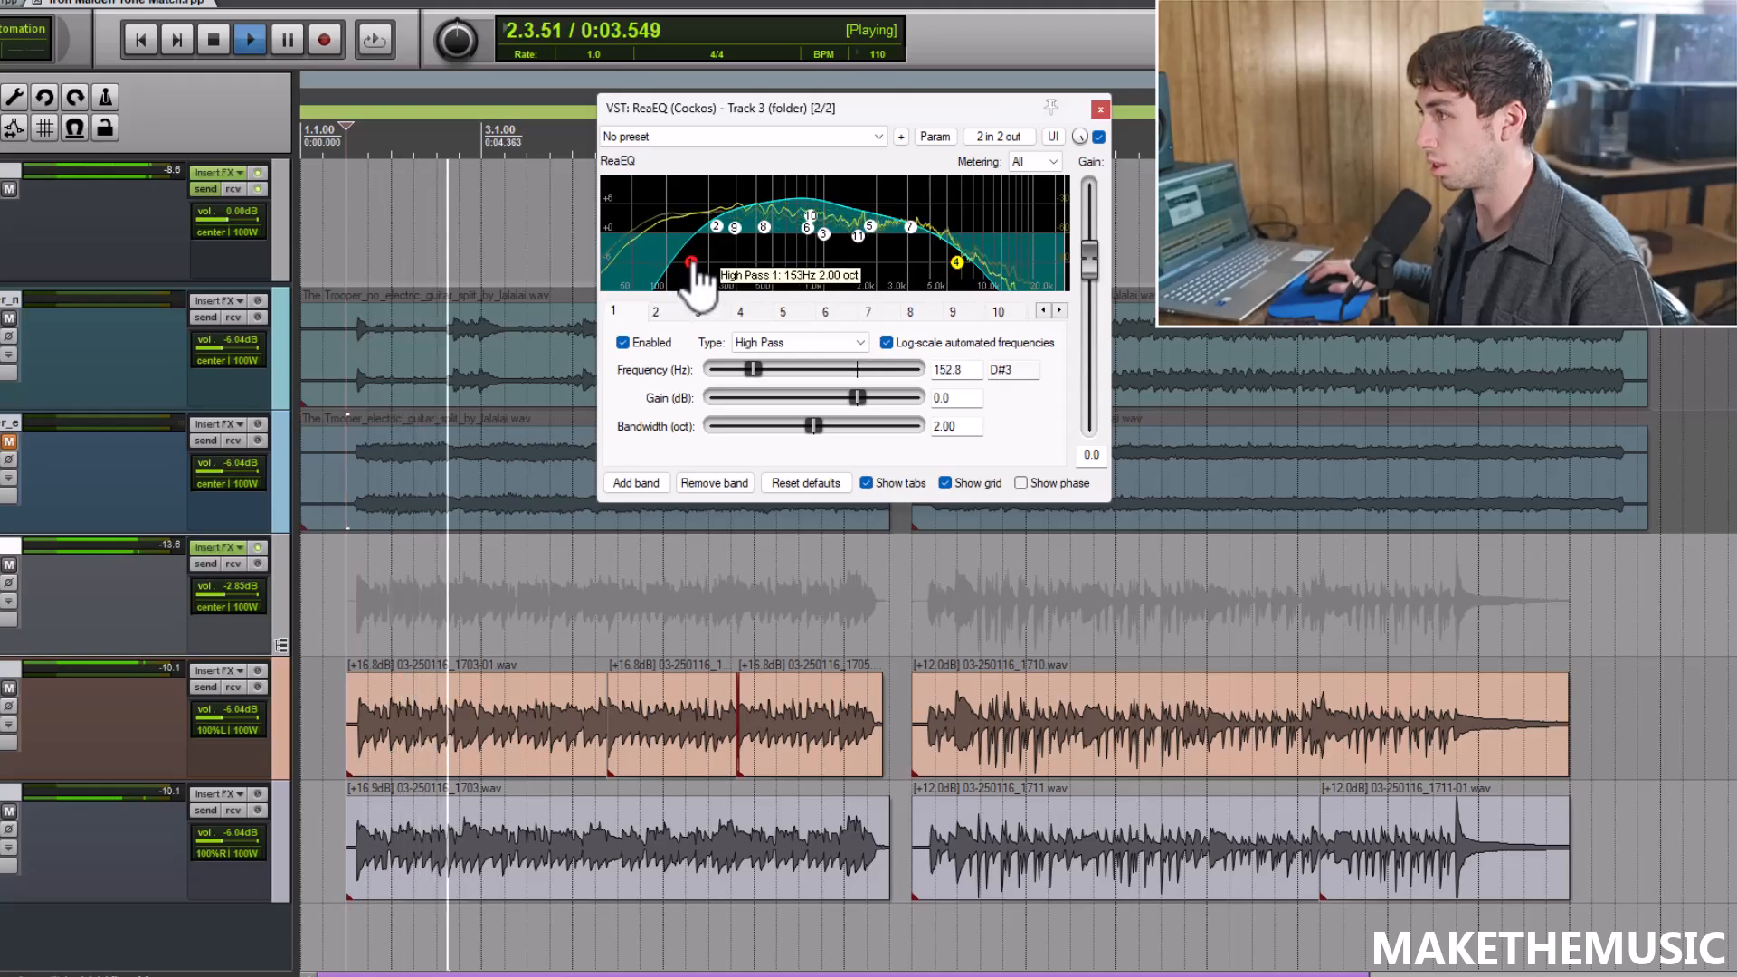
pyautogui.rightClick(691, 221)
pyautogui.click(691, 220)
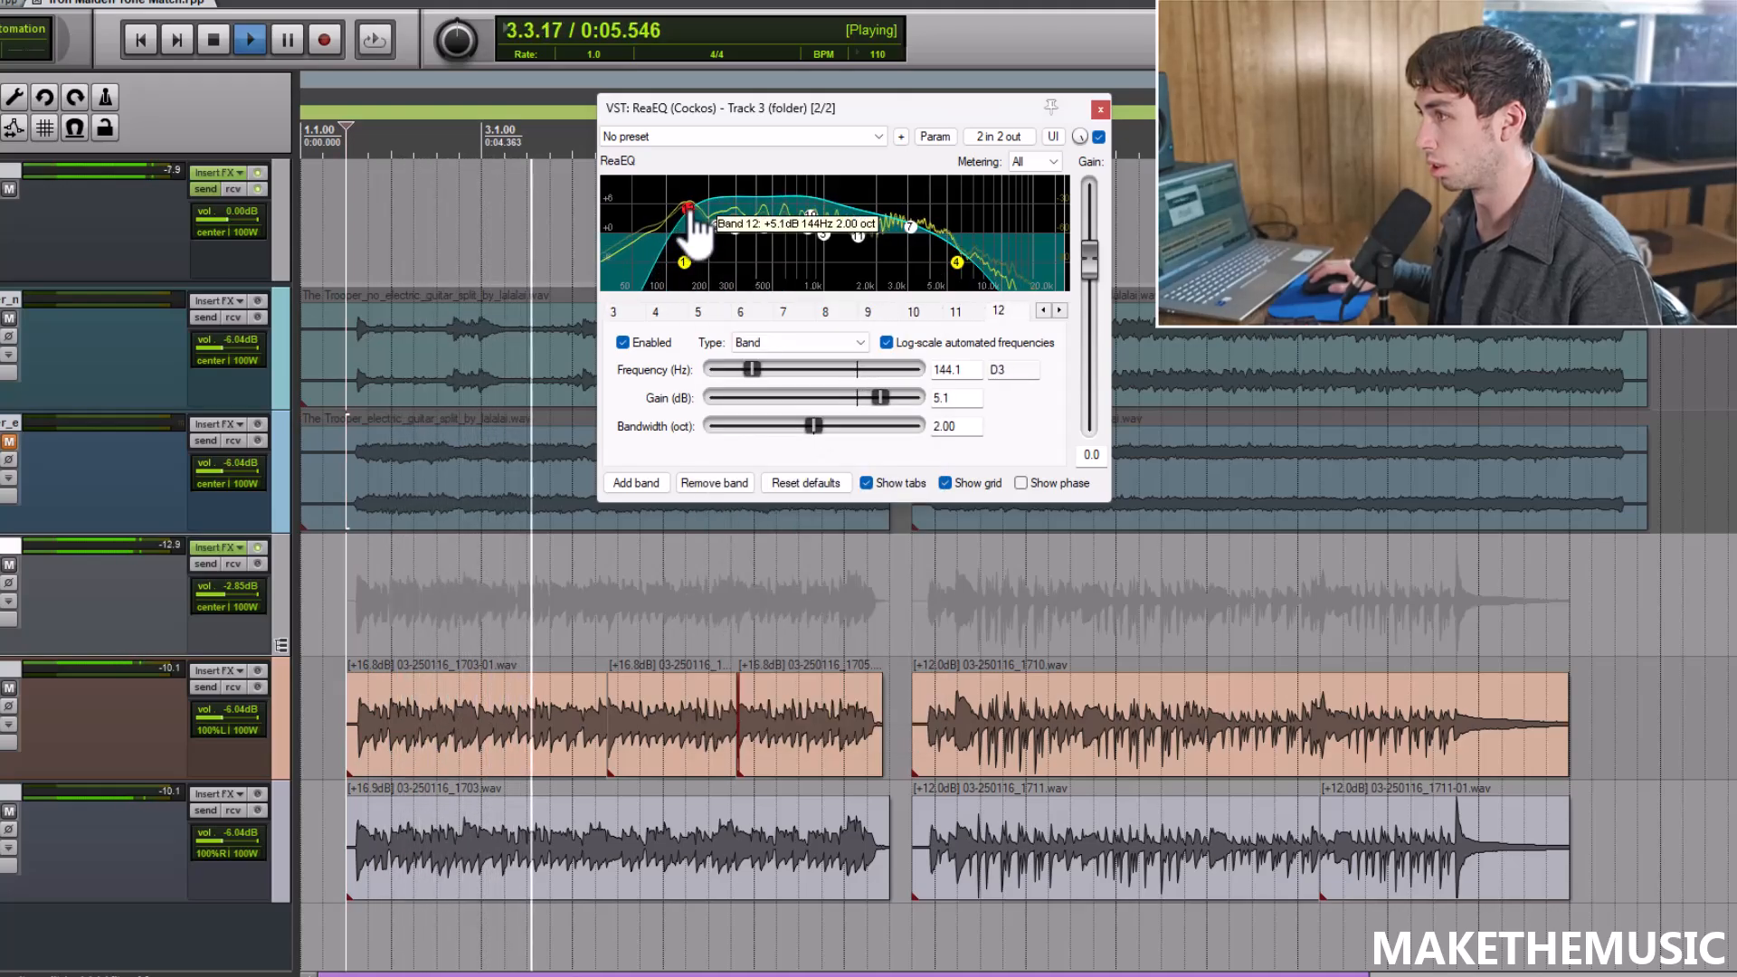
pyautogui.moveTo(684, 262); pyautogui.dragTo(680, 262)
pyautogui.click(685, 211)
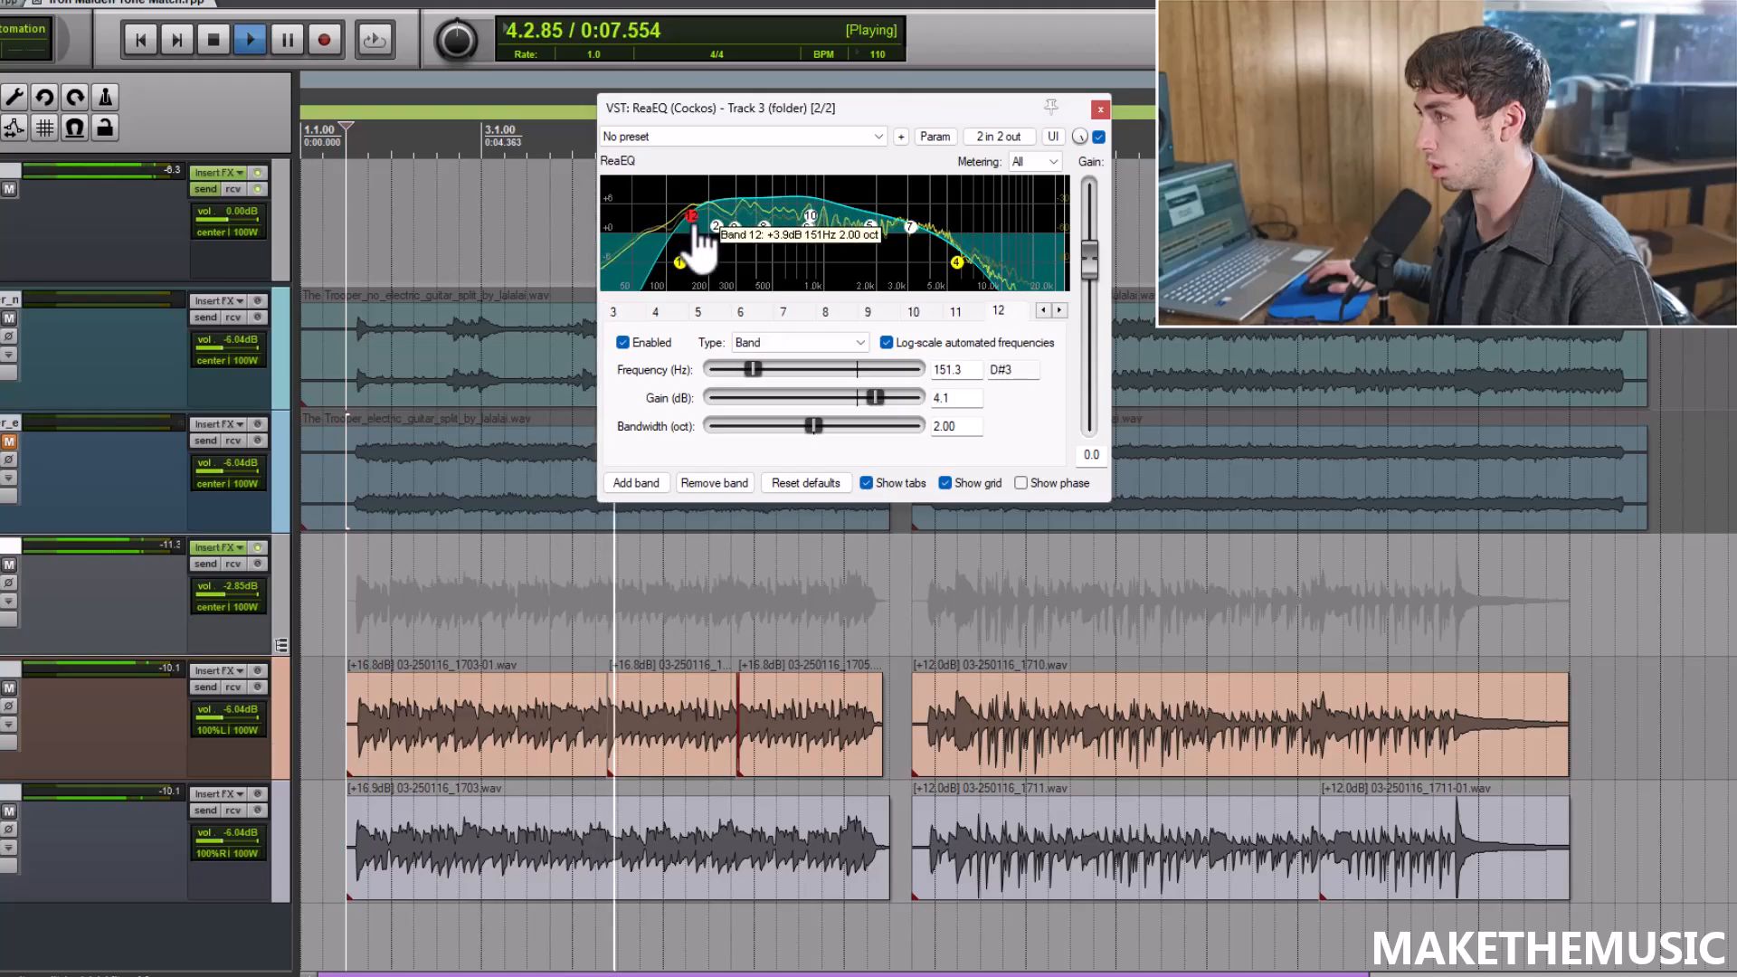
pyautogui.click(1098, 111)
# Step: Play from 8.1.00 with the backing track soloed as well, and lower the guitar folder track's volume
pyautogui.click(935, 593)
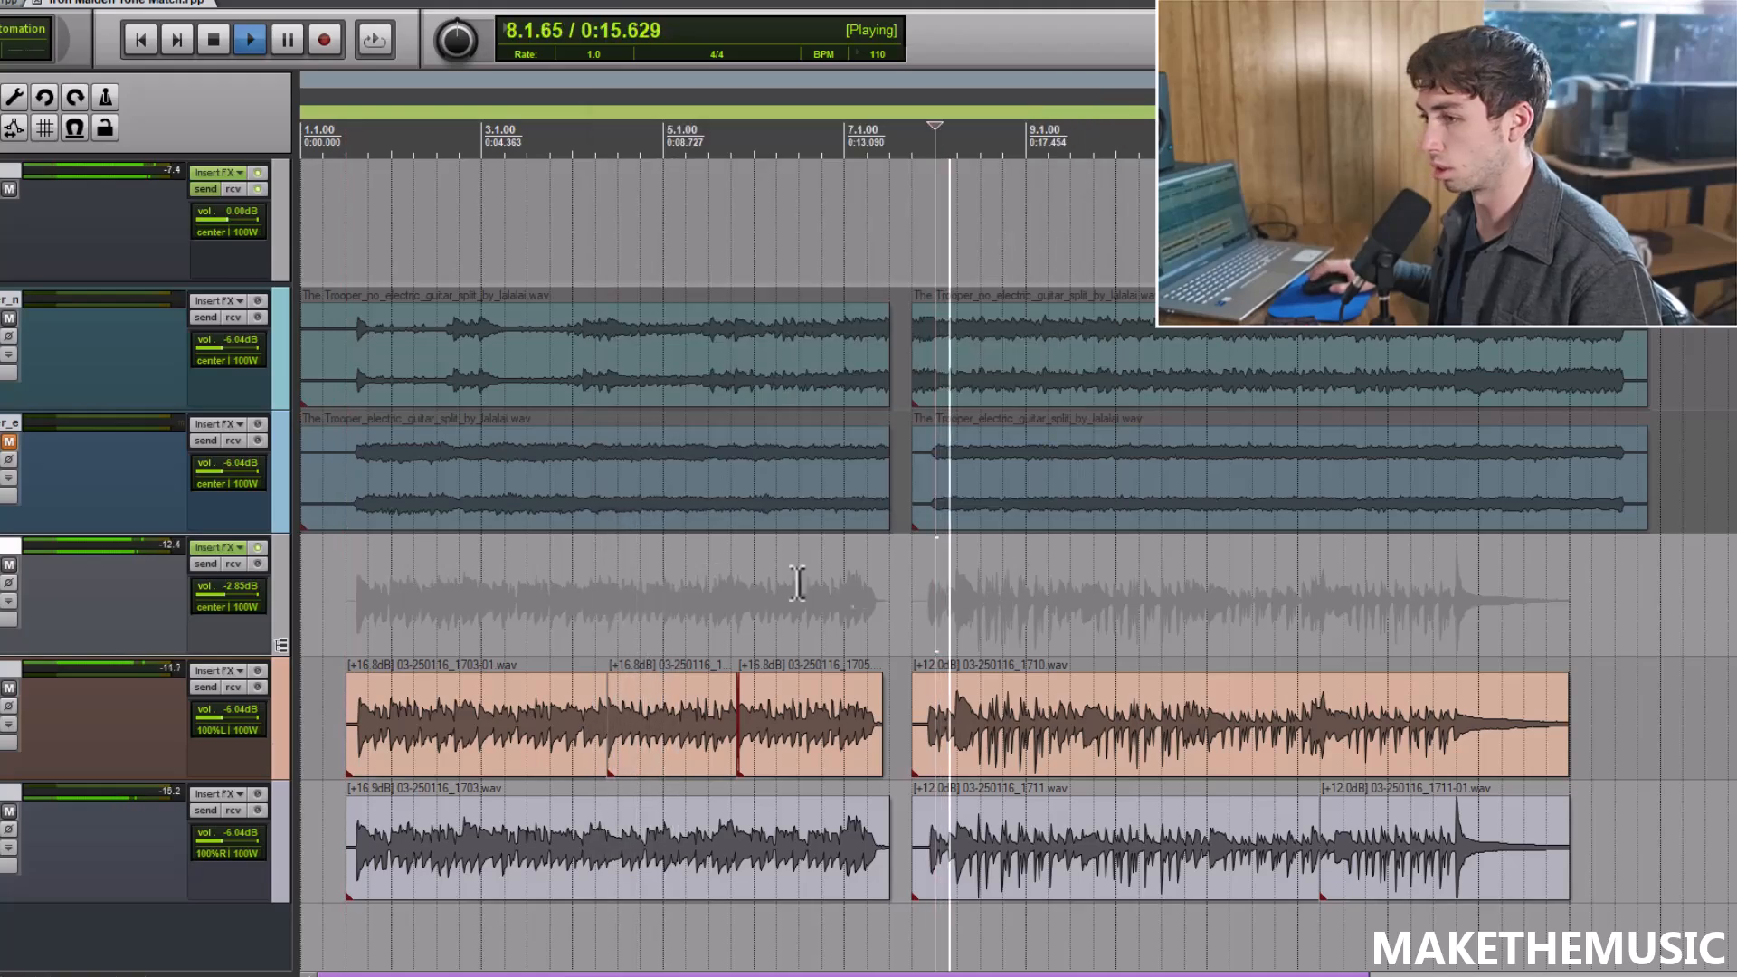
pyautogui.click(1, 319)
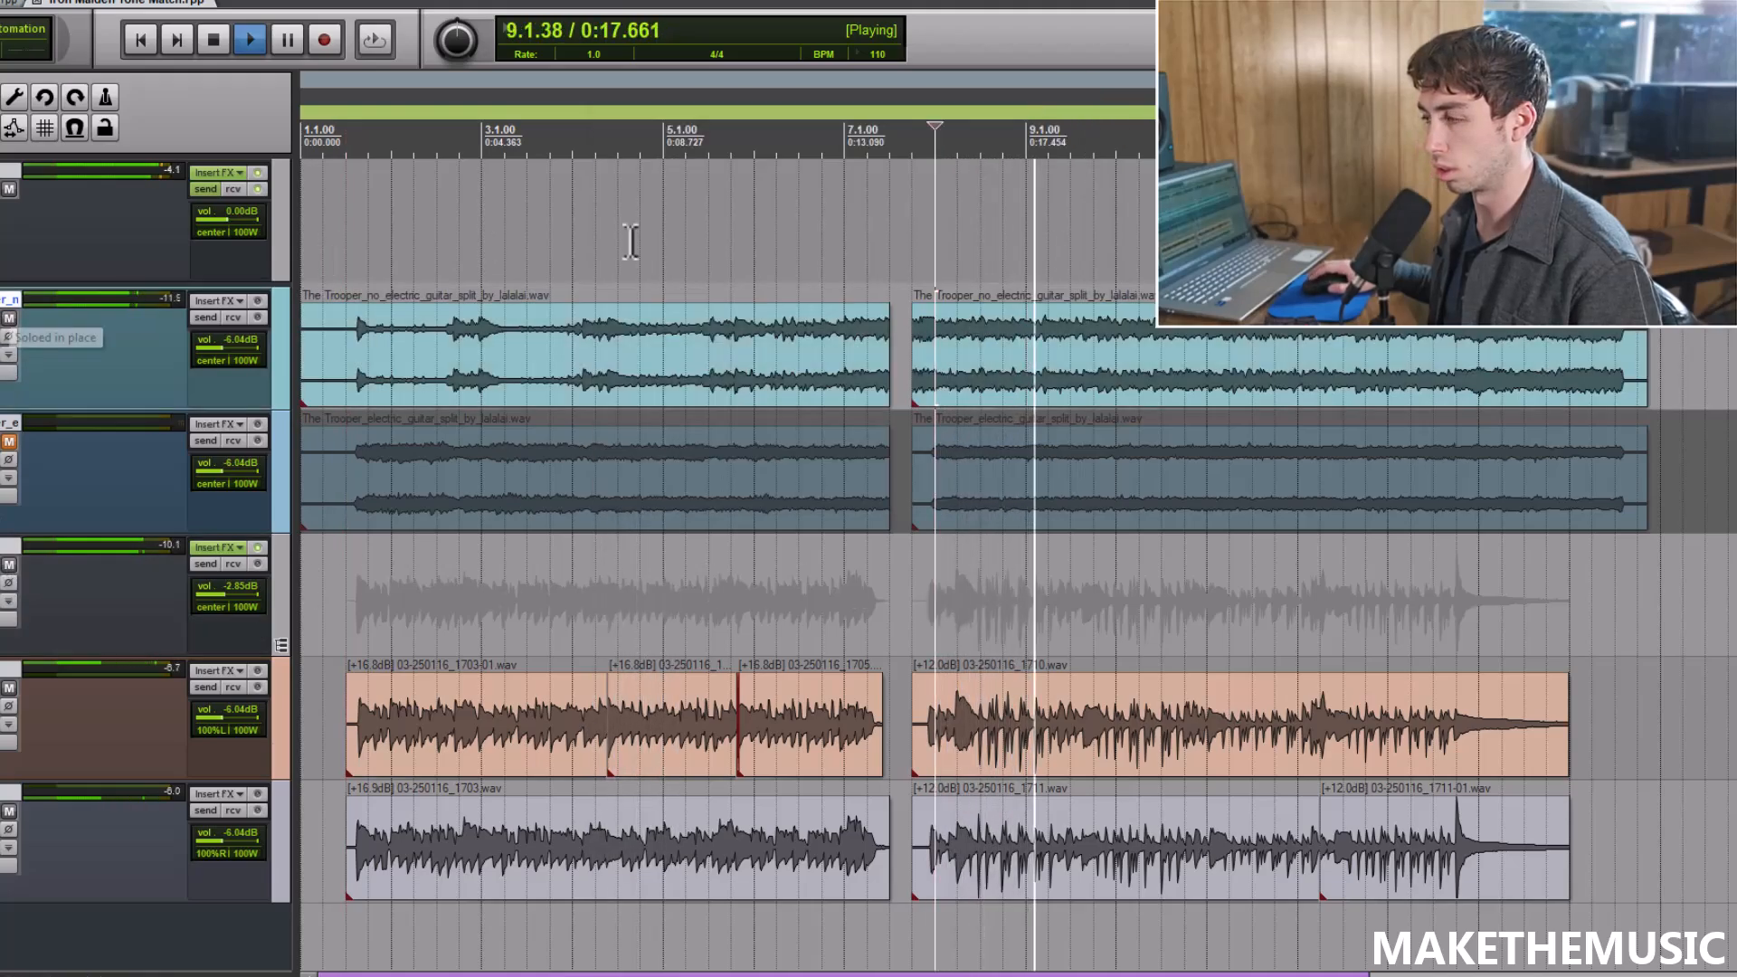
pyautogui.scroll(-3, 488, 244)
pyautogui.scroll(-2, 225, 597)
pyautogui.scroll(3, 734, 327)
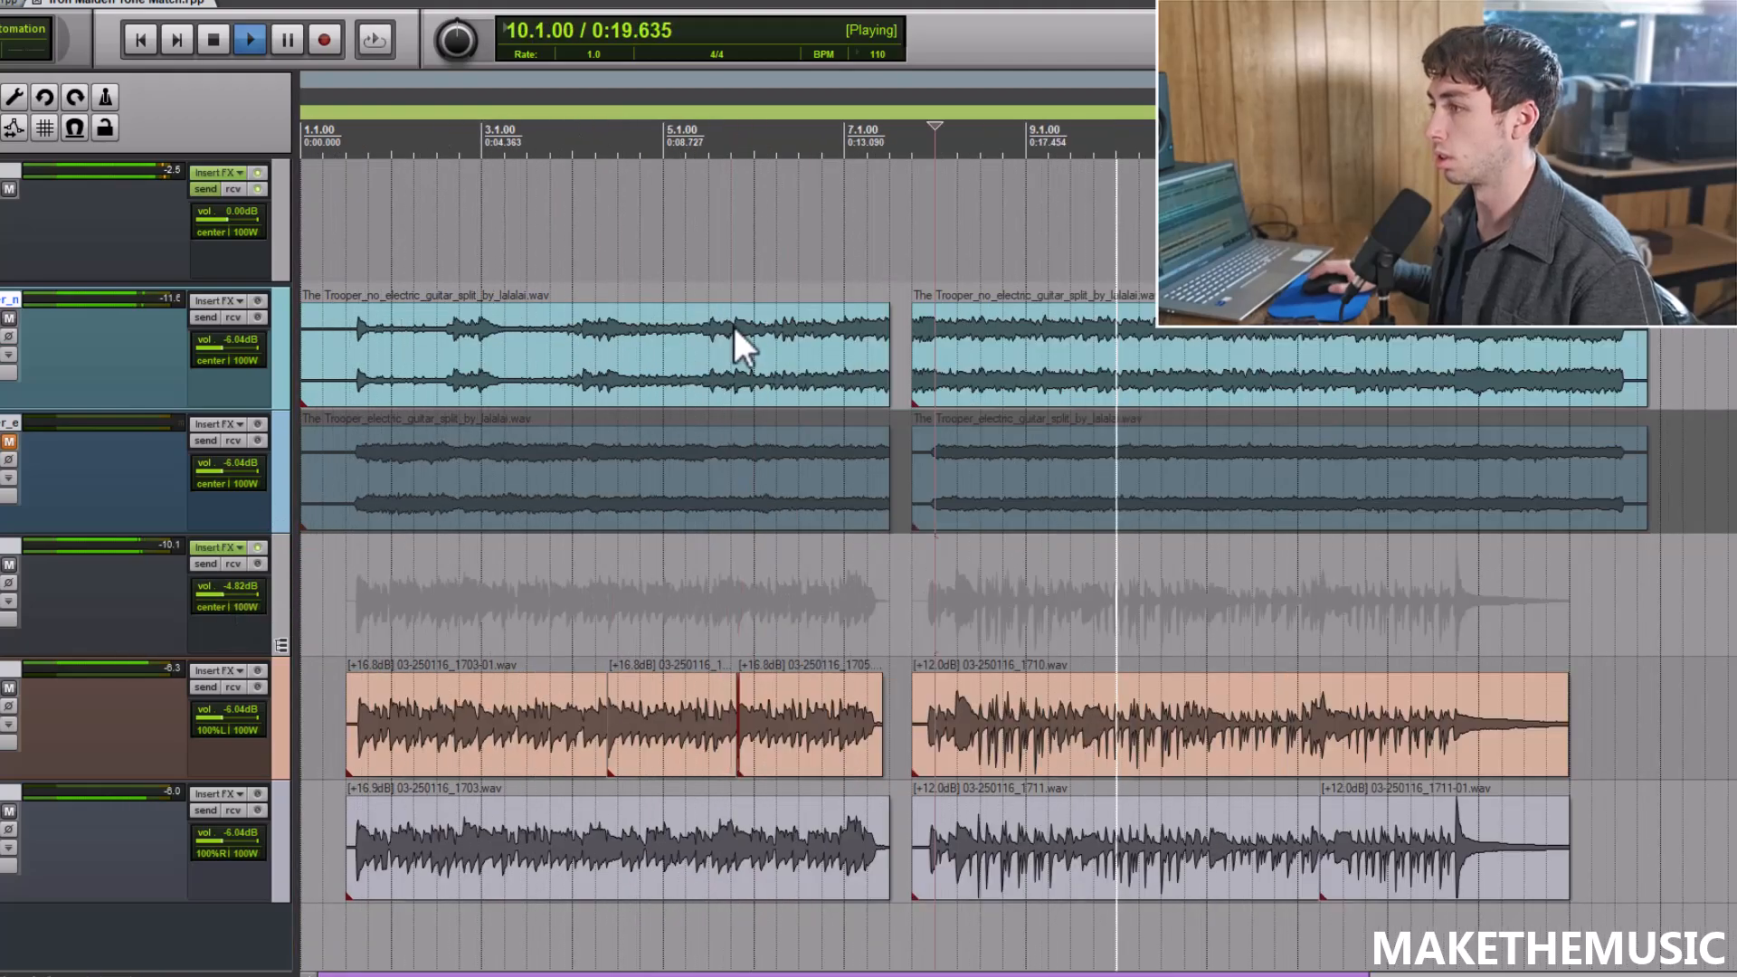
# Step: Compare the original guitar stem with the processed guitars over the backing track, playing each from 8.1.00
pyautogui.press('space')
pyautogui.click(1, 576)
pyautogui.click(2, 452)
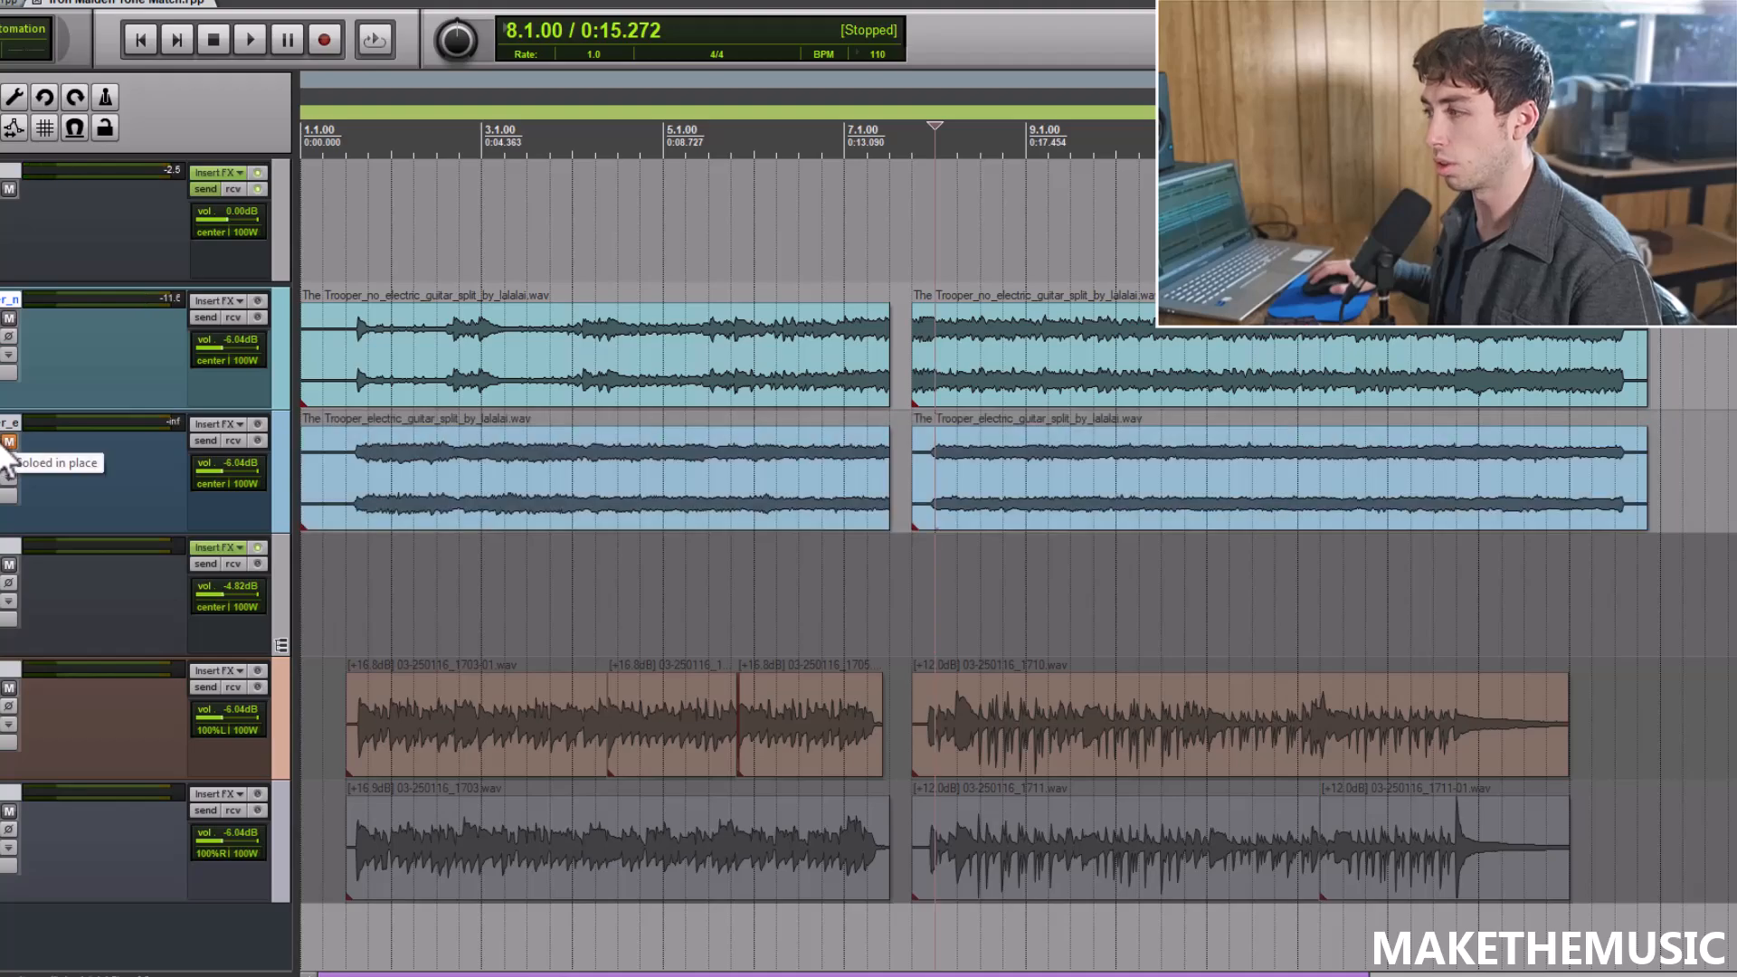
pyautogui.press('space')
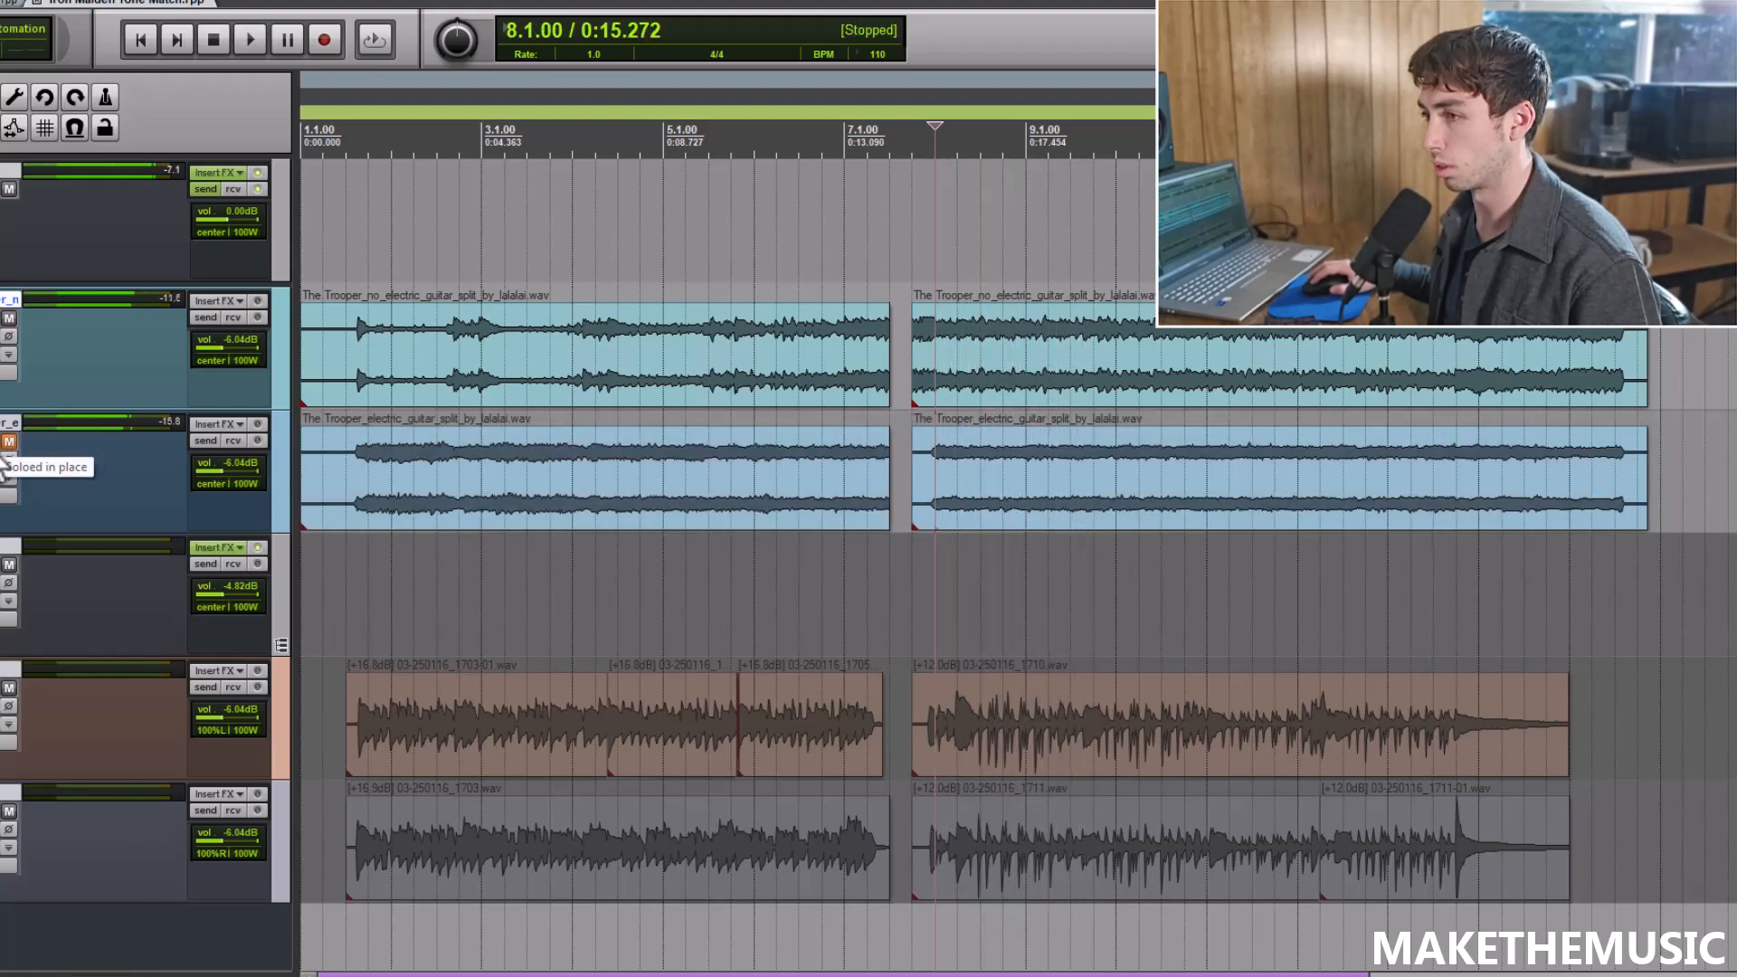
pyautogui.click(2, 466)
pyautogui.press('space')
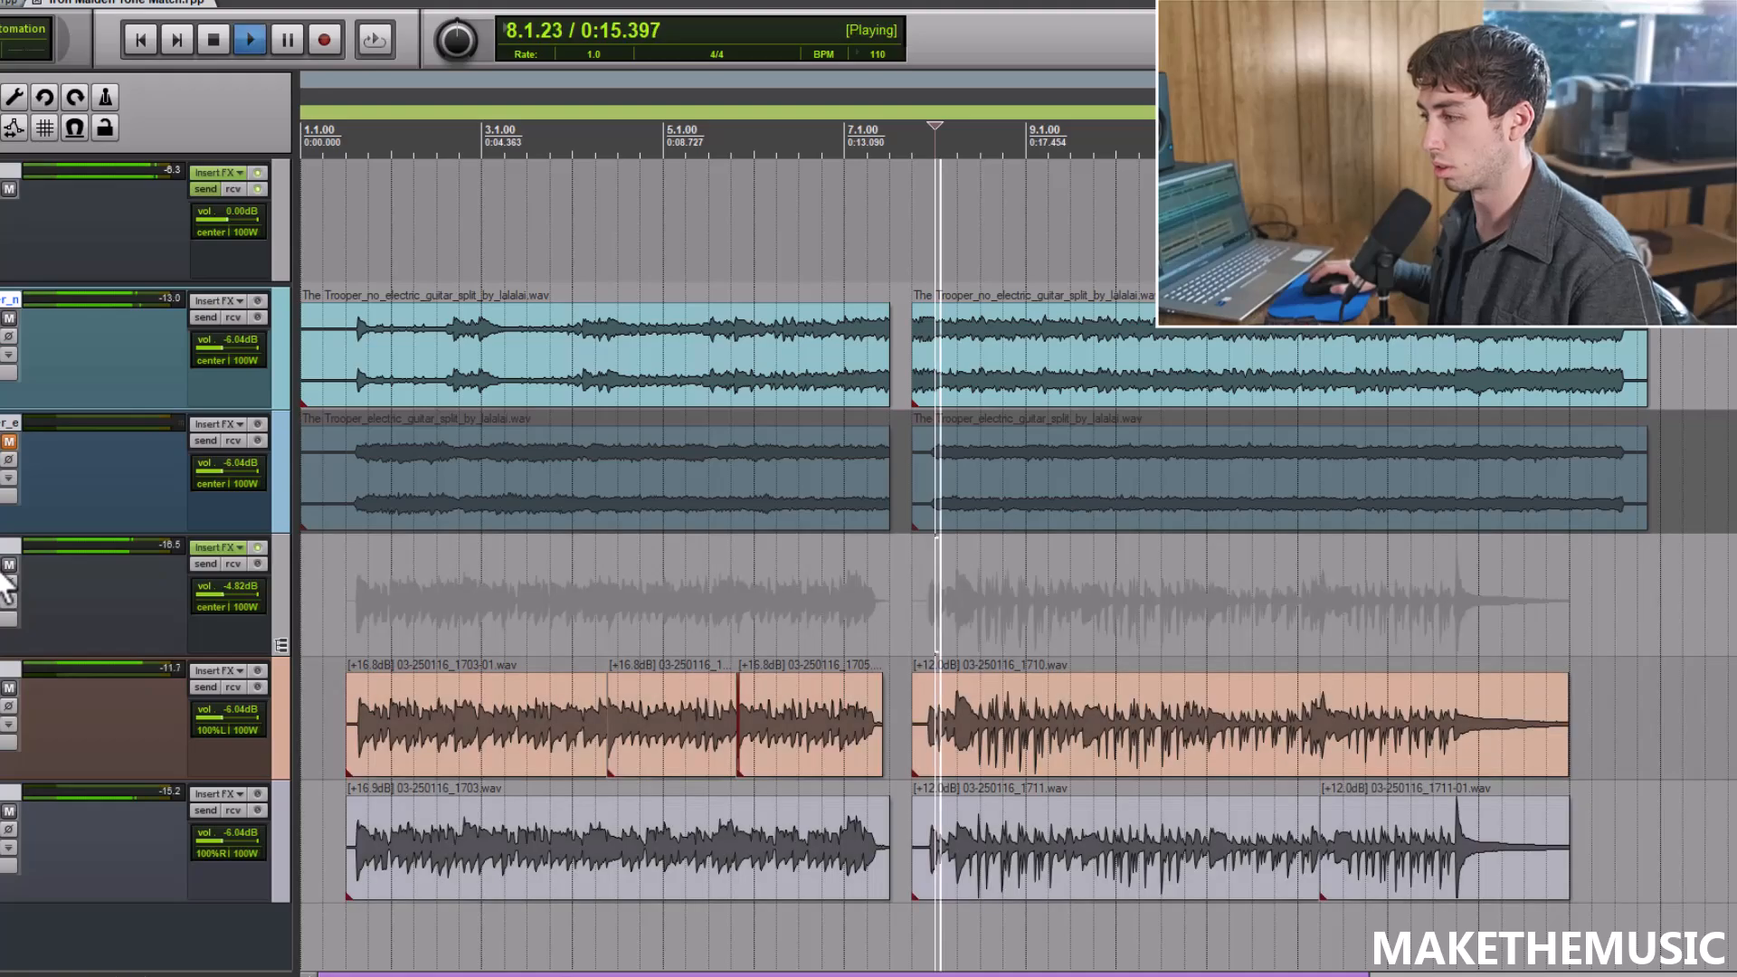
# Step: Raise the guitar folder track's ReaEQ low-pass to 8509.1 Hz and lower the track's volume to -5.63 dB
pyautogui.click(362, 631)
pyautogui.click(234, 546)
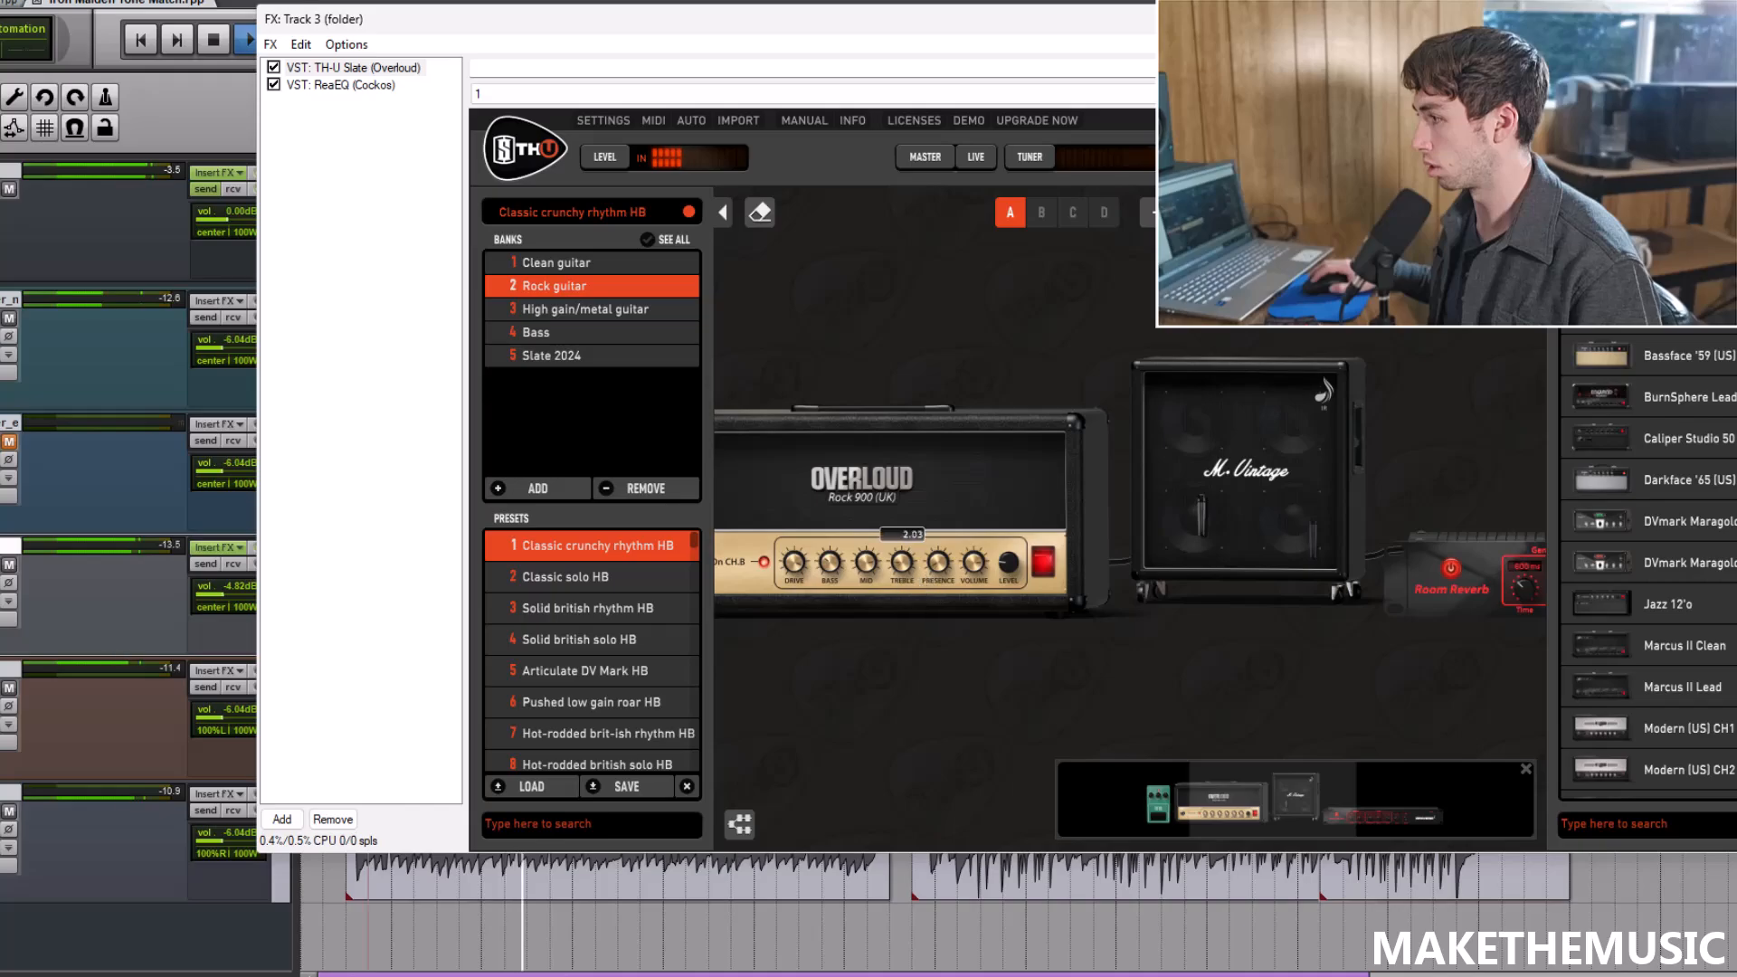
pyautogui.moveTo(958, 313); pyautogui.dragTo(1077, 320)
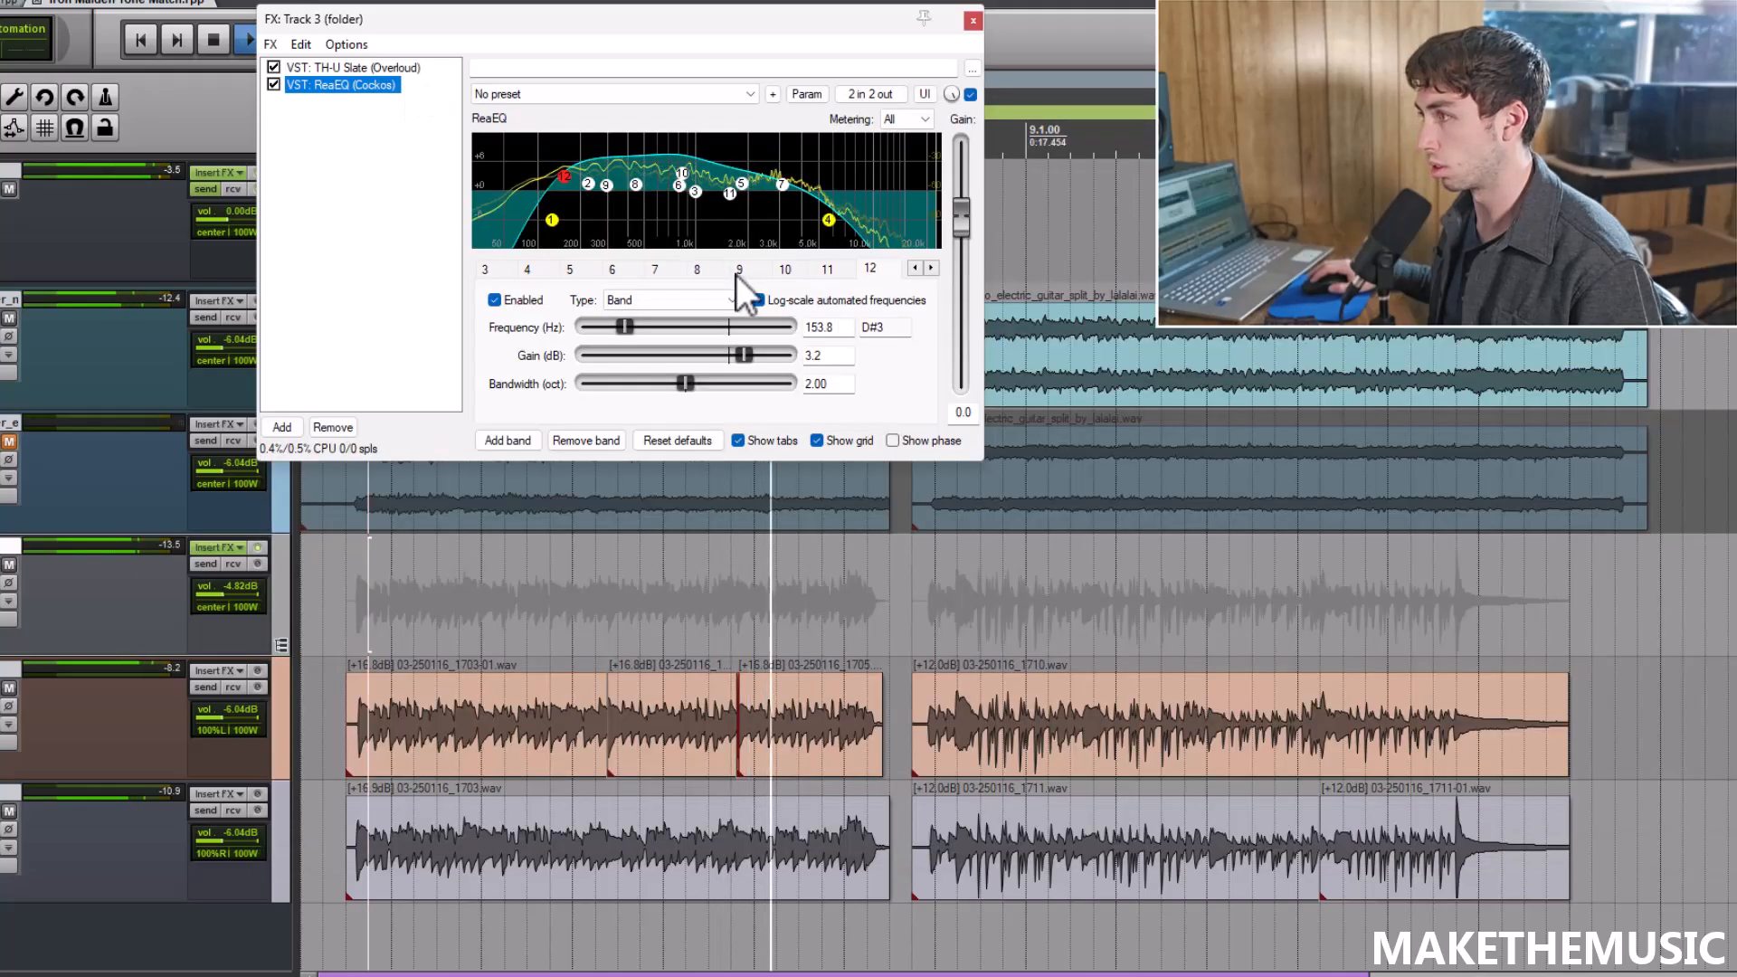
pyautogui.moveTo(829, 219); pyautogui.dragTo(860, 220)
pyautogui.click(943, 554)
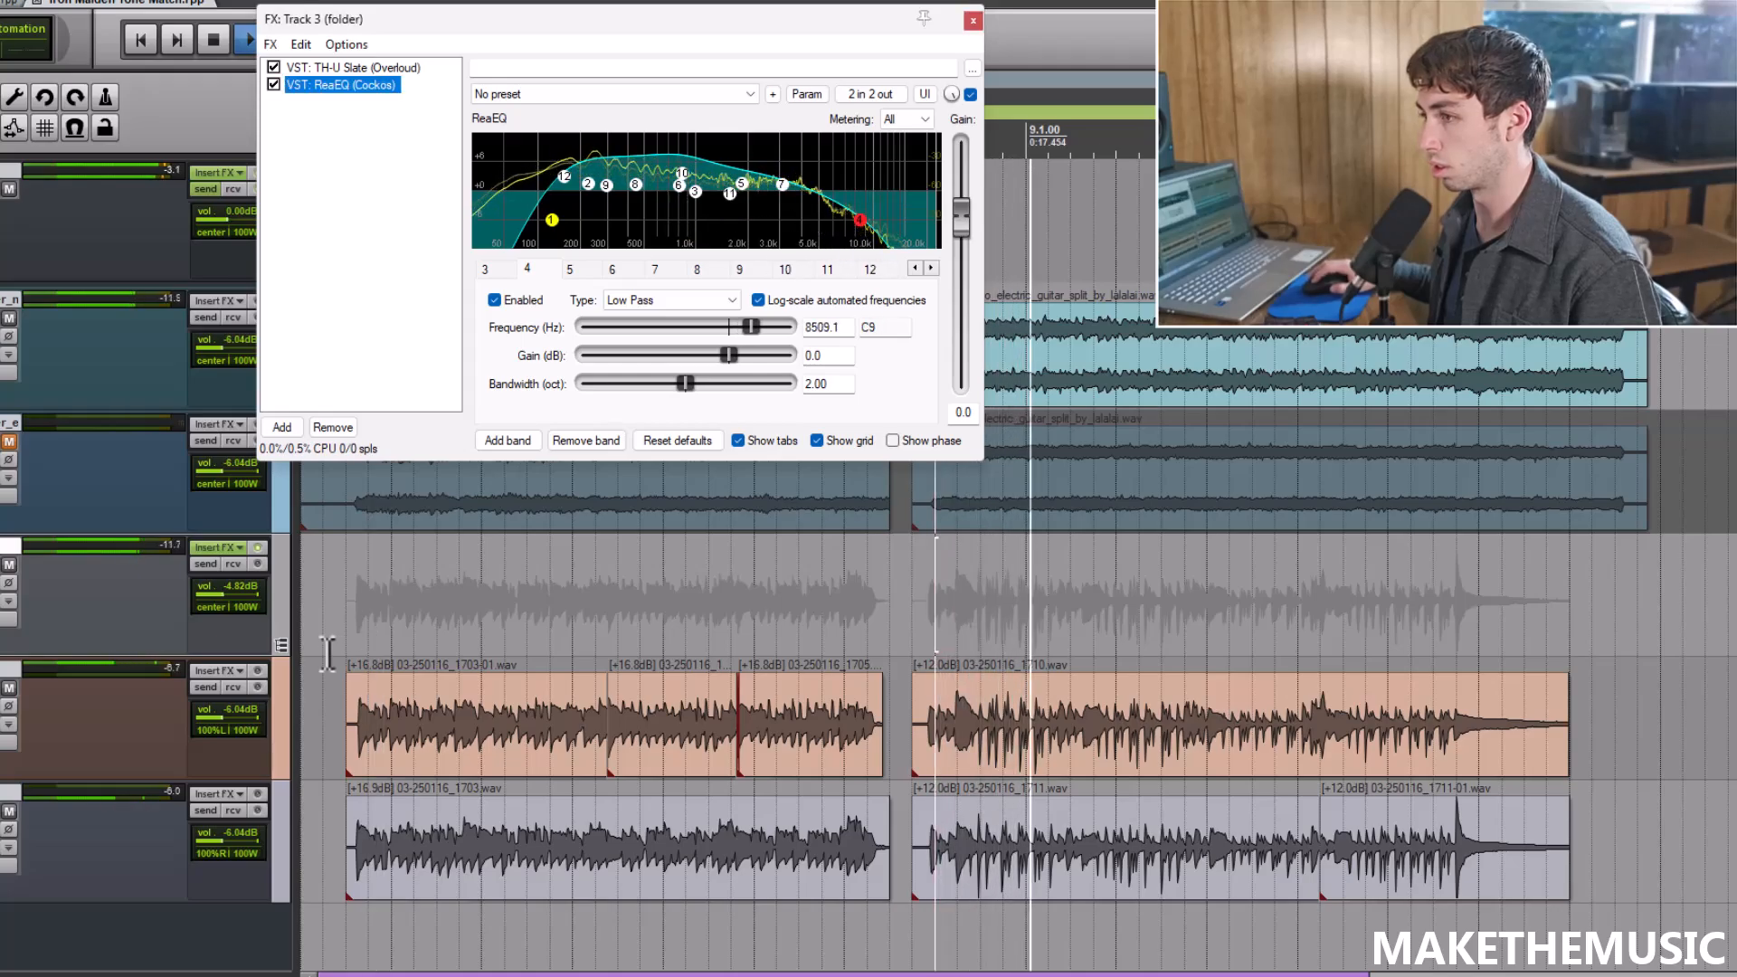
pyautogui.moveTo(215, 579); pyautogui.dragTo(210, 581)
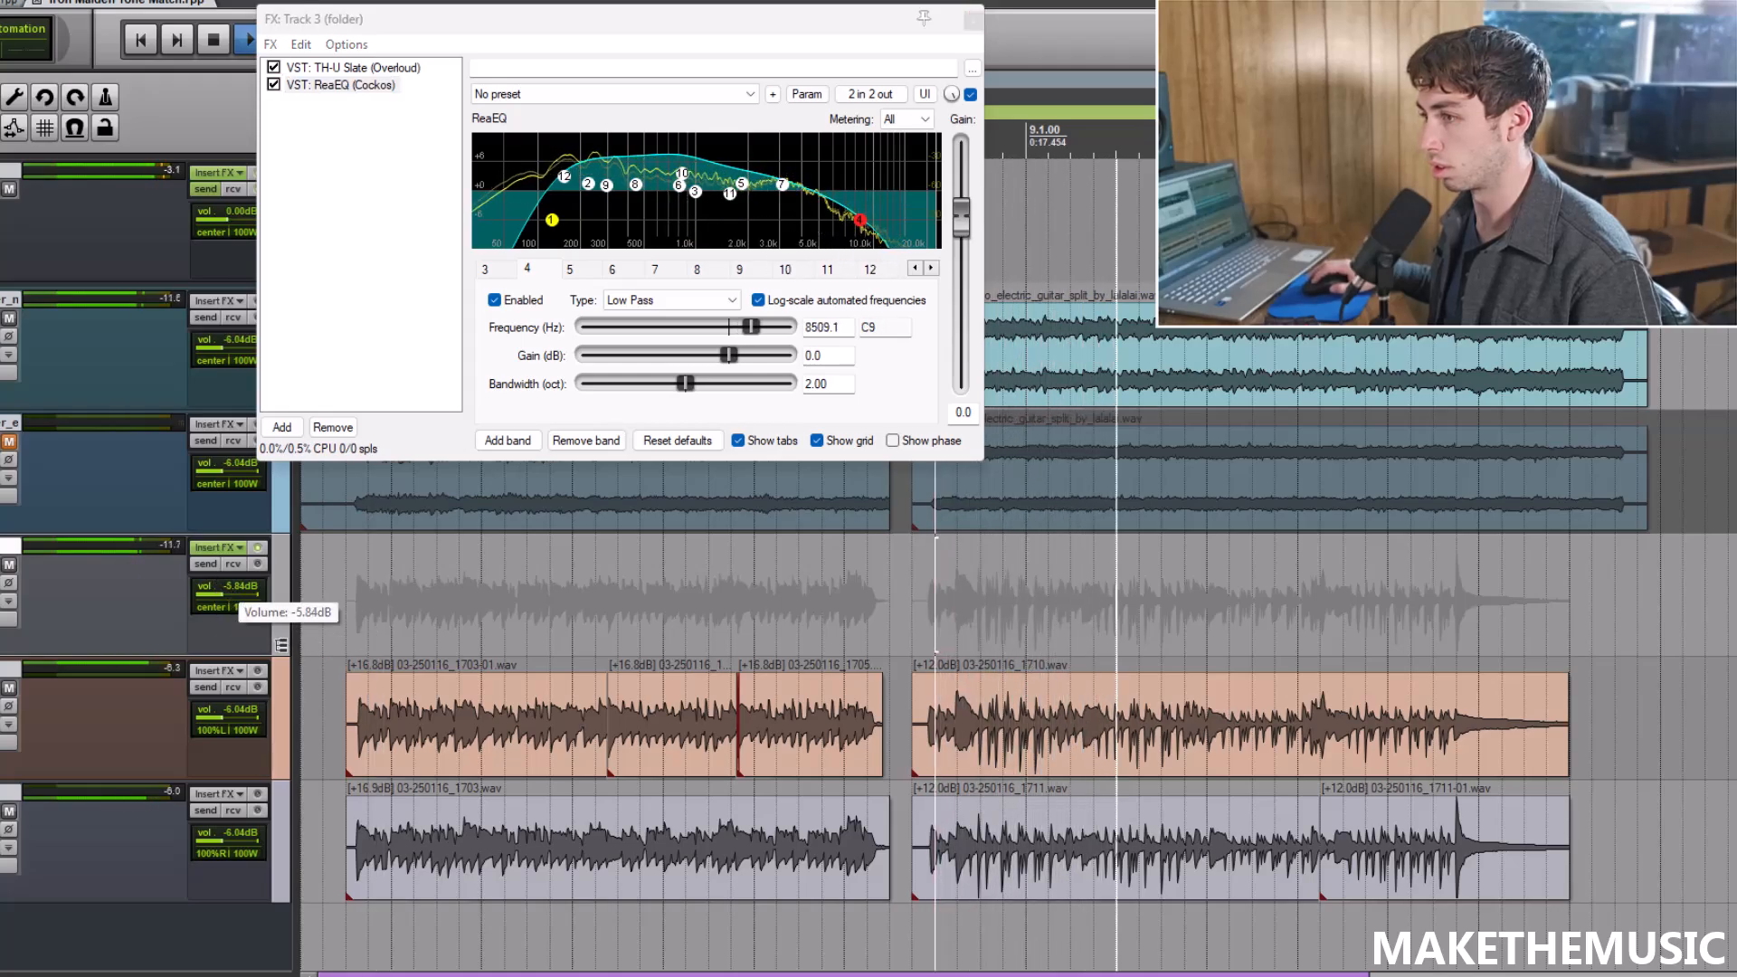
# Step: Review the TH-U Slate rig from the Tube Nine pedal through amp and cabinet to the Room Reverb, plus the ReaEQ curve
pyautogui.click(407, 69)
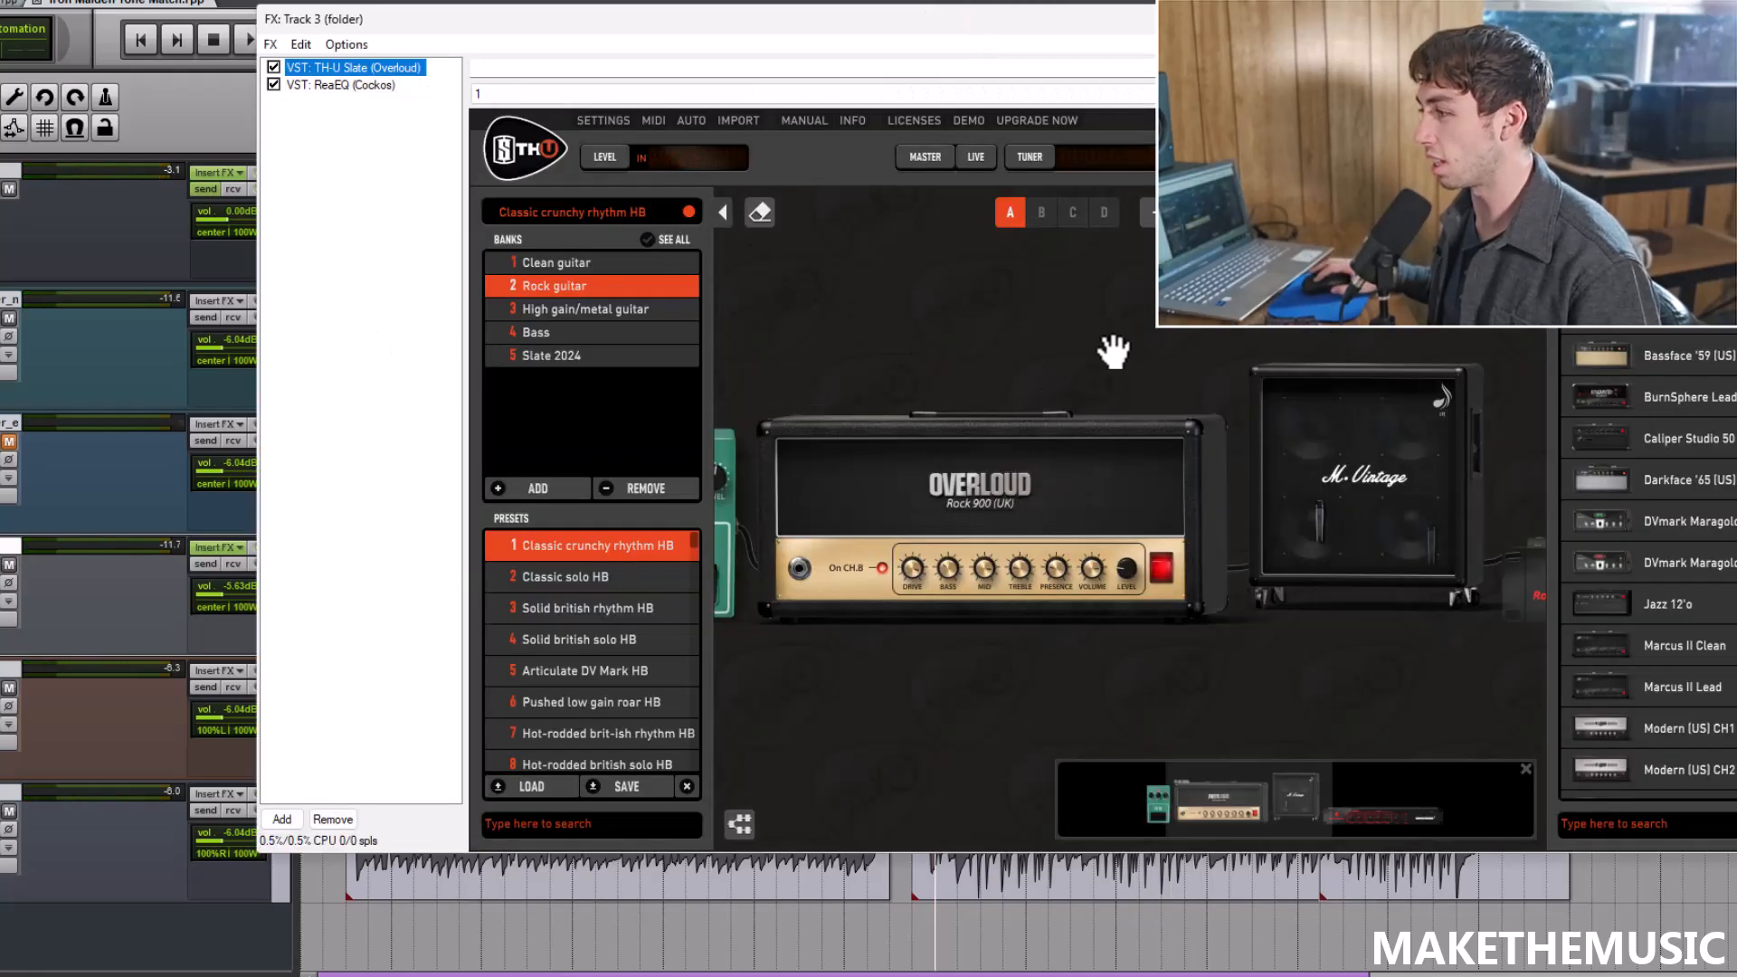
pyautogui.moveTo(913, 345); pyautogui.dragTo(1002, 332)
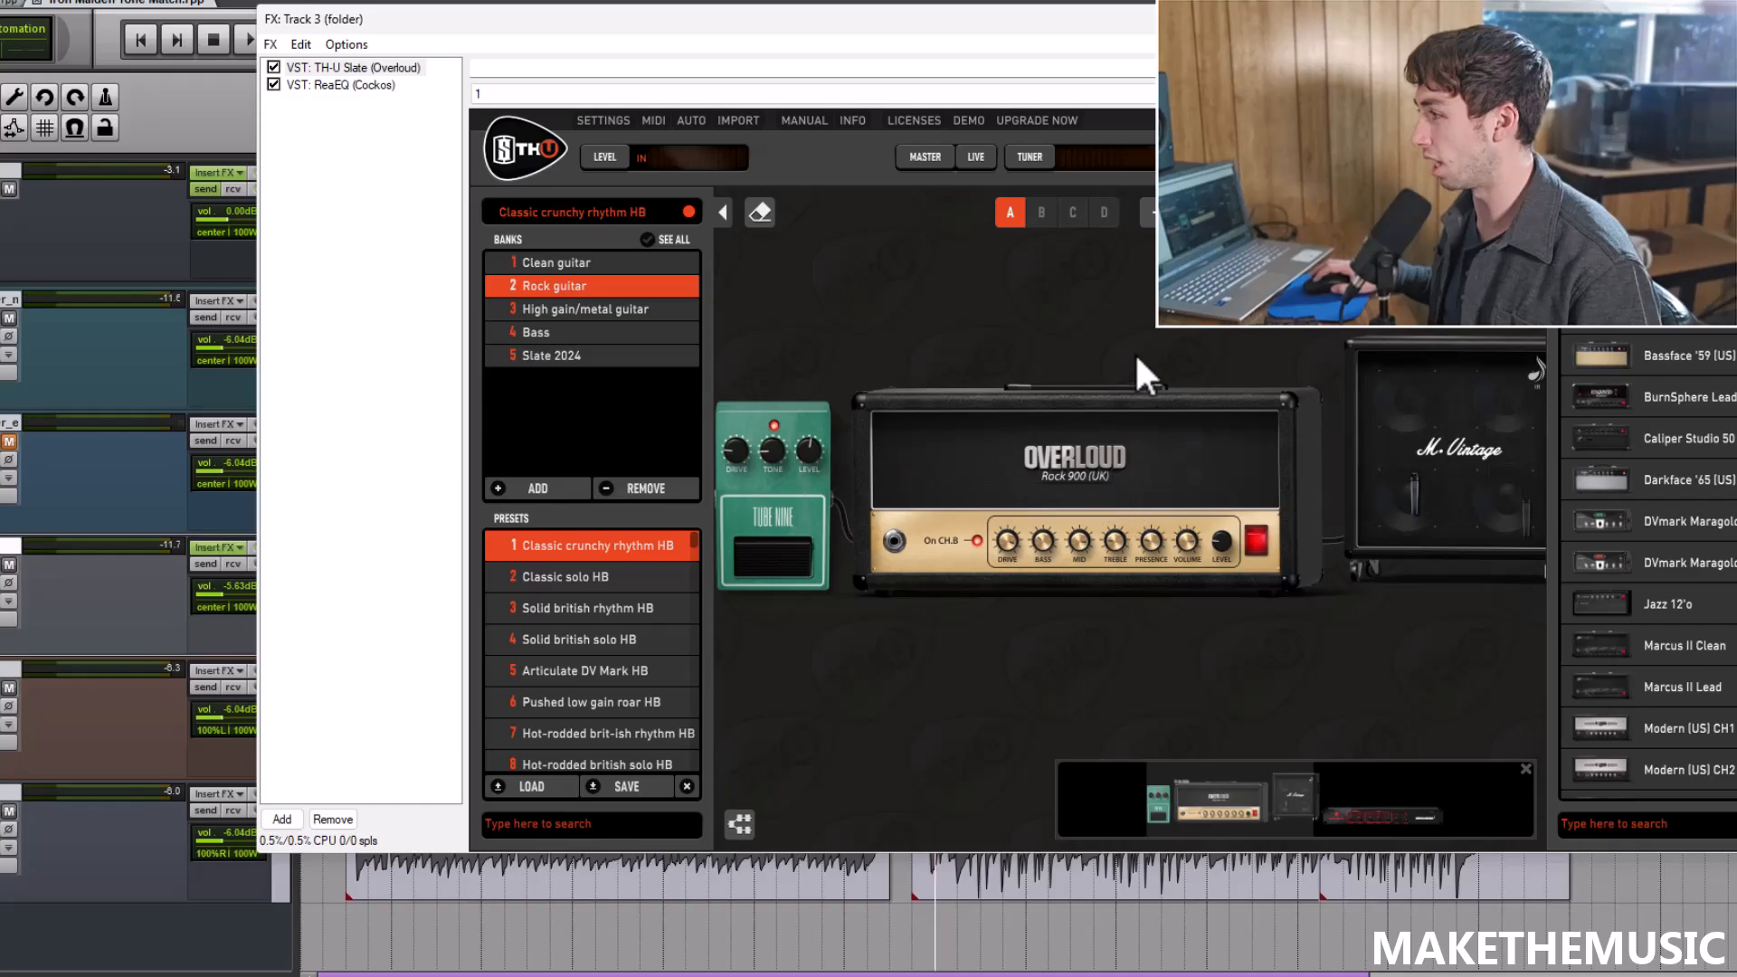
pyautogui.moveTo(1132, 355); pyautogui.dragTo(1049, 360)
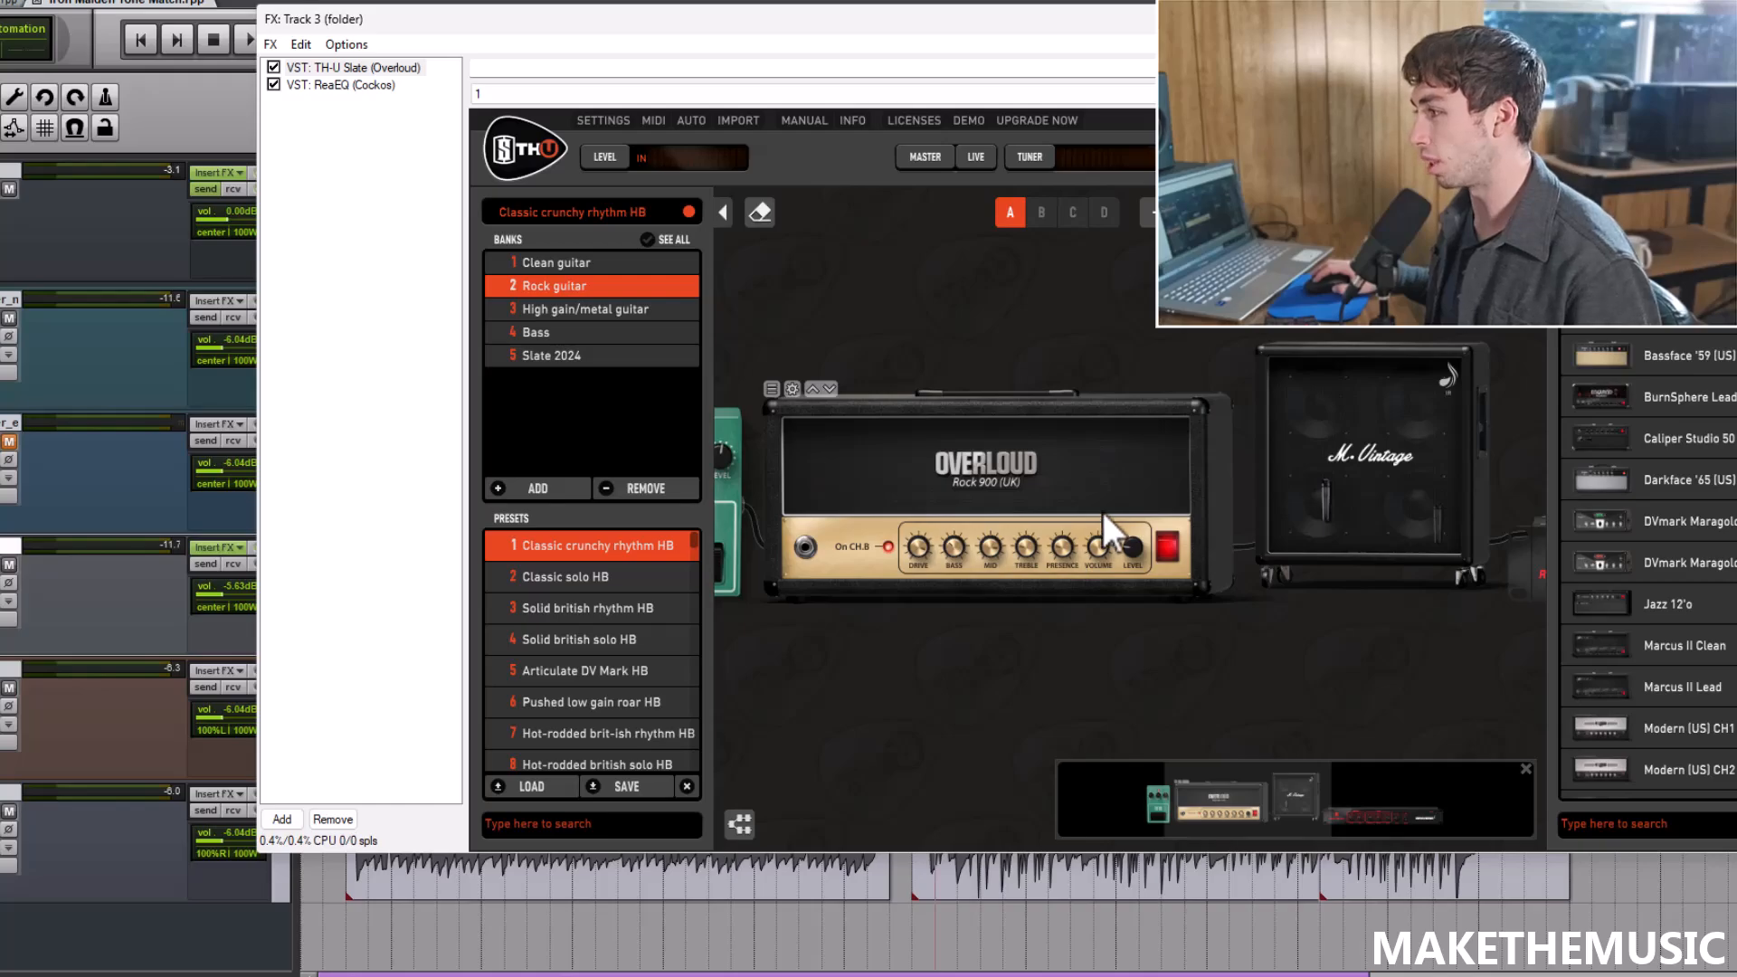
pyautogui.moveTo(1215, 273); pyautogui.dragTo(883, 292)
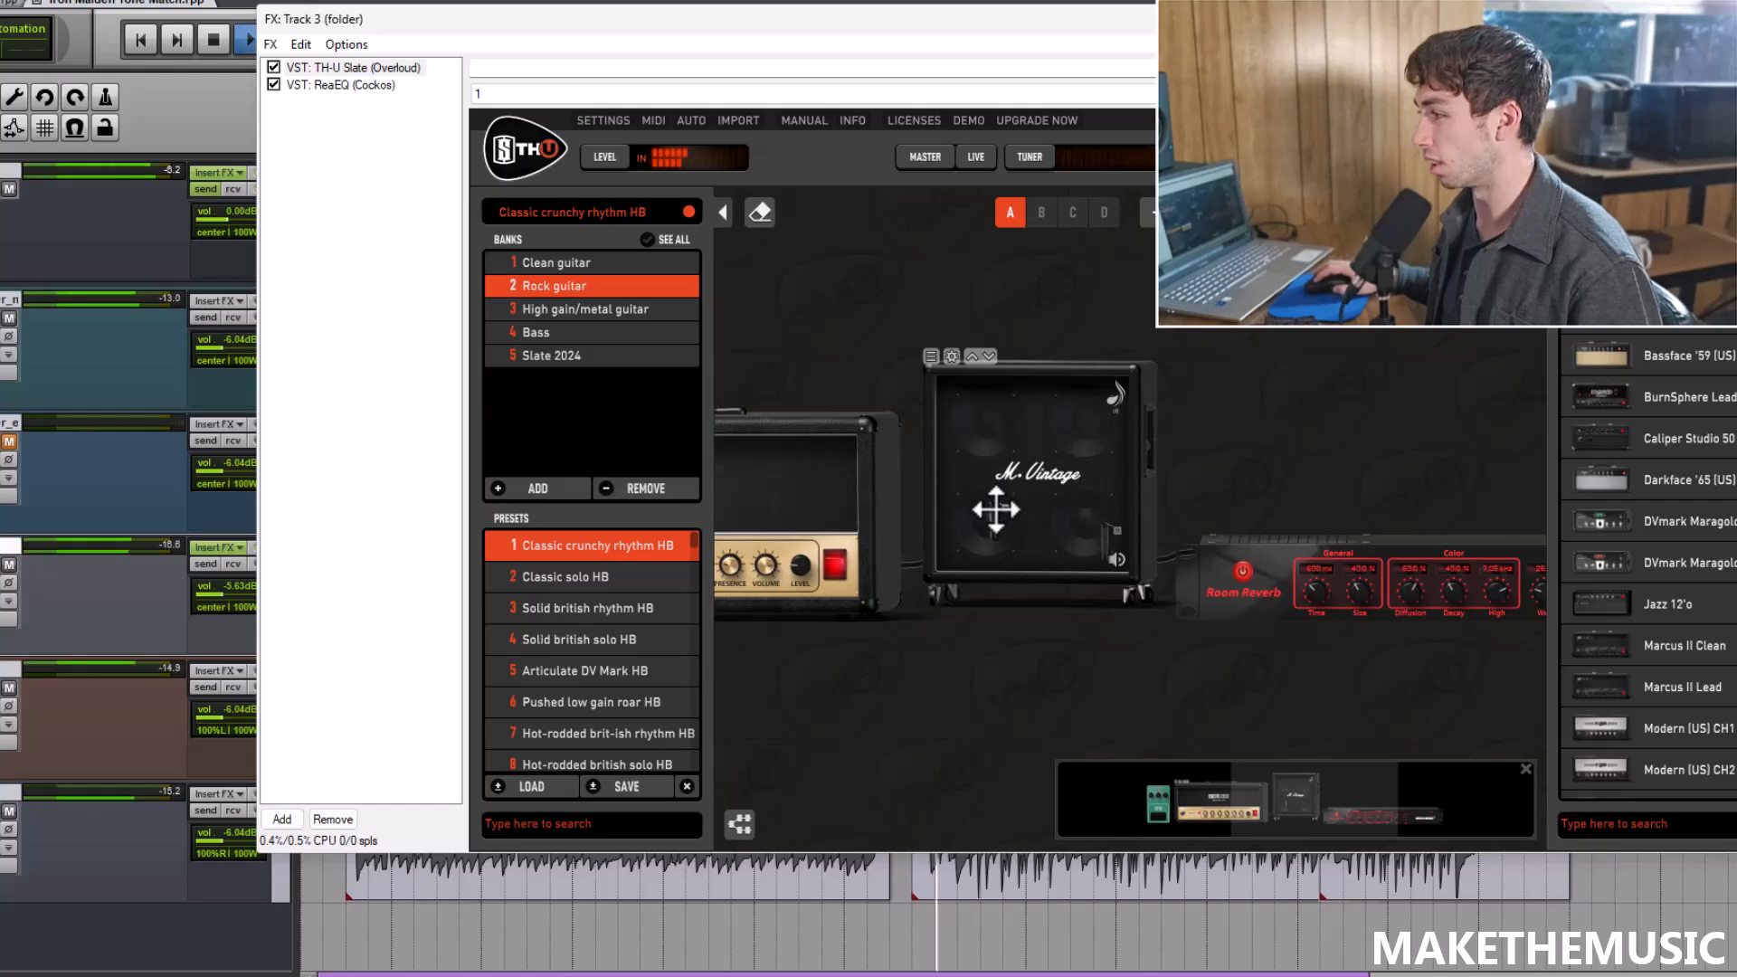
pyautogui.click(351, 84)
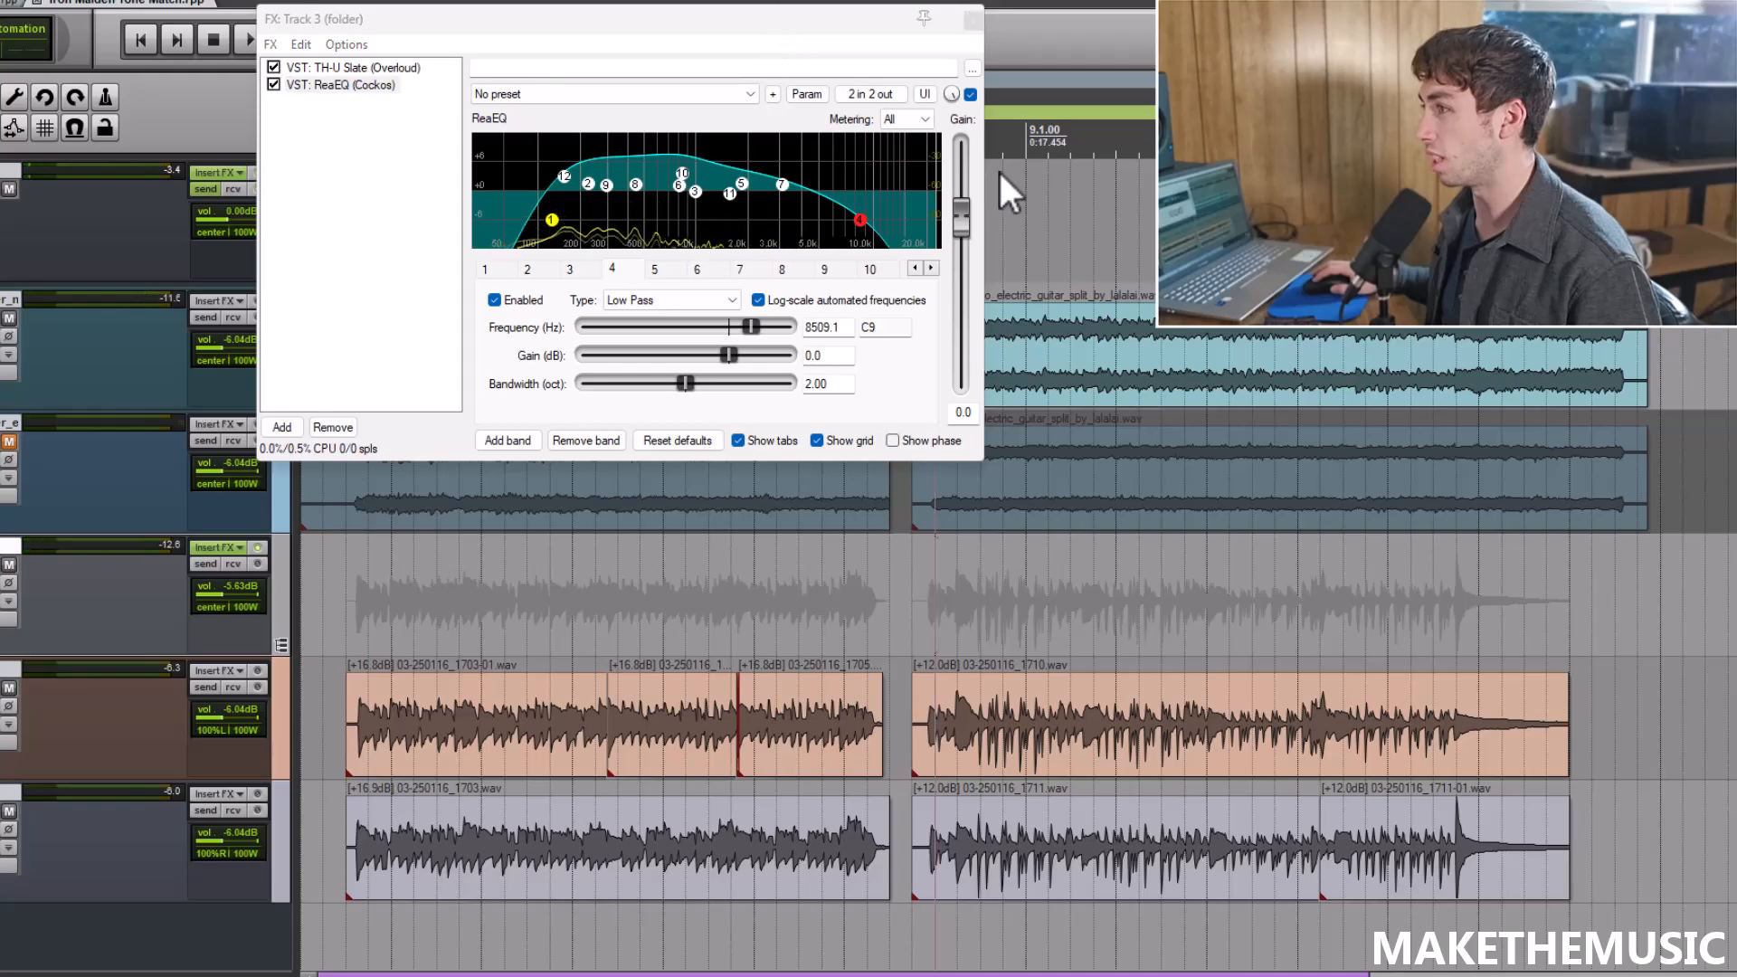
pyautogui.moveTo(822, 13); pyautogui.dragTo(1073, 199)
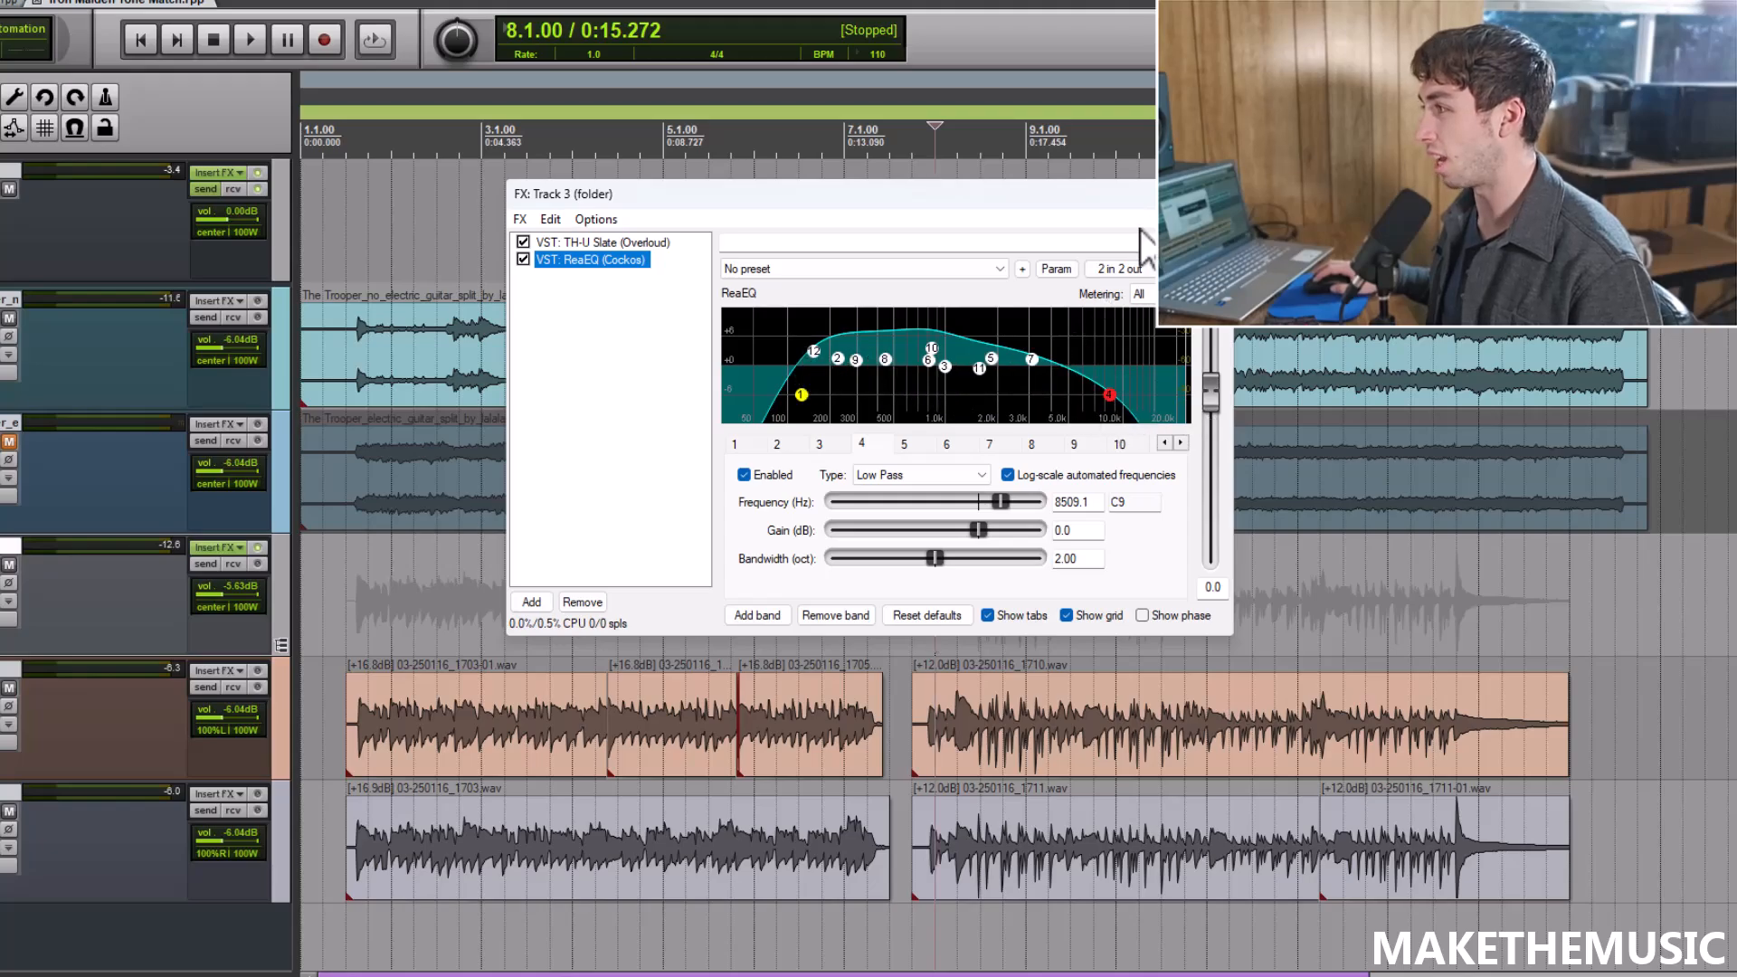
pyautogui.click(1210, 194)
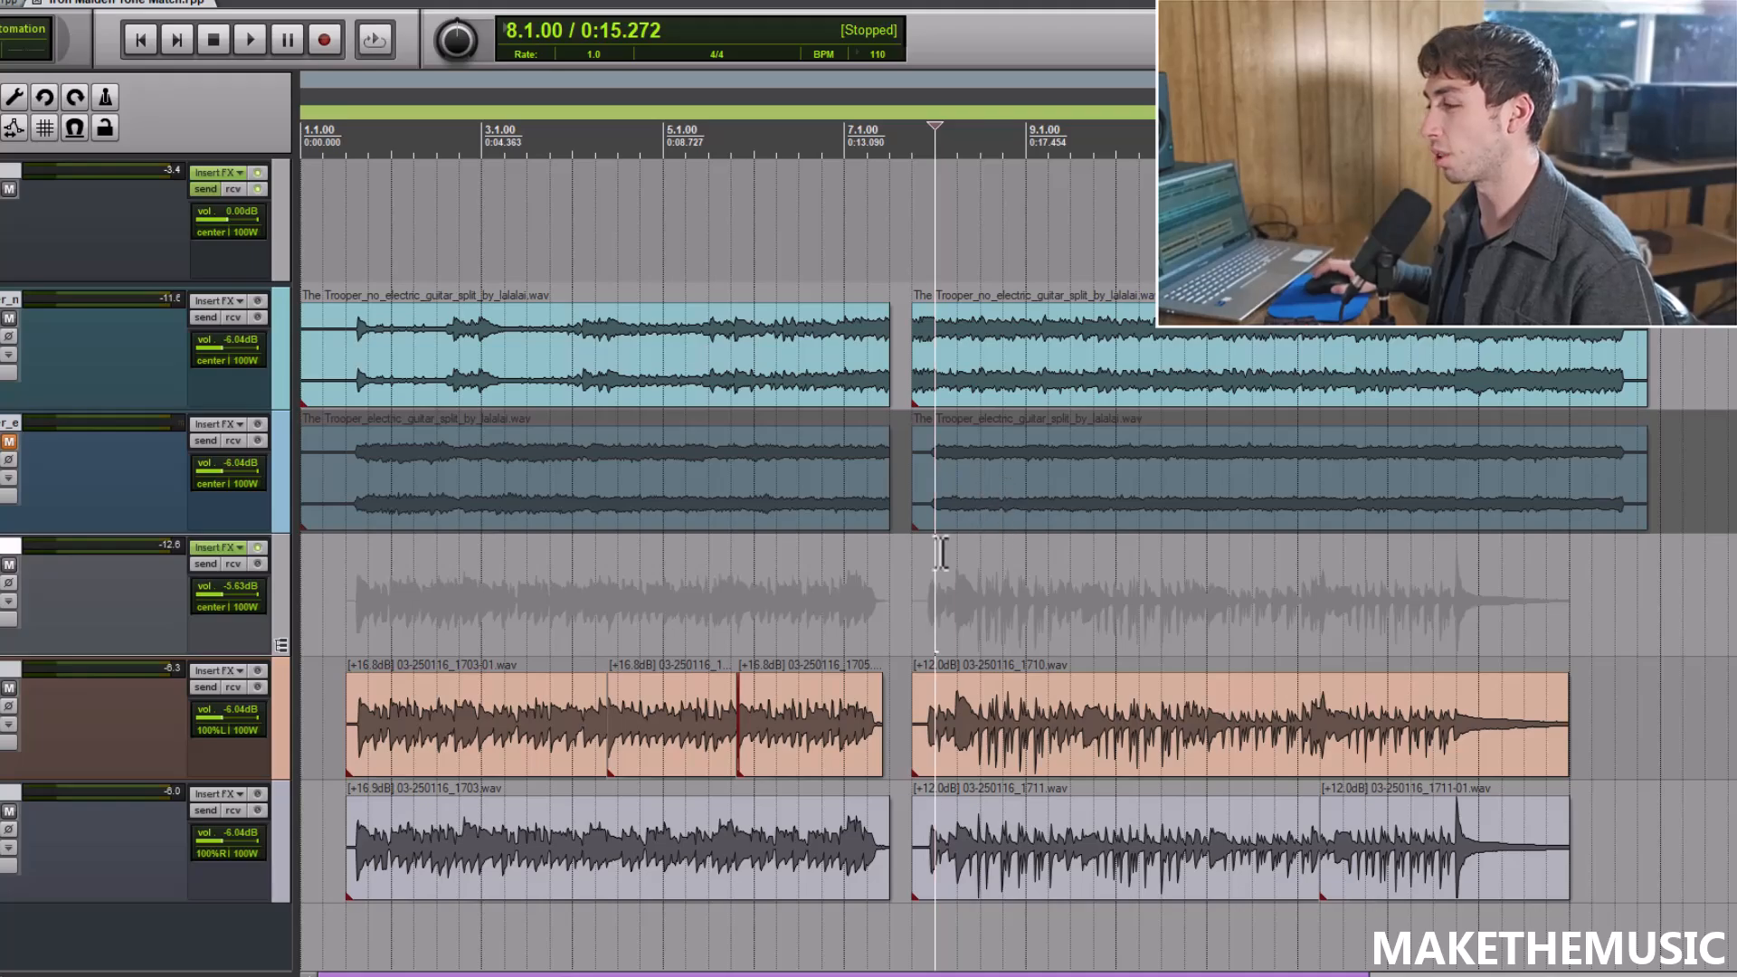
# Step: Play the processed guitars together with the backing track from 8.1.00 and from 1.3.00
pyautogui.scroll(3, 1105, 532)
pyautogui.scroll(-3, 1105, 532)
pyautogui.scroll(1, 225, 514)
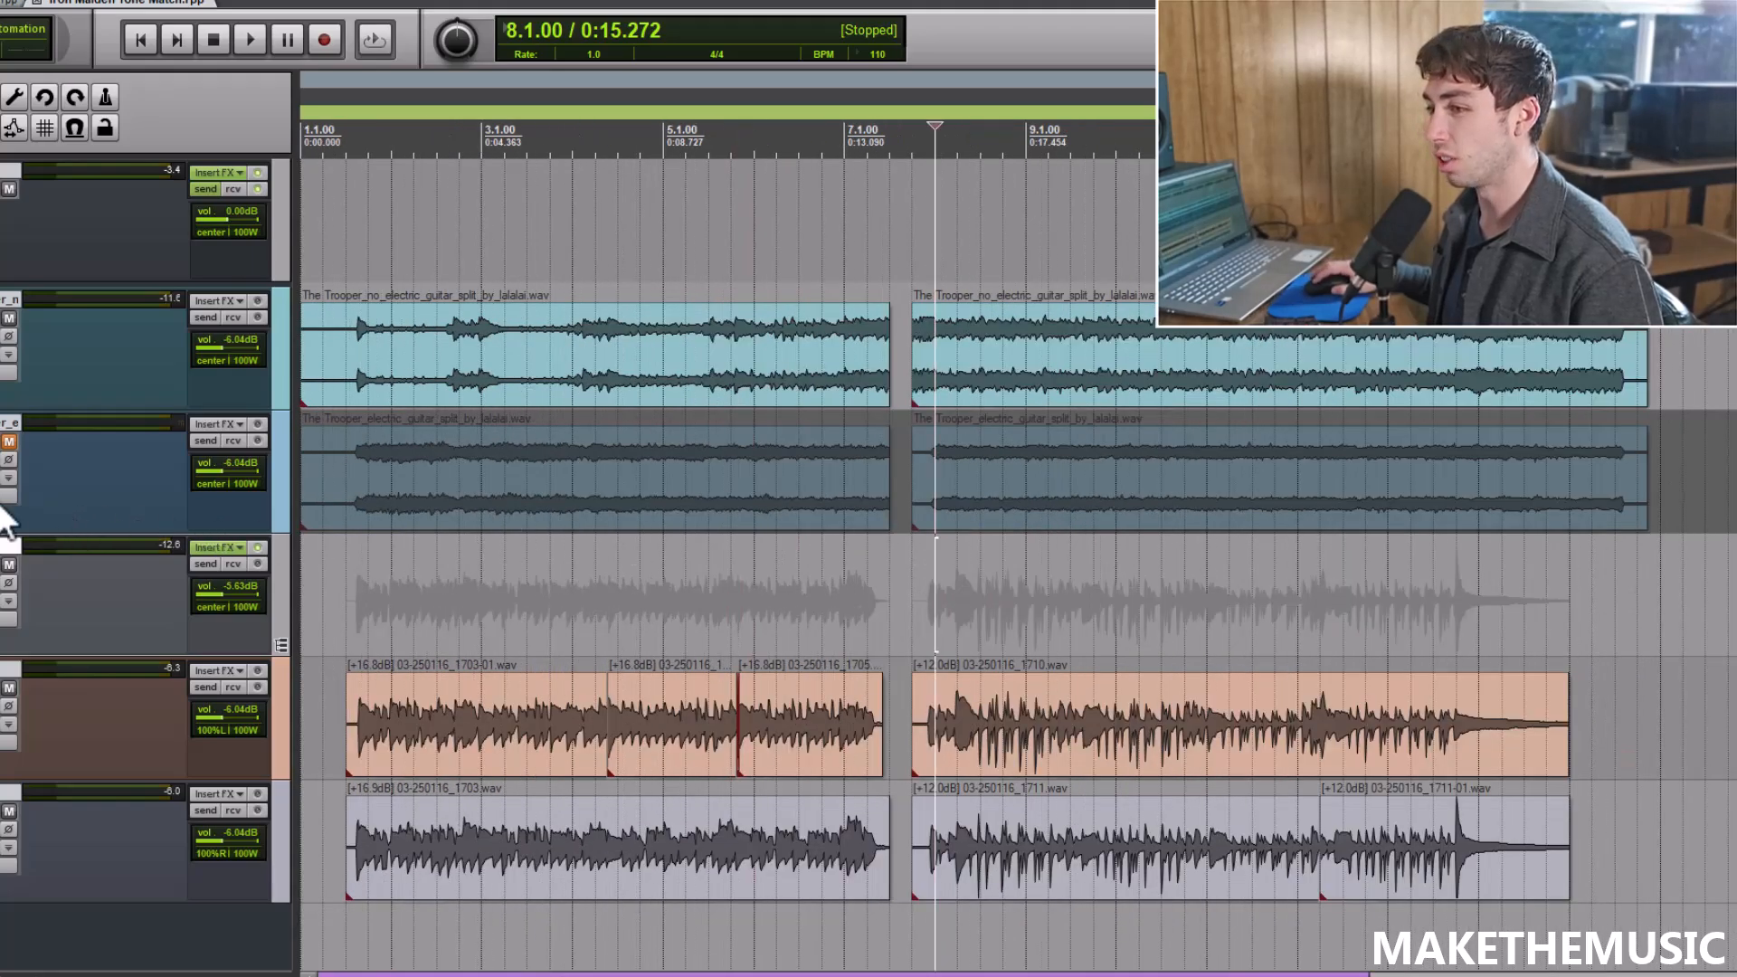
pyautogui.scroll(-2, 1225, 589)
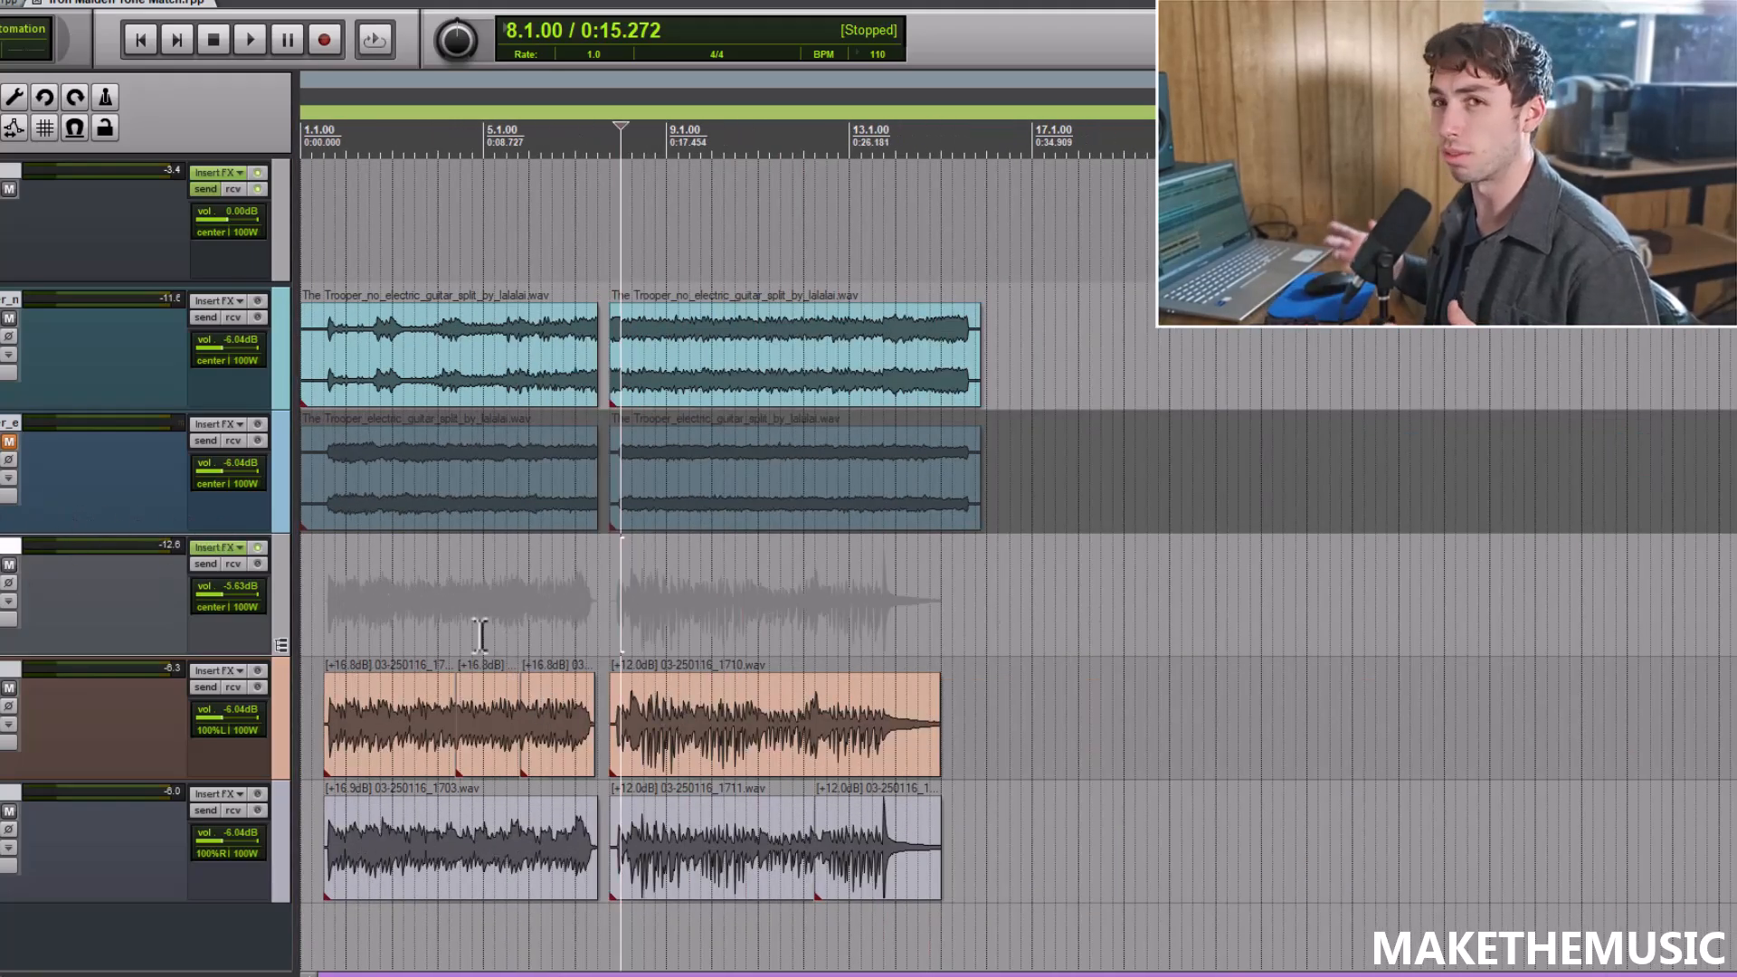
pyautogui.press('space')
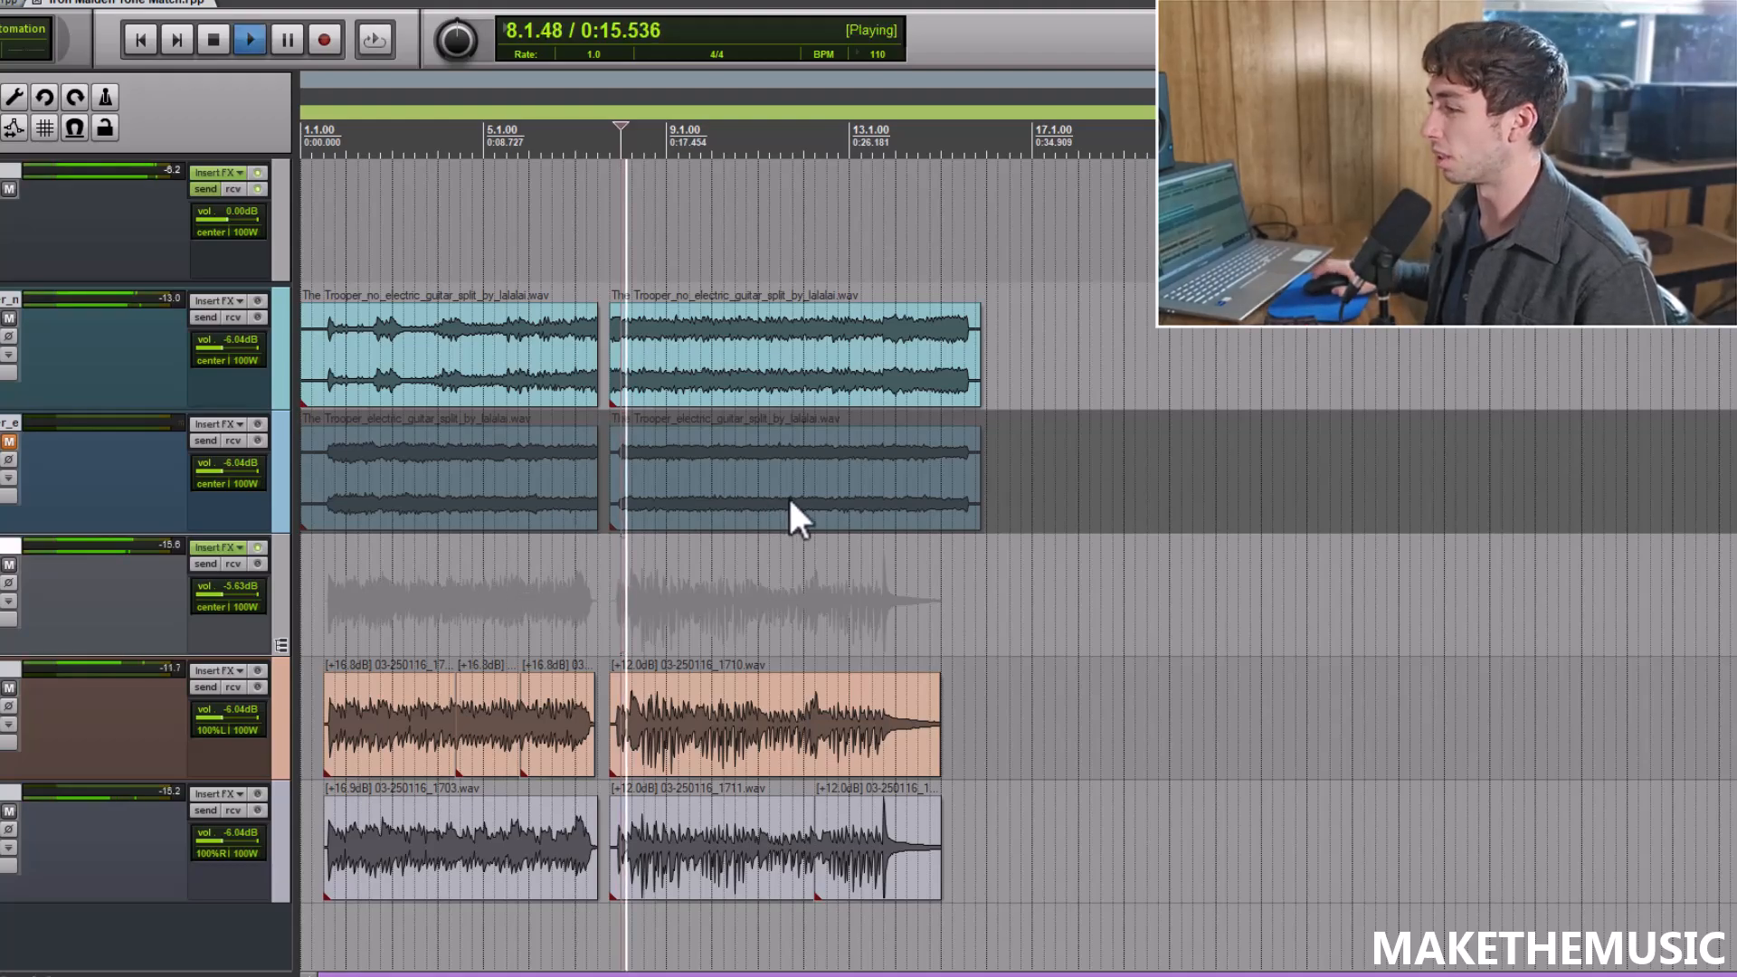
pyautogui.scroll(2, 773, 496)
pyautogui.scroll(-1, 892, 573)
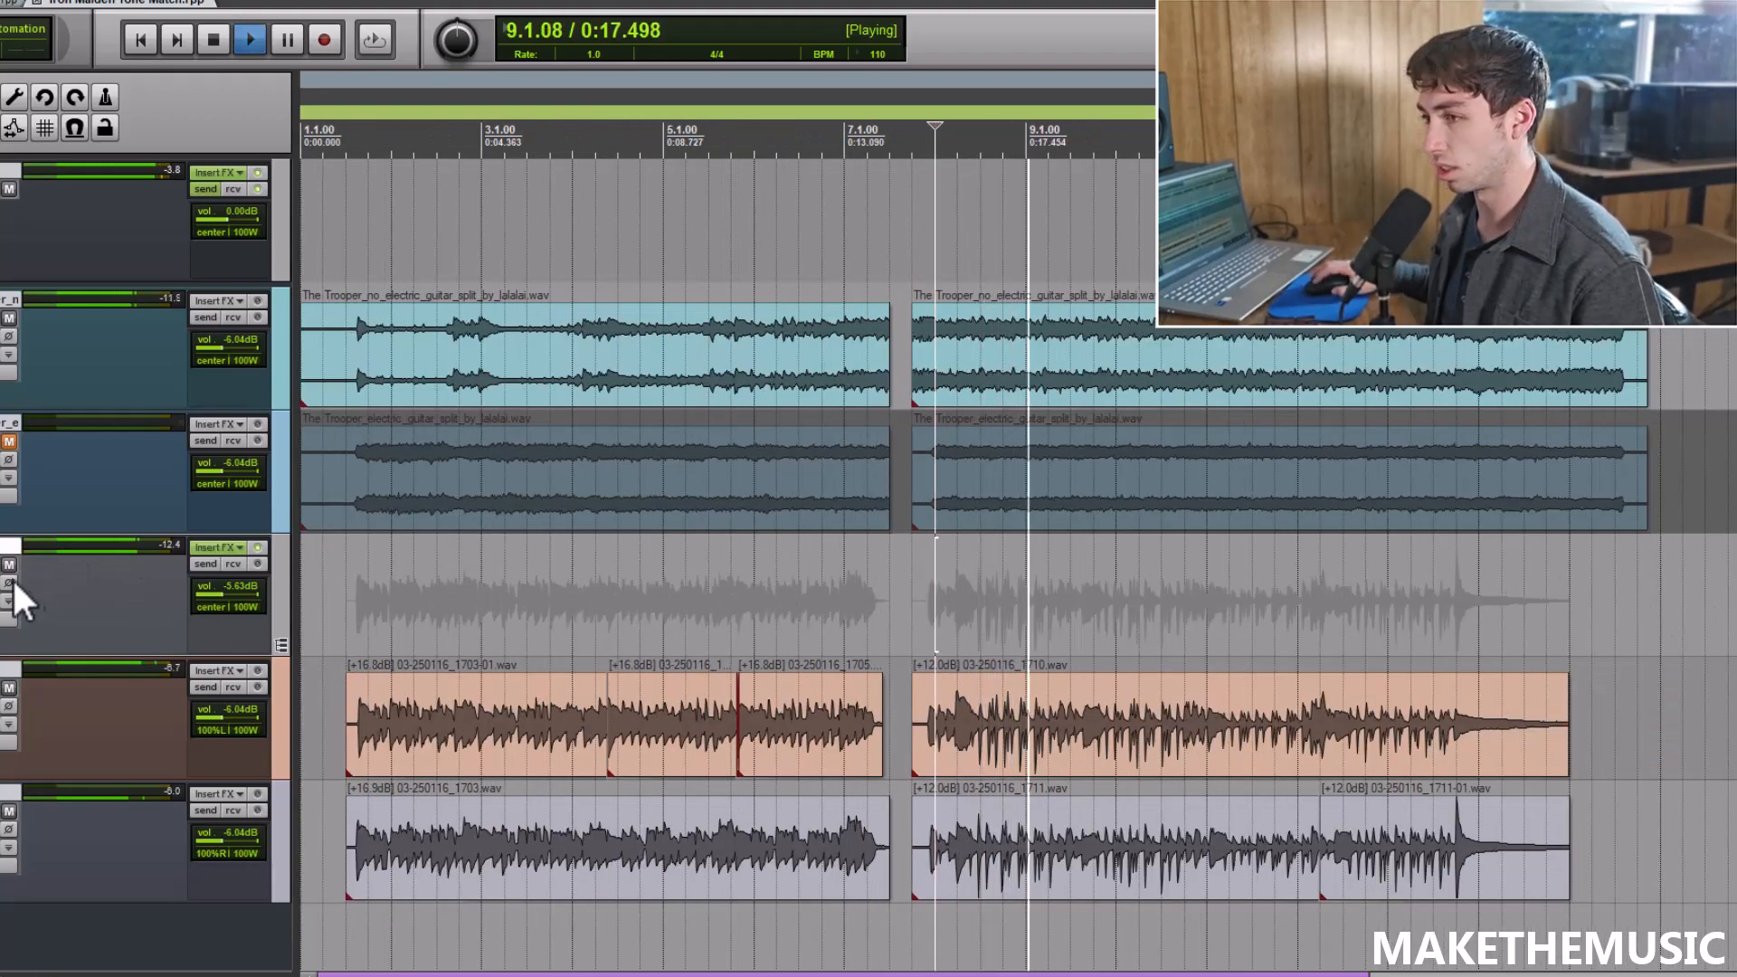
pyautogui.click(346, 626)
pyautogui.scroll(1, 682, 547)
pyautogui.scroll(-1, 683, 549)
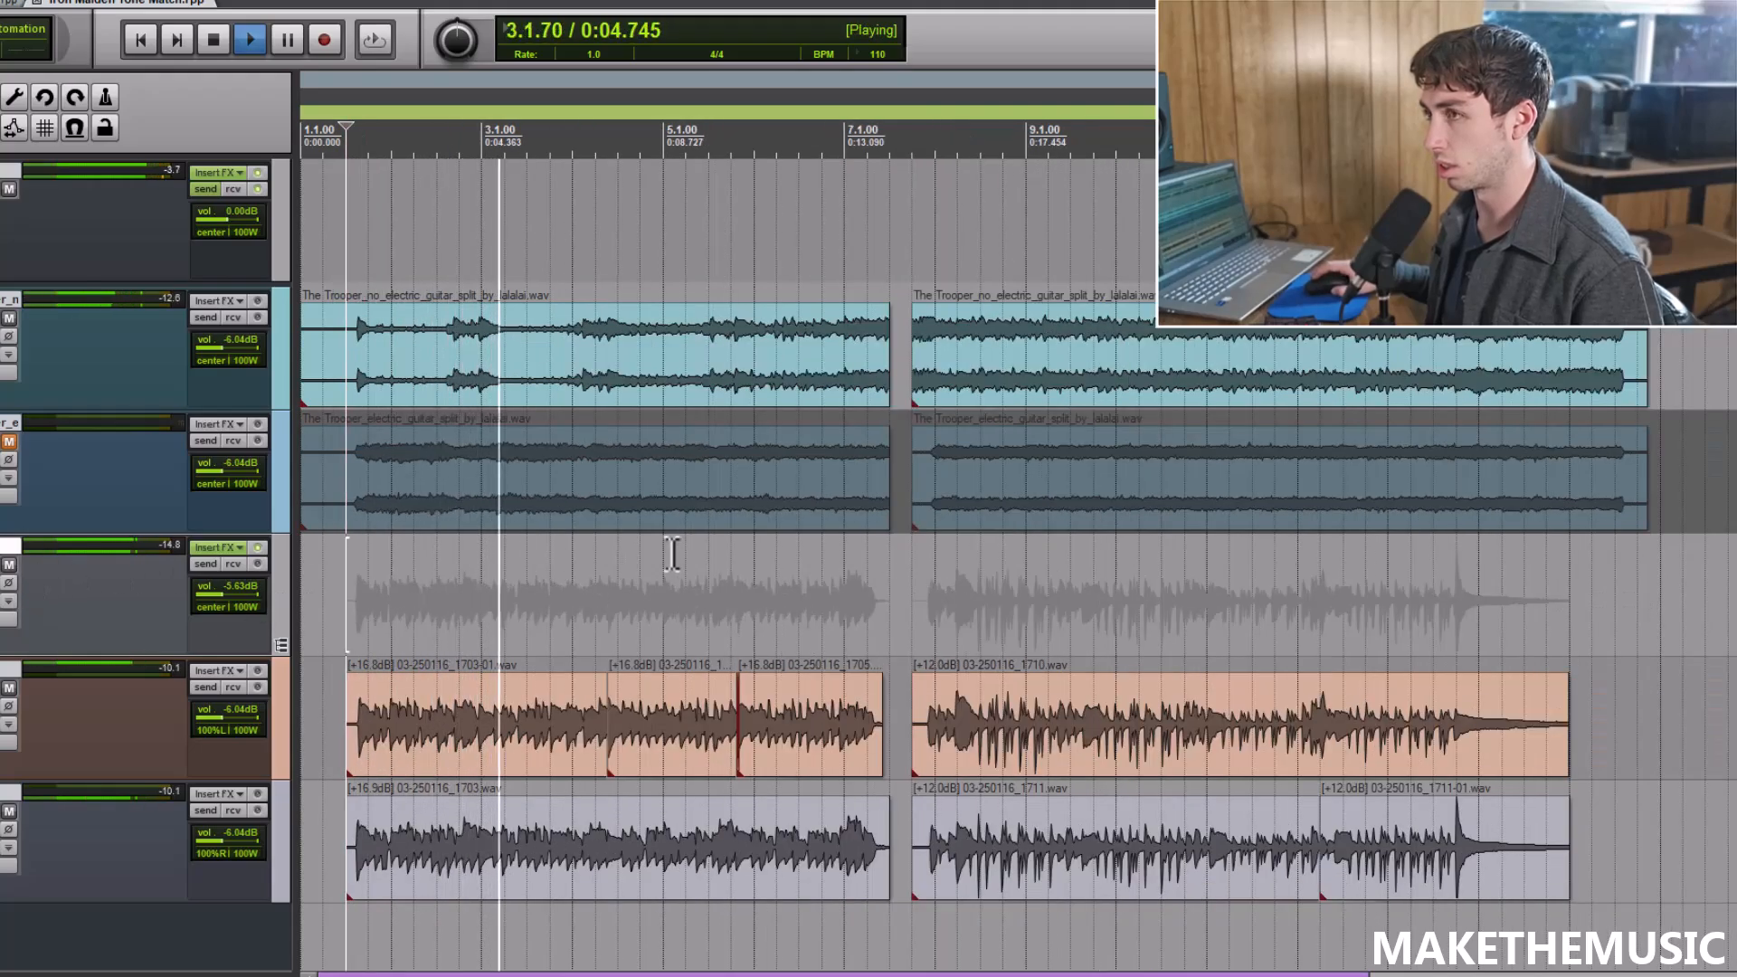
# Step: Reopen the guitar folder track's effects chain to check ReaEQ during playback, and close it
pyautogui.click(225, 548)
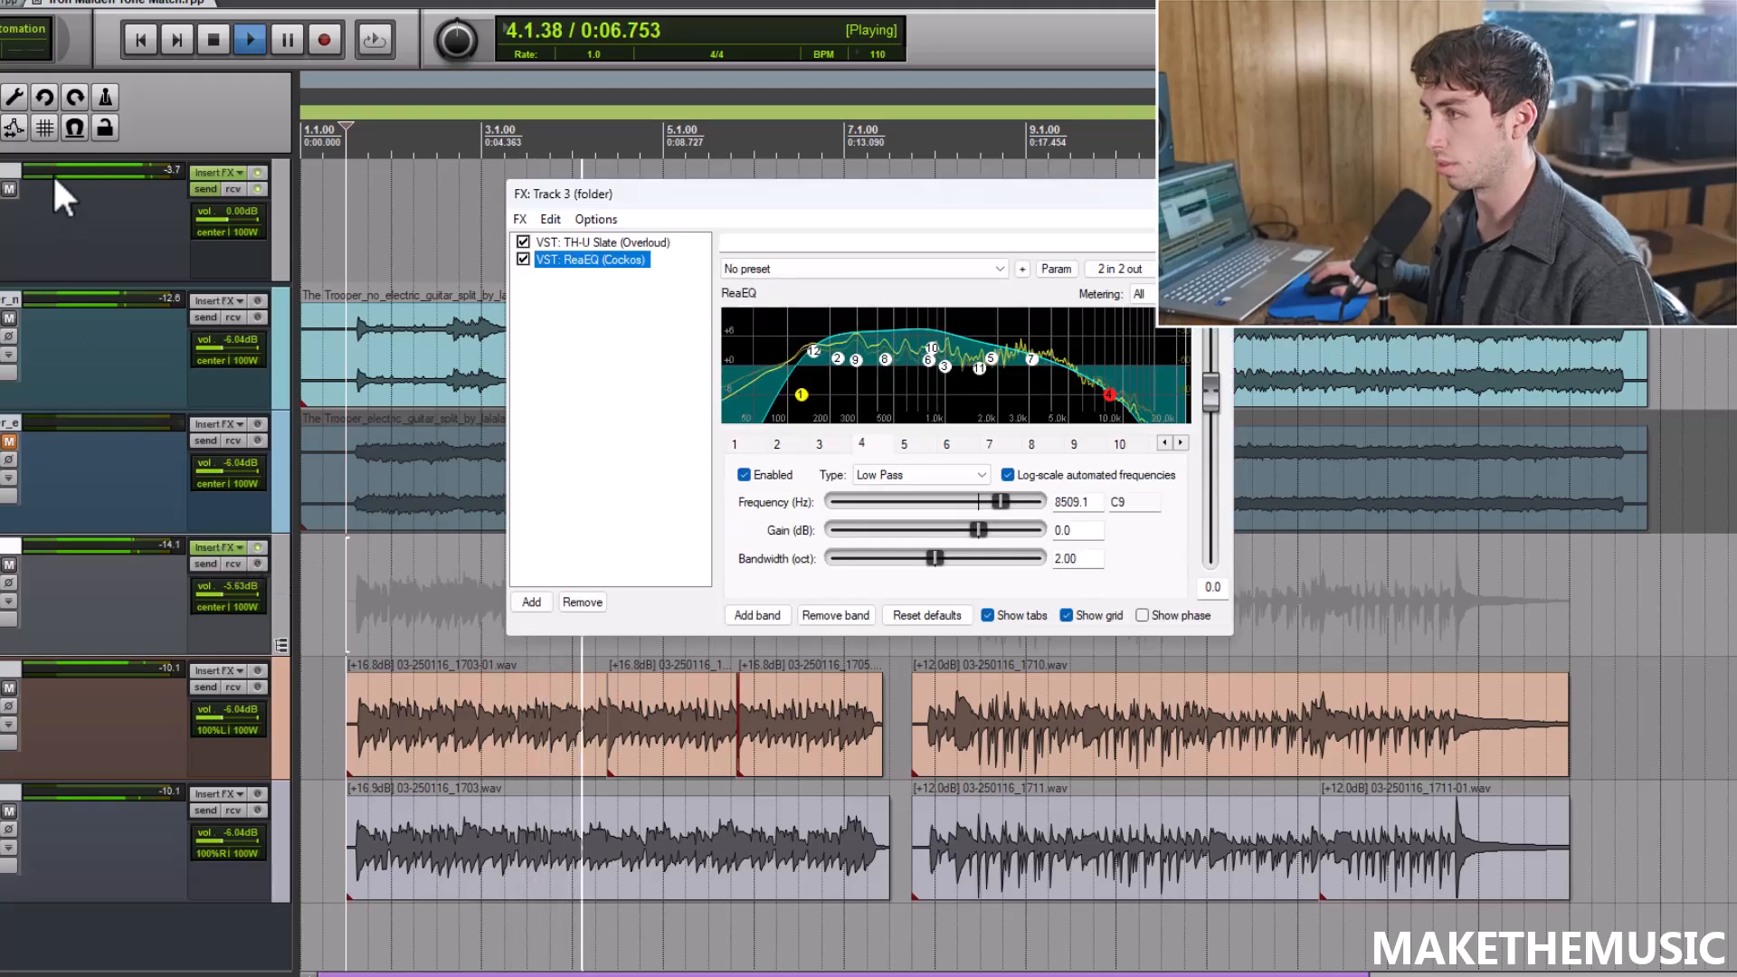
pyautogui.click(524, 260)
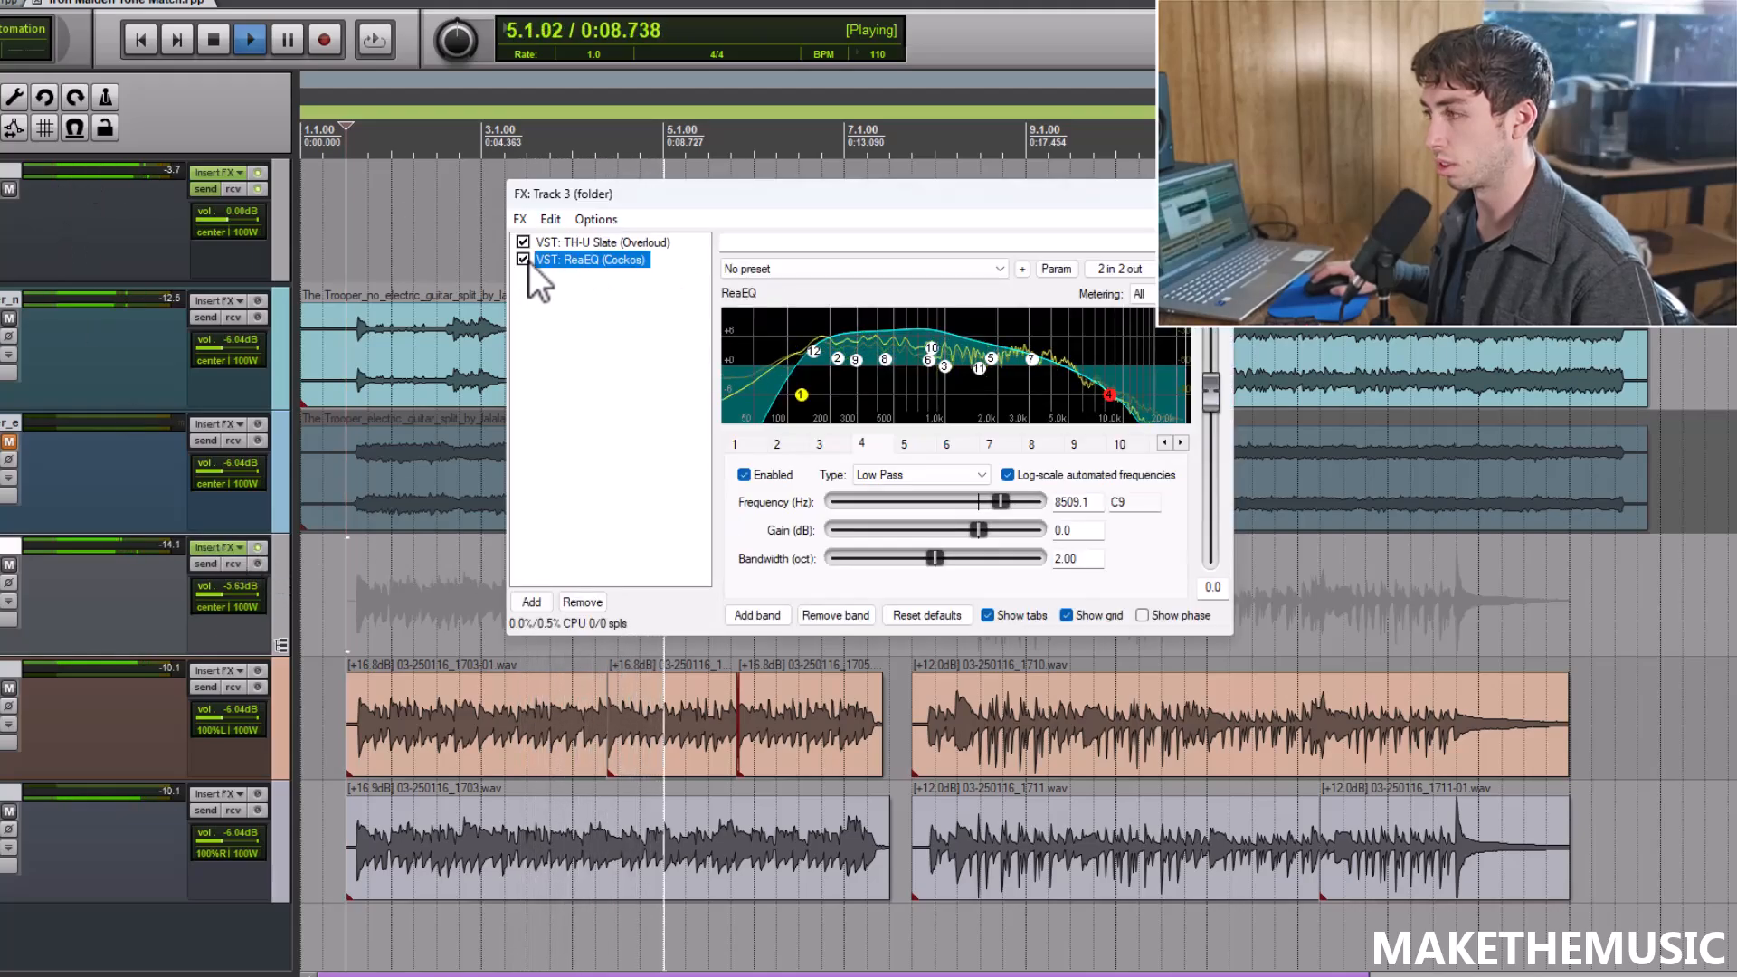
pyautogui.click(1216, 194)
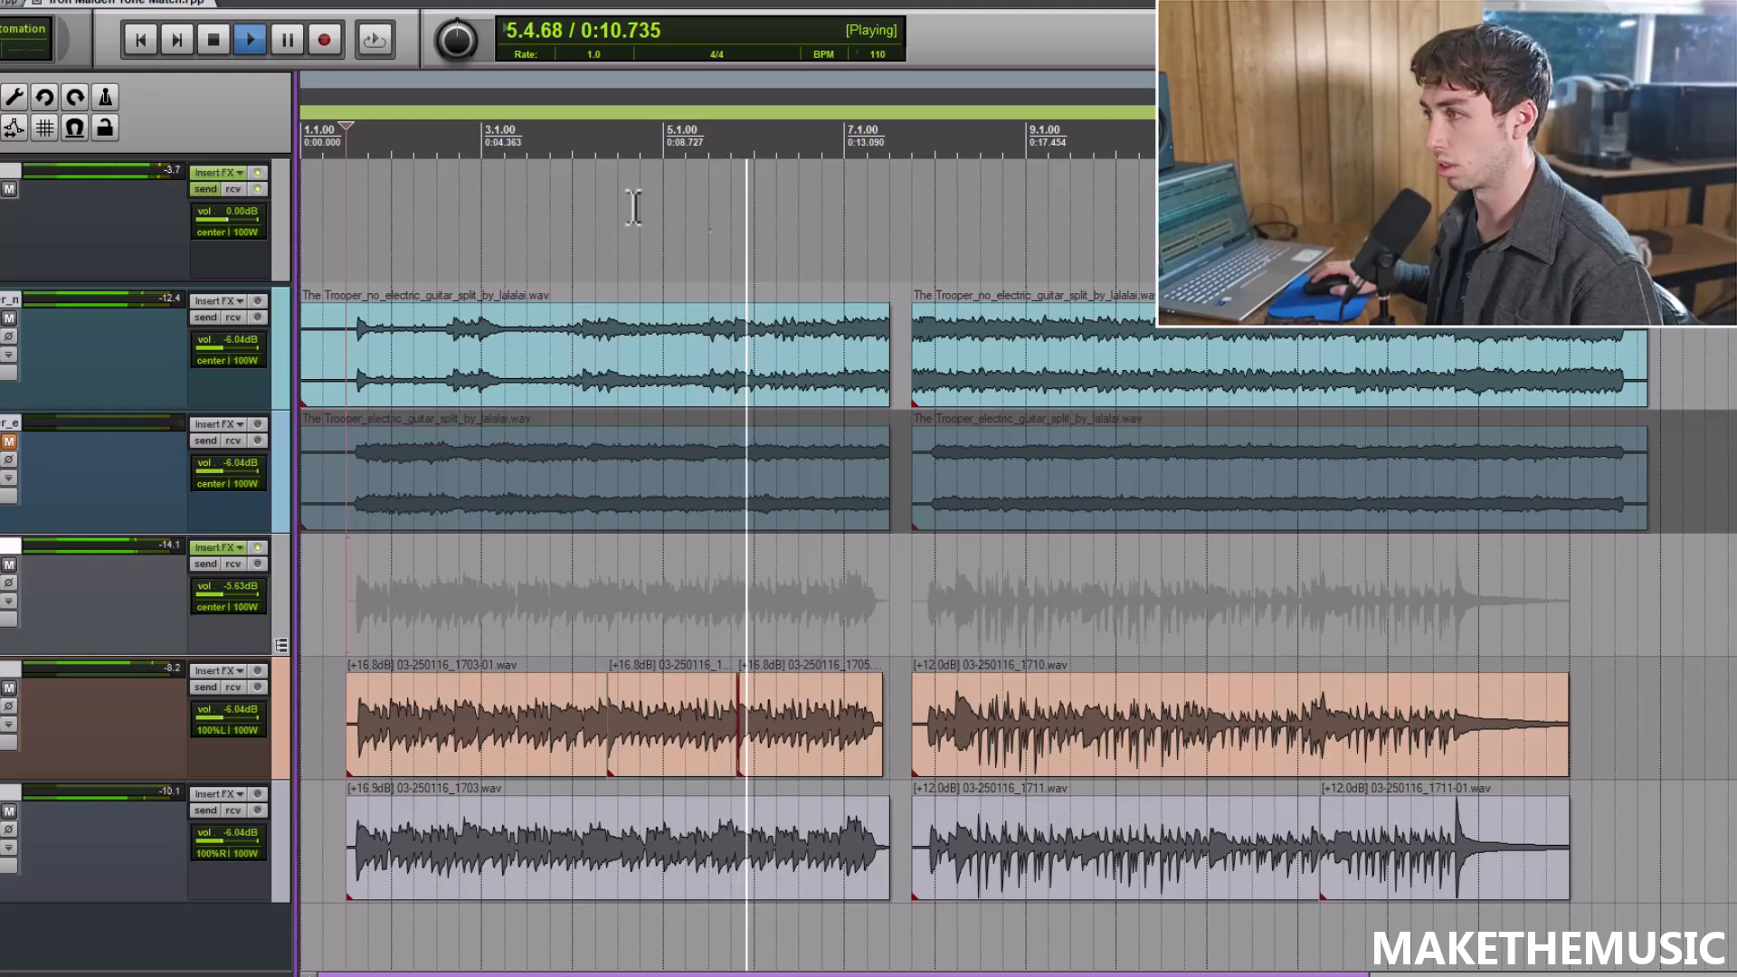
# Step: Play the second section of the processed guitars and backing track from 7.3.00, and stop playback
pyautogui.scroll(-2, 884, 190)
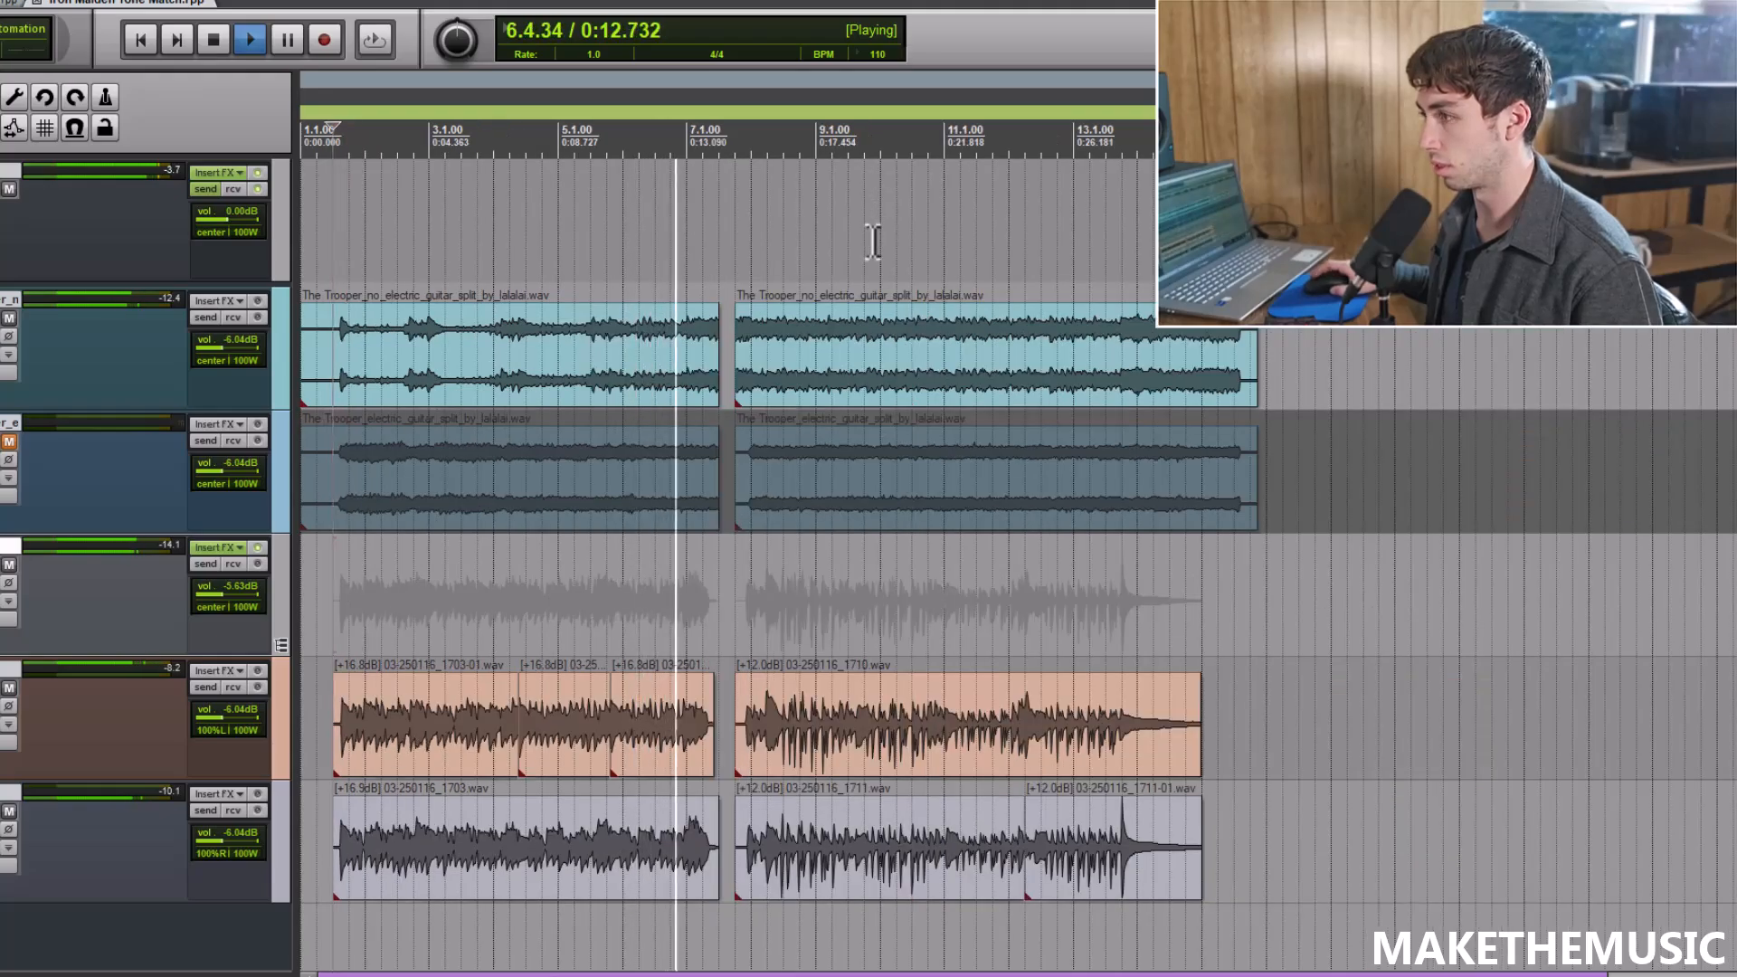
pyautogui.click(721, 262)
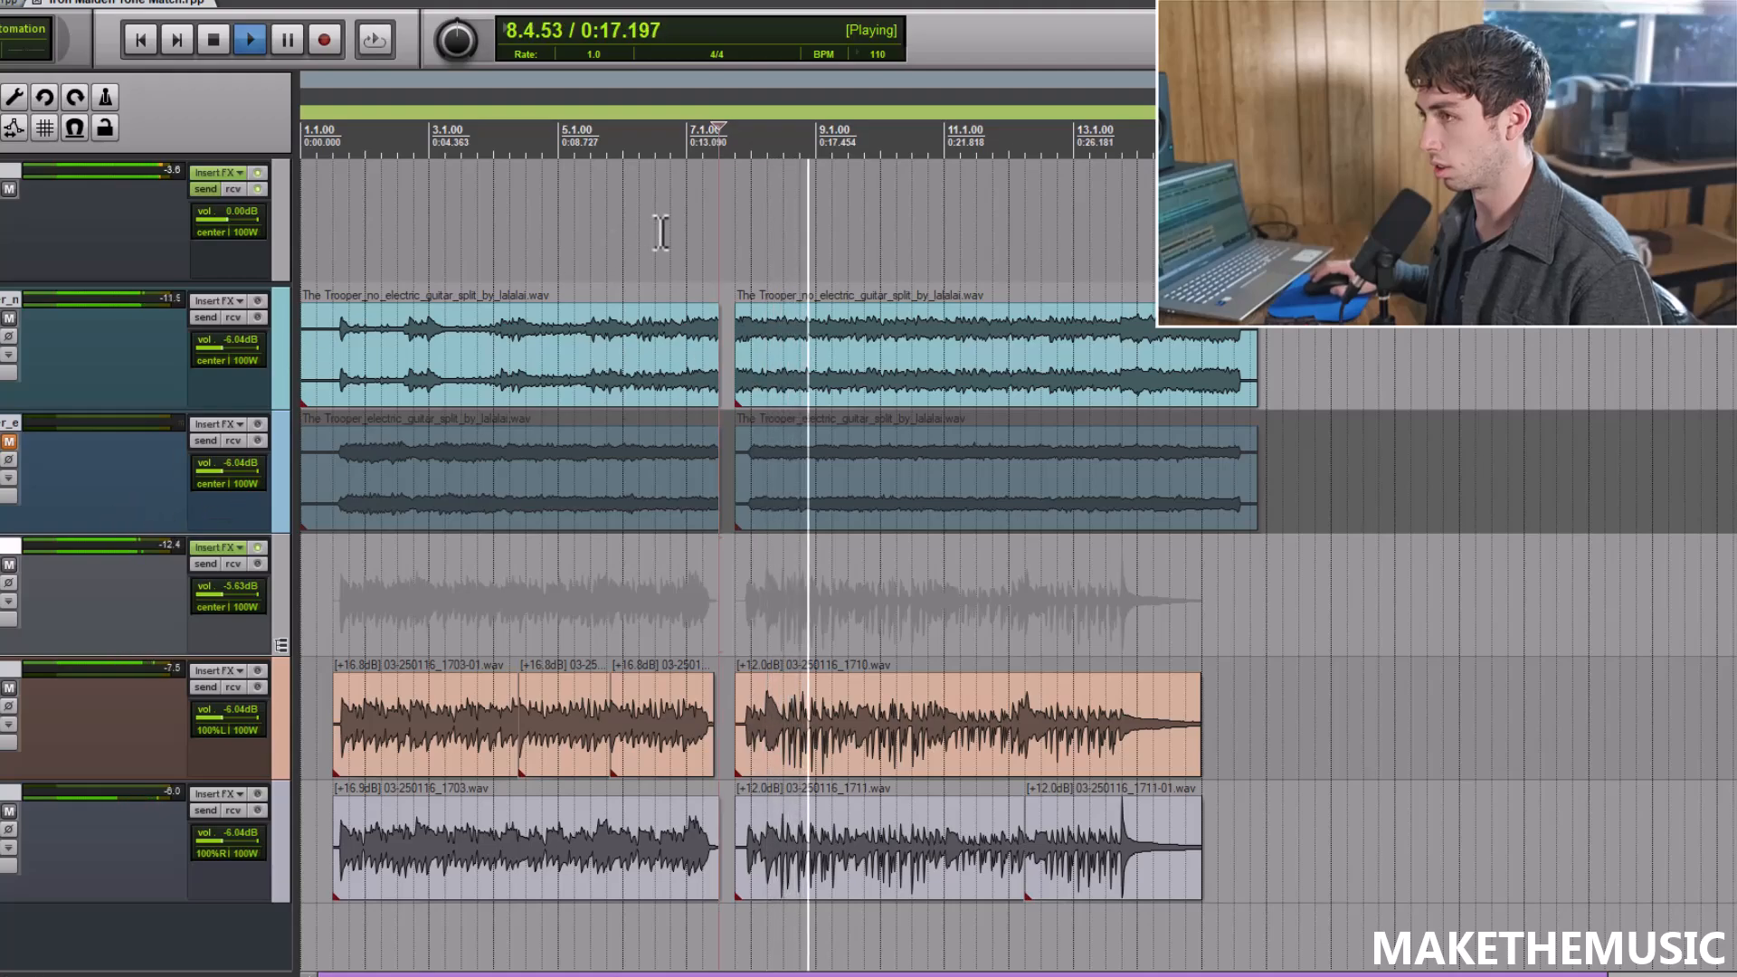
pyautogui.press('space')
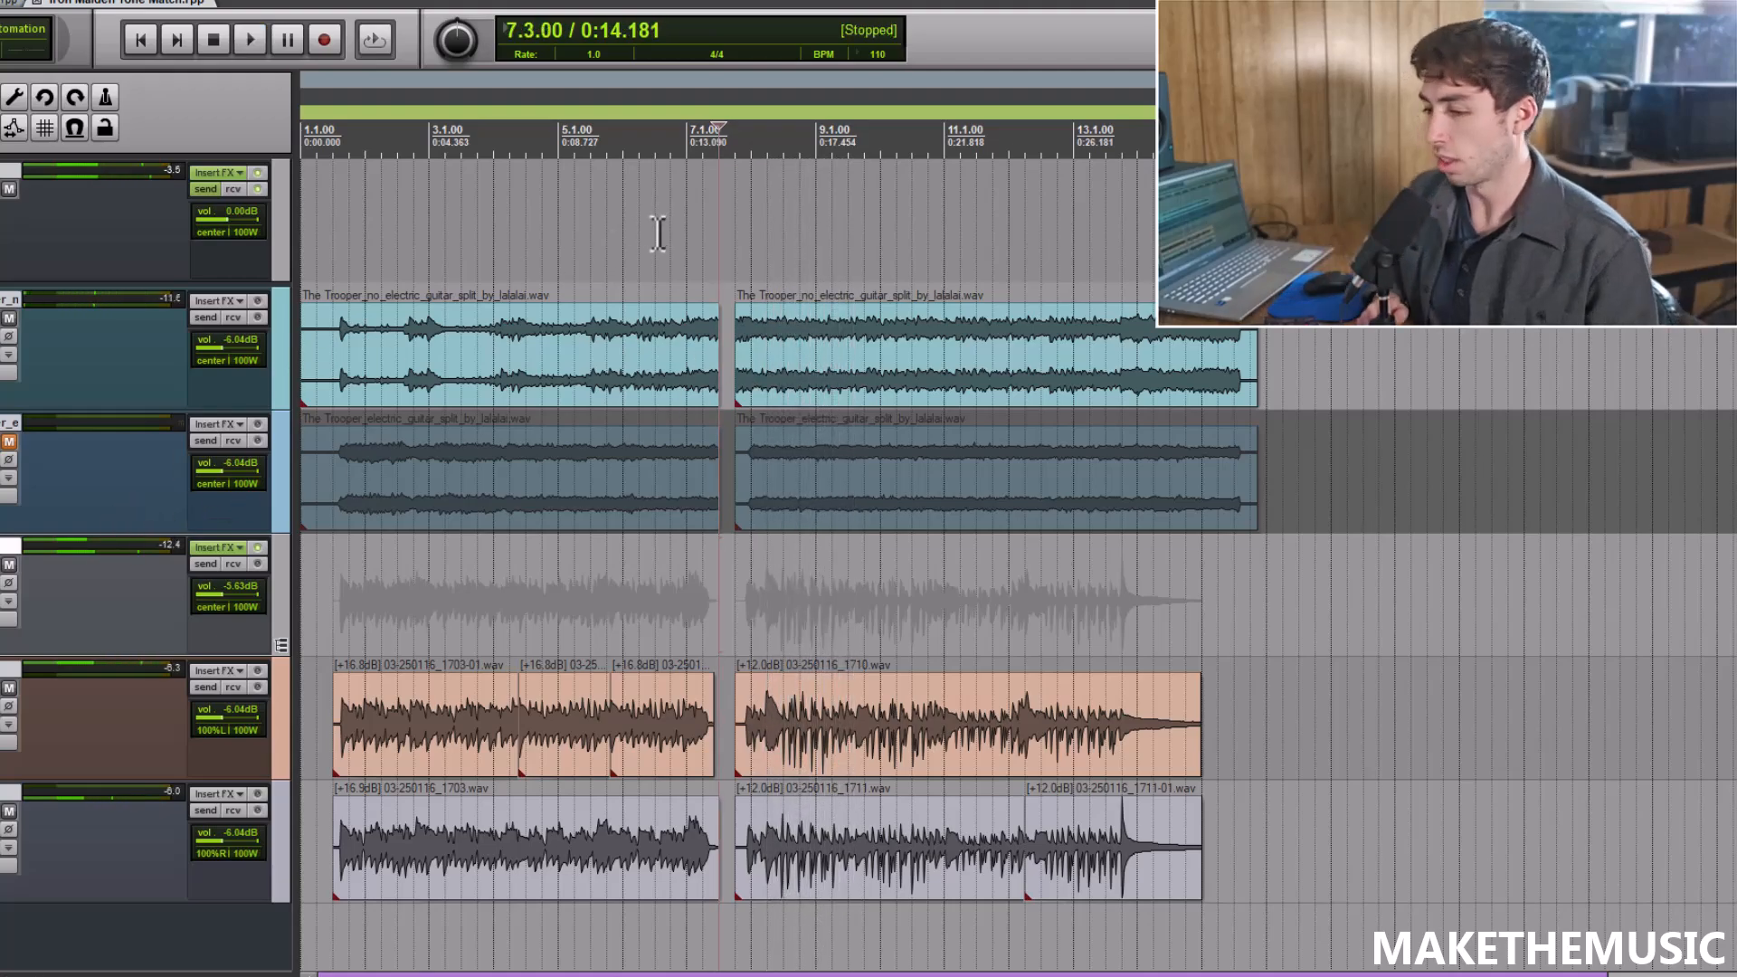